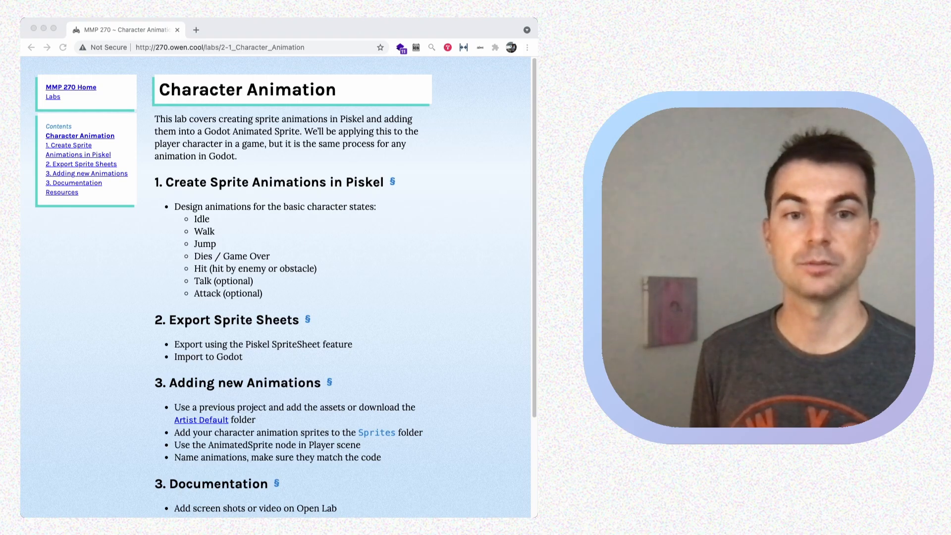
Read through the Character Animation lab instructions, including the animation list and the resources.
scroll(275, 287, "down", 5)
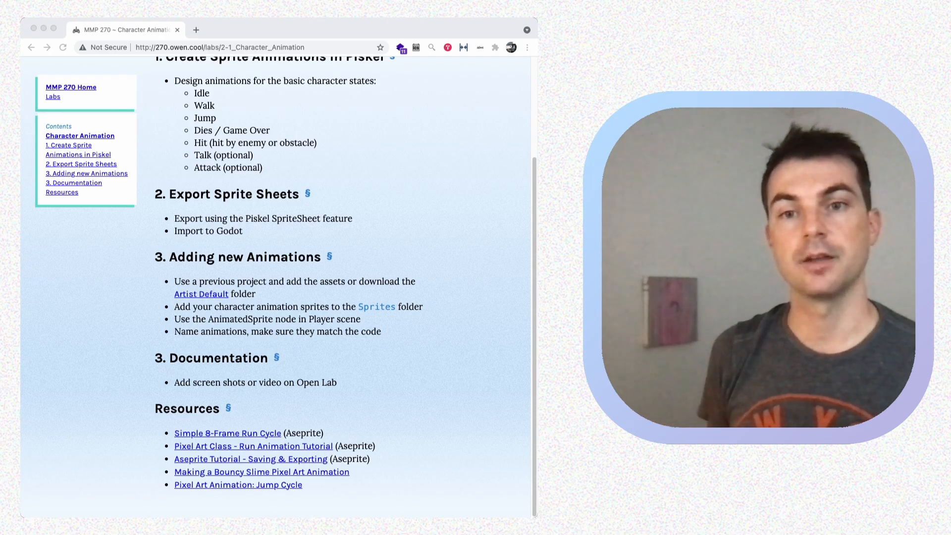
scroll(275, 288, "up", 3)
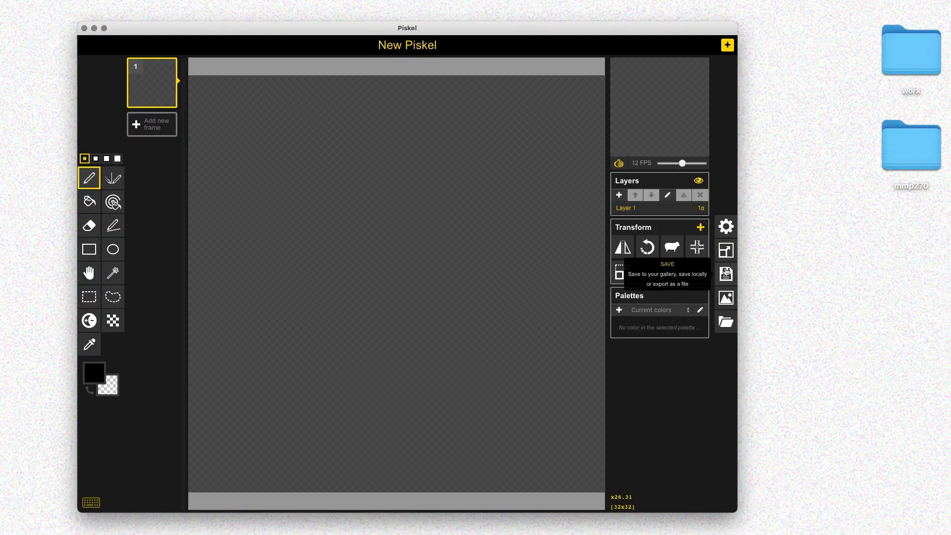
Set the sprite's title to character_default and save it.
left_click(726, 272)
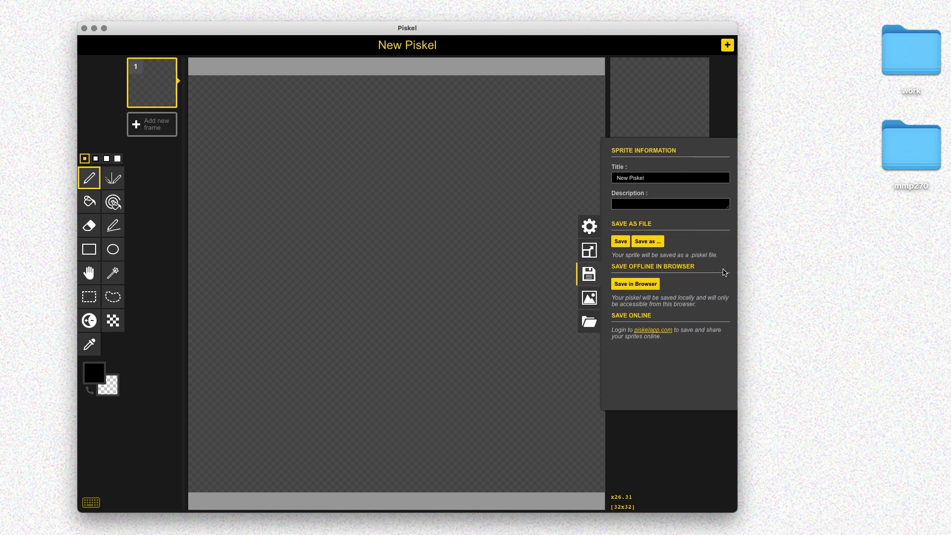
triple_click(656, 179)
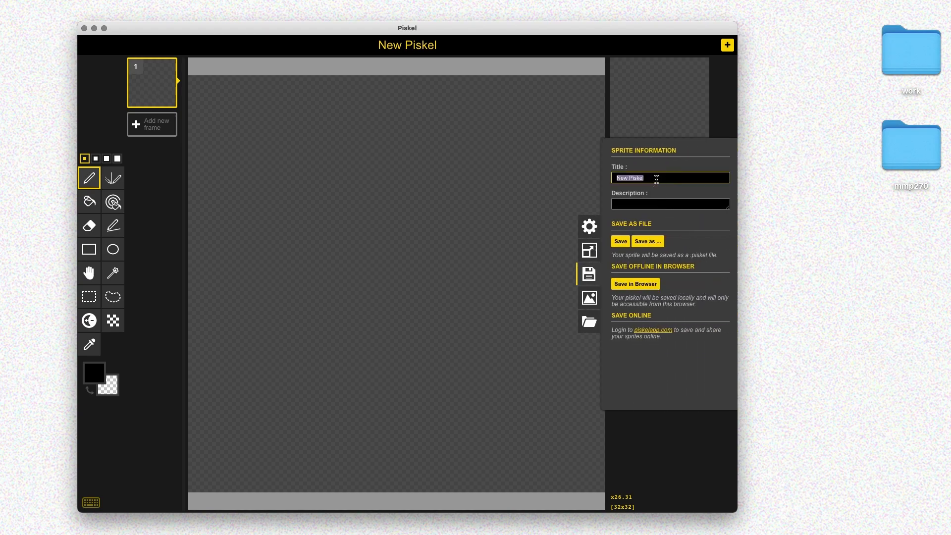
type("character_")
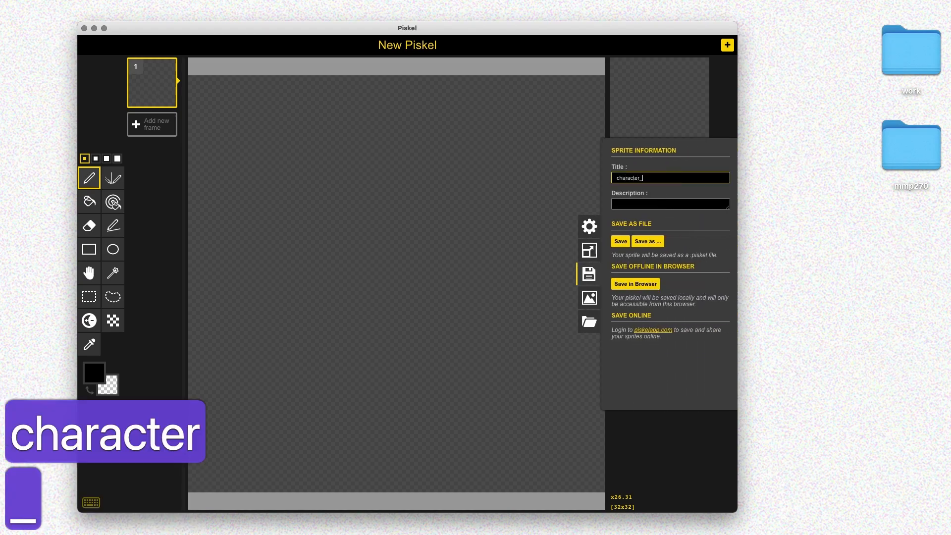
type("default")
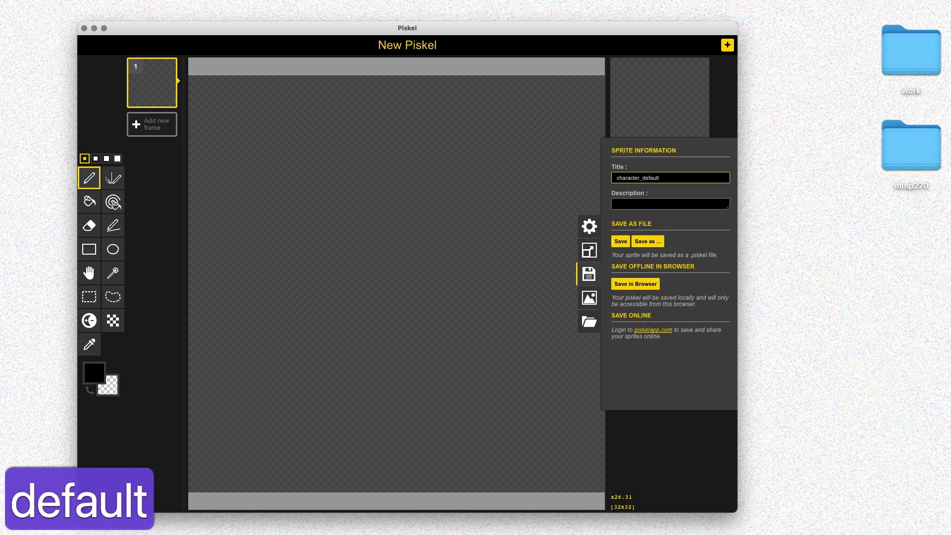
key("Return")
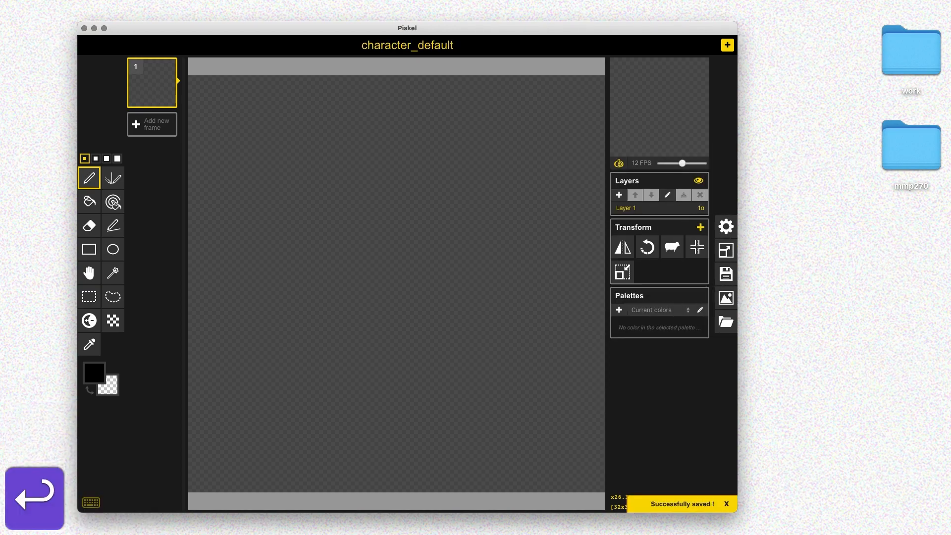
Save the sprite as a character_default .piskel file in a new Character_Animation folder inside mmp270 on the Desktop.
left_click(726, 250)
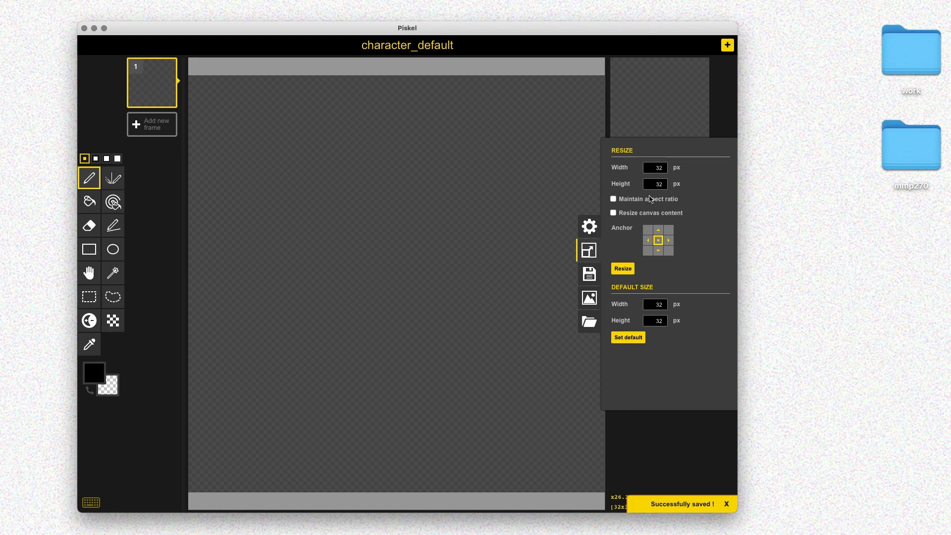
left_click(589, 273)
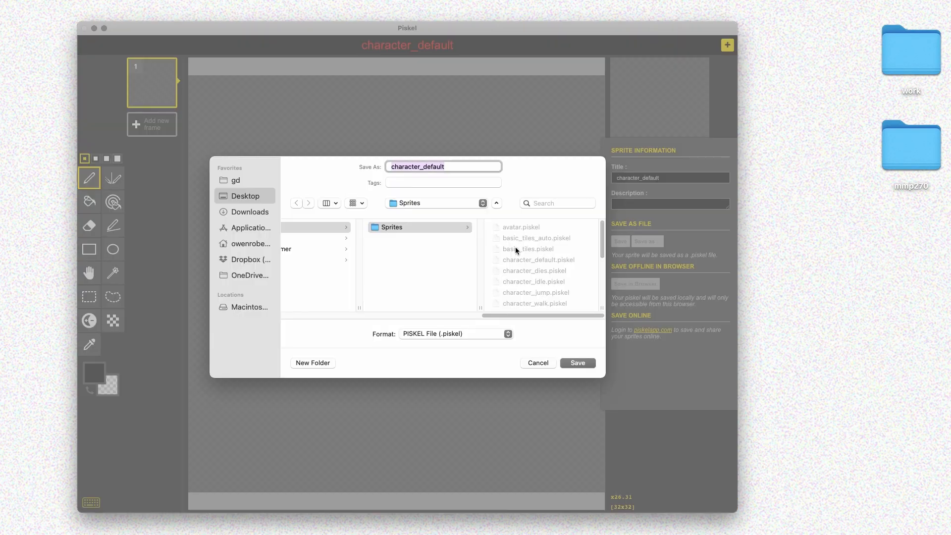
left_click_drag(508, 316, 295, 309)
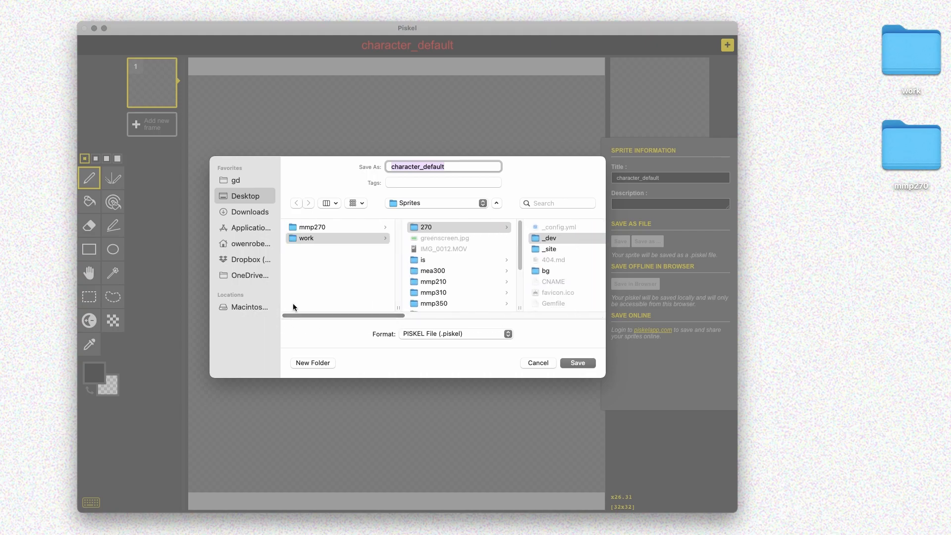
left_click(250, 196)
left_click(330, 228)
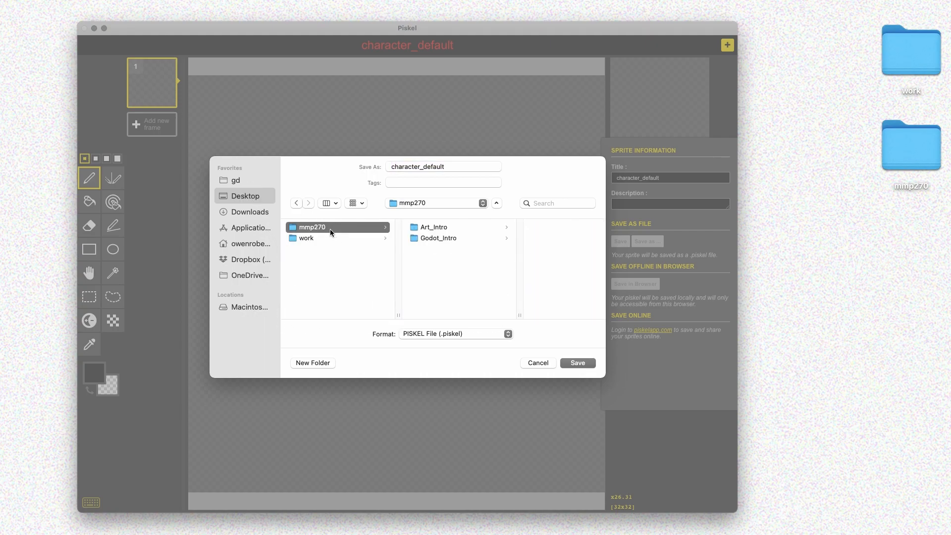
left_click(310, 362)
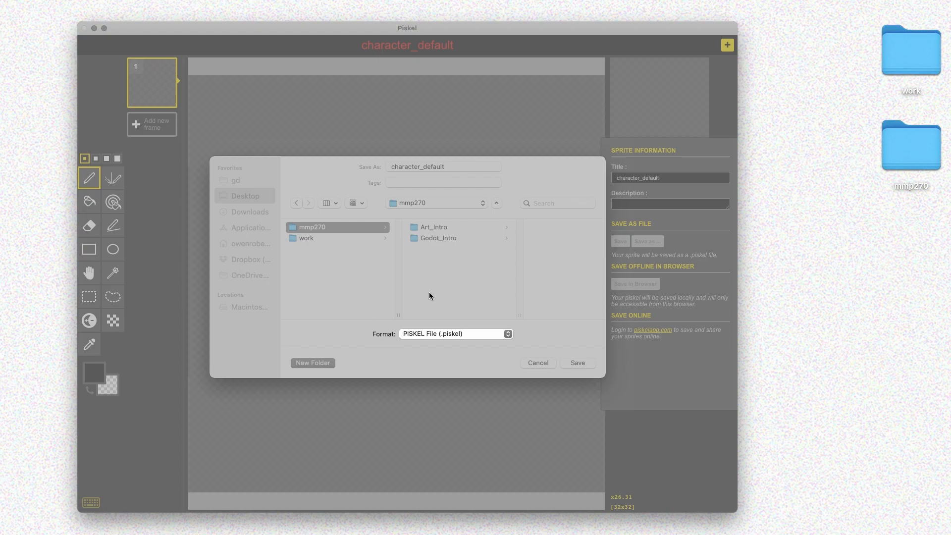
type("Charact")
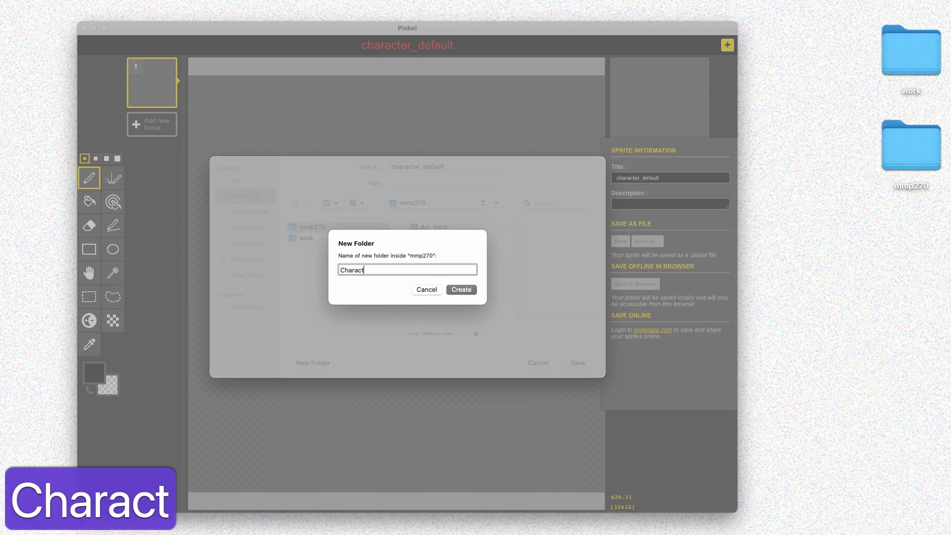
type("er_Animation")
key("Return")
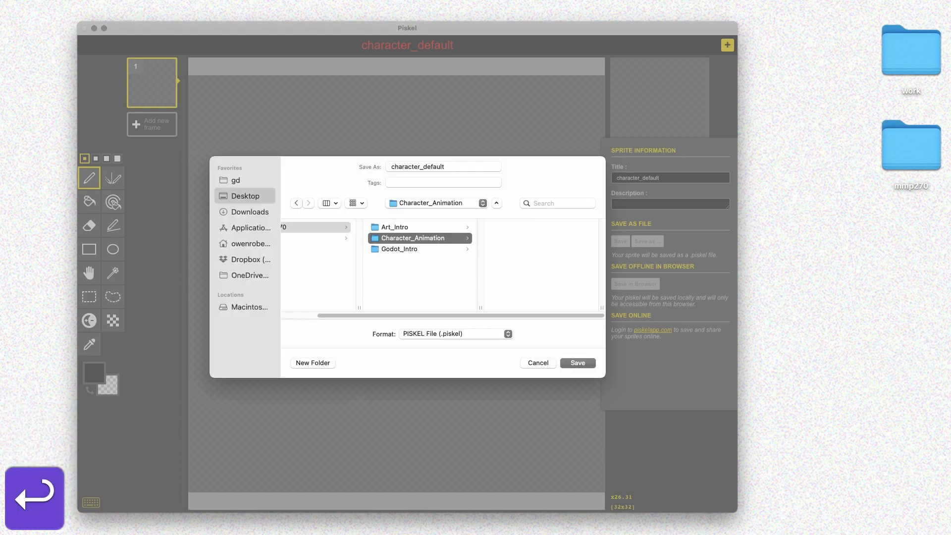
left_click(580, 365)
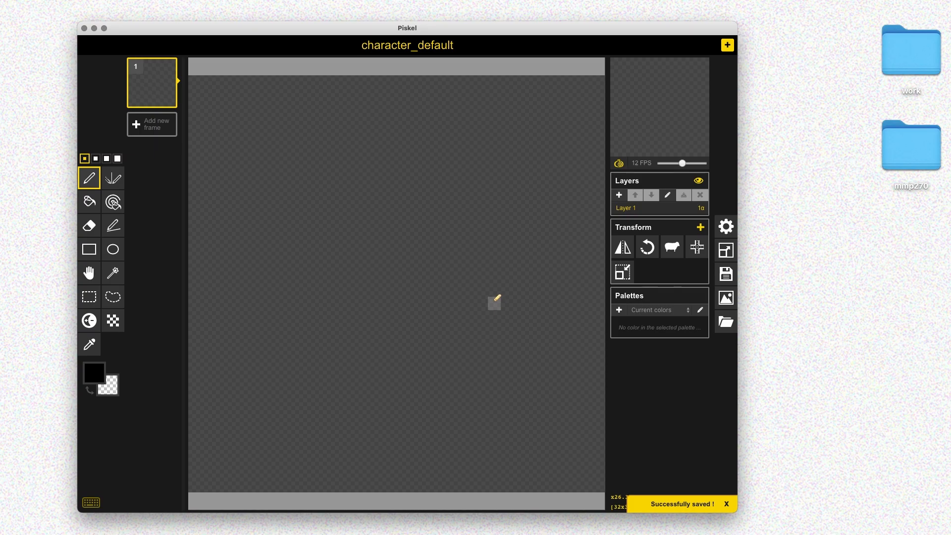
Sketch a rough black character outline with a wide rectangular head above a triangular body on the 32 x 32 canvas.
left_click(726, 250)
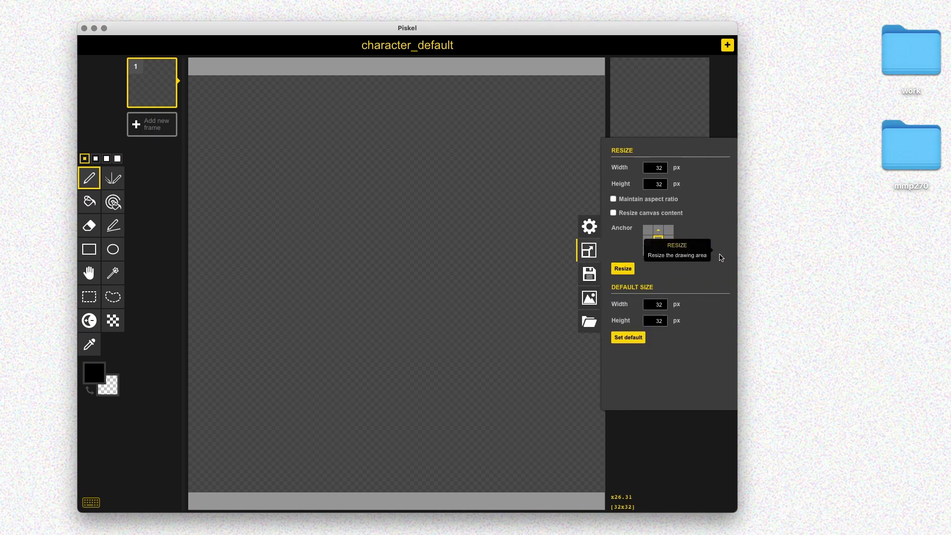
left_click(589, 250)
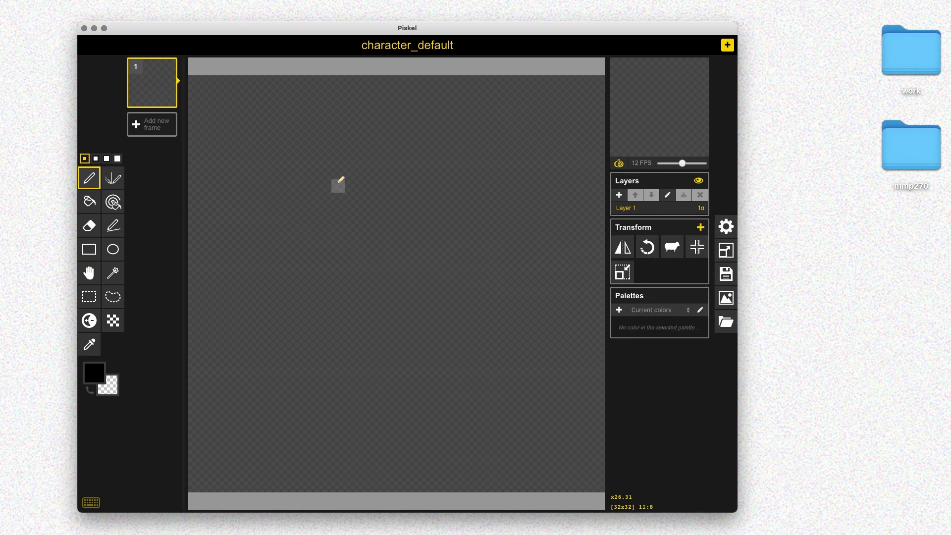
mouse_move(273, 121)
left_mouse_down()
mouse_move(275, 193)
mouse_move(300, 120)
mouse_move(527, 117)
mouse_move(535, 218)
mouse_move(410, 233)
mouse_move(273, 224)
left_mouse_up()
mouse_move(286, 446)
left_mouse_down()
mouse_move(512, 433)
mouse_move(425, 235)
mouse_move(361, 287)
left_mouse_up()
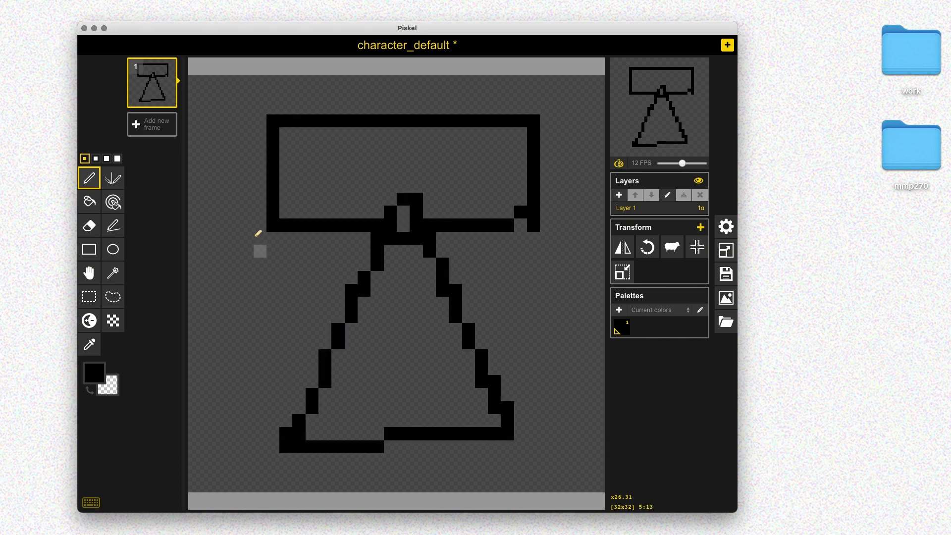
Add a second blank frame, with the preview speed at 0 FPS and the onion skin shown.
left_click(158, 124)
left_click(619, 163)
left_click_drag(682, 163, 661, 163)
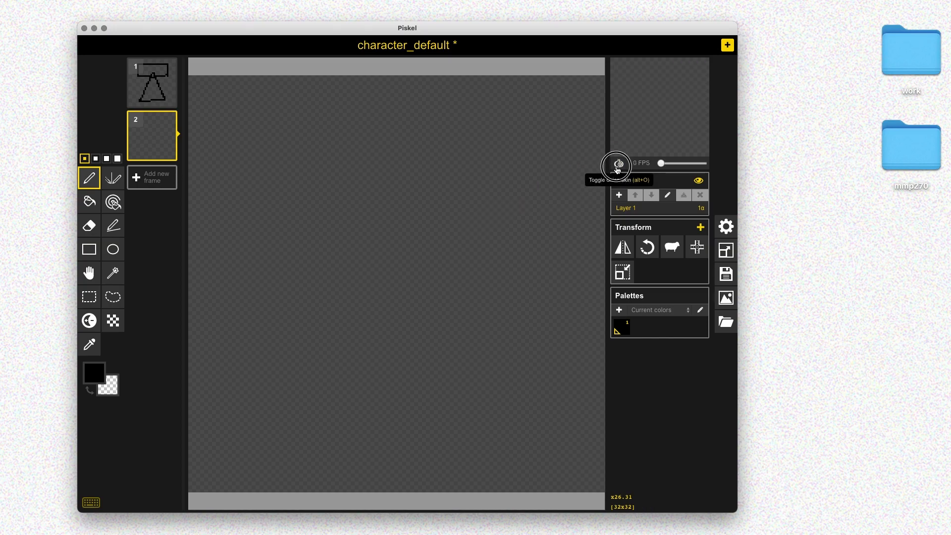
left_click(618, 163)
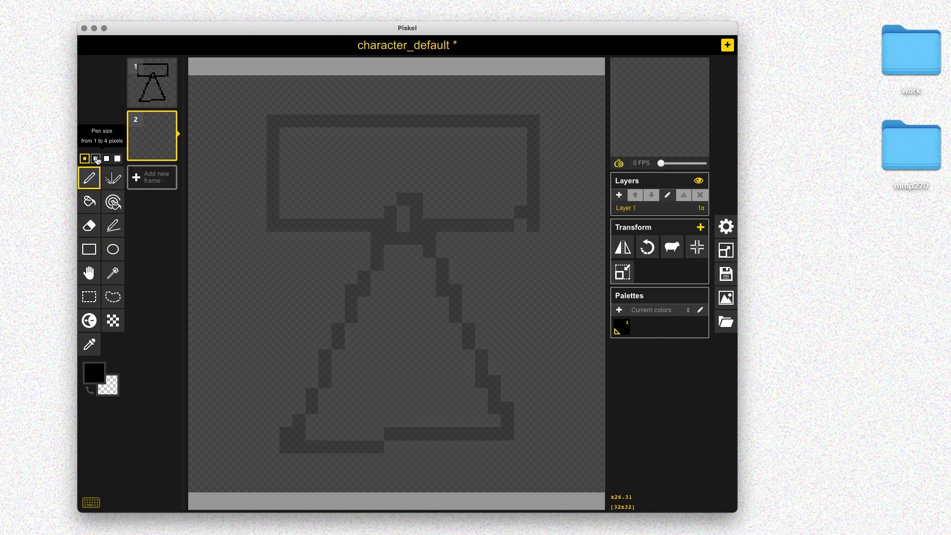
Trace the character's head and body in light purple on frame 2, rounding the corners of the head.
left_click(94, 373)
left_click(125, 419)
left_click_drag(188, 397, 189, 444)
left_click(129, 397)
left_click(160, 352)
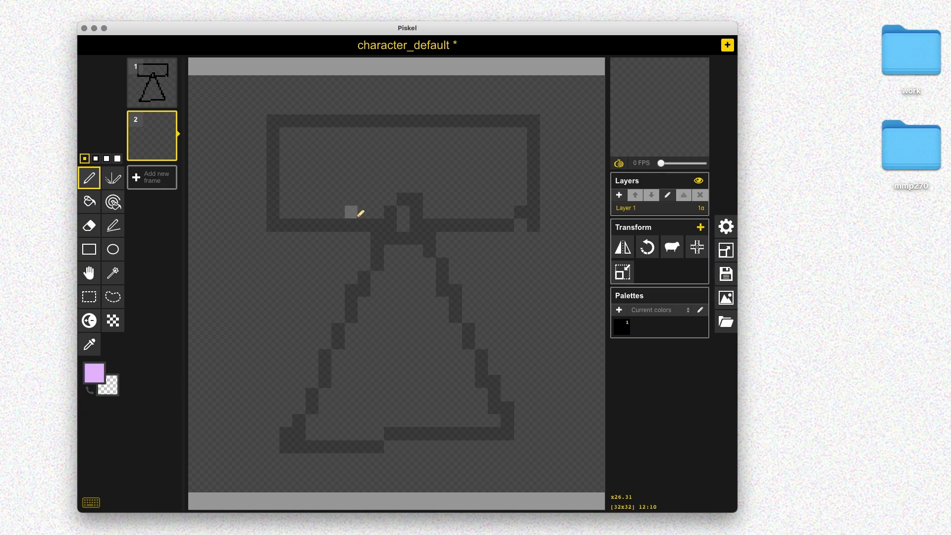
mouse_move(379, 224)
left_mouse_down()
mouse_move(300, 223)
mouse_move(275, 168)
mouse_move(278, 133)
mouse_move(294, 121)
mouse_move(362, 117)
mouse_move(487, 123)
mouse_move(530, 156)
mouse_move(530, 196)
mouse_move(503, 216)
mouse_move(465, 228)
mouse_move(360, 234)
mouse_move(306, 395)
mouse_move(305, 417)
mouse_move(329, 437)
mouse_move(436, 427)
mouse_move(473, 417)
mouse_move(488, 396)
mouse_move(429, 237)
left_mouse_up()
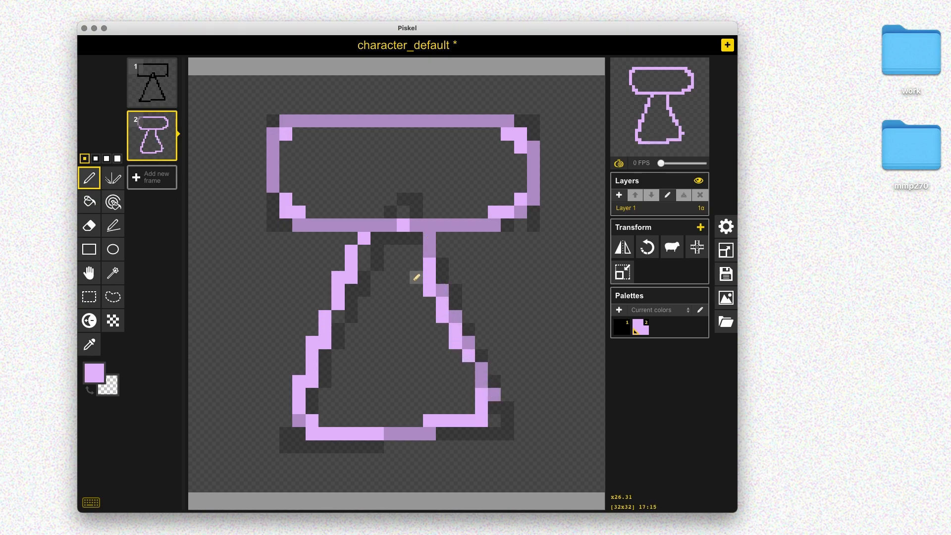
Fill the head and body on frame 2 with light purple using the Paint bucket, and turn off the onion skin.
key("g")
key("b")
left_click(404, 188)
left_click(389, 251)
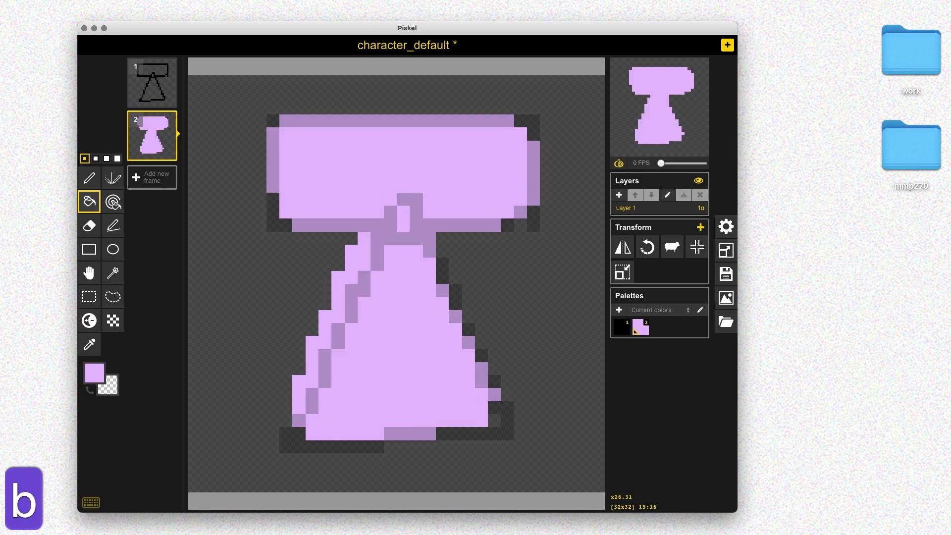
left_click(619, 163)
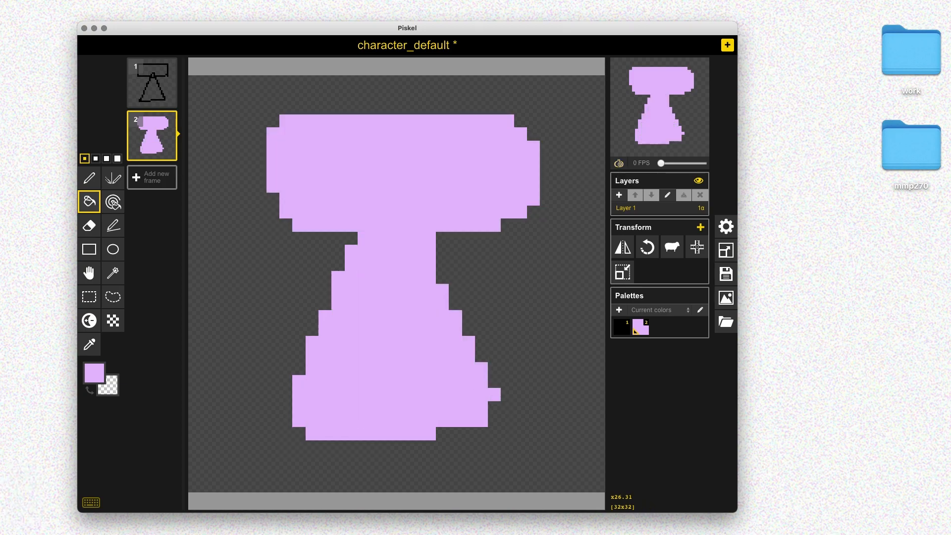
left_click(619, 163)
left_click(619, 163)
Switch to the Pen tool with black as the drawing colour.
key("p")
left_click(94, 372)
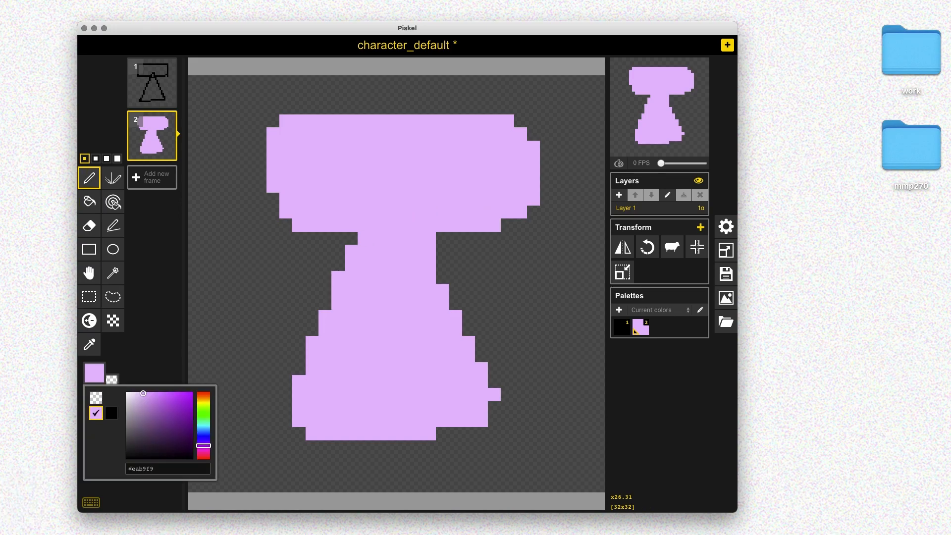
left_click(111, 413)
Try out black eye outlines on both sides of the character's head, undoing each attempt.
mouse_move(351, 199)
left_mouse_down()
mouse_move(364, 134)
mouse_move(390, 185)
mouse_move(351, 199)
mouse_move(364, 200)
mouse_move(339, 160)
mouse_move(364, 199)
mouse_move(377, 134)
mouse_move(390, 160)
mouse_move(364, 199)
mouse_move(351, 159)
mouse_move(377, 147)
mouse_move(389, 199)
mouse_move(364, 199)
mouse_move(352, 147)
mouse_move(377, 134)
mouse_move(403, 159)
mouse_move(364, 199)
mouse_move(338, 160)
mouse_move(377, 133)
mouse_move(403, 173)
mouse_move(377, 199)
left_mouse_up()
key("super+z")
key("super+z")
key("super+z")
key("super+z")
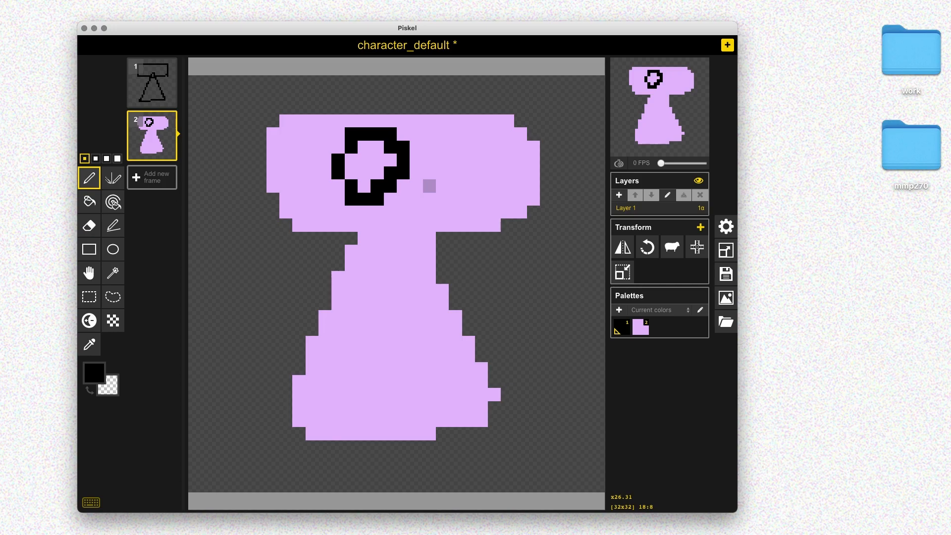
key("super+z")
mouse_move(468, 185)
left_mouse_down()
mouse_move(468, 147)
mouse_move(494, 173)
mouse_move(468, 199)
left_mouse_up()
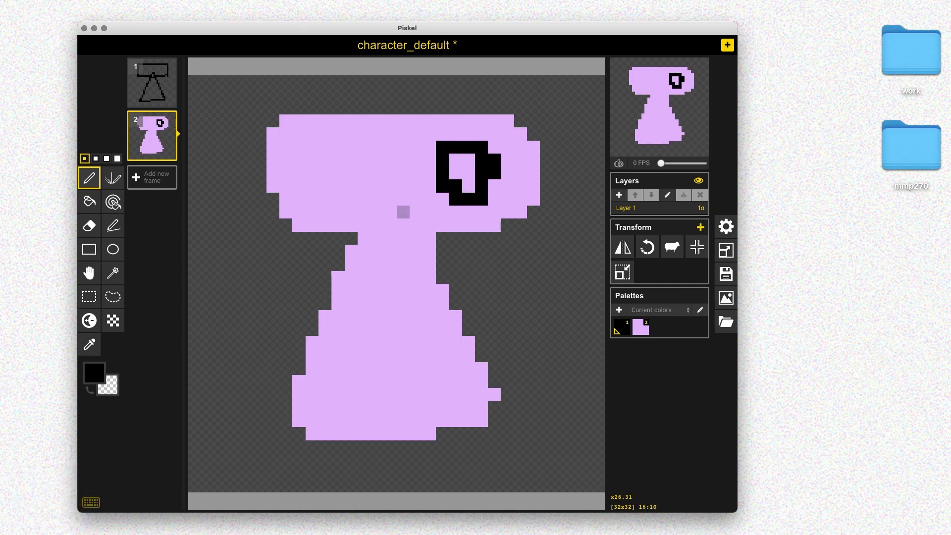
key("super+z")
Try a pair of black eye outlines with the animation preview set to 1x, and undo both eyes.
mouse_move(364, 199)
left_mouse_down()
mouse_move(338, 173)
mouse_move(364, 134)
mouse_move(390, 146)
mouse_move(377, 198)
left_mouse_up()
left_click(681, 68)
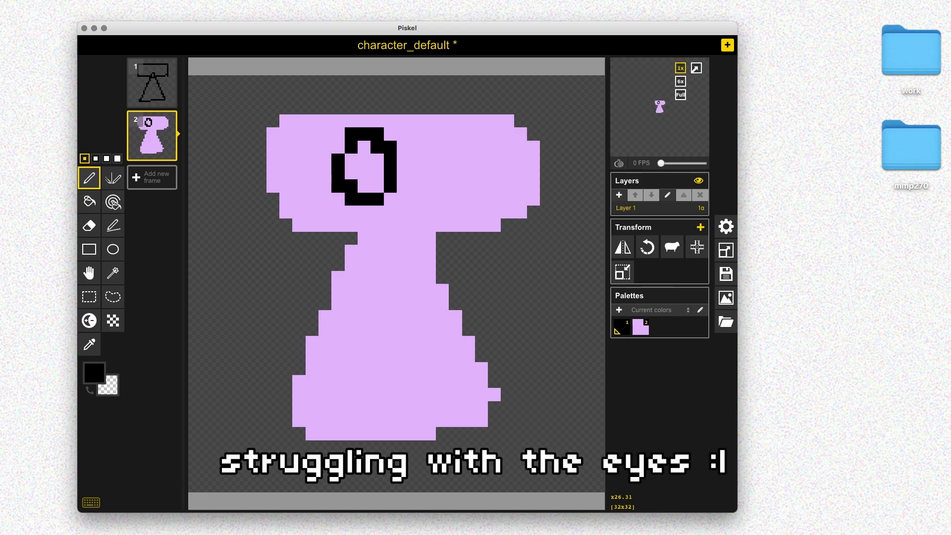
mouse_move(468, 198)
left_mouse_down()
mouse_move(469, 147)
mouse_move(456, 211)
left_mouse_up()
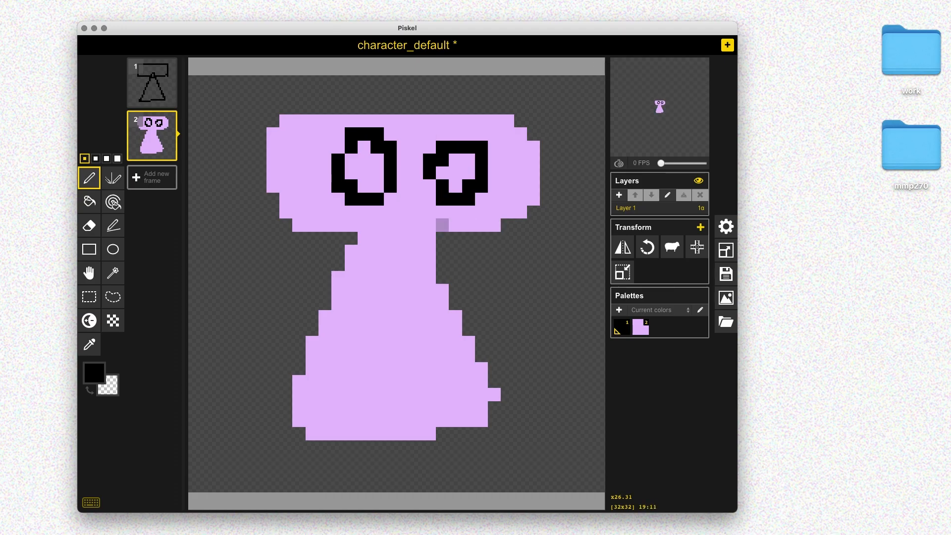
key("super+z")
key("super+z")
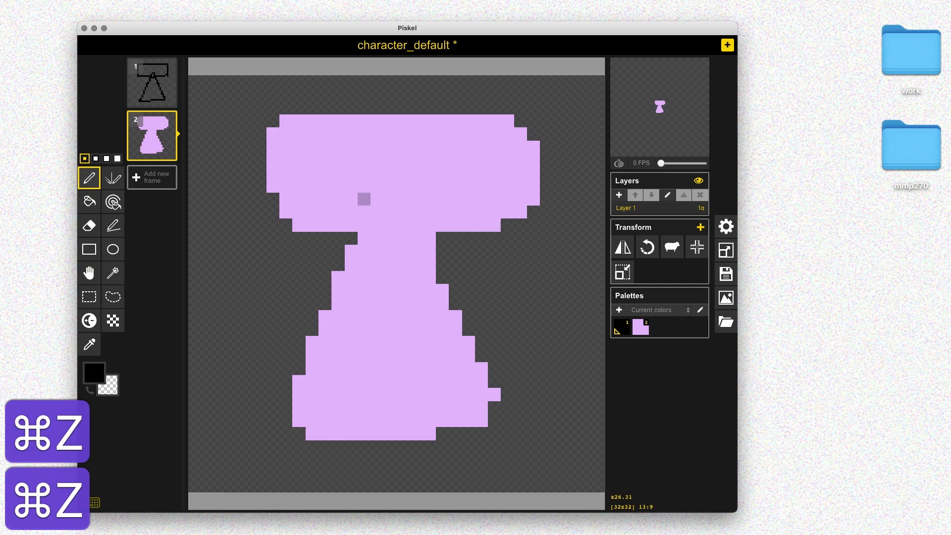
Try a rounder black outline for the left eye and undo it.
left_click(364, 212)
mouse_move(364, 212)
left_mouse_down()
mouse_move(338, 186)
mouse_move(351, 147)
mouse_move(390, 160)
mouse_move(390, 199)
mouse_move(377, 212)
mouse_move(338, 186)
mouse_move(351, 147)
mouse_move(390, 147)
mouse_move(390, 200)
mouse_move(352, 198)
left_mouse_up()
key("super+z")
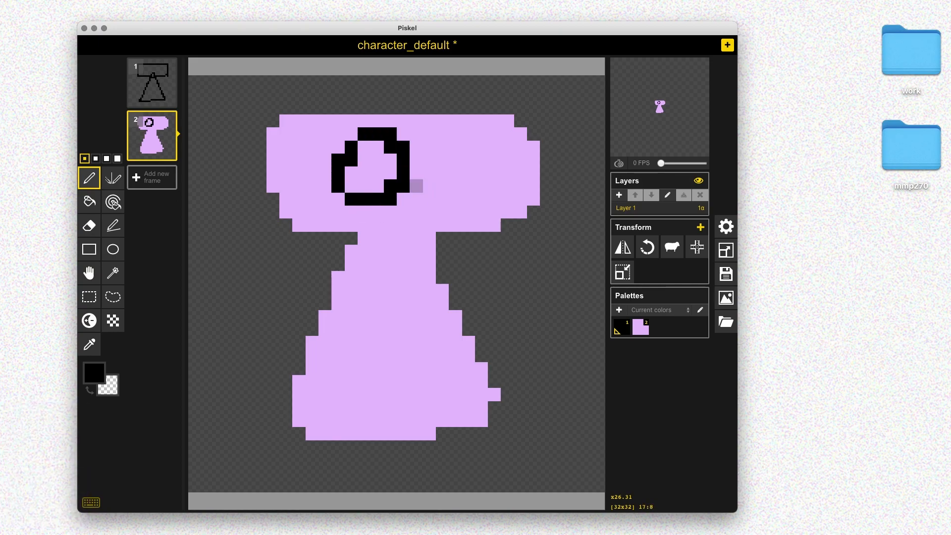
key("super+z")
key("super+z")
key("super+shift+z")
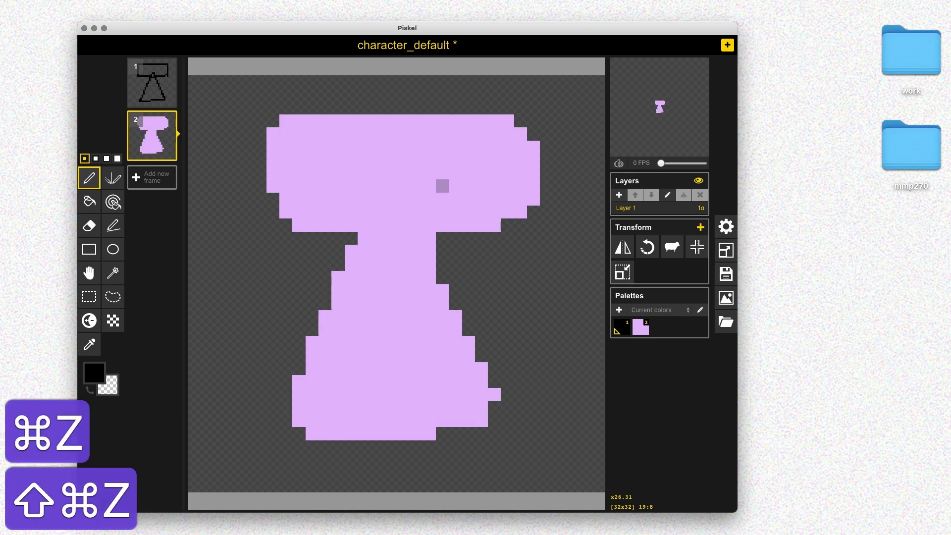
Resize the sprite to 64 x 64 px with the aspect ratio maintained and the canvas content scaled along.
left_click(726, 250)
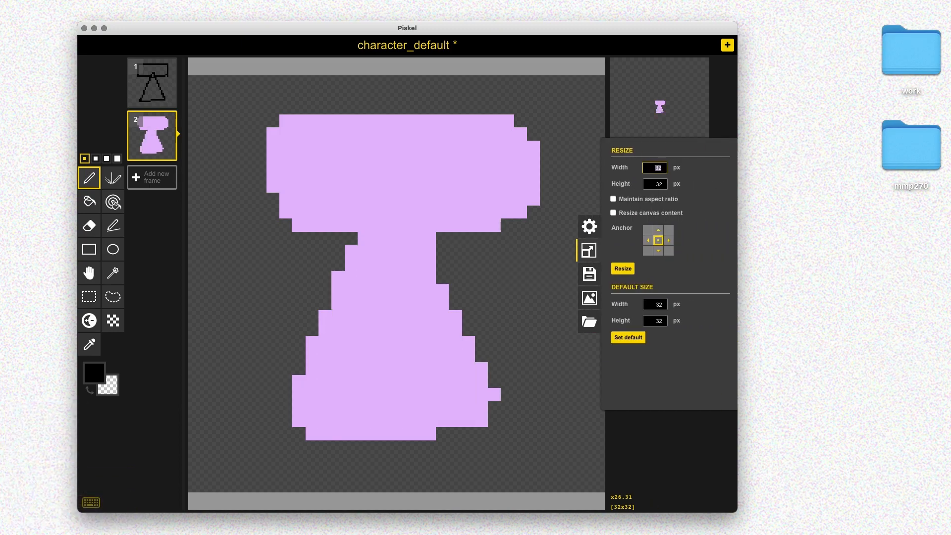
type("64")
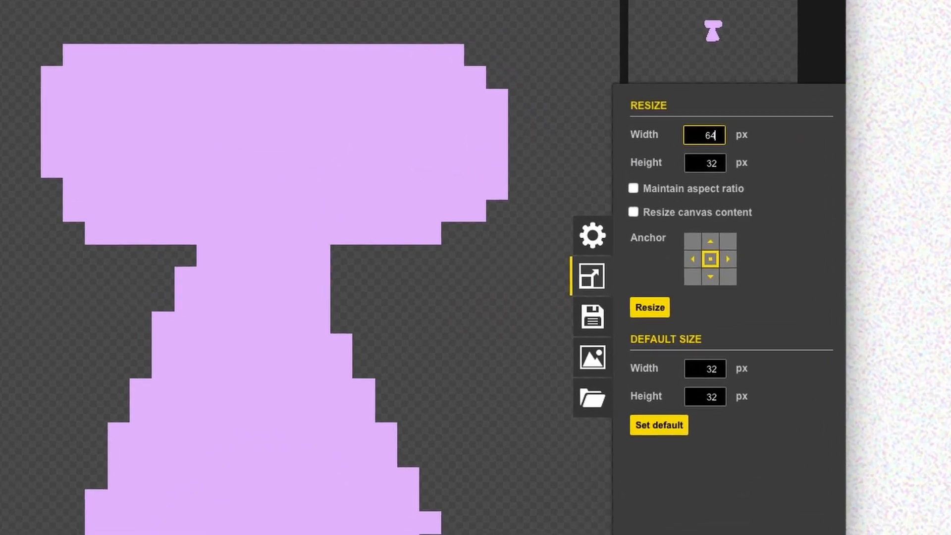
left_click(633, 188)
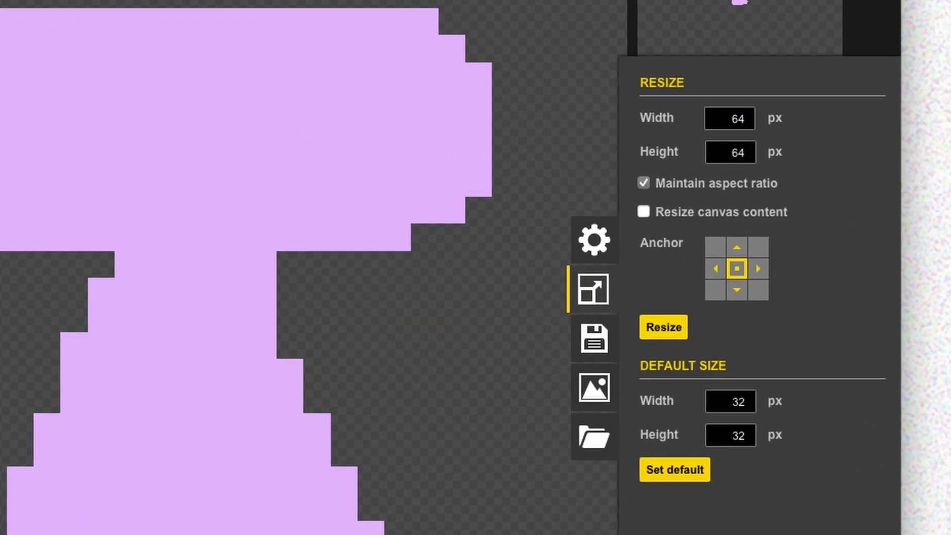
left_click(644, 211)
left_click(664, 327)
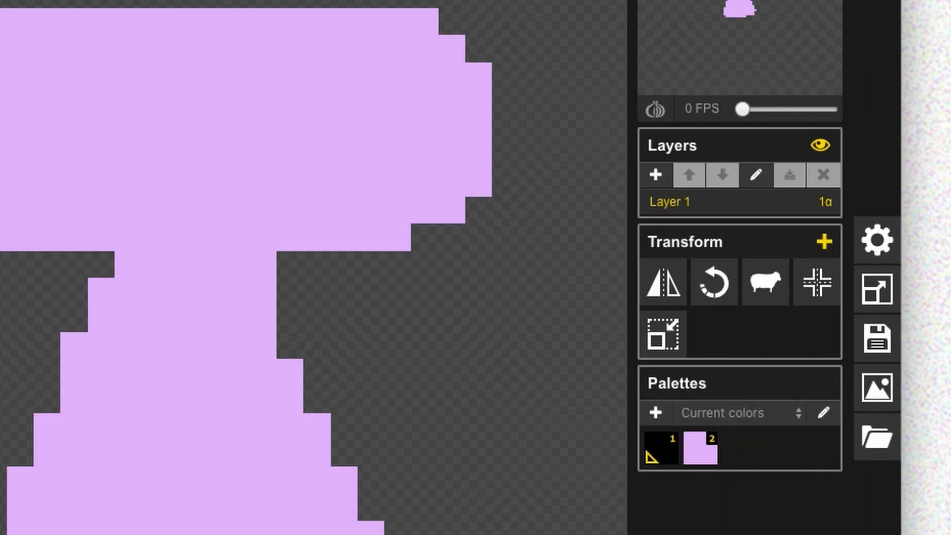
left_click(877, 288)
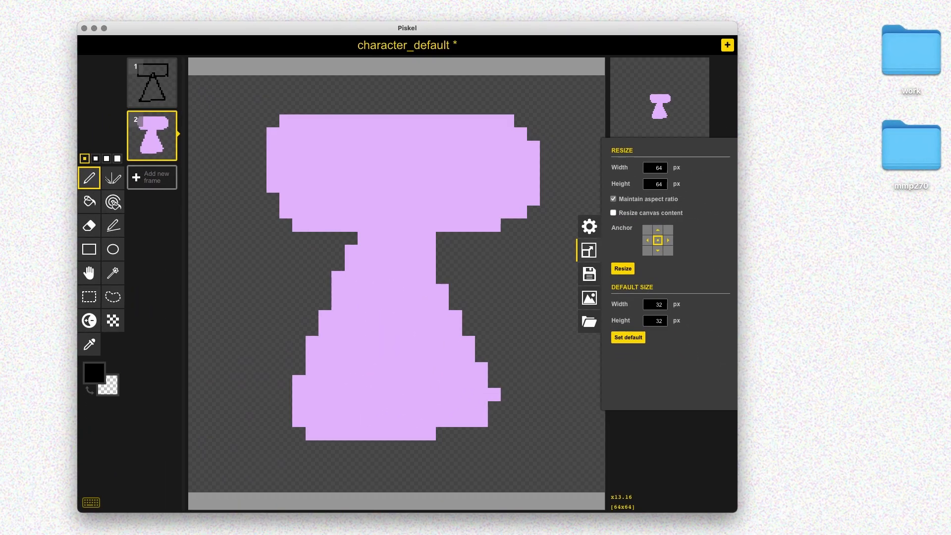
left_click(588, 250)
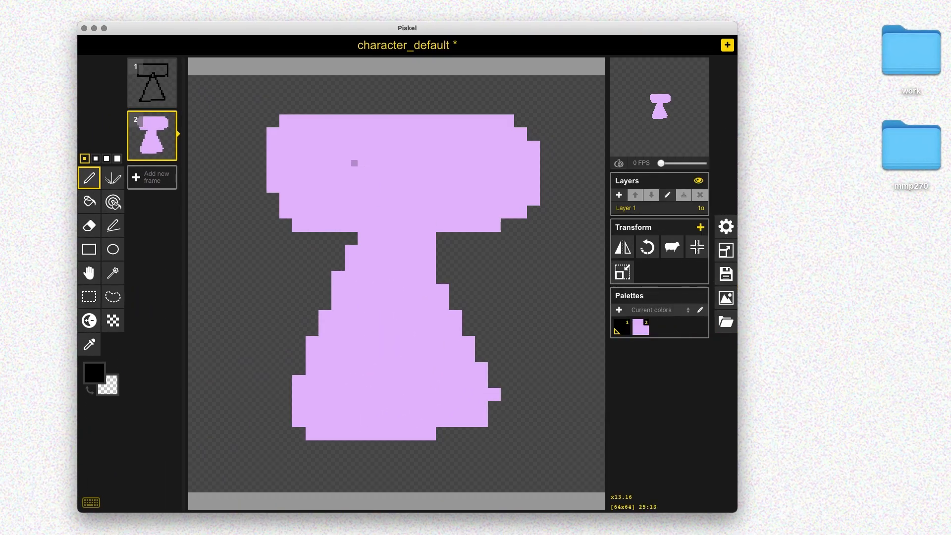
Try a one-pixel-wide black outline for the left eye and undo it.
mouse_move(354, 202)
left_mouse_down()
mouse_move(360, 123)
mouse_move(381, 203)
left_mouse_up()
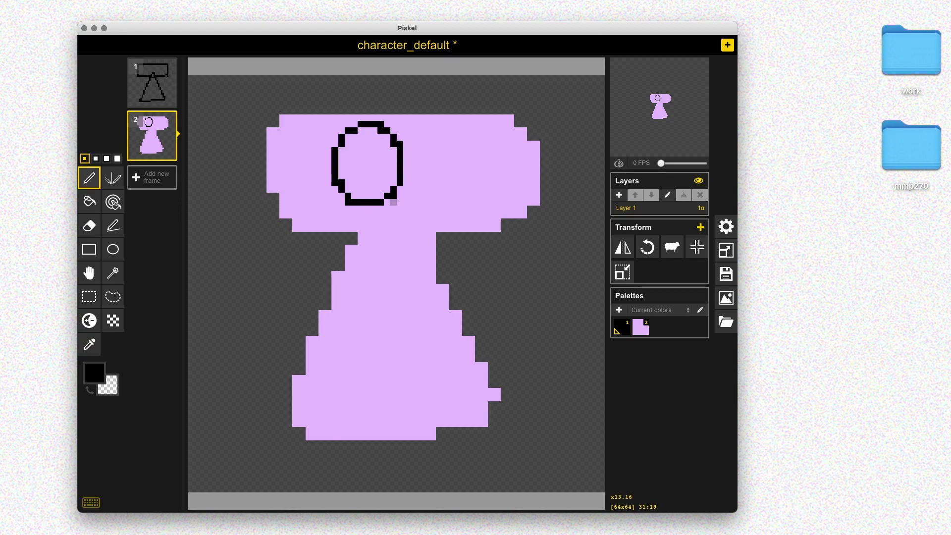
key("super+z")
Set the pen size to 2 pixels and try a pair of thick black eye outlines, undoing the attempts.
left_click(95, 158)
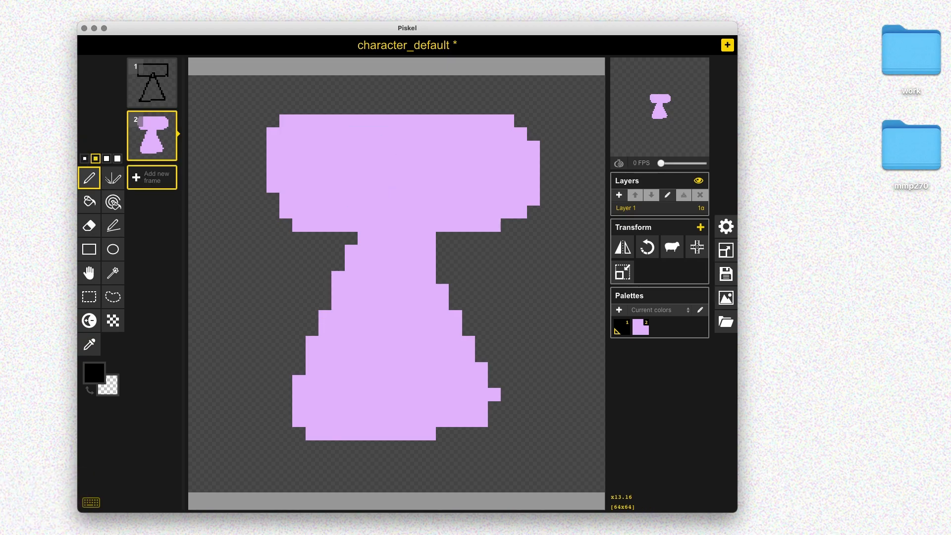
mouse_move(378, 193)
left_mouse_down()
mouse_move(351, 147)
mouse_move(391, 147)
mouse_move(397, 187)
mouse_move(384, 196)
mouse_move(351, 199)
mouse_move(351, 154)
mouse_move(387, 140)
mouse_move(397, 186)
mouse_move(367, 209)
left_mouse_up()
key("super+z")
mouse_move(482, 193)
left_mouse_down()
mouse_move(451, 149)
mouse_move(495, 195)
mouse_move(443, 198)
left_mouse_up()
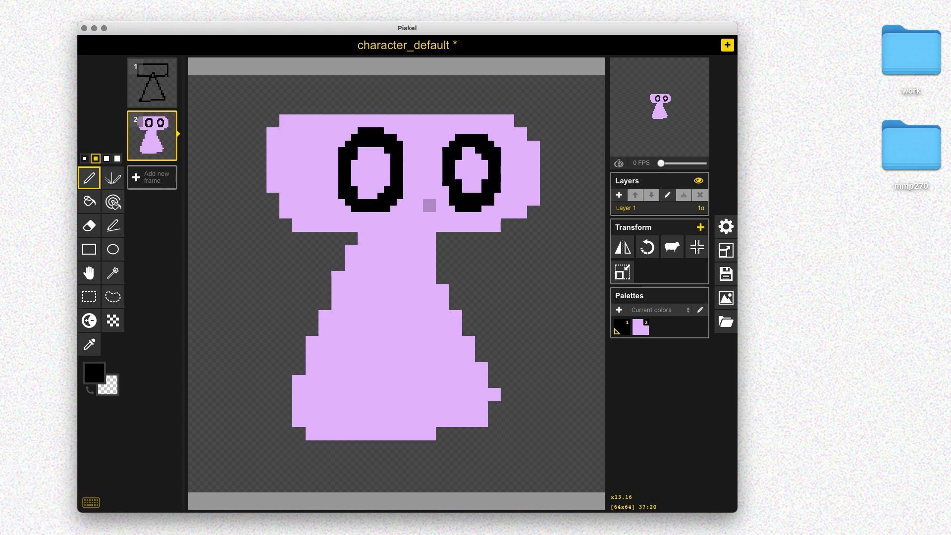
key("super+z")
key("super+z")
Draw thick black oval outlines for both eyes on the head.
mouse_move(367, 212)
left_mouse_down()
mouse_move(358, 147)
mouse_move(397, 141)
mouse_move(403, 186)
mouse_move(364, 211)
mouse_move(351, 151)
mouse_move(390, 141)
mouse_move(410, 180)
mouse_move(373, 208)
left_mouse_up()
key("super+z")
mouse_move(455, 192)
left_mouse_down()
mouse_move(478, 140)
mouse_move(494, 176)
mouse_move(469, 207)
left_mouse_up()
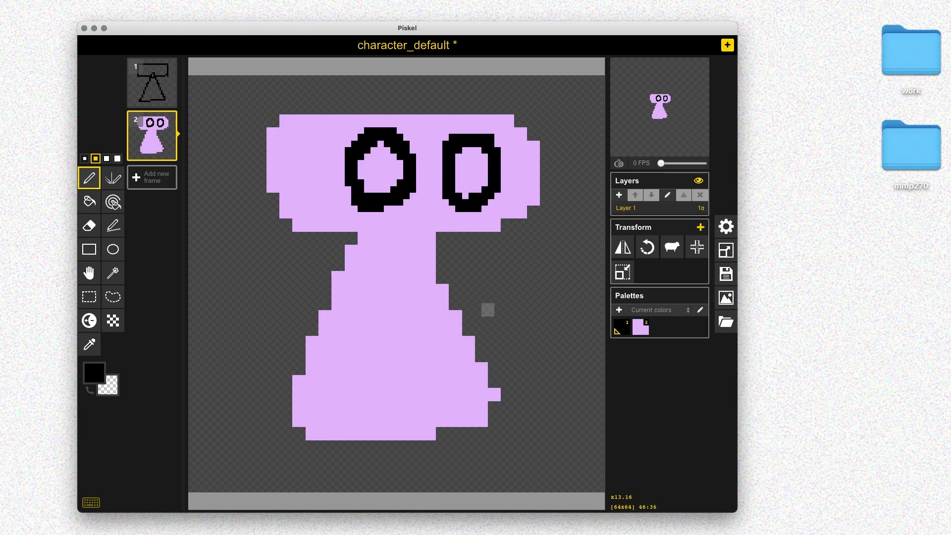
Select lilac as the drawing colour and try arms on both sides of the body, undoing the strokes.
key("2")
mouse_move(455, 296)
left_mouse_down()
mouse_move(502, 296)
mouse_move(518, 277)
left_mouse_up()
key("super+z")
mouse_move(455, 317)
left_mouse_down()
mouse_move(488, 296)
mouse_move(507, 261)
left_mouse_up()
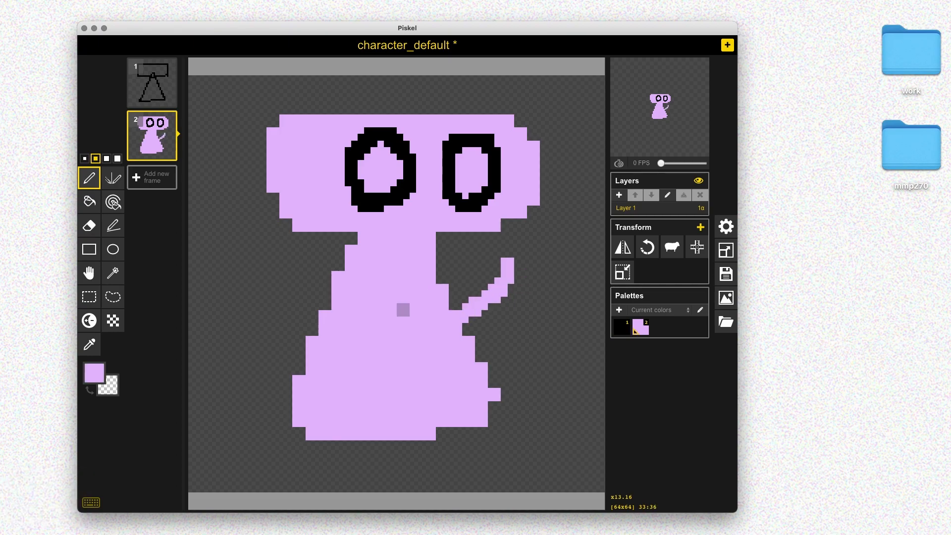
mouse_move(324, 303)
left_mouse_down()
mouse_move(287, 297)
mouse_move(267, 328)
left_mouse_up()
key("super+z")
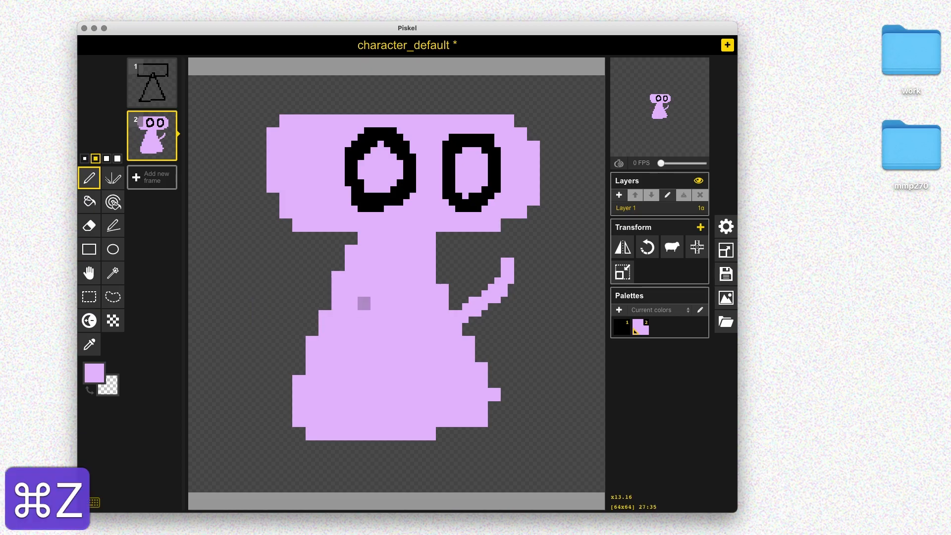
key("super+z")
Draw a raised right arm and a drooping left arm in lilac, and trim the left eye's lower edge.
left_click_drag(459, 319, 501, 266)
mouse_move(325, 298)
left_mouse_down()
mouse_move(280, 303)
mouse_move(253, 356)
left_mouse_up()
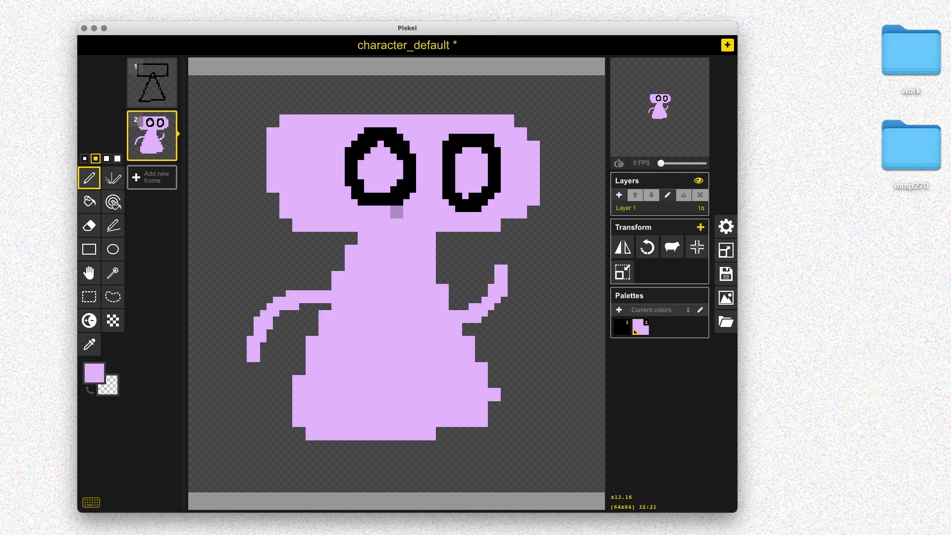
key("super+z")
Try legs beneath the body with a larger pen size, undo them and restore the smaller pen.
key("bracketright")
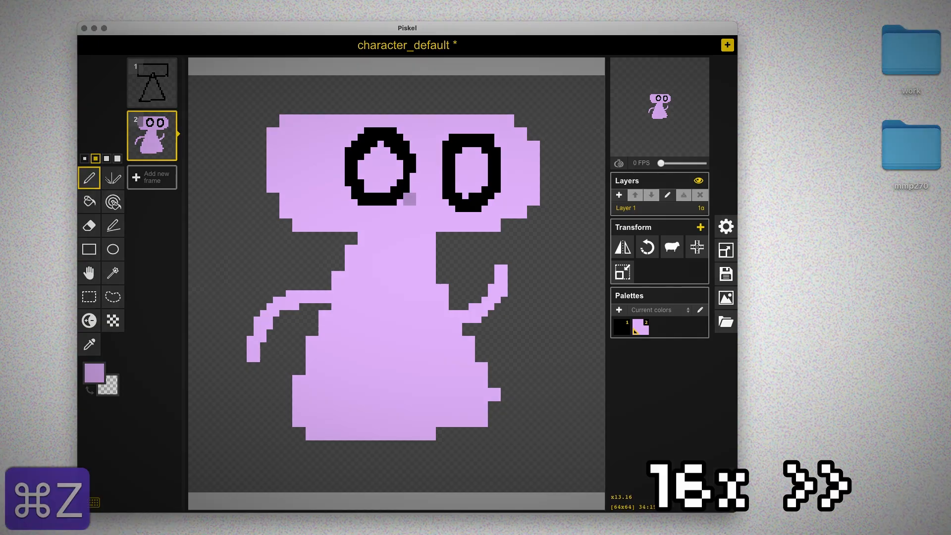
left_click_drag(334, 443, 364, 473)
mouse_move(446, 430)
left_mouse_down()
mouse_move(445, 473)
mouse_move(461, 466)
left_mouse_up()
key("super+z")
key("super+z")
key("super+z")
key("super+z")
key("bracketleft")
Draw two thin legs with outward-pointing feet and replace the raised right arm with one hanging down.
left_click_drag(351, 441, 325, 466)
left_click_drag(436, 433, 469, 466)
key("e")
mouse_move(501, 271)
left_mouse_down()
mouse_move(470, 317)
mouse_move(514, 343)
left_mouse_up()
Erase along the body's edges to shape a slimmer, rounded torso with a narrower neck.
key("e")
left_click_drag(485, 366, 488, 424)
mouse_move(459, 311)
left_mouse_down()
mouse_move(475, 423)
mouse_move(456, 297)
left_mouse_up()
key("p")
key("e")
left_click_drag(459, 392, 429, 271)
Add a small blocky lilac hand at the end of each arm.
key("p")
left_click_drag(248, 356, 260, 370)
left_click_drag(501, 342, 515, 357)
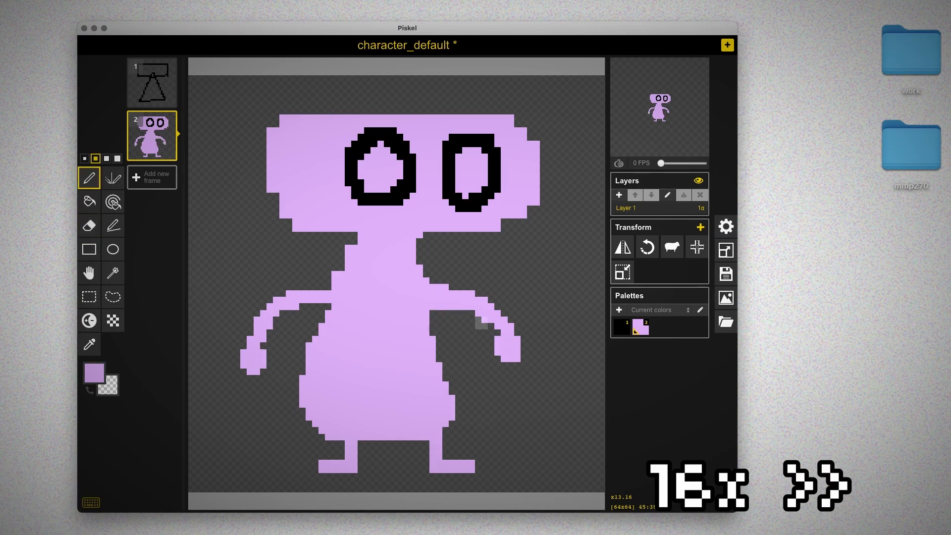
Move the right leg inward with a rectangular selection and erase the excess around the lower body and feet.
key("e")
left_click(89, 296)
mouse_move(391, 440)
left_mouse_down()
mouse_move(483, 483)
mouse_move(432, 472)
left_mouse_up()
key("super+c")
key("super+v")
key("e")
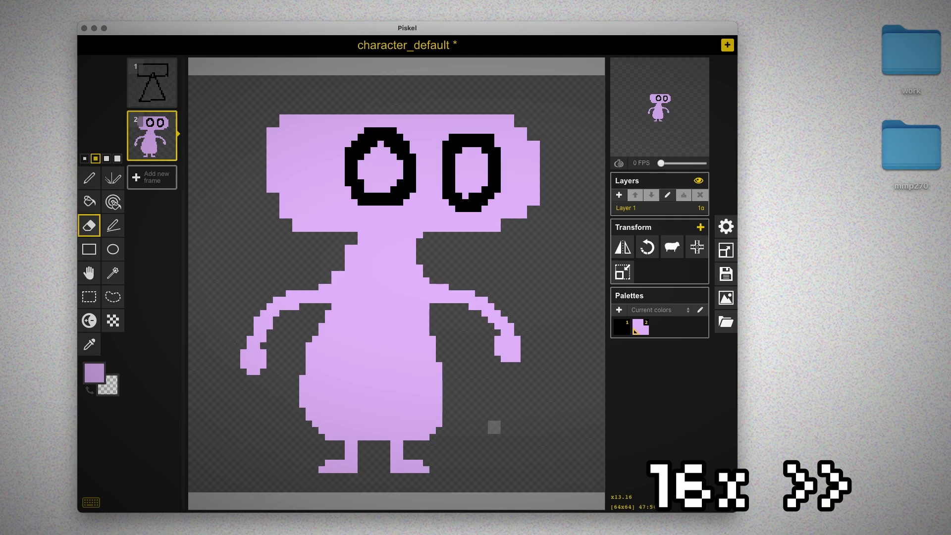
key("super+z")
Recolour both eye outlines dark purple with the Paint bucket and save the sprite.
key("b")
left_click(409, 179)
left_click(449, 174)
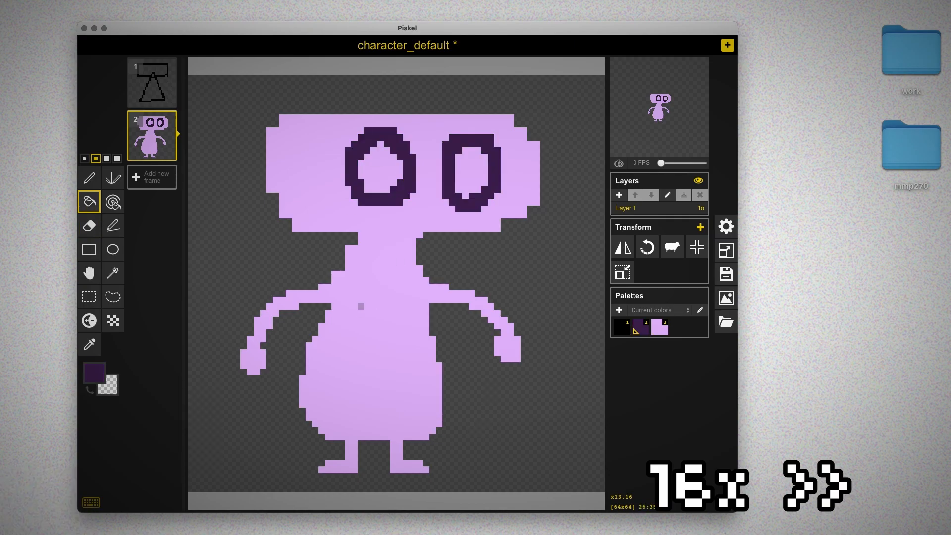
key("super+z")
key("super+s")
key("super+w")
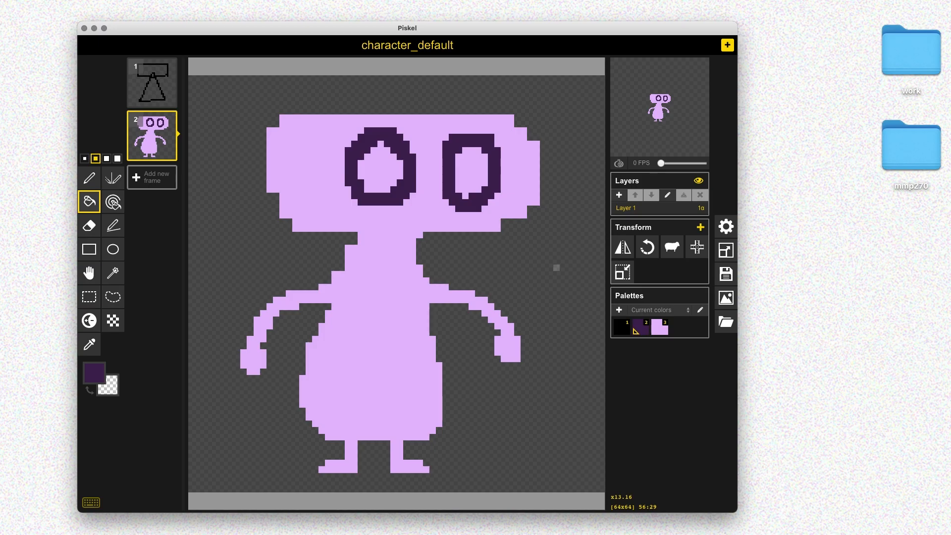
Save a copy of the sprite as character_idle in the Character_Animation folder.
left_click(726, 273)
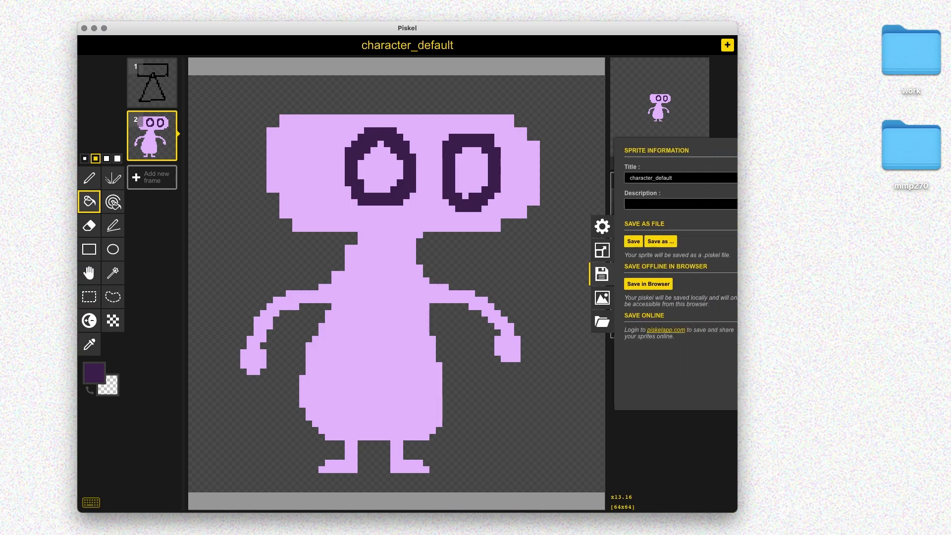
left_click_drag(642, 178, 652, 177)
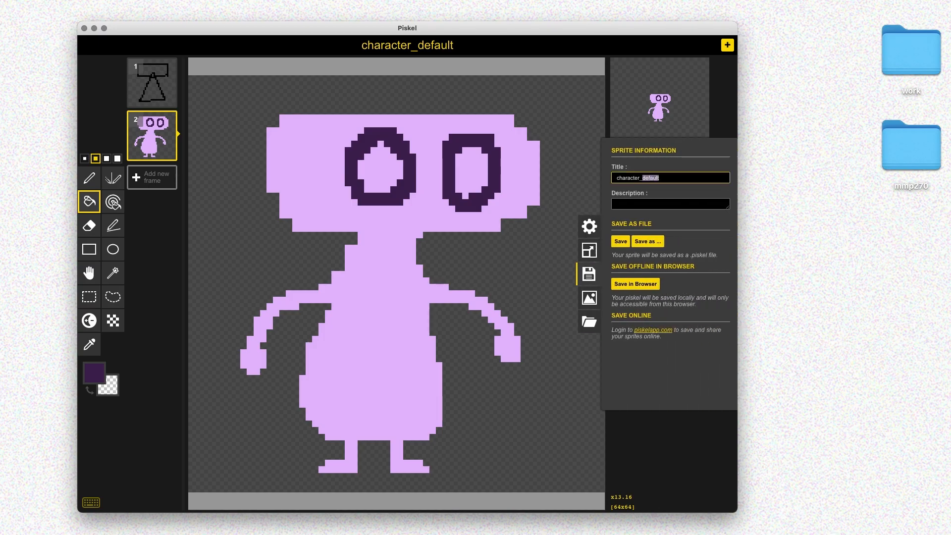
left_click(648, 242)
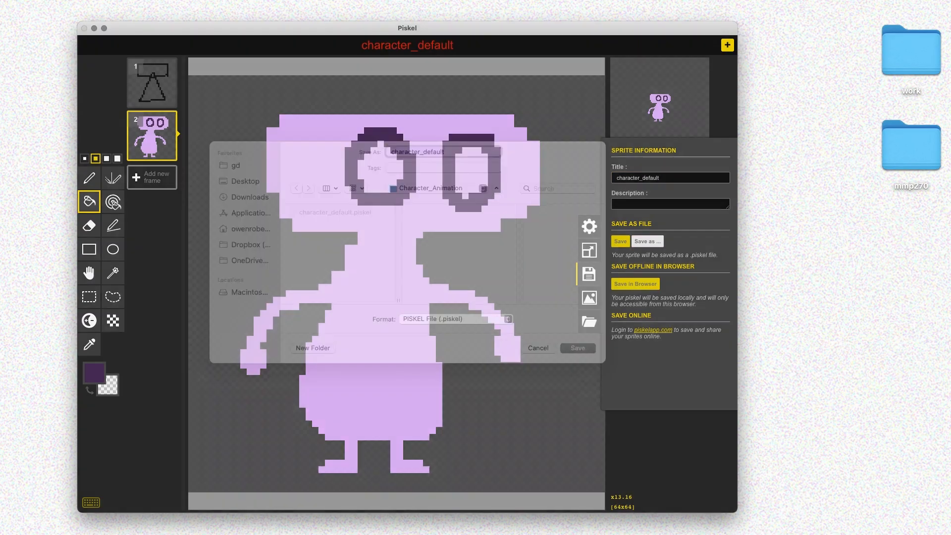
left_click(427, 166)
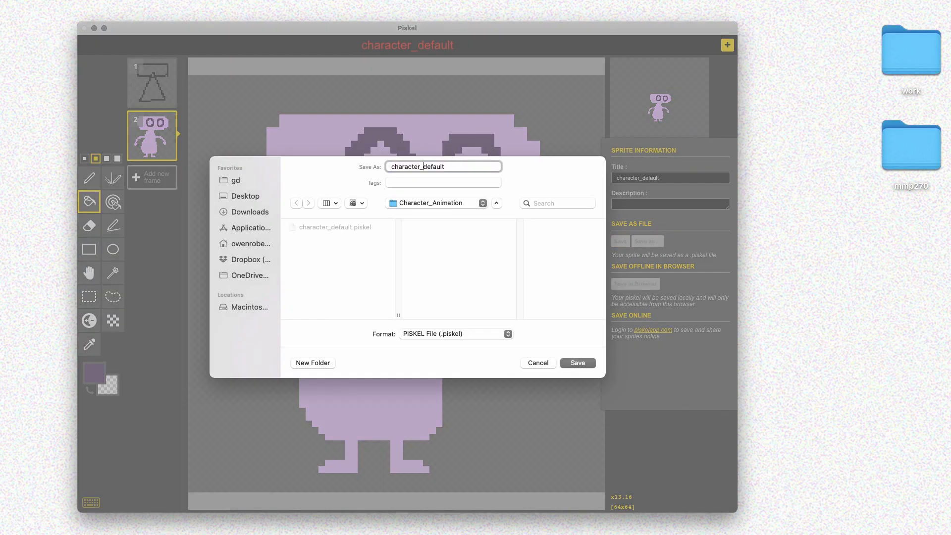
type("d")
key("BackSpace")
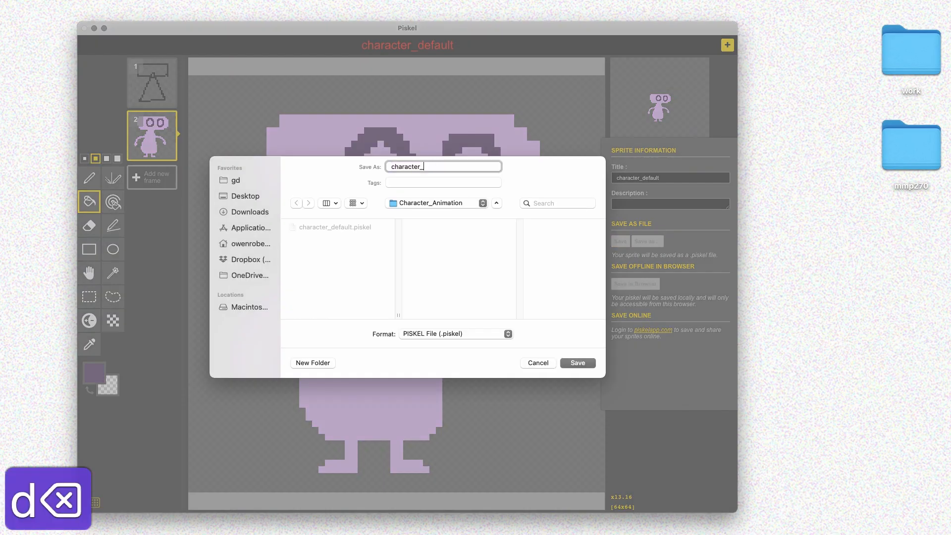
type("idle")
key("Return")
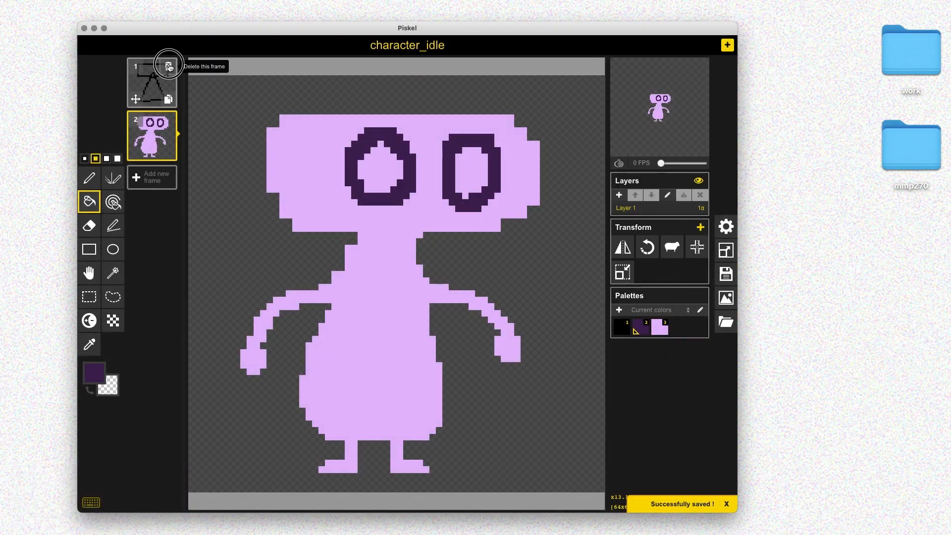
Delete the black outline sketch frame and duplicate the finished character frame.
left_click(172, 64)
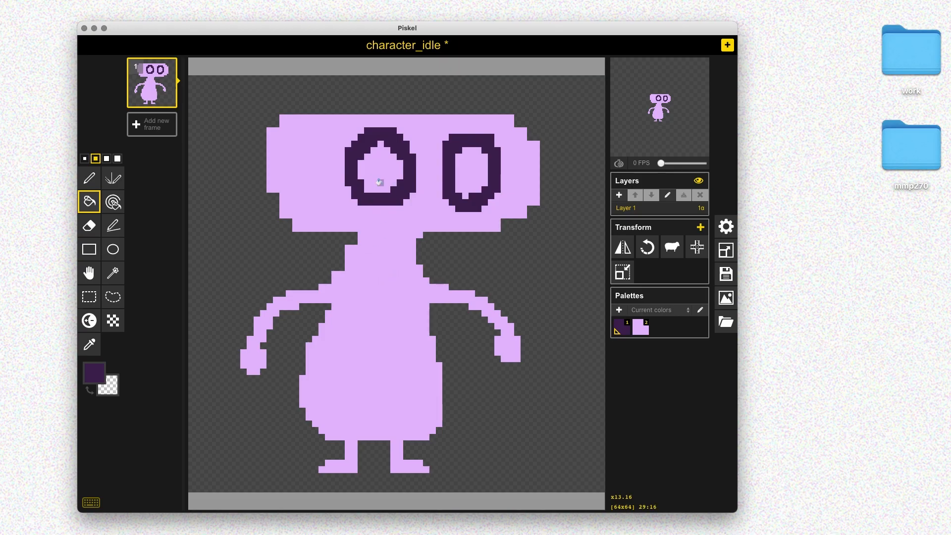
left_click(172, 101)
Fill both eye outlines in the second frame with lilac so they blend into the head.
key("2")
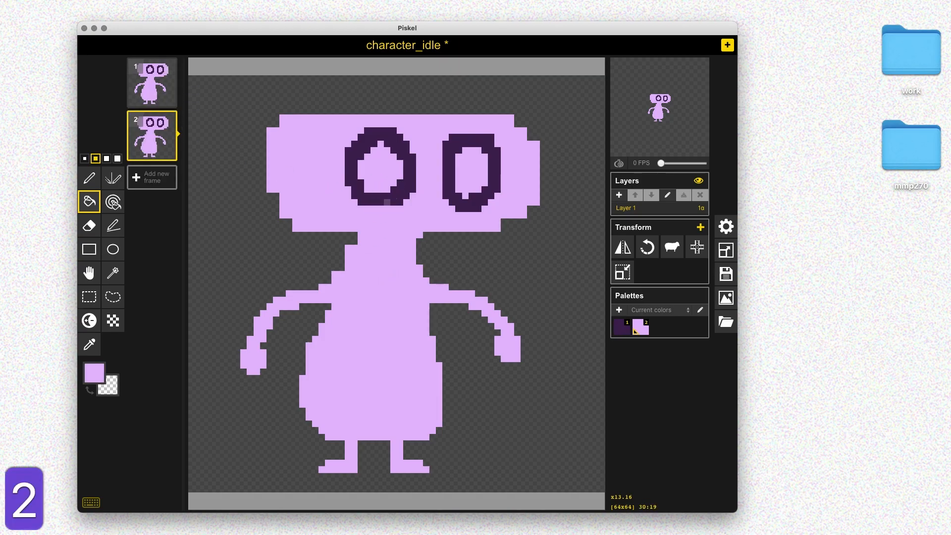
left_click(387, 203)
left_click(452, 176)
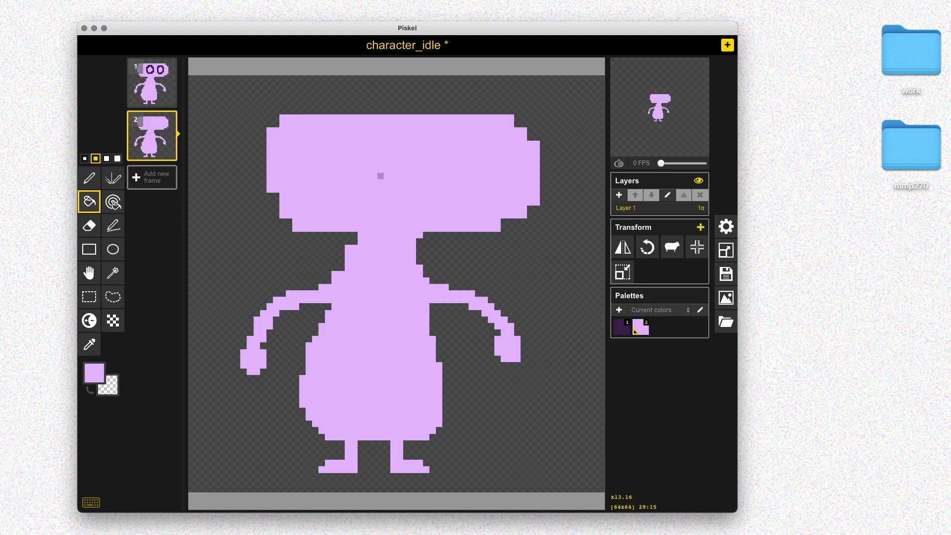
Draw two closed eyes as short dark purple strokes on the second frame's head with the Pen tool.
key("p")
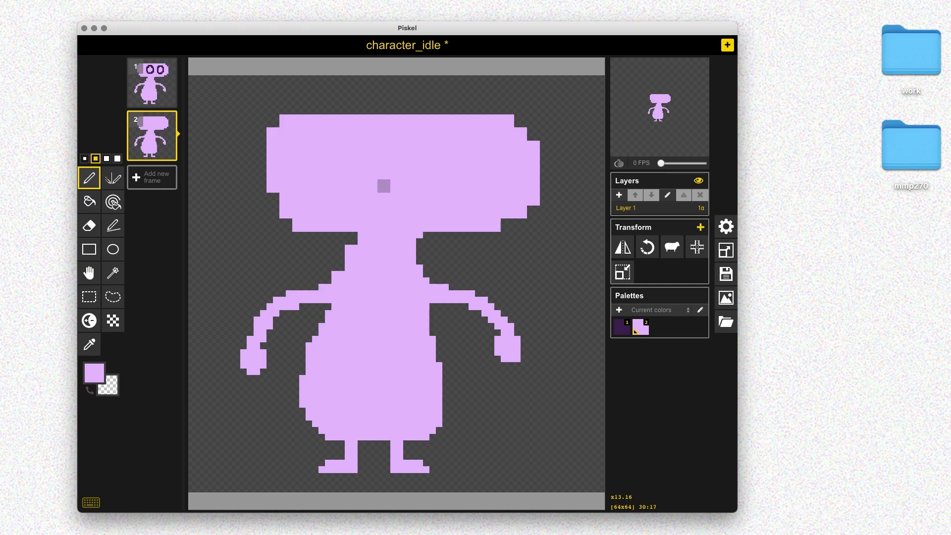
key("1")
left_click_drag(361, 183, 485, 169)
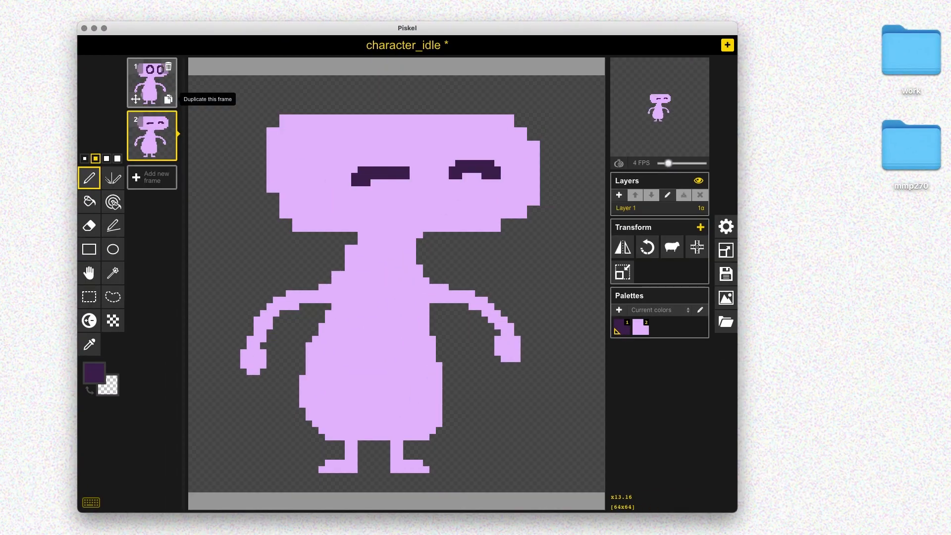
Duplicate the open-eye frame five times ahead of the closed-eye frame.
left_click(169, 100)
left_click(169, 100)
left_click(169, 100)
left_click(169, 100)
left_click(169, 100)
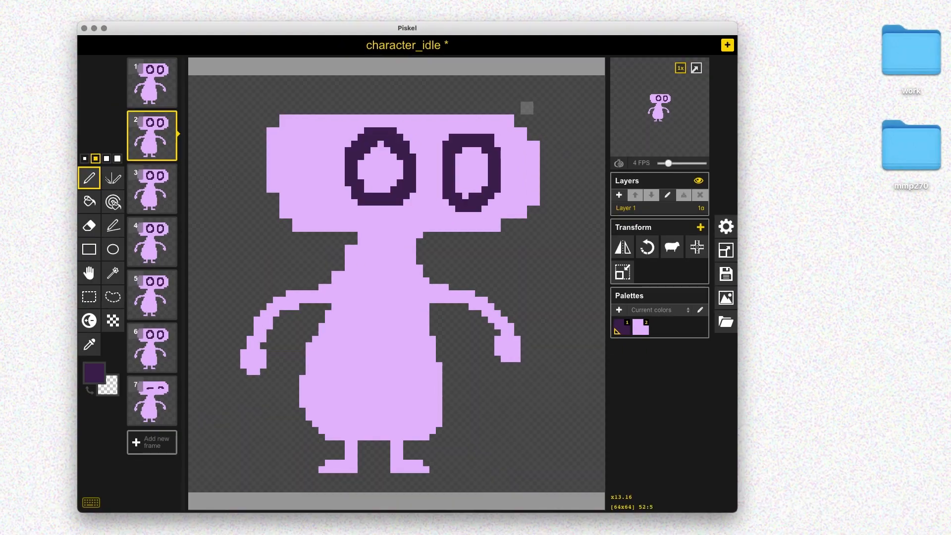
Delete the open-eye frames one after another and undo the last deletion.
left_click(169, 66)
left_click(168, 66)
left_click(169, 66)
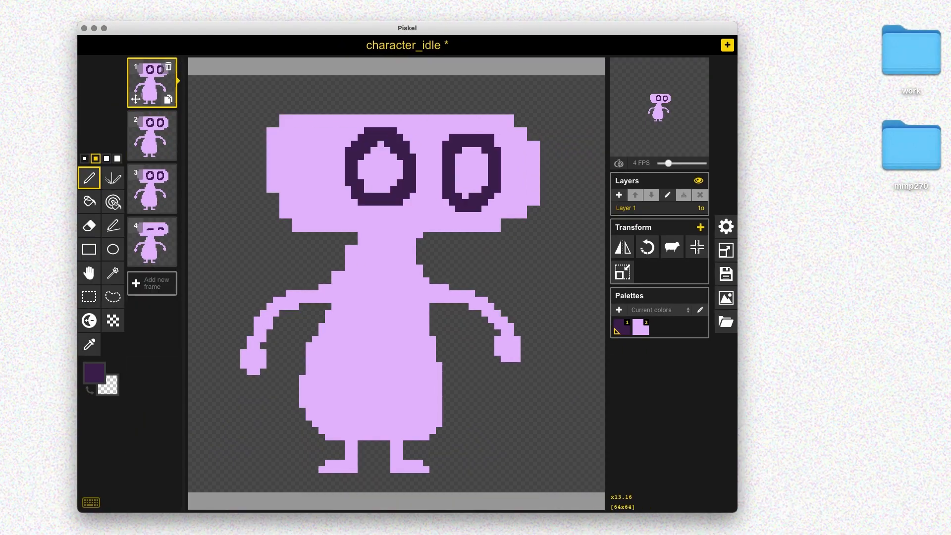
left_click(168, 66)
left_click(168, 67)
left_click(169, 67)
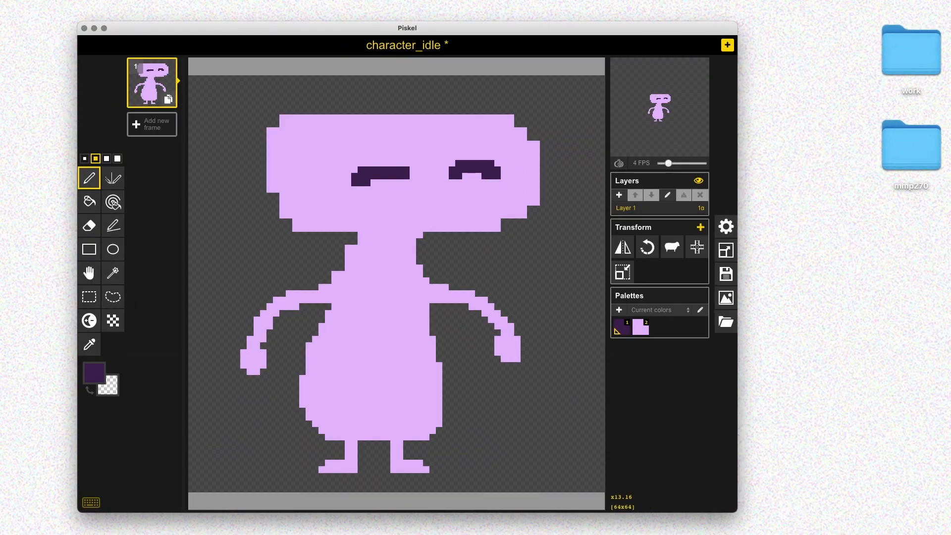
key("super+z")
Save the sprite and export its two frames as a PNG spritesheet named character_idle in the mmp270/Character_Animation folder.
key("super+s")
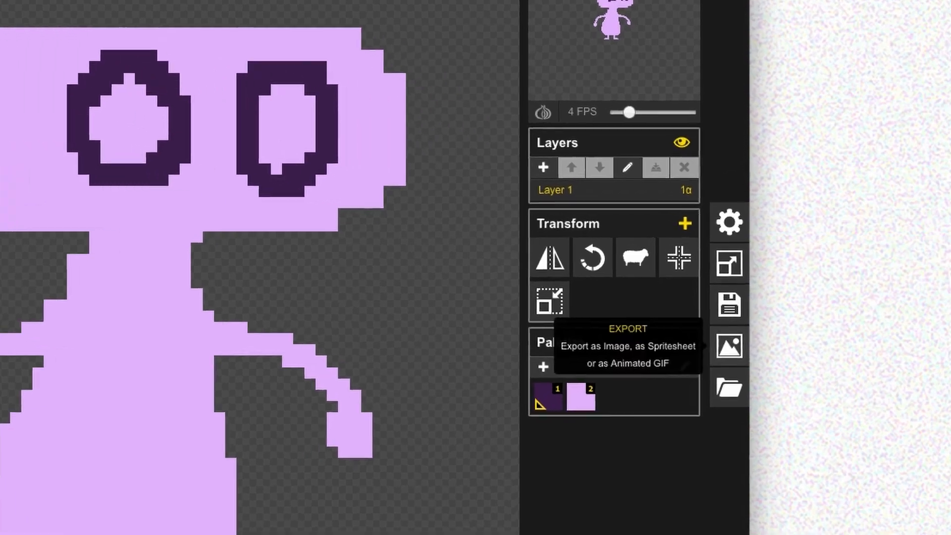
left_click(727, 298)
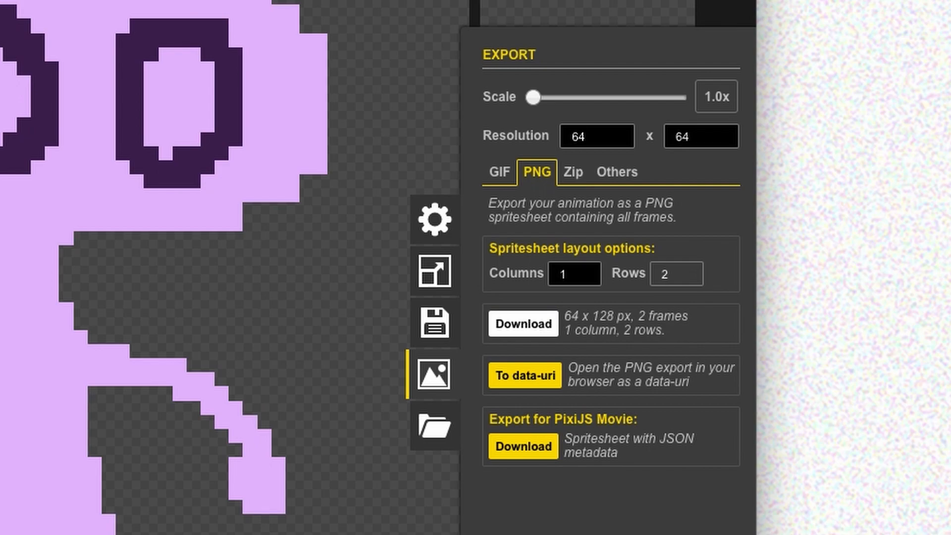
left_click(523, 324)
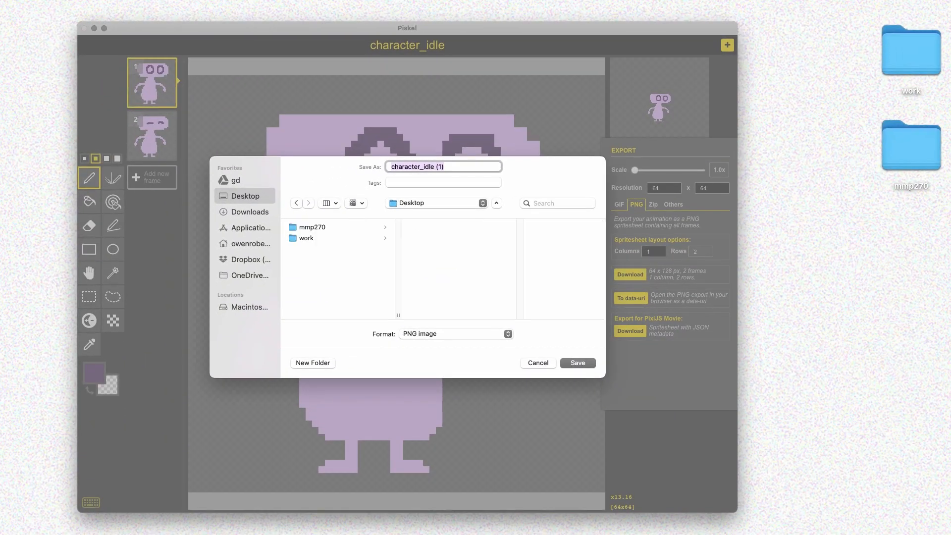
left_click(312, 227)
left_click(452, 238)
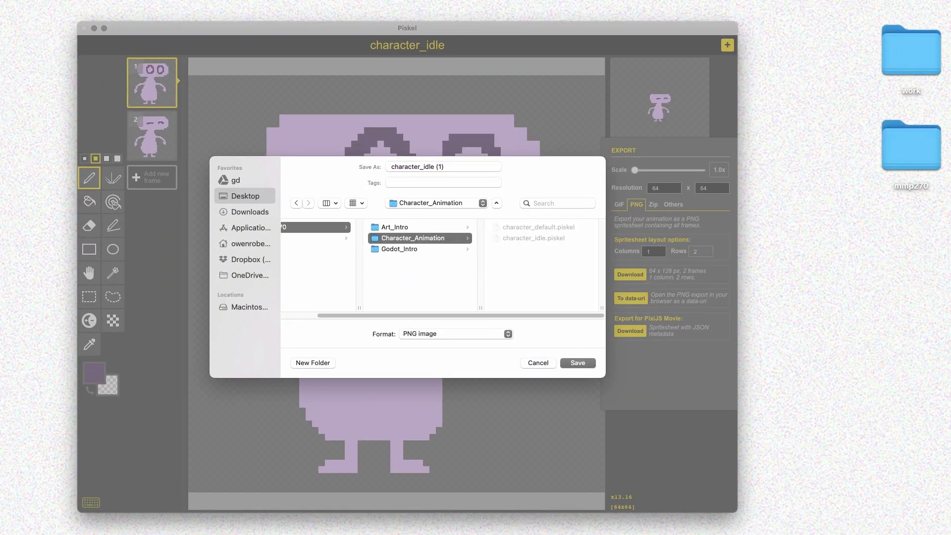
left_click_drag(445, 167, 434, 167)
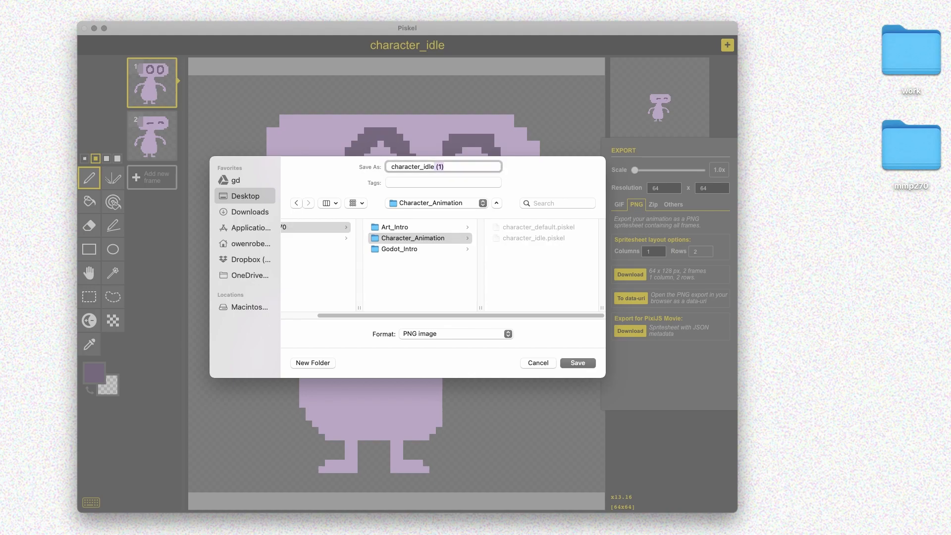
key("BackSpace")
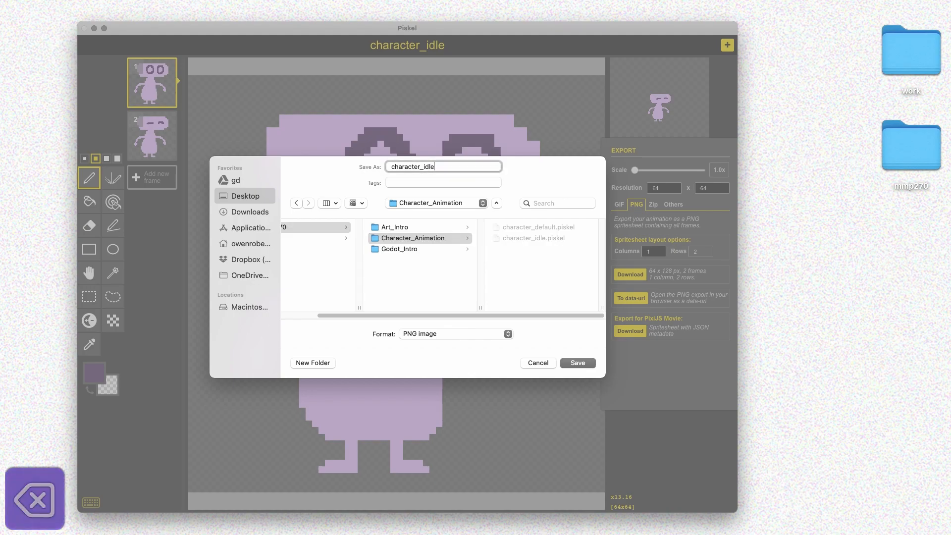
left_click(578, 363)
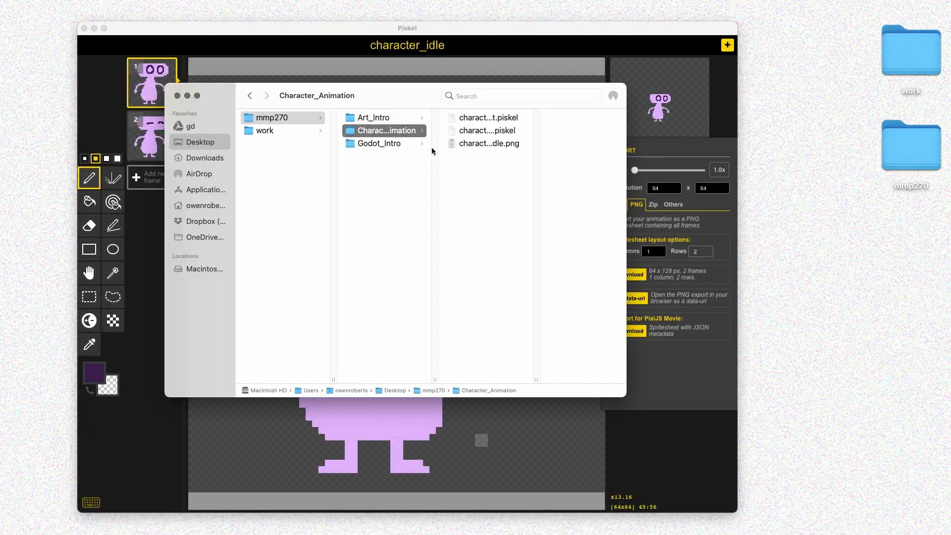
Preview the exported character_idle PNG in the Character_Animation folder in Finder.
left_click(470, 144)
key("space")
key("space")
key("space")
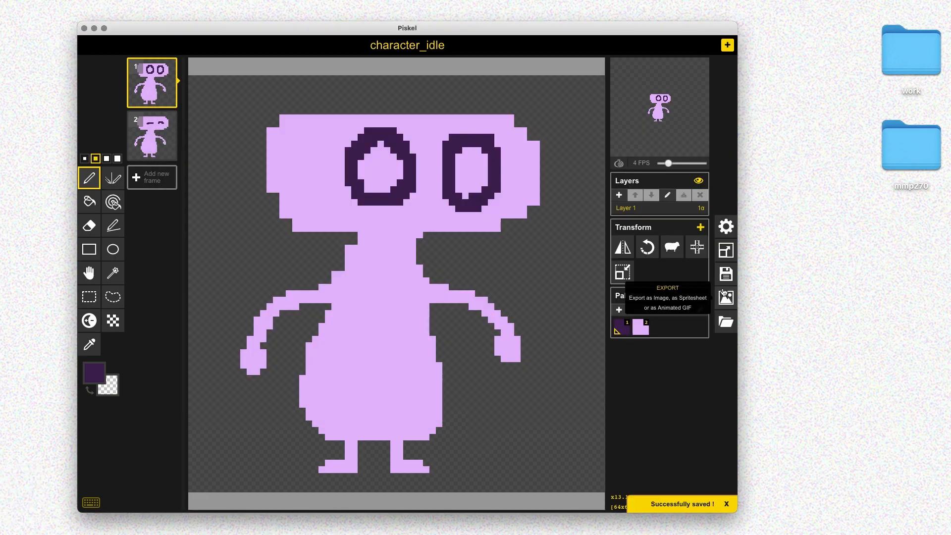
Try to retitle the sprite character_walk in the sprite information and save it.
left_click(727, 274)
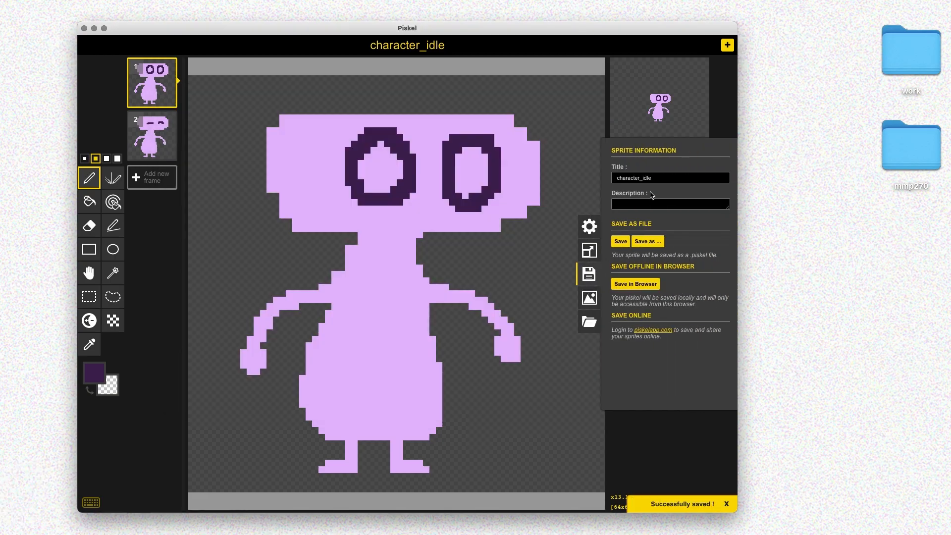
left_click(657, 182)
left_click_drag(643, 179, 660, 177)
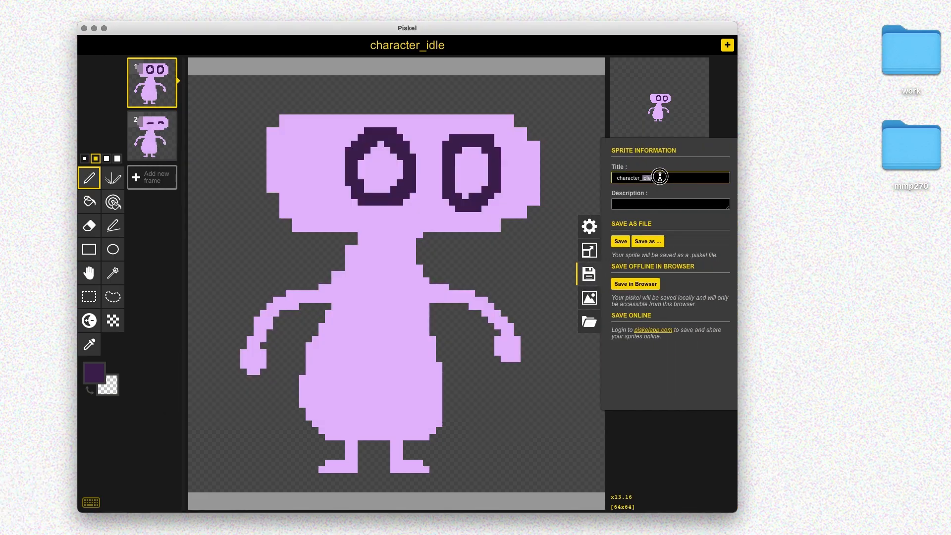
type("walk")
key("Return")
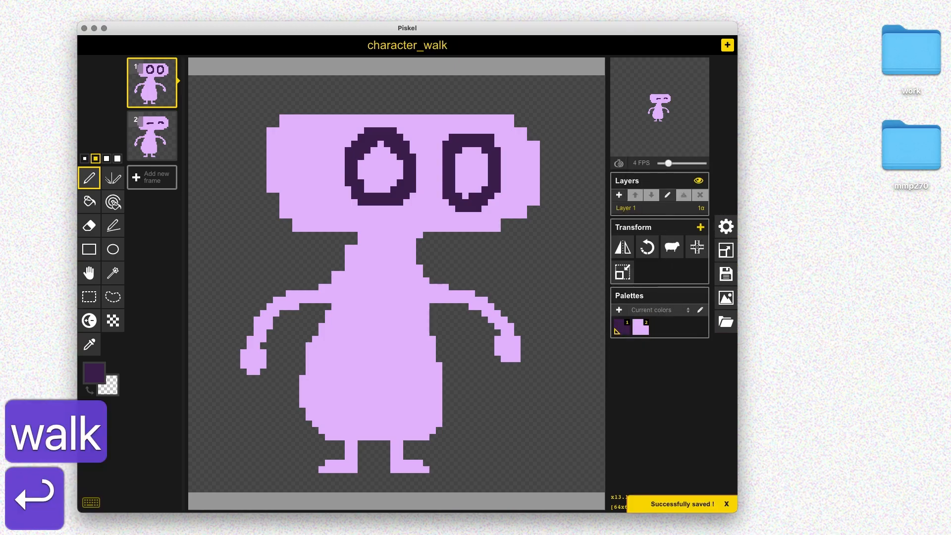
key("super+s")
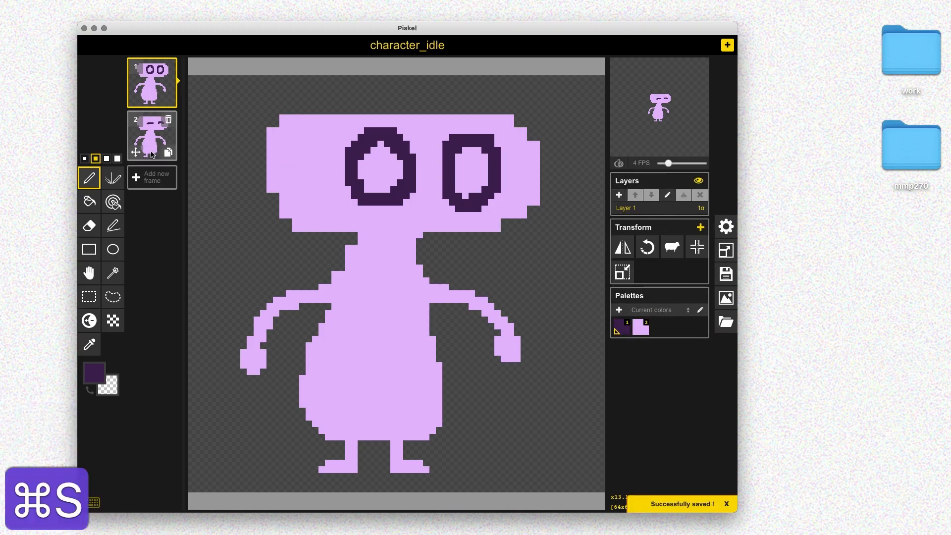
Delete the closed-eye frame and erase the arms and legs from the remaining frame.
left_click(175, 125)
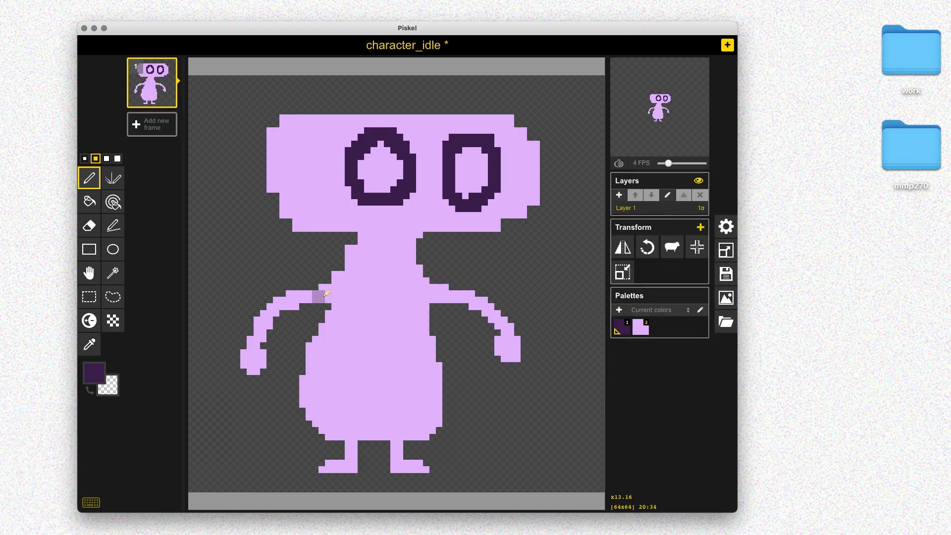
key("e")
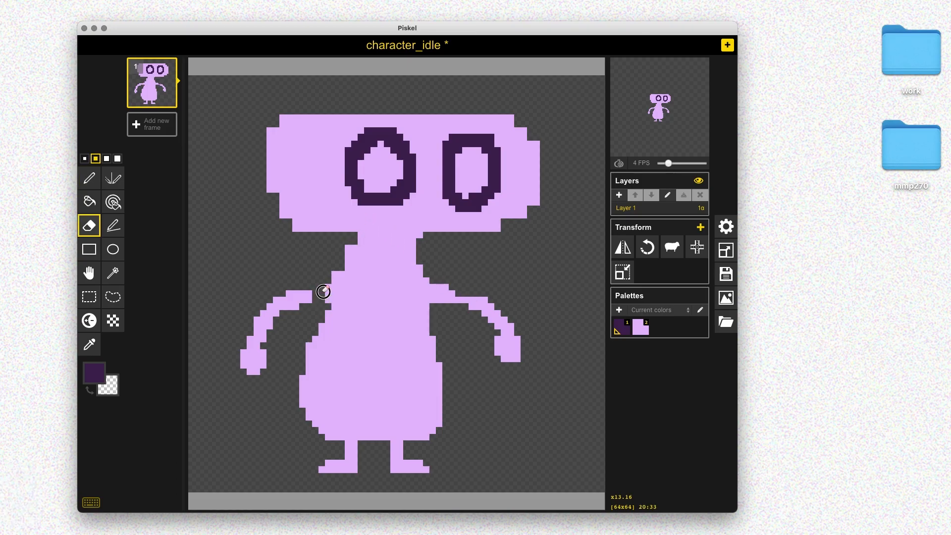
mouse_move(326, 300)
left_mouse_down()
mouse_move(289, 302)
mouse_move(267, 322)
mouse_move(244, 375)
mouse_move(248, 351)
mouse_move(256, 370)
left_mouse_up()
mouse_move(448, 290)
left_mouse_down()
mouse_move(436, 305)
mouse_move(458, 297)
mouse_move(509, 335)
mouse_move(493, 349)
left_mouse_up()
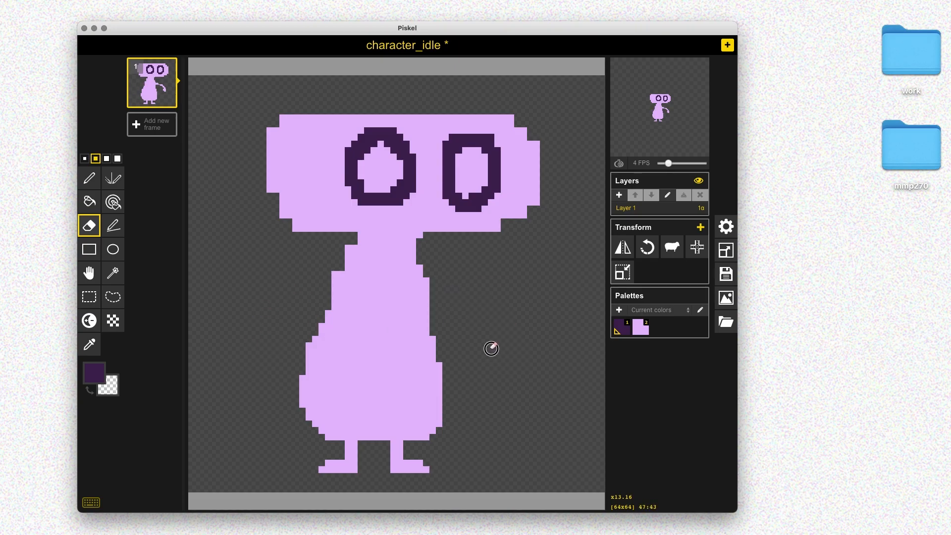
mouse_move(420, 470)
left_mouse_down()
mouse_move(392, 467)
mouse_move(393, 450)
mouse_move(398, 464)
mouse_move(323, 466)
left_mouse_up()
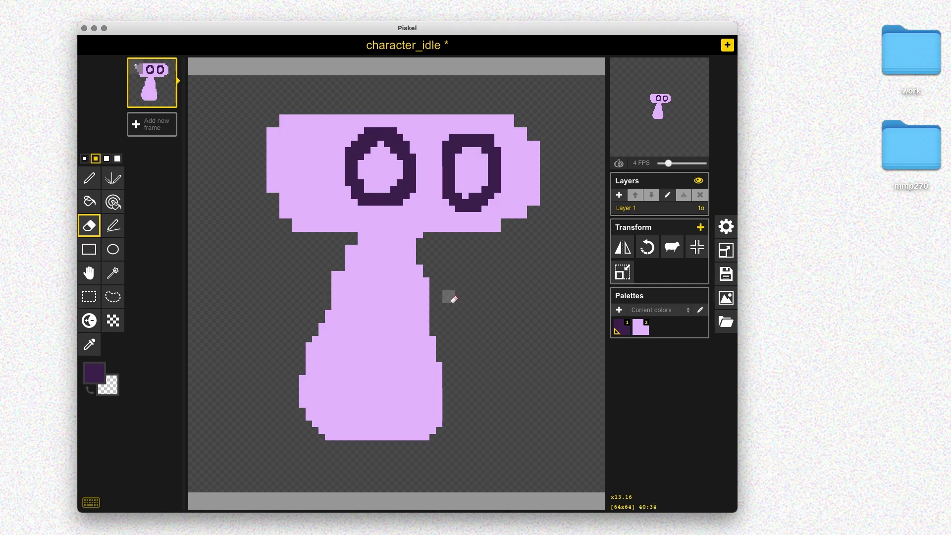
Duplicate the limbless frame and draw bent arms and two legs in lilac on the first frame with the Pen tool.
key("p")
key("2")
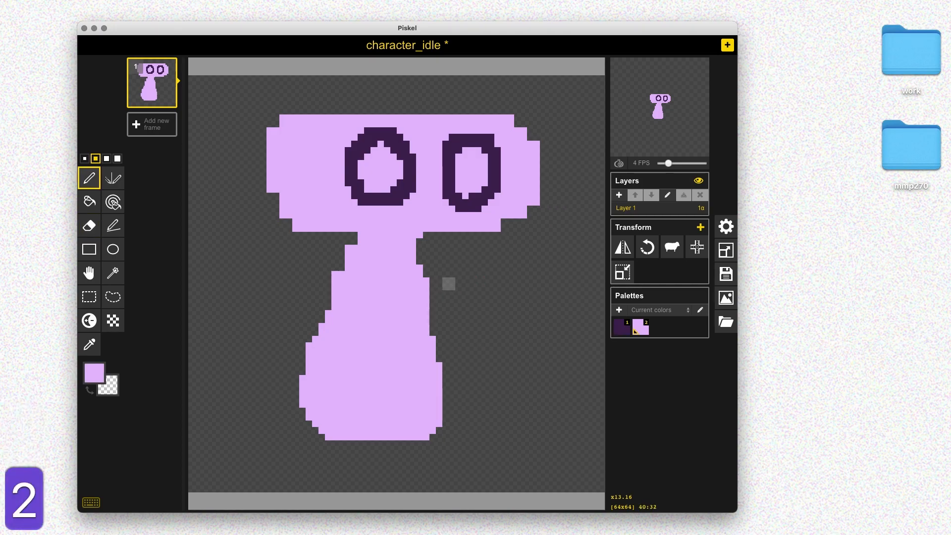
left_click(169, 99)
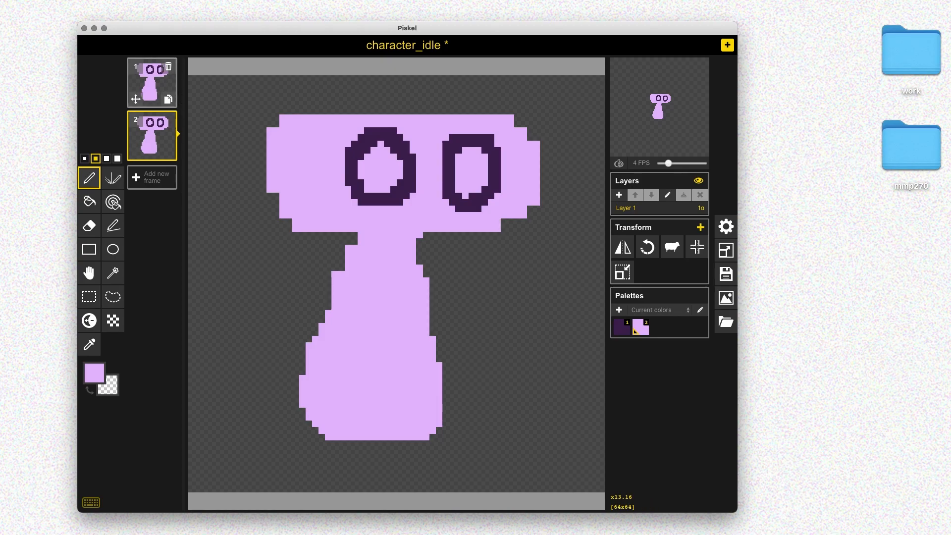
left_click(156, 86)
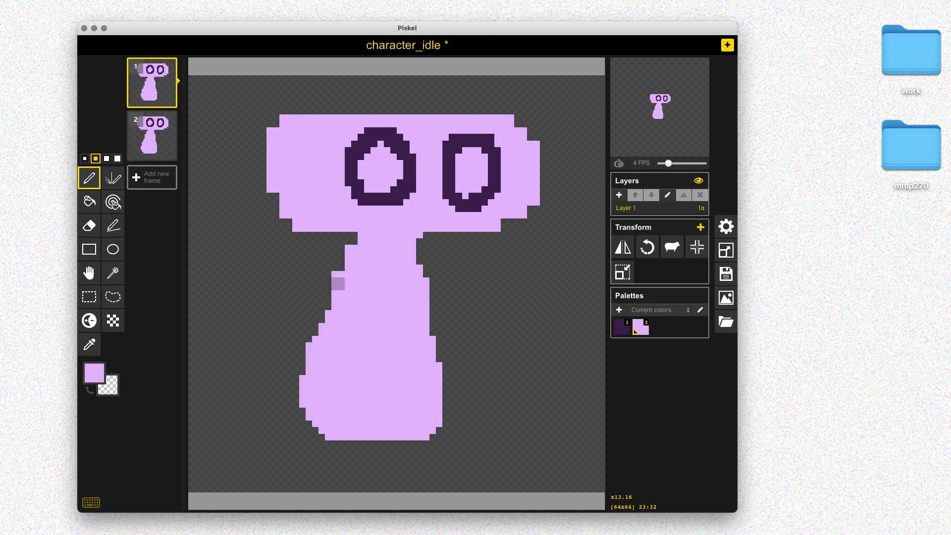
mouse_move(341, 300)
left_mouse_down()
mouse_move(259, 286)
mouse_move(254, 320)
left_mouse_up()
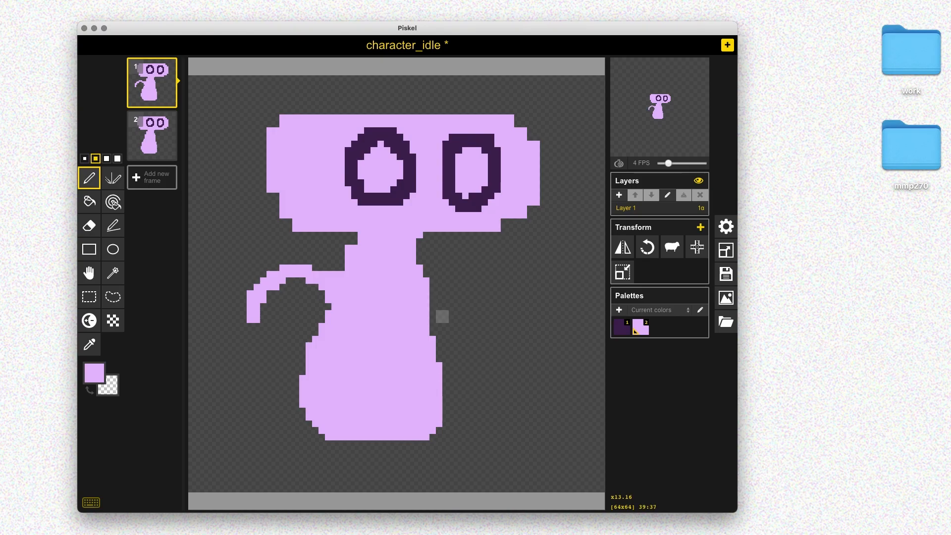
mouse_move(433, 313)
left_mouse_down()
mouse_move(488, 336)
mouse_move(514, 309)
left_mouse_up()
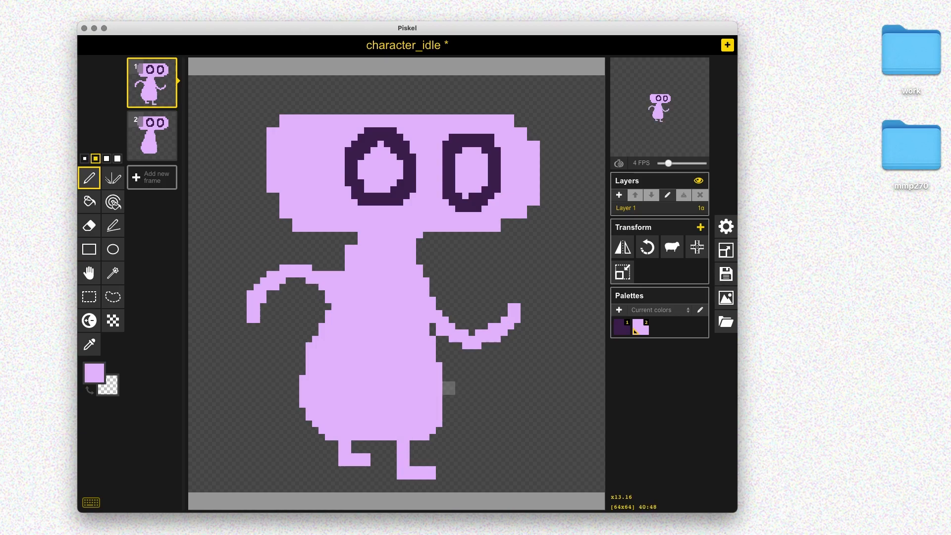
key("ctrl+Tab")
left_click_drag(394, 421, 319, 315)
left_click_drag(368, 430, 442, 362)
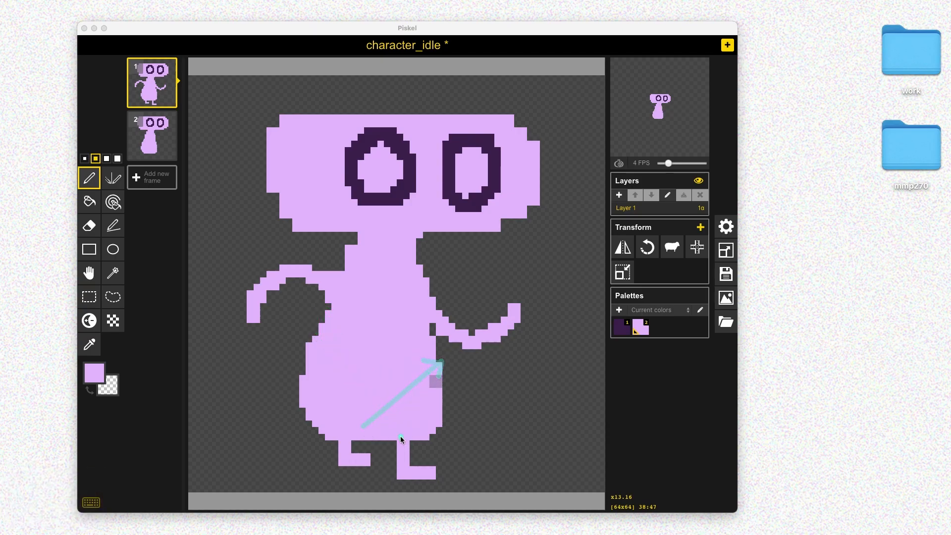
left_click_drag(456, 286, 470, 272)
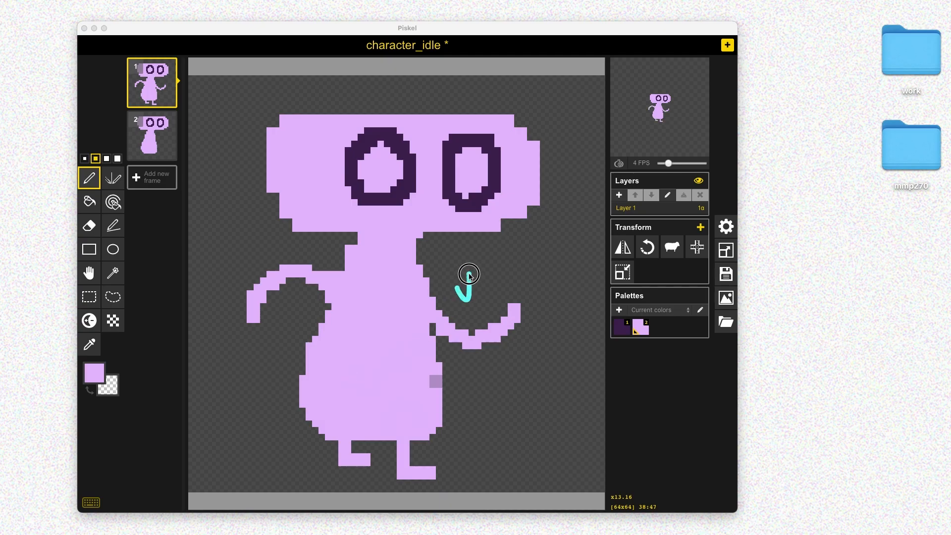
left_click_drag(352, 400, 355, 384)
mouse_move(370, 402)
left_mouse_down()
mouse_move(366, 378)
mouse_move(400, 393)
mouse_move(432, 364)
left_mouse_up()
mouse_move(493, 346)
left_mouse_down()
mouse_move(480, 379)
mouse_move(569, 350)
left_mouse_up()
mouse_move(436, 426)
left_mouse_down()
mouse_move(436, 441)
mouse_move(510, 410)
left_mouse_up()
left_click_drag(419, 401, 335, 336)
mouse_move(284, 304)
left_mouse_down()
mouse_move(298, 324)
mouse_move(329, 308)
mouse_move(350, 272)
mouse_move(374, 300)
left_mouse_up()
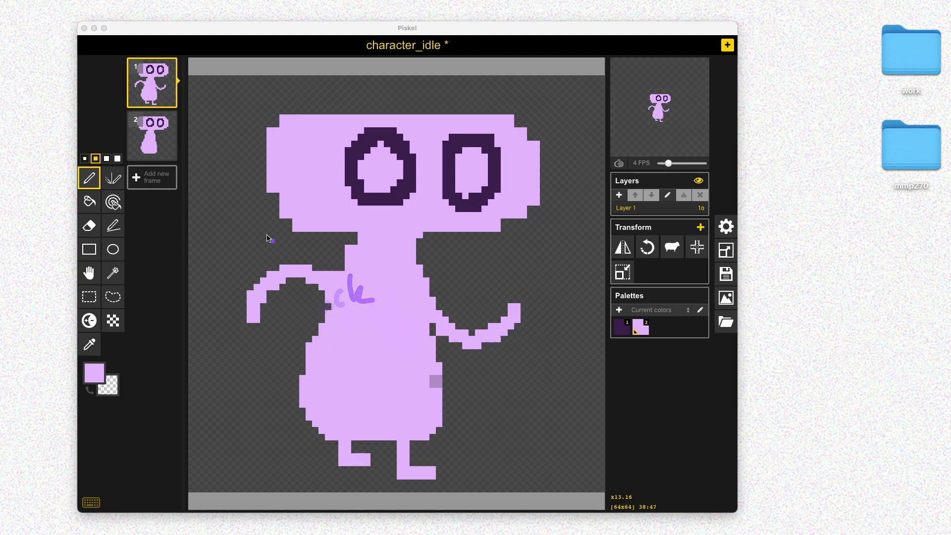
key("ctrl+Tab")
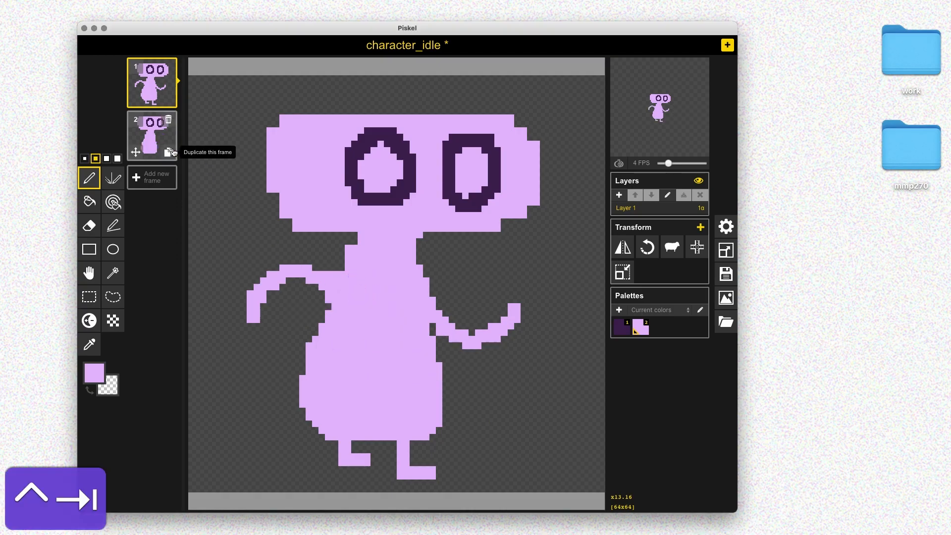
Try out several lilac arm poses on the second frame and undo each attempt.
left_click(171, 155)
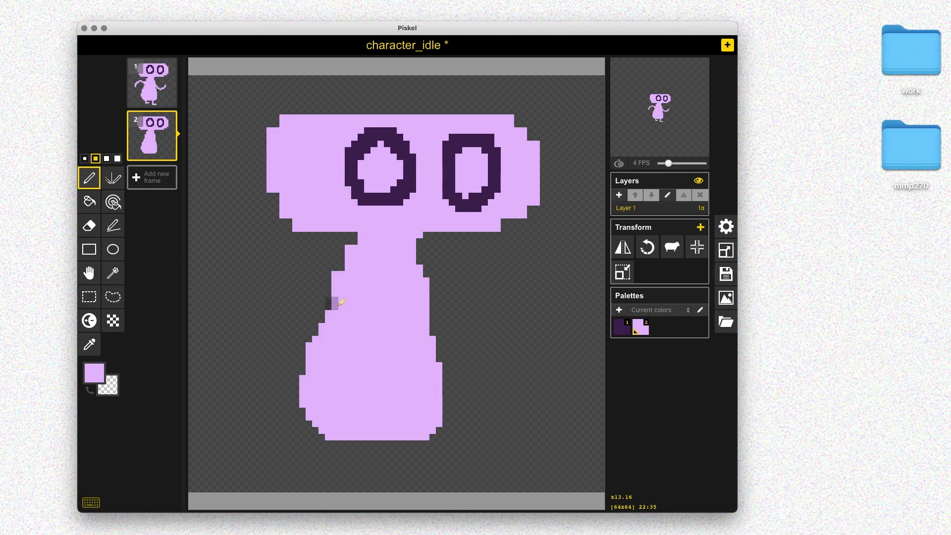
left_click_drag(436, 325, 466, 315)
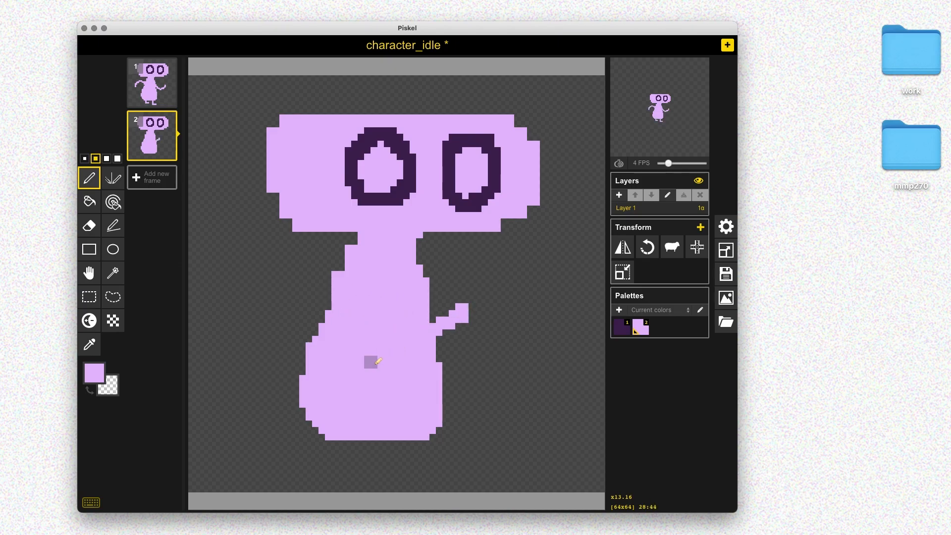
key("super+z")
mouse_move(338, 298)
left_mouse_down()
mouse_move(292, 324)
mouse_move(273, 371)
left_mouse_up()
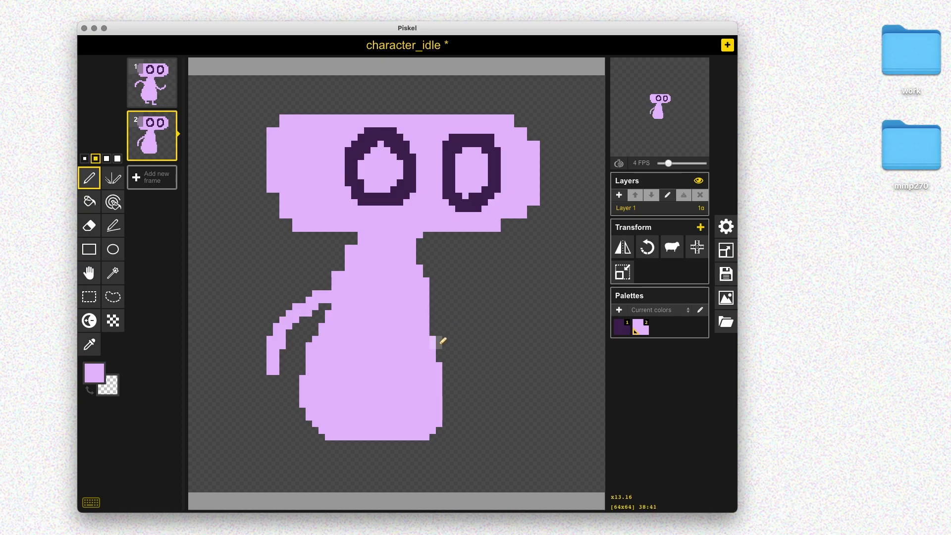
left_click_drag(438, 379, 475, 347)
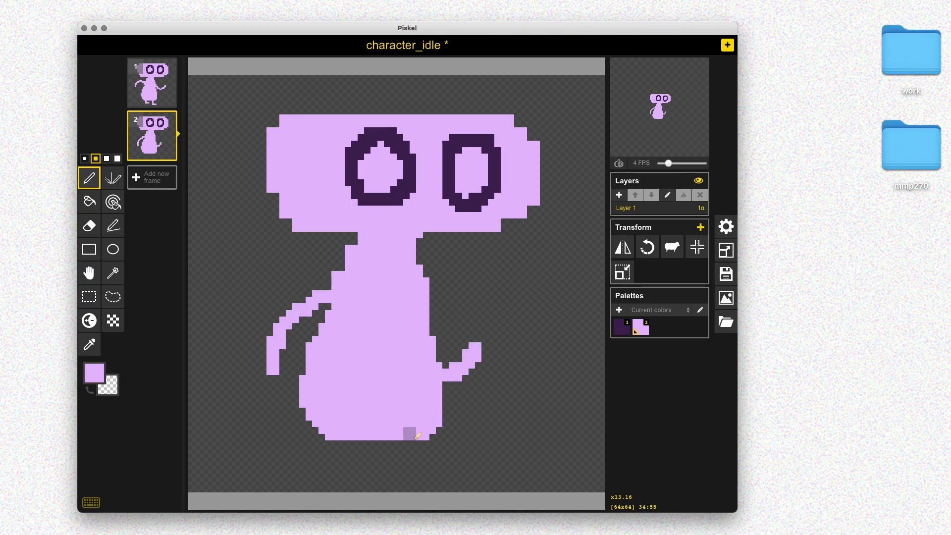
key("super+z")
key("super+z")
left_click_drag(430, 302, 525, 268)
left_click_drag(324, 317, 250, 322)
key("super+z")
key("super+z")
Draw two lilac legs on the second frame with onion skin turned on, and enlarge the animation preview.
mouse_move(345, 442)
left_mouse_down()
mouse_move(346, 475)
mouse_move(372, 474)
left_mouse_up()
left_click_drag(396, 443, 418, 456)
left_click(619, 163)
key("super+z")
key("super+z")
left_click_drag(346, 443, 373, 474)
left_click_drag(404, 443, 424, 460)
left_click(683, 69)
Try out downward arm poses in lilac on the second frame.
left_click_drag(331, 290, 255, 383)
key("super+z")
key("super+z")
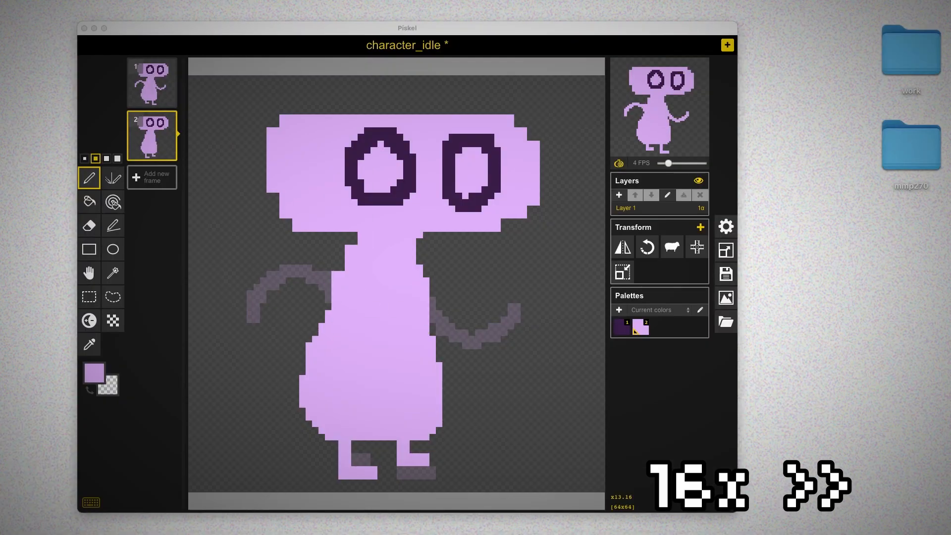
left_click_drag(431, 300, 479, 351)
left_click_drag(329, 287, 273, 363)
Erase the arms drawn on the first frame with the Eraser.
left_click(152, 84)
key("e")
mouse_move(515, 310)
left_mouse_down()
mouse_move(435, 310)
mouse_move(481, 355)
left_mouse_up()
key("p")
Try a raised arm on the second frame and undo the recent arm strokes.
left_click(152, 136)
key("p")
left_click_drag(433, 317, 490, 263)
key("super+z")
key("super+z")
key("super+z")
Draw the first frame's arms in lilac, the left one straight downward and the right one bent upward.
left_click(152, 83)
left_click_drag(433, 327, 515, 309)
left_click_drag(328, 290, 273, 349)
Draw the second frame's arms in the opposite pose, the left one raised and curved, the right one straight downward.
left_click(152, 136)
left_click_drag(435, 303, 468, 355)
left_click_drag(324, 270, 252, 346)
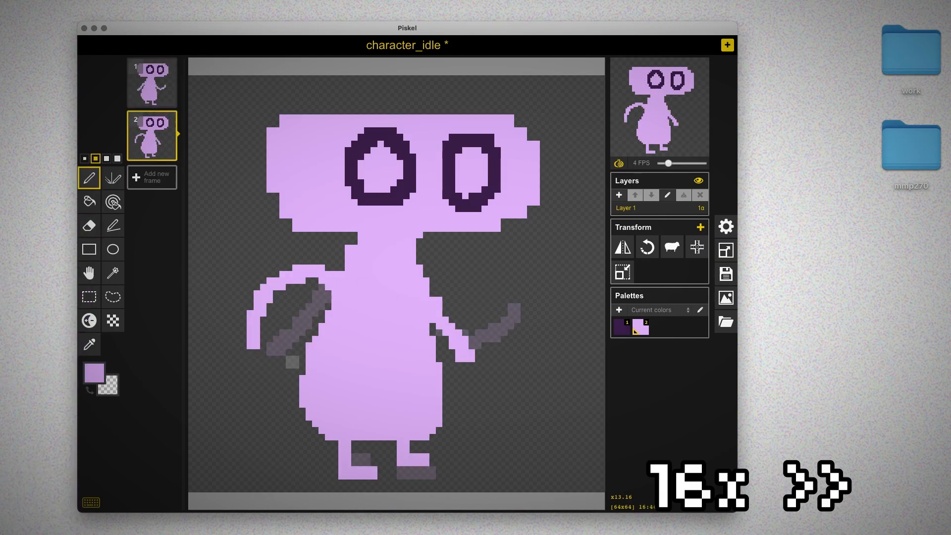
Fill the second frame's eyes with lilac and redraw them in dark purple further toward the head's right edge.
key("b")
left_click(351, 164)
left_click(448, 168)
key("o")
key("p")
left_click_drag(416, 133, 409, 133)
left_click_drag(484, 147, 478, 147)
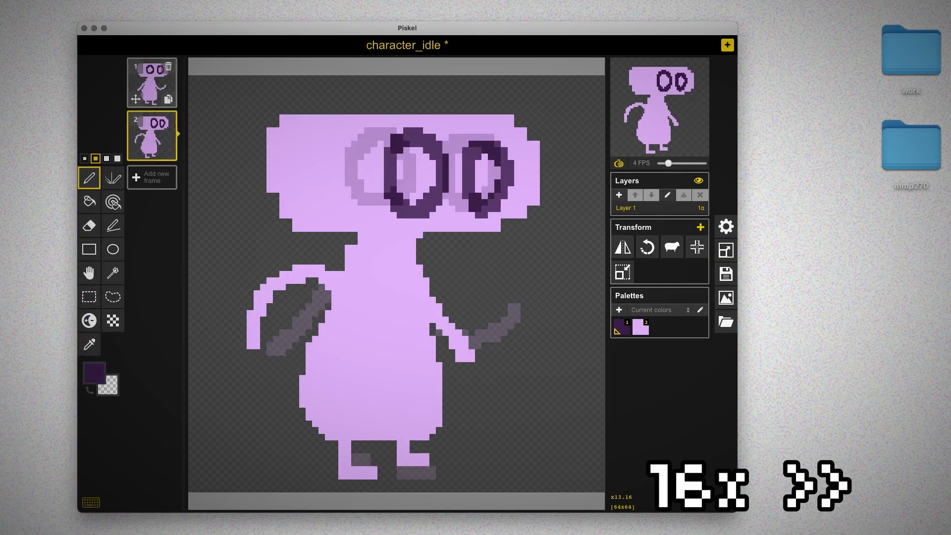
Replace the first frame's eyes with outlines further right on the head and move that frame into second position.
left_click(152, 83)
left_click_drag(351, 164, 437, 185)
left_click(622, 327)
left_click_drag(419, 139, 410, 140)
left_click_drag(478, 146, 468, 149)
key("super+z")
key("super+z")
left_click_drag(152, 83, 152, 137)
left_click_drag(419, 132, 410, 134)
Touch up the end of the raised arm in lilac on the first frame.
left_click(152, 83)
key("e")
key("super+z")
key("2")
mouse_move(253, 347)
left_mouse_down()
mouse_move(324, 270)
mouse_move(279, 331)
left_mouse_up()
Fill both eye outlines on the first frame with lilac so they blend into the head.
left_click(621, 327)
left_click(89, 202)
key("2")
left_click(391, 169)
left_click(469, 168)
Copy the eye area from the second frame and paste it onto the first frame.
left_click(152, 136)
left_click(89, 297)
left_click_drag(380, 117, 512, 208)
key("super+c")
left_click(152, 84)
key("super+v")
Touch up the pasted eyes on the first frame with the Pen tool and compare with the second frame.
left_click(89, 178)
left_click_drag(429, 191, 488, 196)
left_click(152, 136)
left_click(619, 310)
left_click(490, 409)
Copy the eye area from the first frame and paste it onto the second frame.
left_click(152, 83)
left_click(89, 297)
left_click_drag(392, 111, 543, 241)
key("super+c")
left_click(152, 136)
key("super+v")
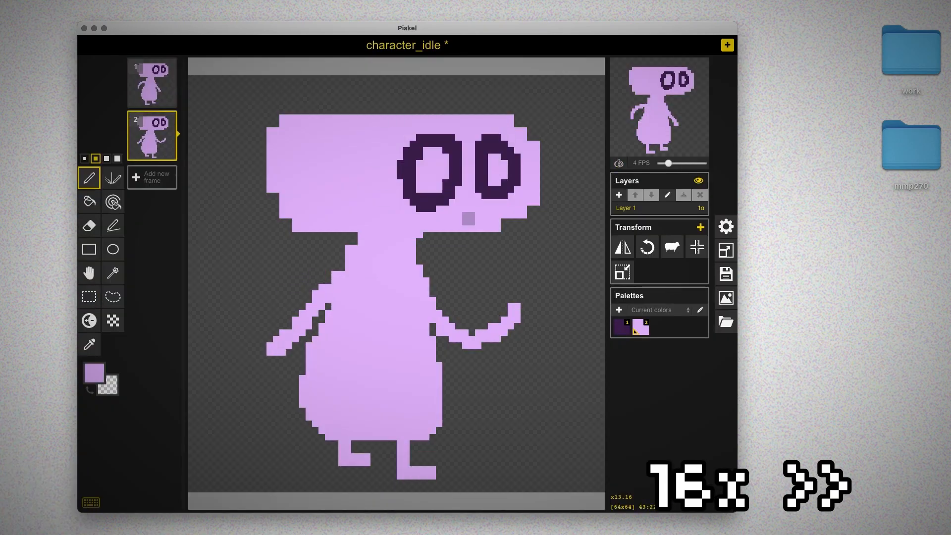
Fill the first frame's eyes with lilac and redraw two rounder eyes in dark purple.
left_click(152, 83)
left_click(89, 297)
left_click_drag(391, 109, 544, 237)
left_click(89, 202)
left_click(456, 171)
key("1")
left_click(89, 178)
mouse_move(448, 141)
left_mouse_down()
mouse_move(462, 193)
mouse_move(488, 196)
left_mouse_up()
Copy the redrawn eyes from the first frame and paste them over the eyes on the second frame.
key("s")
left_click_drag(400, 104, 551, 196)
key("super+c")
left_click(152, 136)
key("super+v")
key("p")
Save the sprite, and save it under the new name character_walk in the Character_Animation folder.
key("super+s")
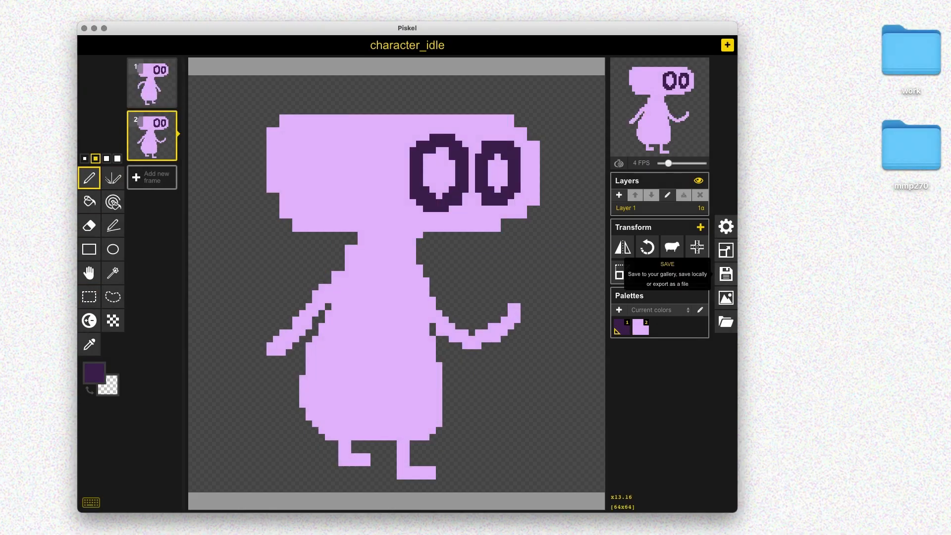
left_click(726, 274)
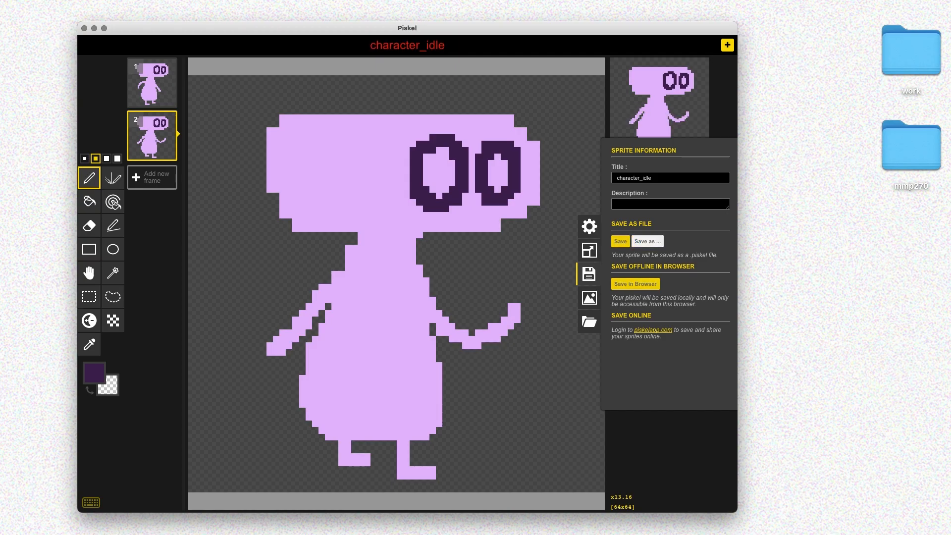
left_click(647, 241)
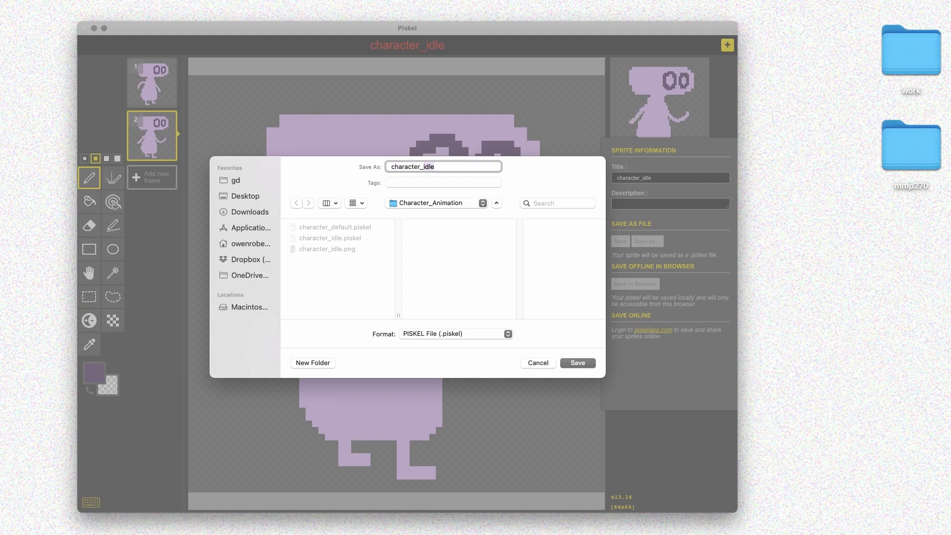
type("walk")
key("Return")
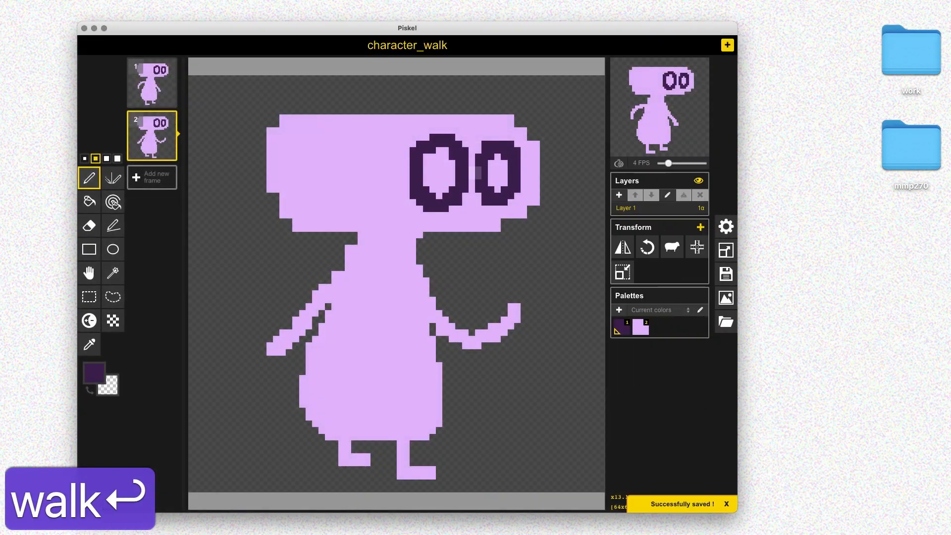
Export the walk animation as a PNG spritesheet named character_walk.
key("super+s")
left_click(726, 297)
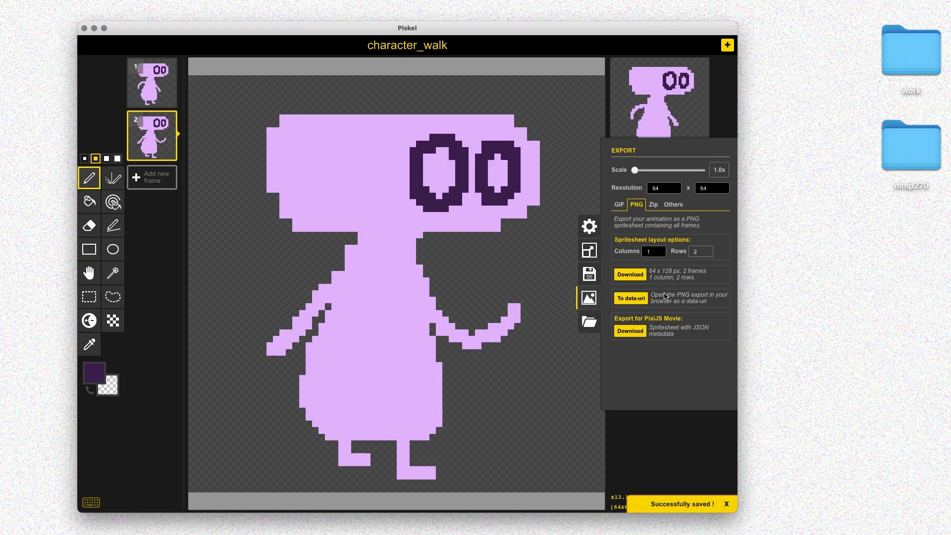
left_click(640, 275)
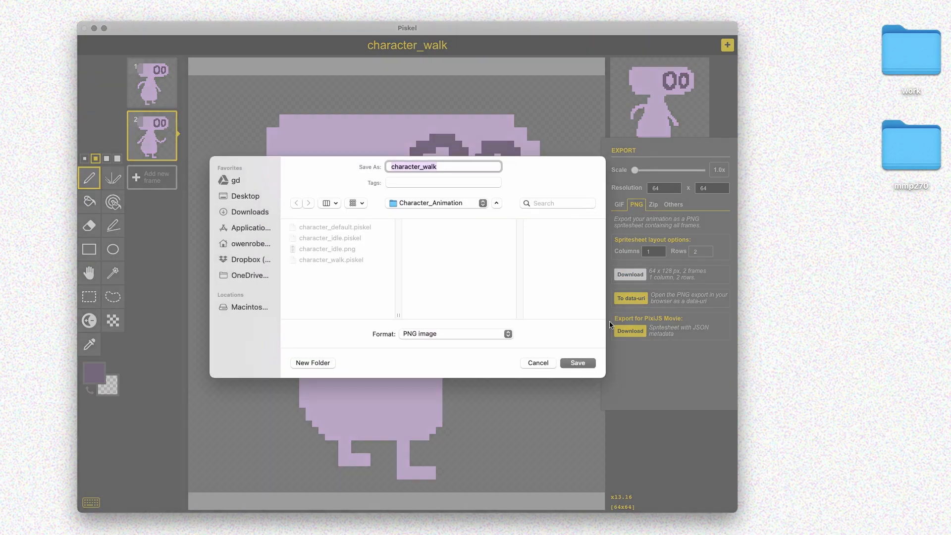
left_click(578, 363)
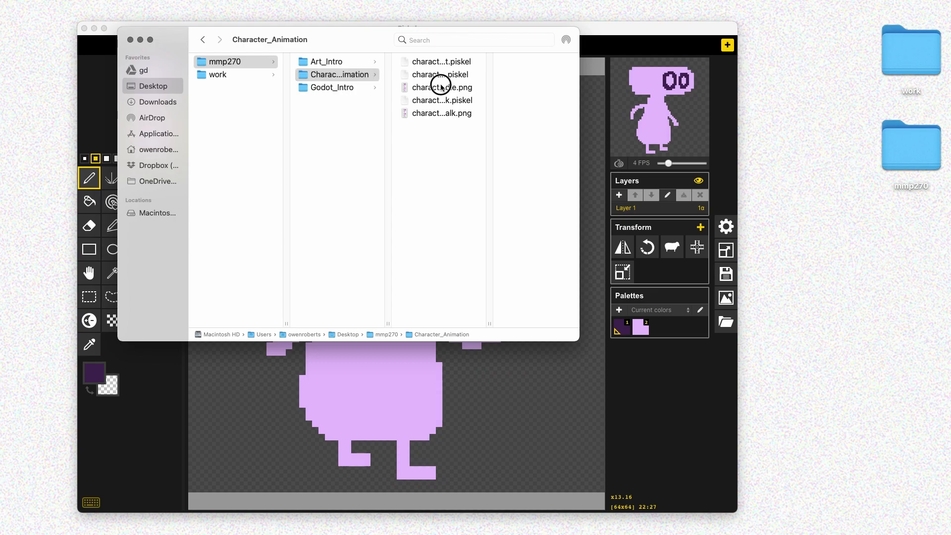
Preview the exported character_idle.png and character_walk.png spritesheets in the Character_Animation folder.
key("space")
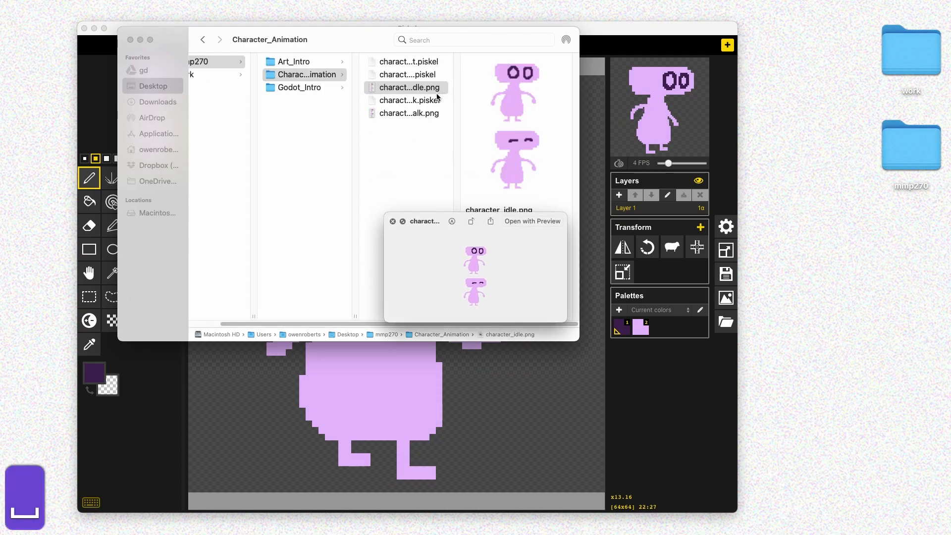
key("space")
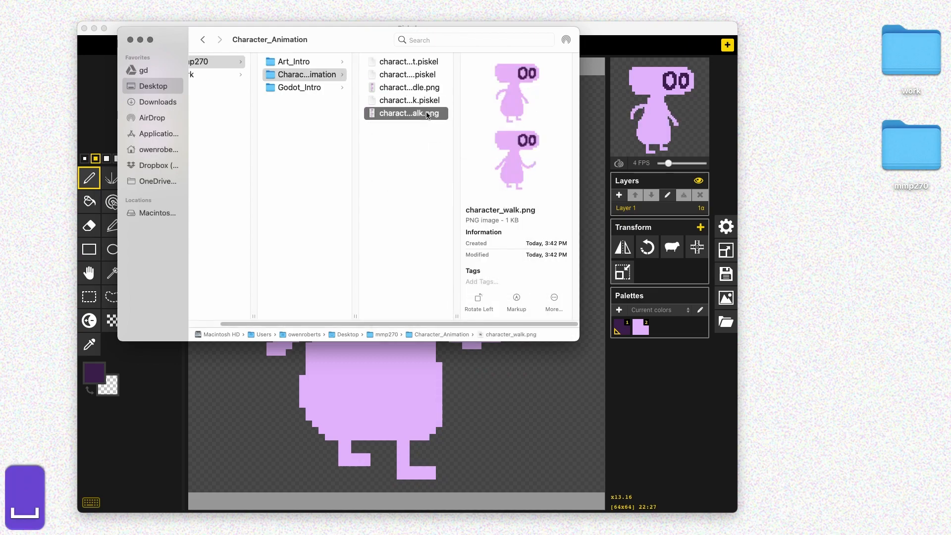
left_click(427, 114)
key("space")
key("space")
key("super+Tab")
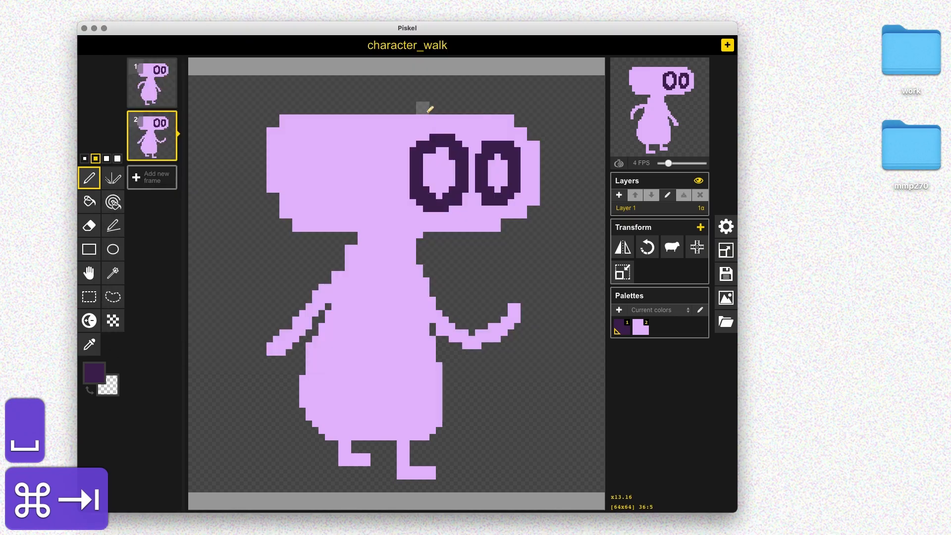
Save the walk sprite and store a copy of it as character_jump.
key("super+s")
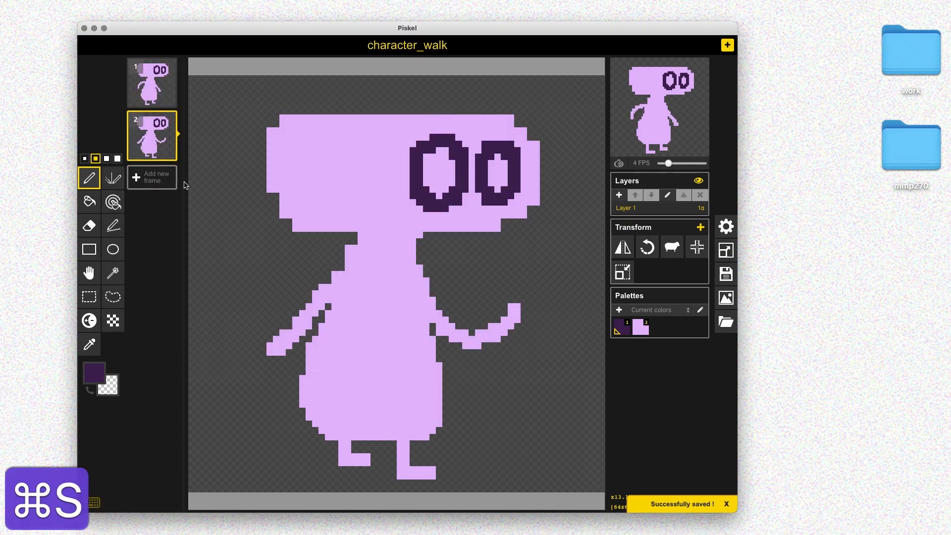
left_click(159, 84)
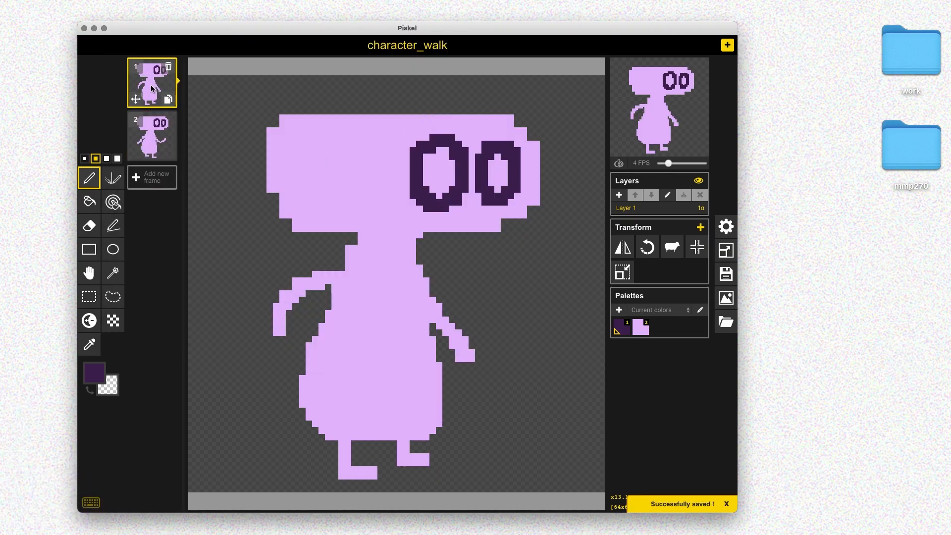
left_click(726, 275)
left_click(648, 241)
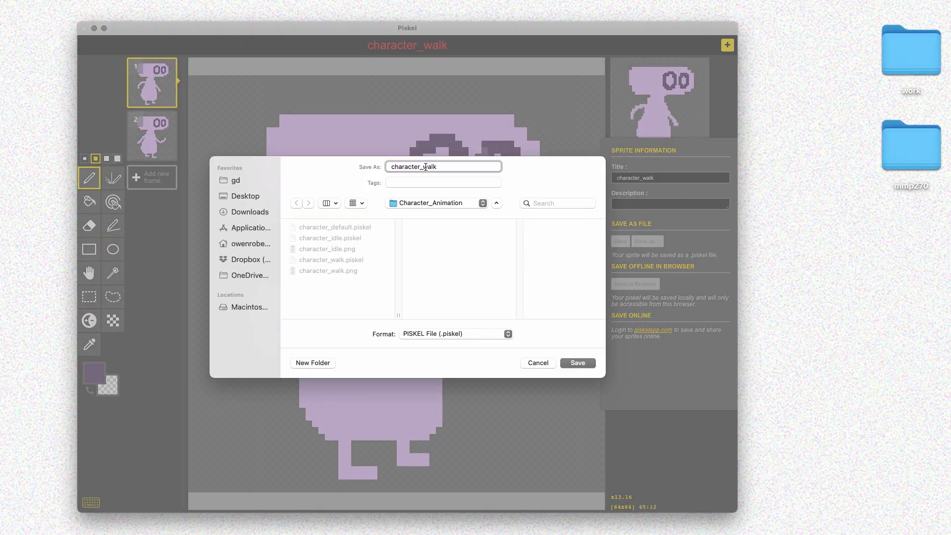
type("jump")
key("Return")
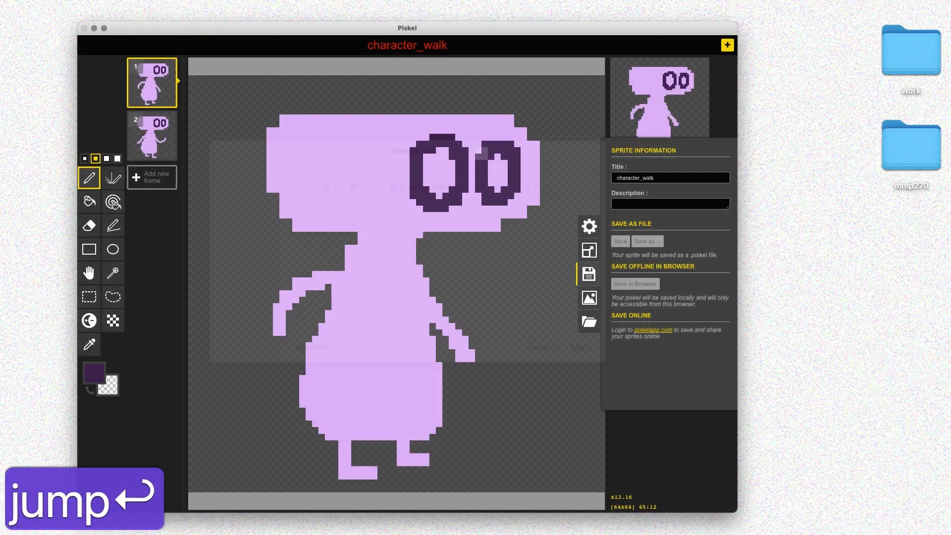
Delete the second frame and erase the arms and legs from the first frame.
left_click(141, 148)
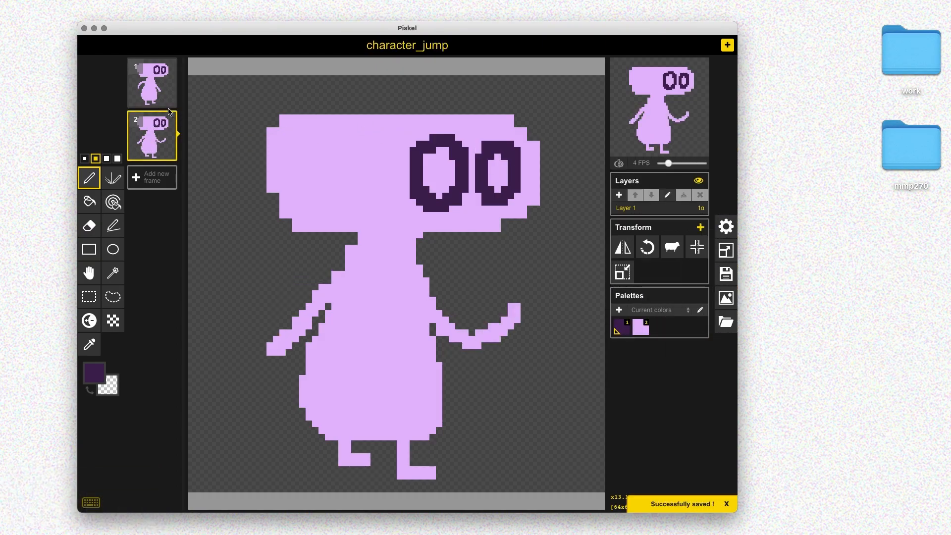
left_click(169, 120)
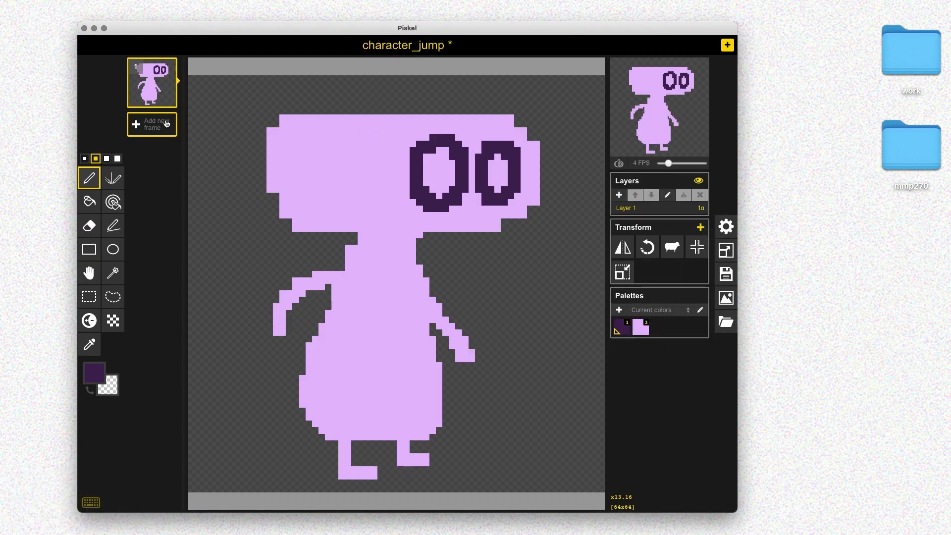
key("e")
mouse_move(318, 268)
left_mouse_down()
mouse_move(320, 295)
mouse_move(285, 309)
mouse_move(268, 332)
mouse_move(291, 325)
left_mouse_up()
mouse_move(476, 378)
left_mouse_down()
mouse_move(468, 332)
mouse_move(459, 359)
mouse_move(441, 299)
mouse_move(446, 322)
left_mouse_up()
mouse_move(420, 476)
left_mouse_down()
mouse_move(432, 461)
mouse_move(402, 456)
mouse_move(372, 477)
mouse_move(465, 475)
left_mouse_up()
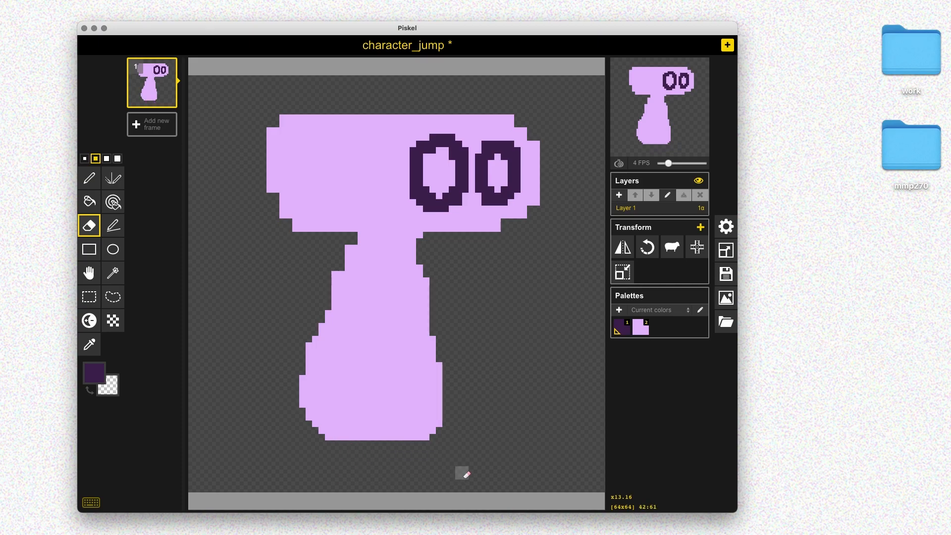
Duplicate the limbless frame and fill both eyes on the copy with lilac.
key("2")
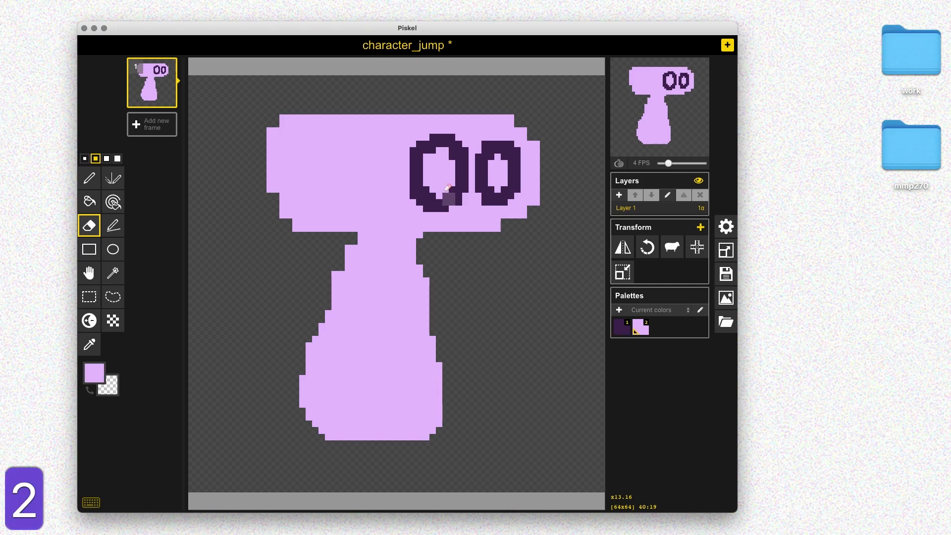
key("shift+n")
key("b")
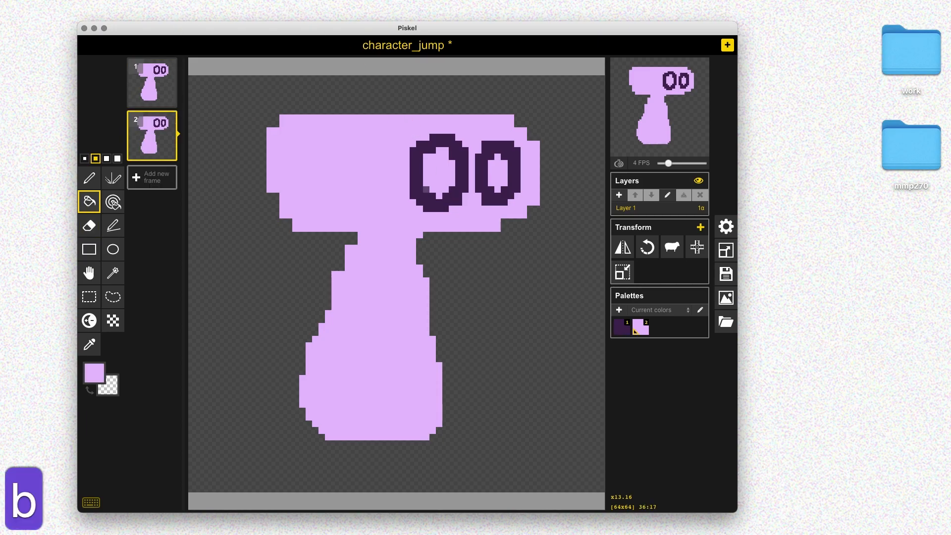
left_click(416, 183)
left_click(478, 182)
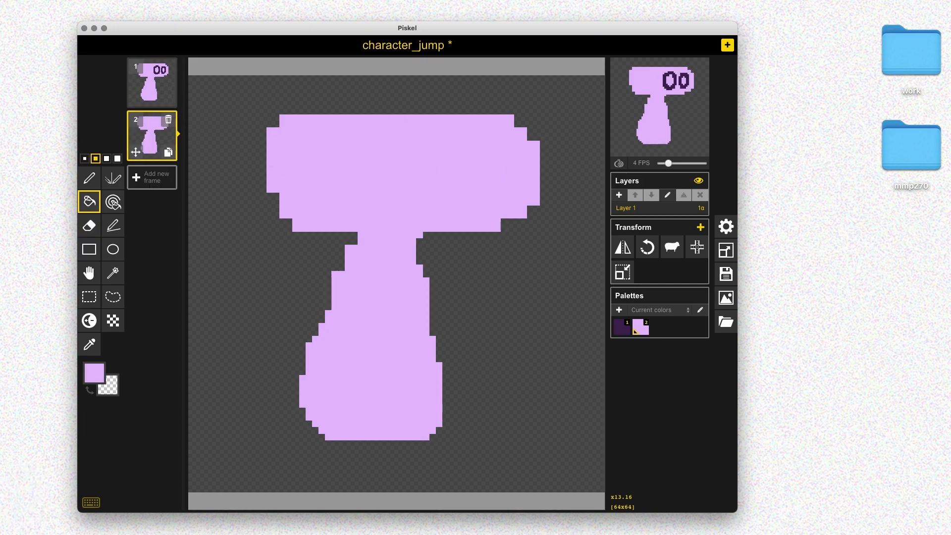
Duplicate the eyeless, limbless frame until the animation has eight frames.
left_click(171, 154)
left_click(171, 207)
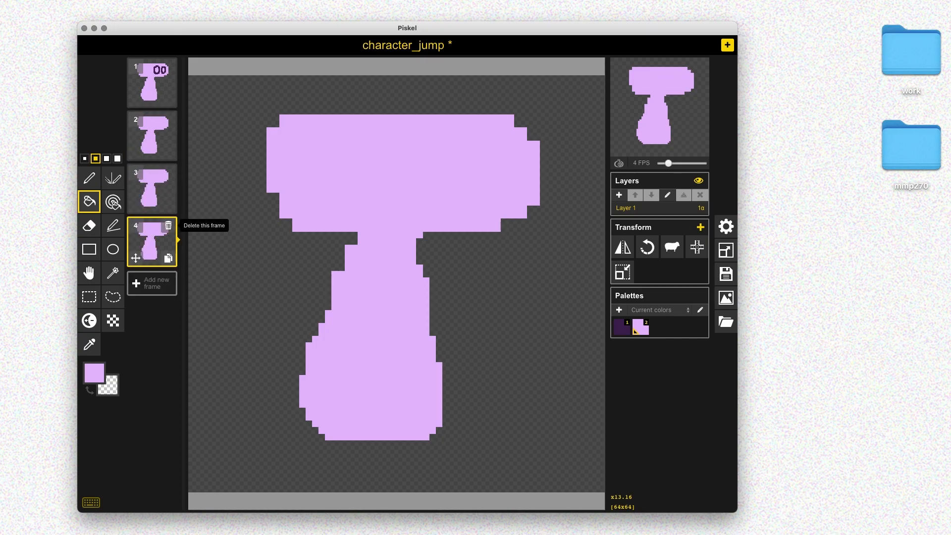
left_click(169, 258)
left_click(169, 311)
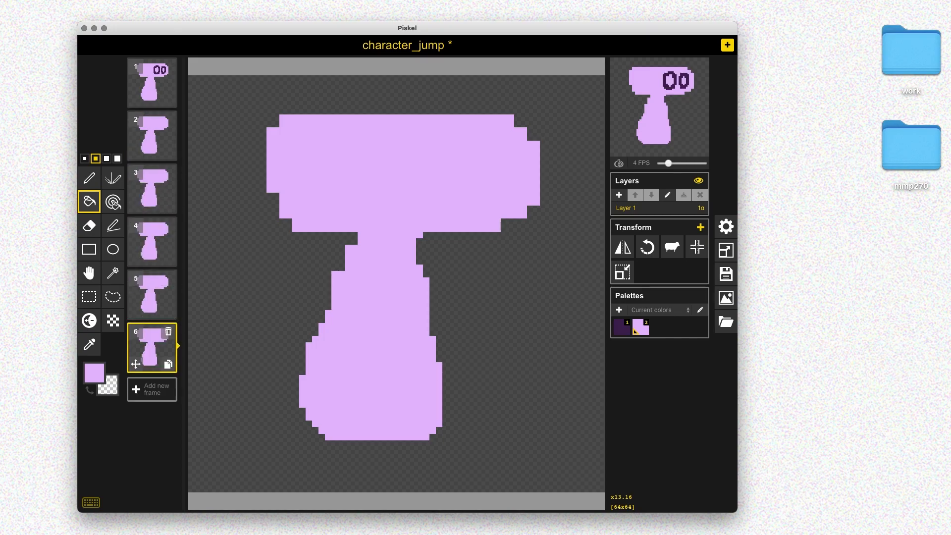
left_click(169, 364)
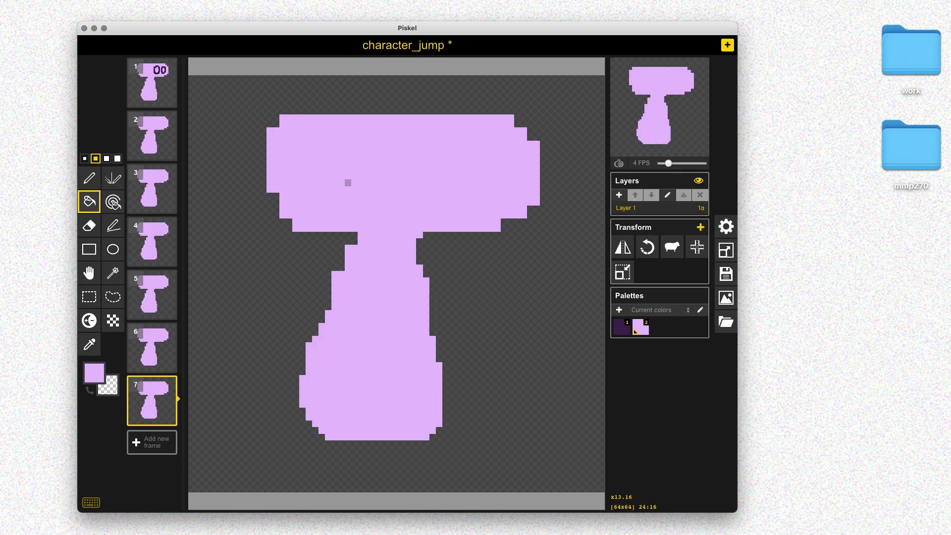
left_click(169, 152)
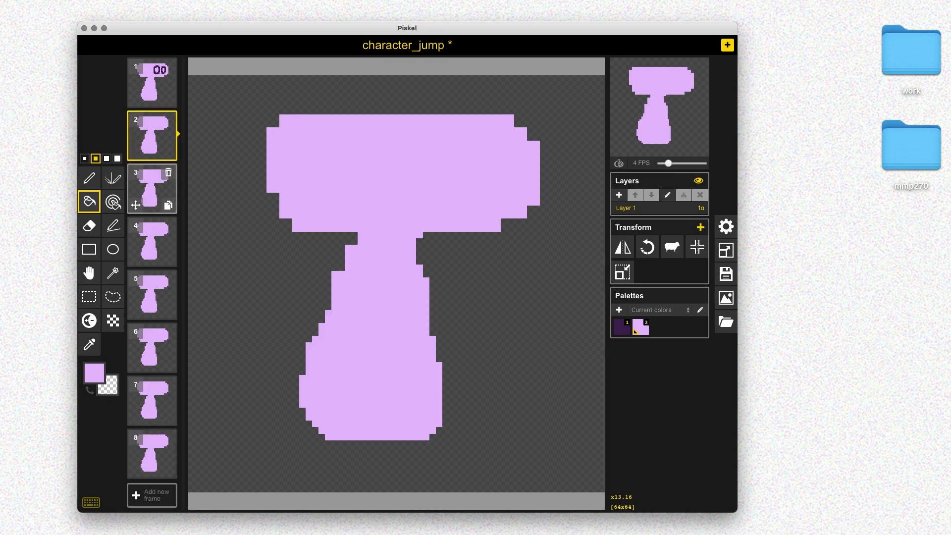
Draw two short bent legs and two downward-slanting arms in lilac on the third frame with the Pen tool.
left_click(160, 186)
key("p")
key("super+z")
left_click_drag(337, 441, 340, 477)
mouse_move(397, 441)
left_mouse_down()
mouse_move(378, 468)
mouse_move(413, 468)
left_mouse_up()
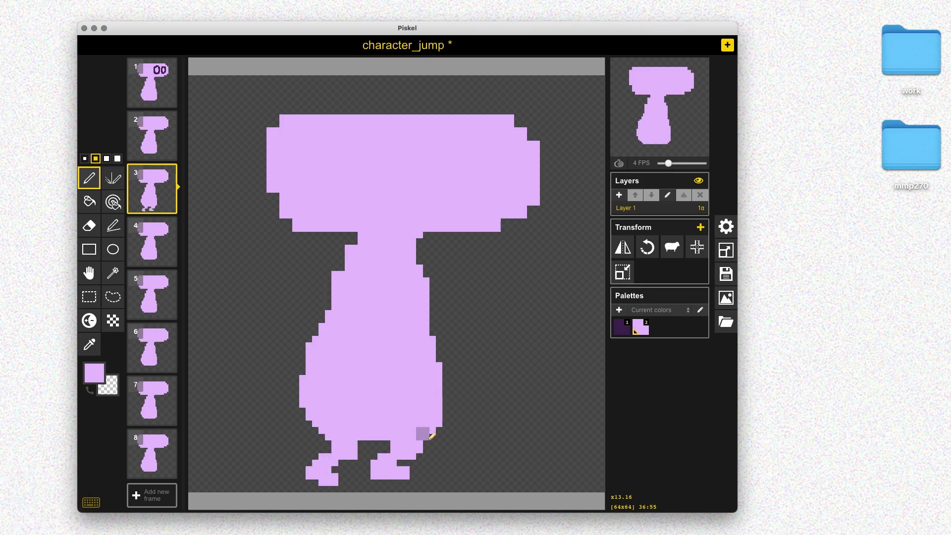
left_click_drag(430, 309, 477, 352)
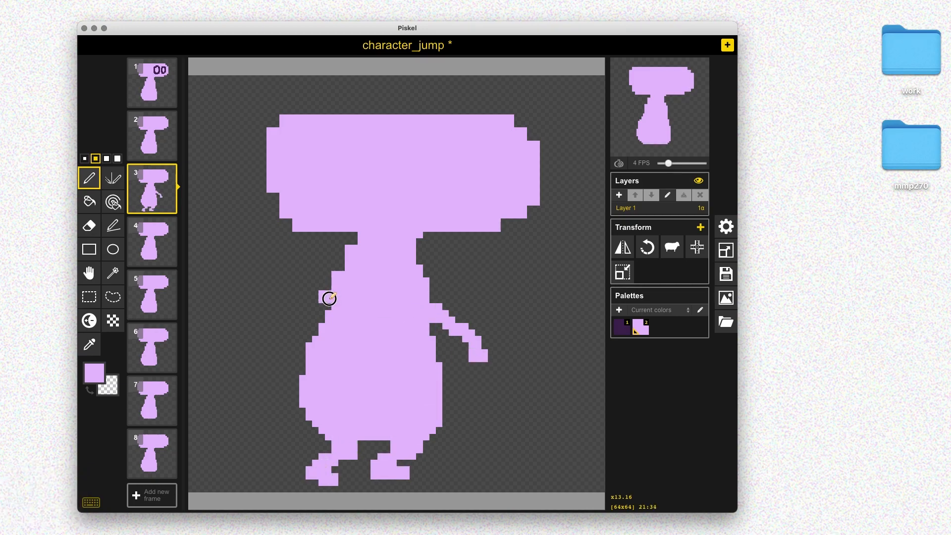
left_click_drag(331, 298, 267, 343)
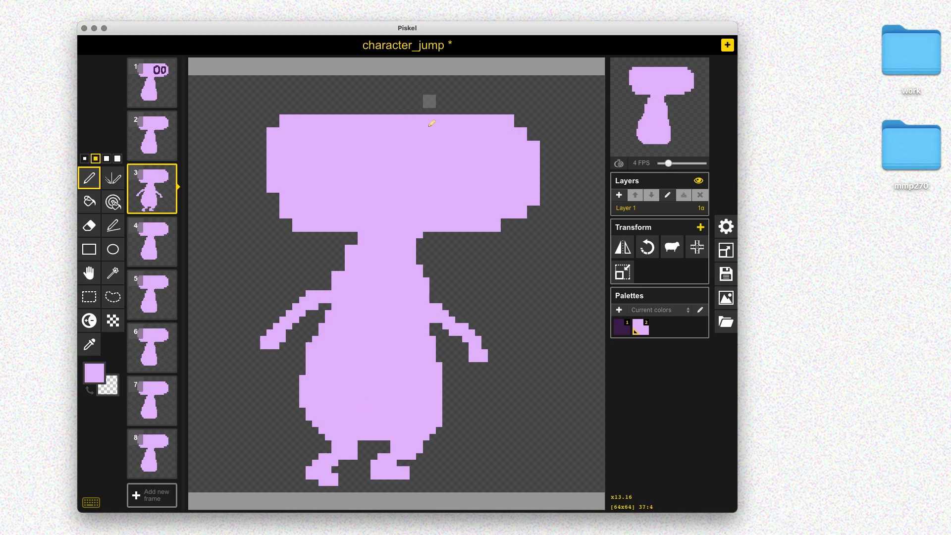
Draw two dark purple eye outlines, spaced apart, on the third frame's head.
key("1")
left_click_drag(401, 198, 404, 201)
left_click_drag(467, 184, 488, 191)
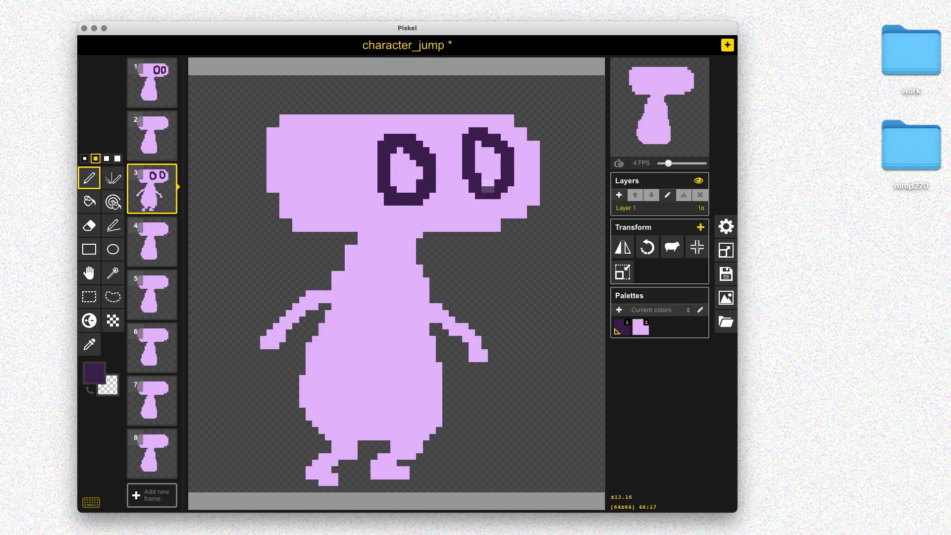
Turn on onion skin and draw backward-slanting legs and nearly horizontal outstretched arms in lilac on the fourth frame.
left_click(152, 241)
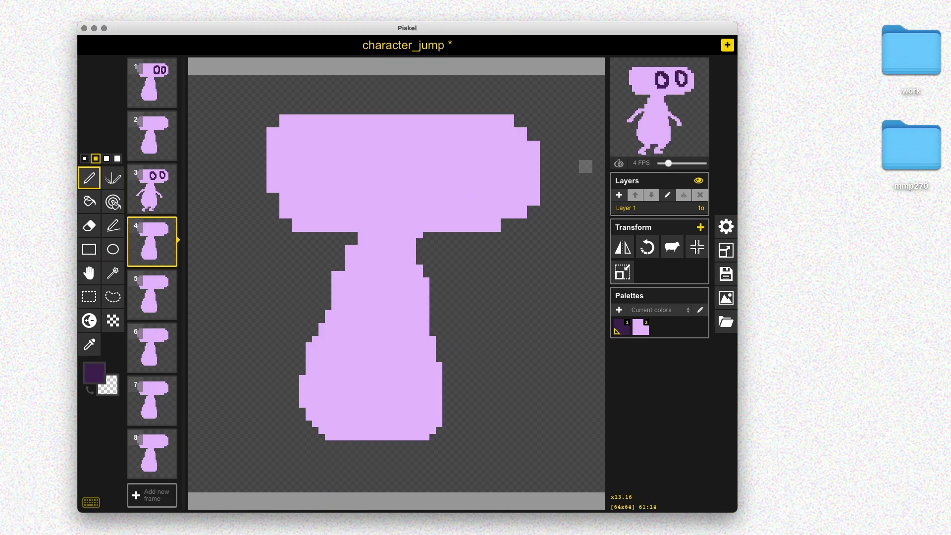
left_click(619, 163)
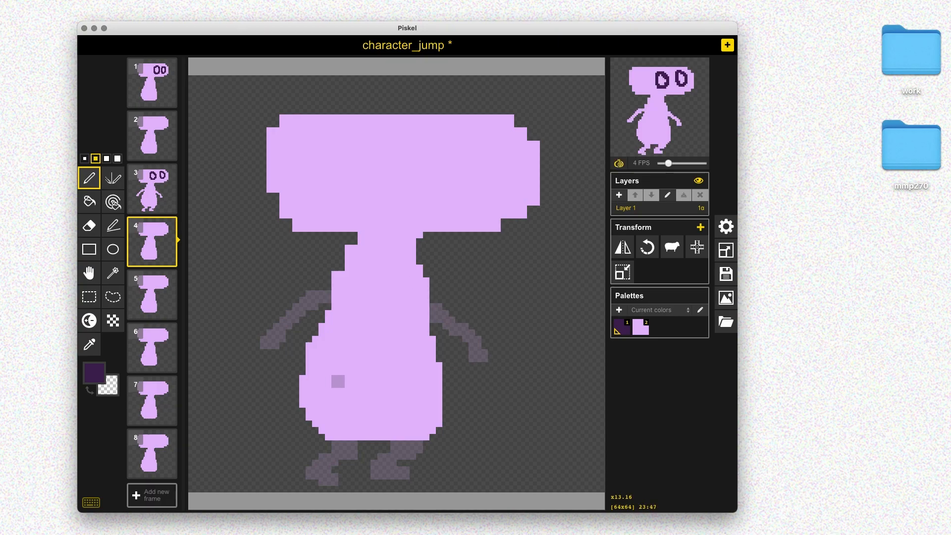
key("2")
left_click_drag(324, 434, 296, 474)
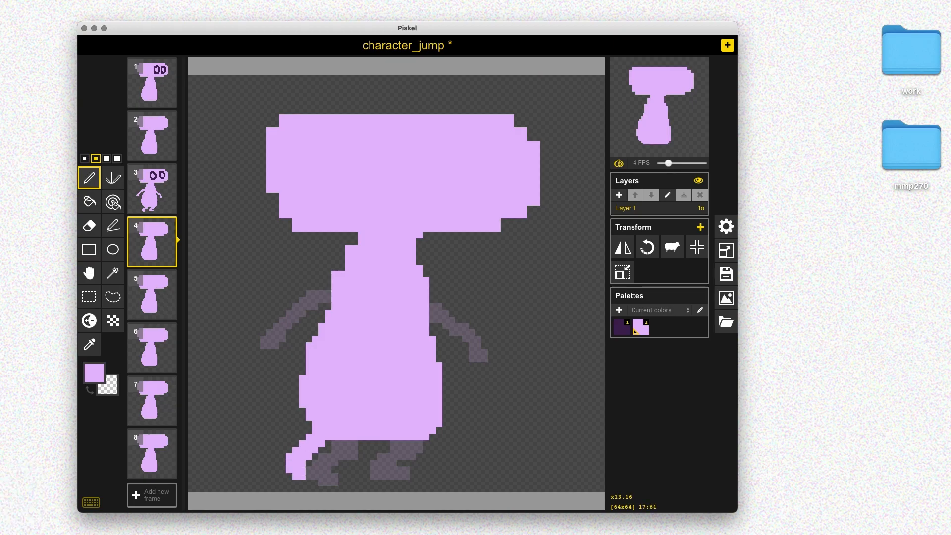
left_click_drag(384, 436, 349, 469)
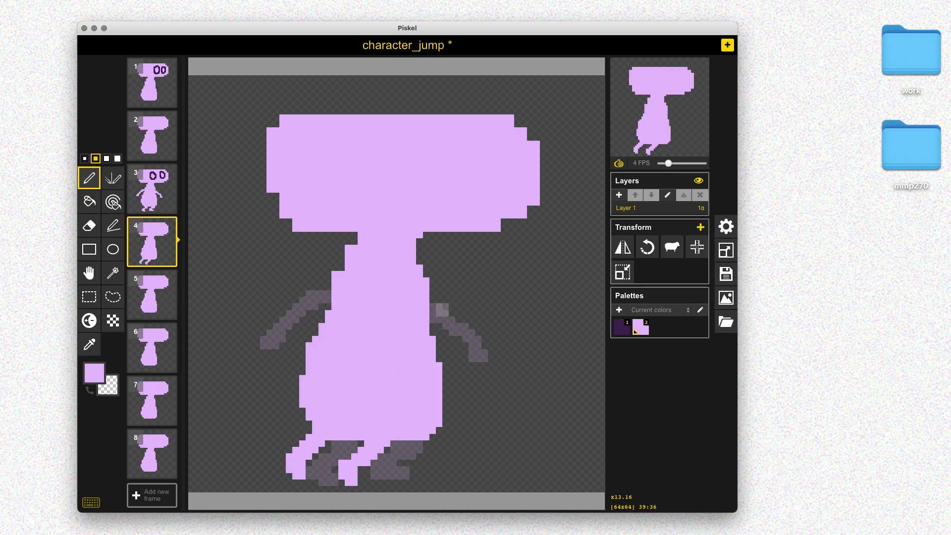
left_click_drag(431, 303, 488, 316)
mouse_move(344, 296)
left_mouse_down()
mouse_move(326, 289)
mouse_move(243, 323)
left_mouse_up()
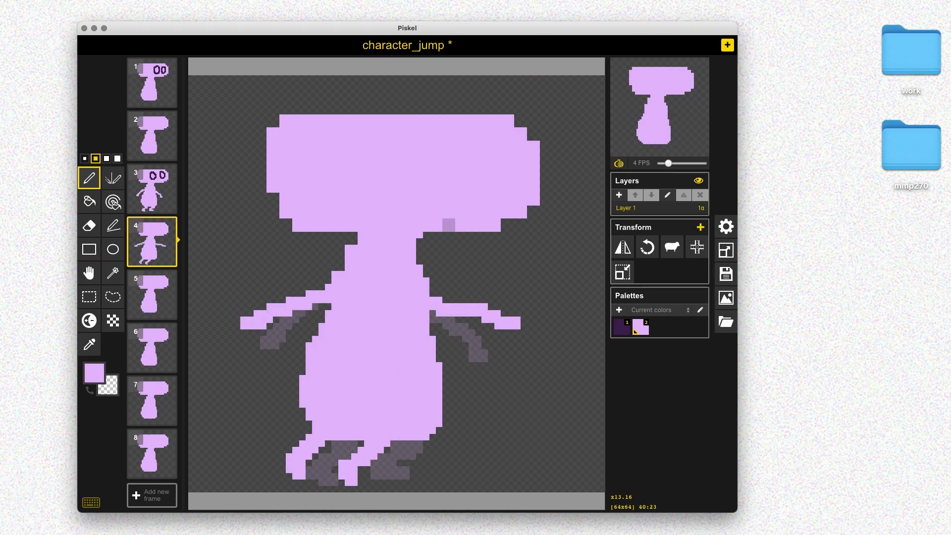
Draw two dark purple eye outlines on the fourth frame's head.
key("1")
mouse_move(423, 199)
left_mouse_down()
mouse_move(416, 152)
mouse_move(436, 199)
left_mouse_up()
mouse_move(482, 198)
left_mouse_down()
mouse_move(515, 179)
mouse_move(495, 199)
left_mouse_up()
Draw two raised arms in lilac on the fifth frame.
key("Down")
key("2")
mouse_move(327, 317)
left_mouse_down()
mouse_move(248, 233)
mouse_move(243, 214)
left_mouse_up()
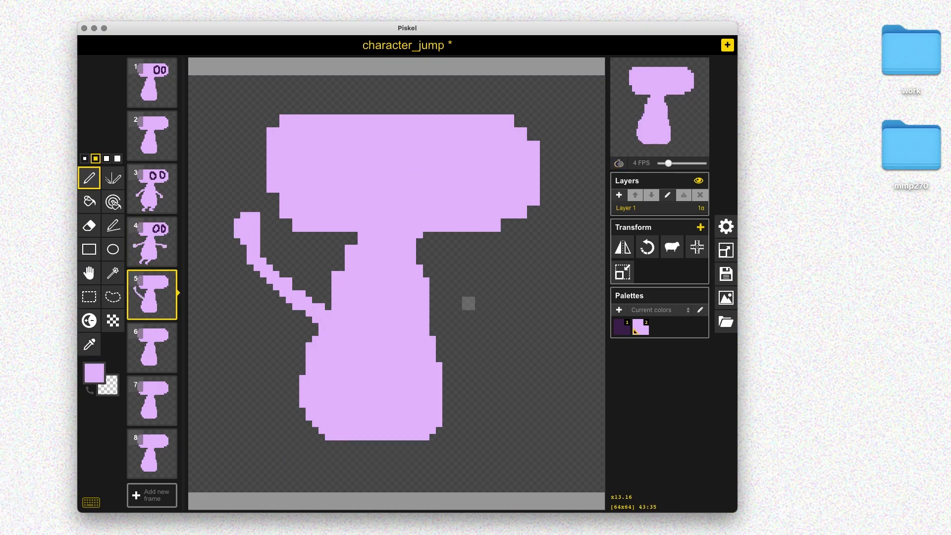
left_click_drag(436, 323, 528, 245)
Draw two round dark purple eye outlines on the fifth frame's head and switch the pen back to lilac.
key("1")
left_click_drag(416, 185, 426, 201)
left_click_drag(486, 202, 495, 203)
key("p")
key("2")
mouse_move(347, 442)
left_mouse_down()
mouse_move(310, 475)
mouse_move(283, 445)
left_mouse_up()
mouse_move(401, 442)
left_mouse_down()
mouse_move(449, 434)
mouse_move(422, 477)
left_mouse_up()
key("super+z")
key("super+z")
key("super+z")
Draw two short lilac legs with upturned, outward-pointing feet below the body on the fifth frame.
left_click_drag(347, 442, 302, 458)
key("e")
key("p")
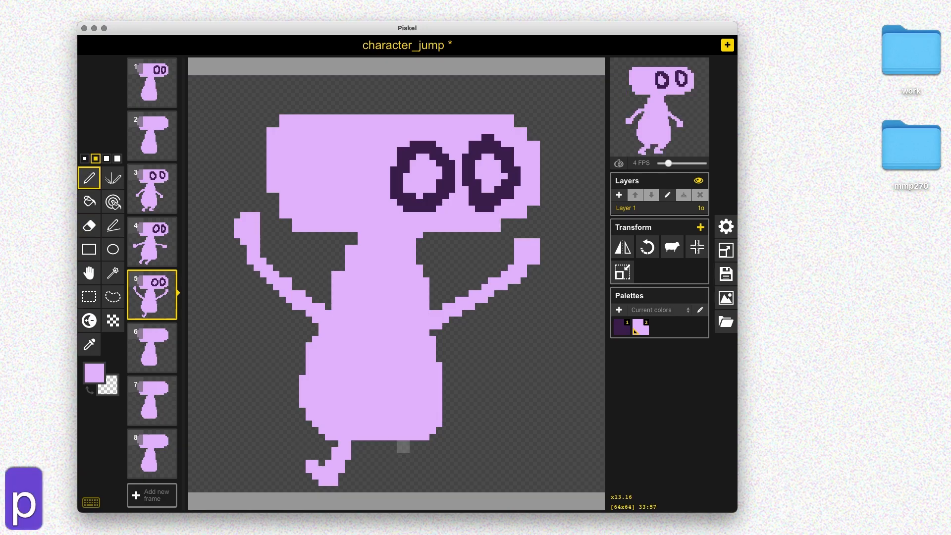
mouse_move(404, 444)
left_mouse_down()
mouse_move(416, 473)
mouse_move(441, 454)
left_mouse_up()
key("e")
key("p")
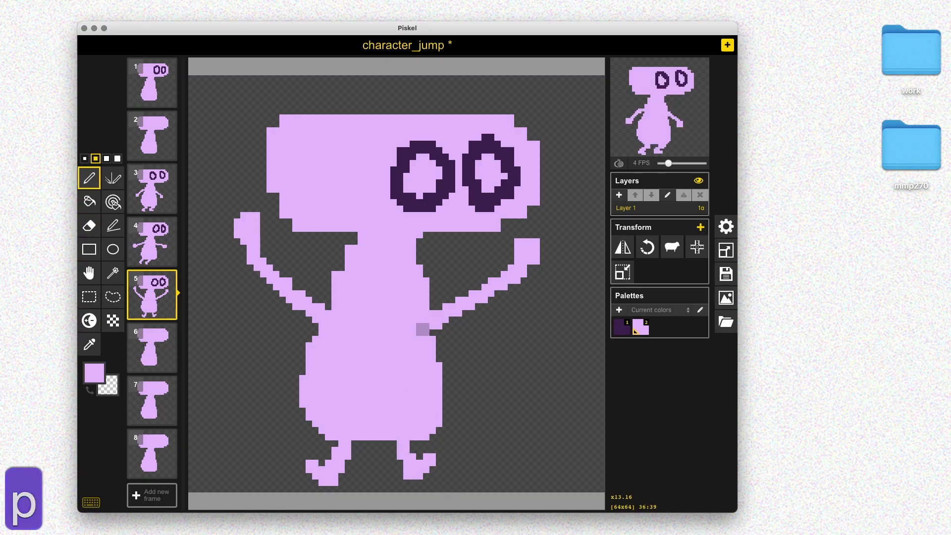
Add thicker lilac hands to the ends of both outstretched arms on the fourth frame.
key("1")
key("Up")
key("Down")
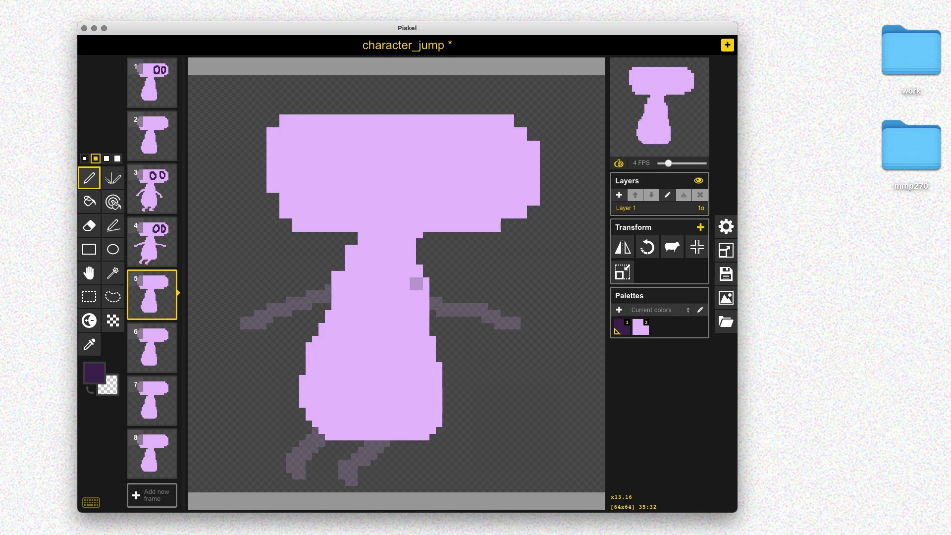
key("Up")
key("super+z")
key("2")
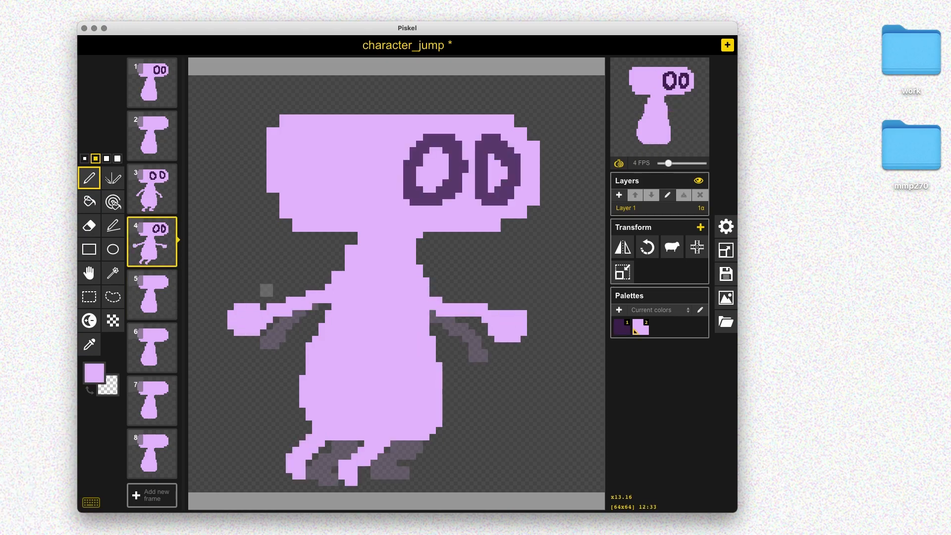
Add blocky lilac hands to the ends of both lowered arms on the third frame.
key("Up")
key("super+z")
left_click_drag(266, 349, 283, 359)
key("super+z")
left_click_drag(263, 340, 276, 352)
left_click_drag(481, 365, 492, 353)
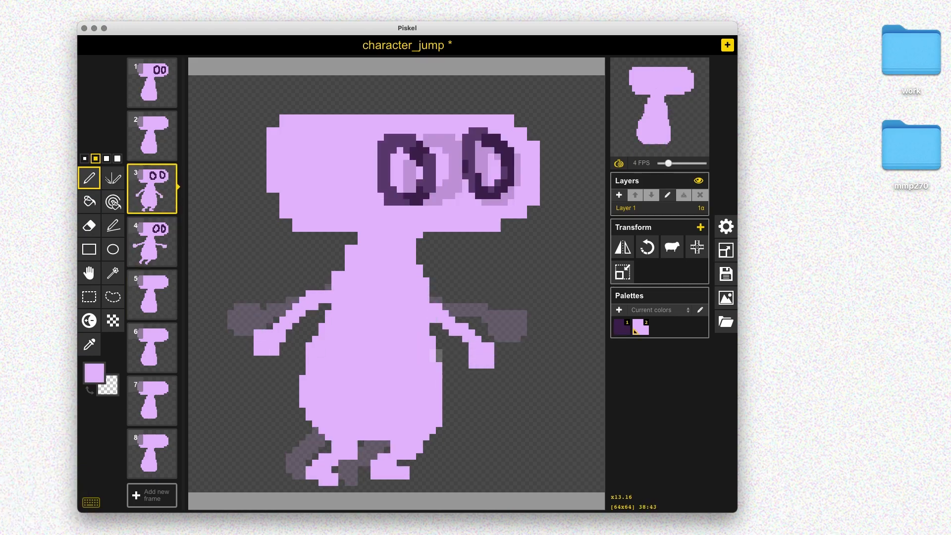
Save the jump sprite and open the character_walk Piskel file.
key("super+s")
left_click(726, 322)
left_click(642, 228)
left_click(327, 217)
left_click(328, 250)
key("Escape")
key("super+s")
left_click(727, 322)
left_click(639, 213)
left_click(329, 180)
key("Return")
Turn off onion skin and add thicker lilac hands to the arms on both walk frames.
left_click(618, 163)
left_click_drag(282, 313, 277, 333)
left_click_drag(468, 351, 478, 359)
key("Down")
left_click_drag(260, 342, 272, 349)
left_click_drag(524, 317, 501, 304)
key("e")
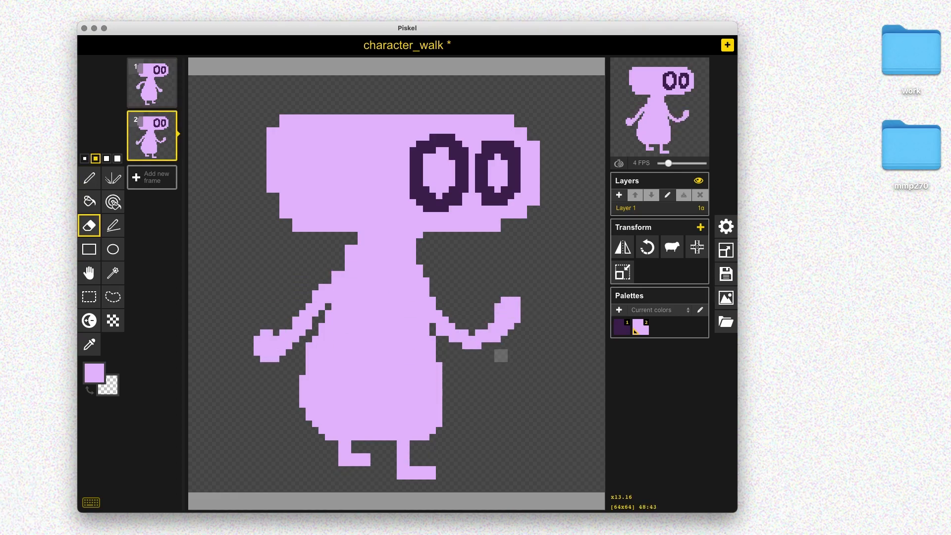
Save the walk sprite and export it again as the PNG spritesheet character_walk in the Character_Animation folder.
key("super+s")
left_click(726, 298)
left_click(630, 274)
left_click(328, 282)
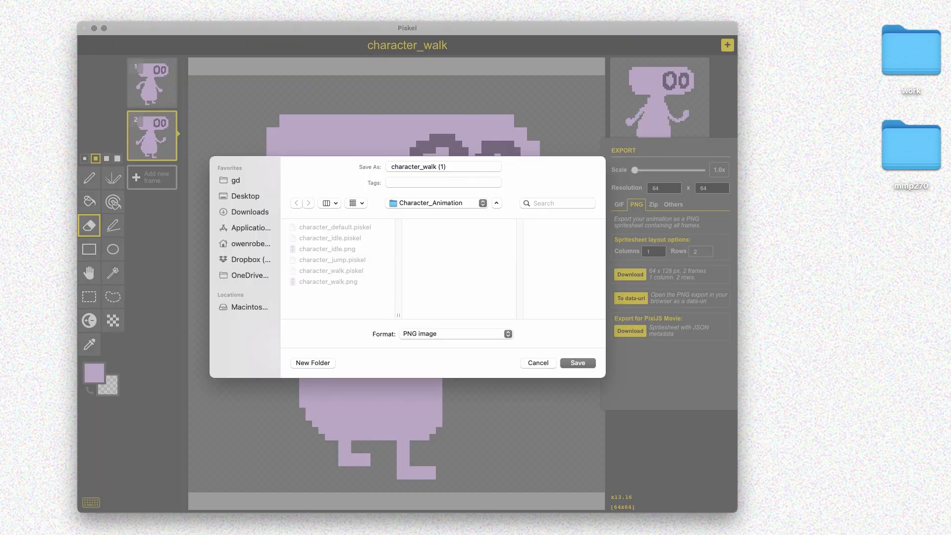
left_click(578, 363)
key("super+s")
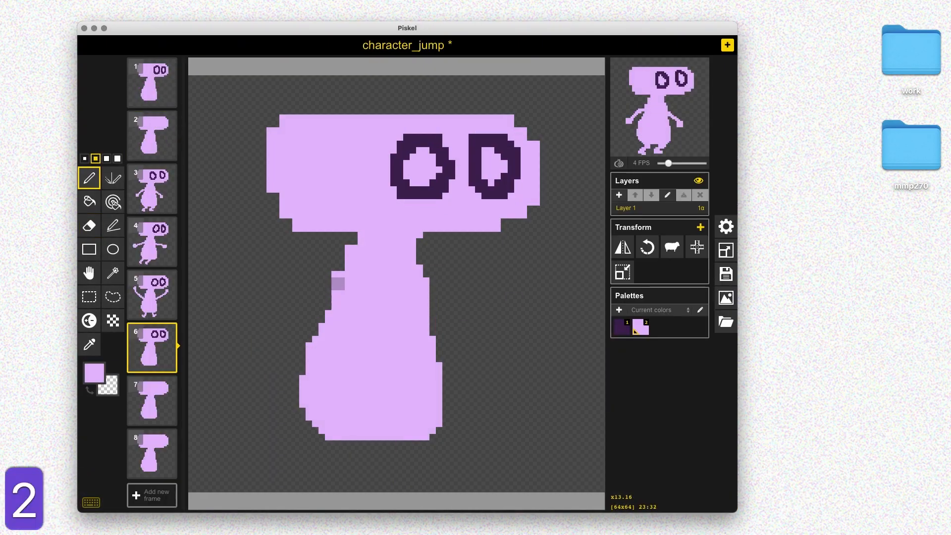
Draw two outstretched arms with hands and two bent legs in lilac on the jump sprite's sixth frame.
left_click_drag(230, 340, 242, 322)
mouse_move(443, 290)
left_mouse_down()
mouse_move(520, 314)
mouse_move(514, 323)
left_mouse_up()
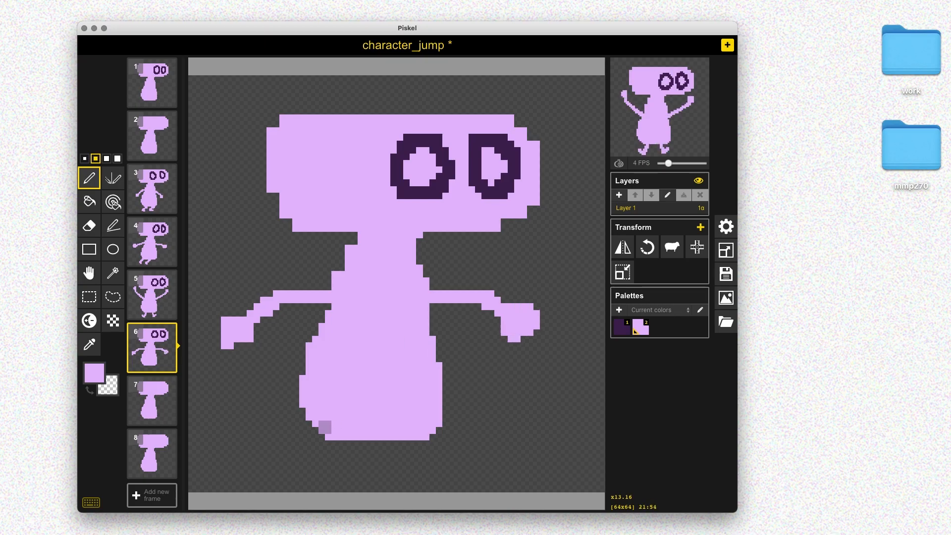
left_click_drag(338, 433, 331, 481)
mouse_move(399, 443)
left_mouse_down()
mouse_move(384, 454)
mouse_move(390, 483)
left_mouse_up()
key("super+z")
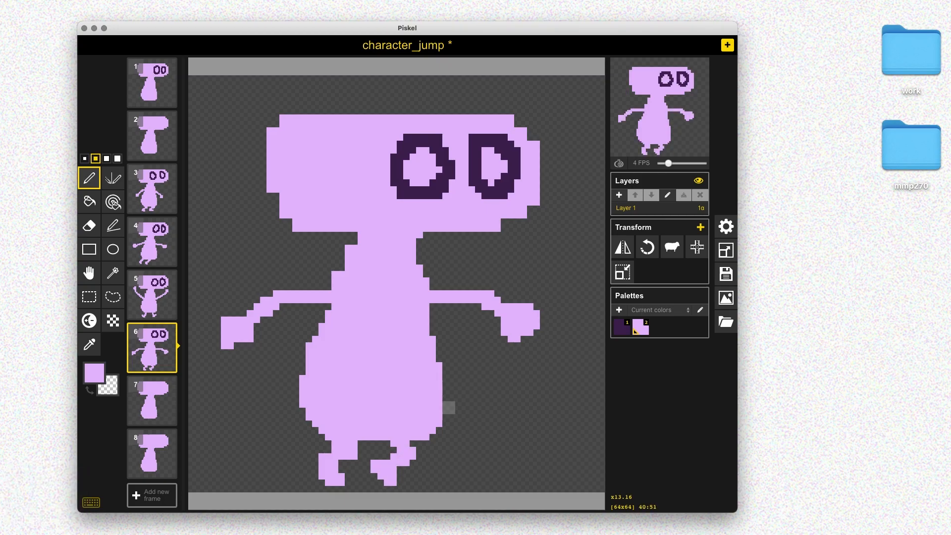
key("e")
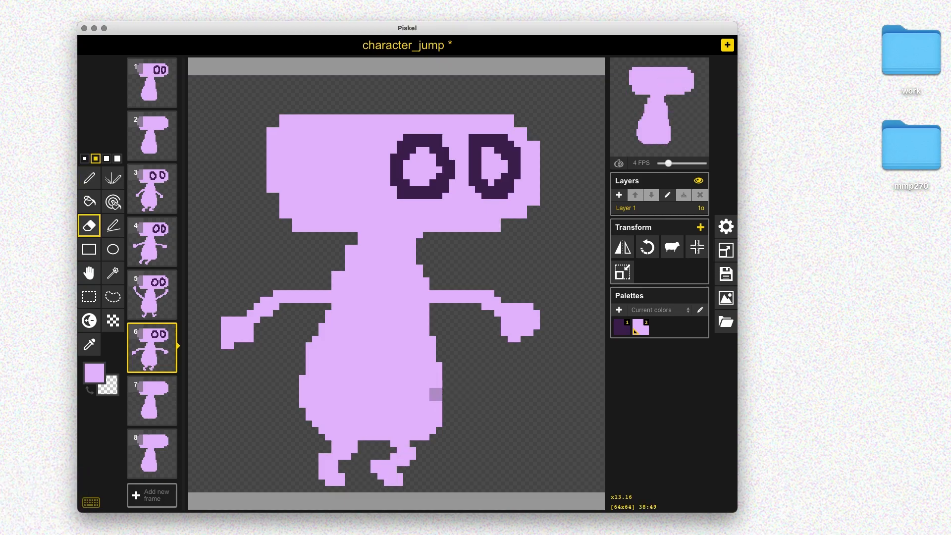
Delete the limbless first, second, seventh and eighth frames from the jump sprite and save it.
left_click(168, 417)
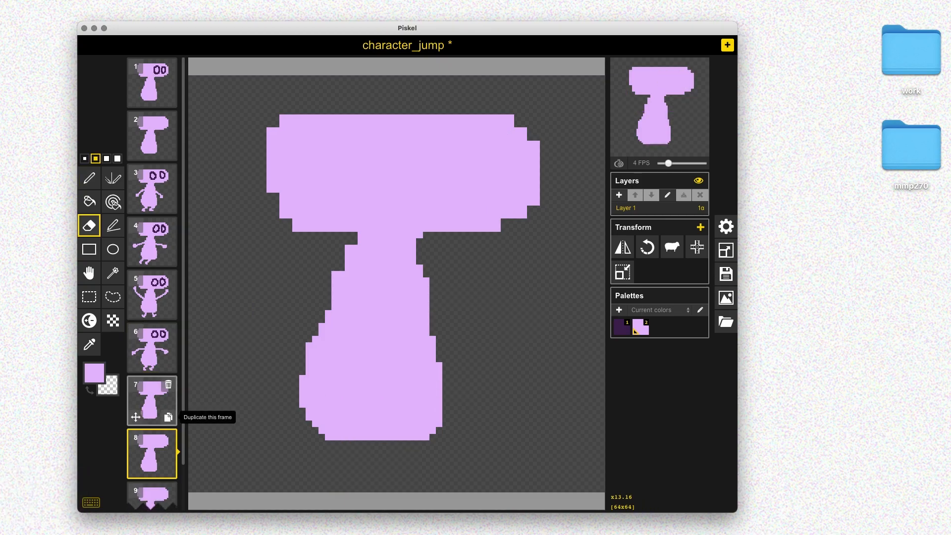
left_click(169, 385)
left_click(168, 384)
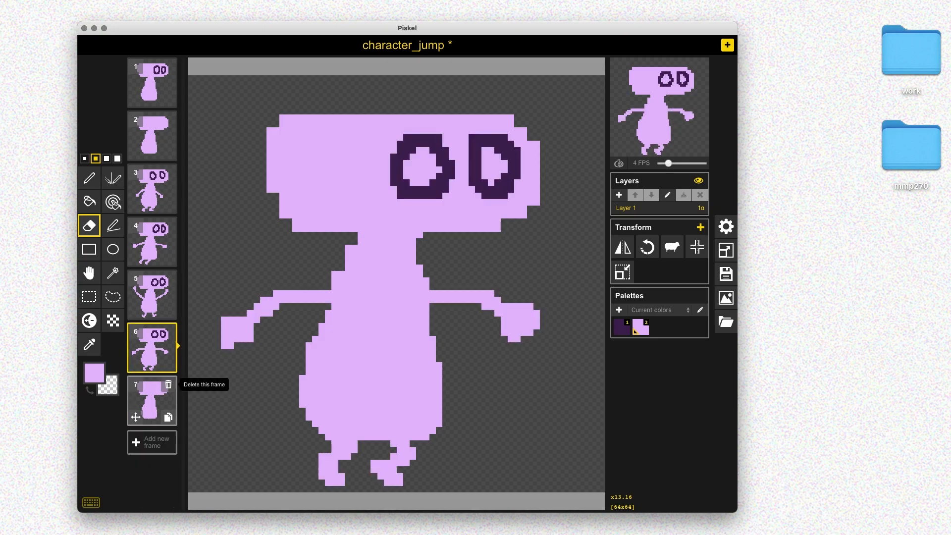
left_click(169, 385)
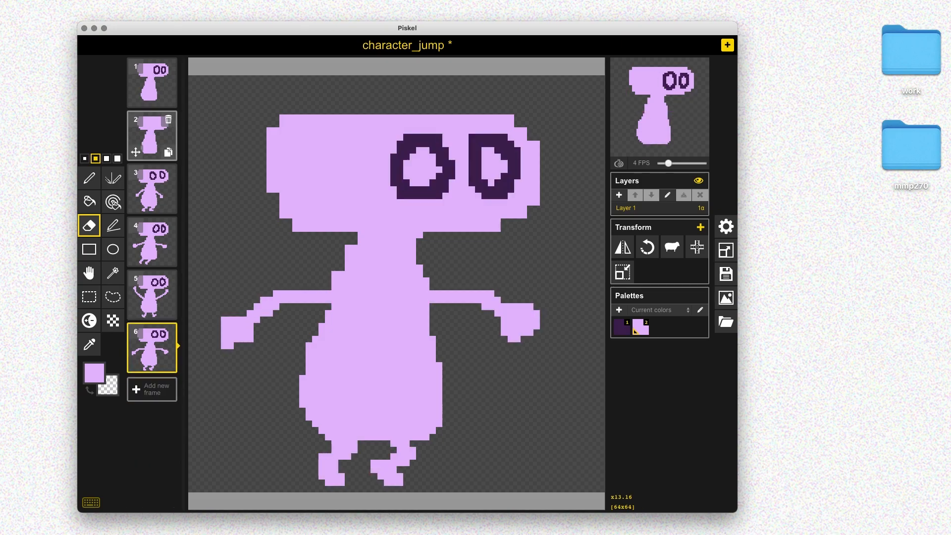
key("super+s")
left_click(169, 119)
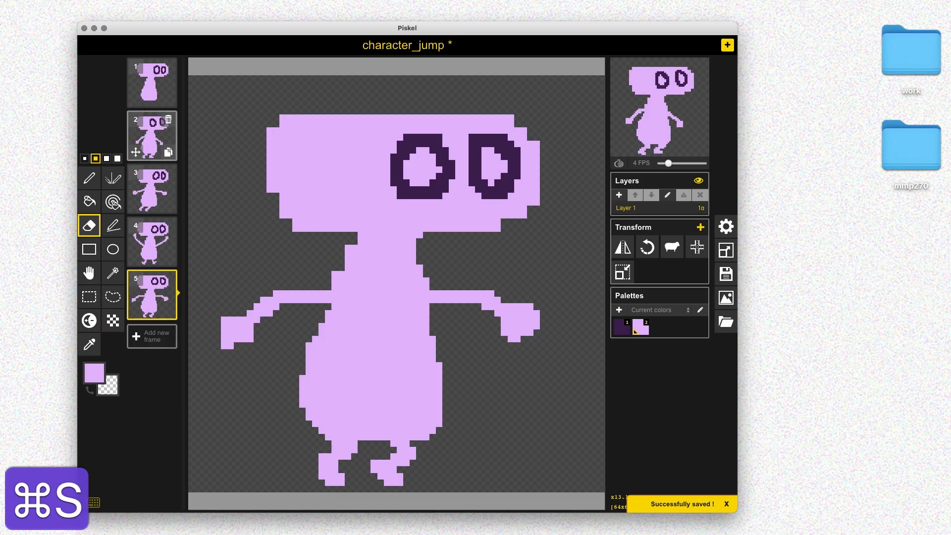
left_click(169, 66)
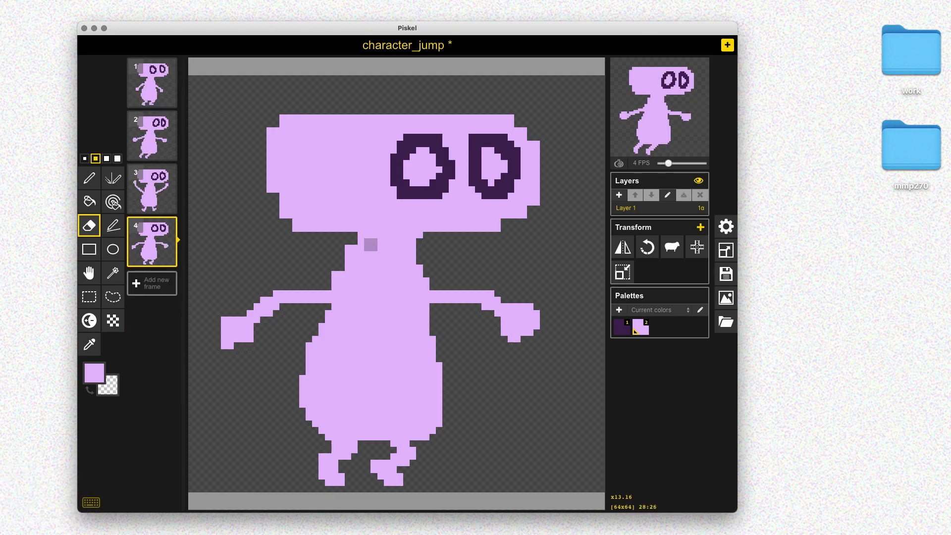
Save the jump sprite and export it as the PNG spritesheet character_jump in the Character_Animation folder.
key("super+s")
left_click(726, 298)
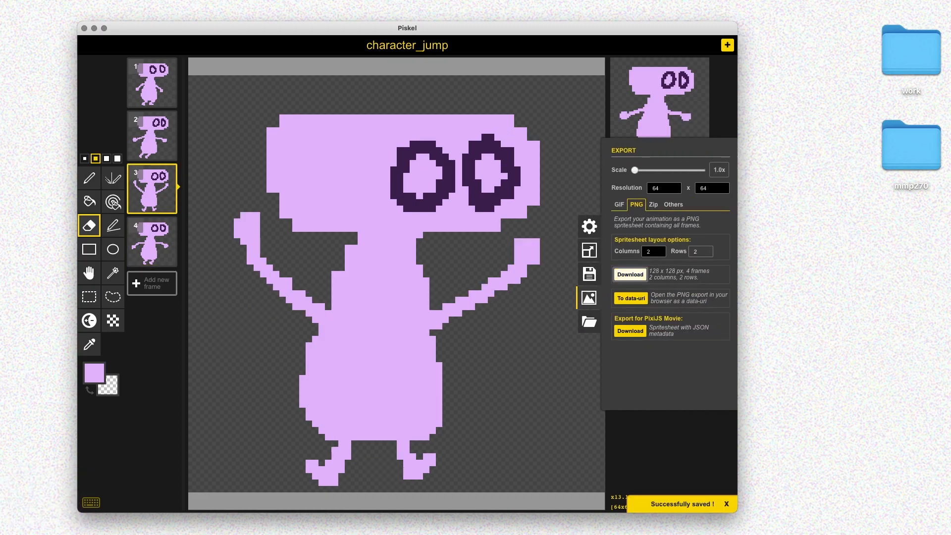
left_click(630, 275)
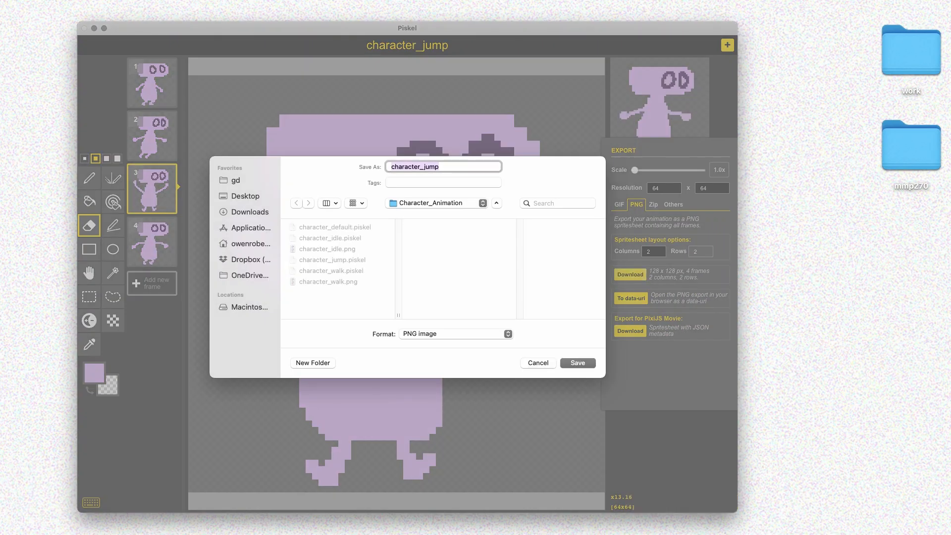
key("Return")
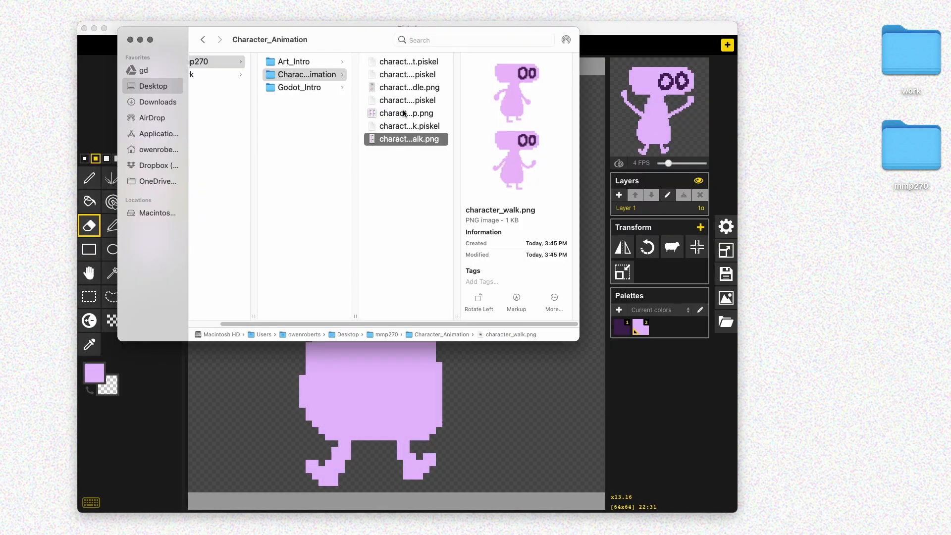
Preview the character_jump, character_idle and character_walk PNG spritesheets in Finder and switch back to Piskel.
left_click(404, 114)
left_click(406, 91)
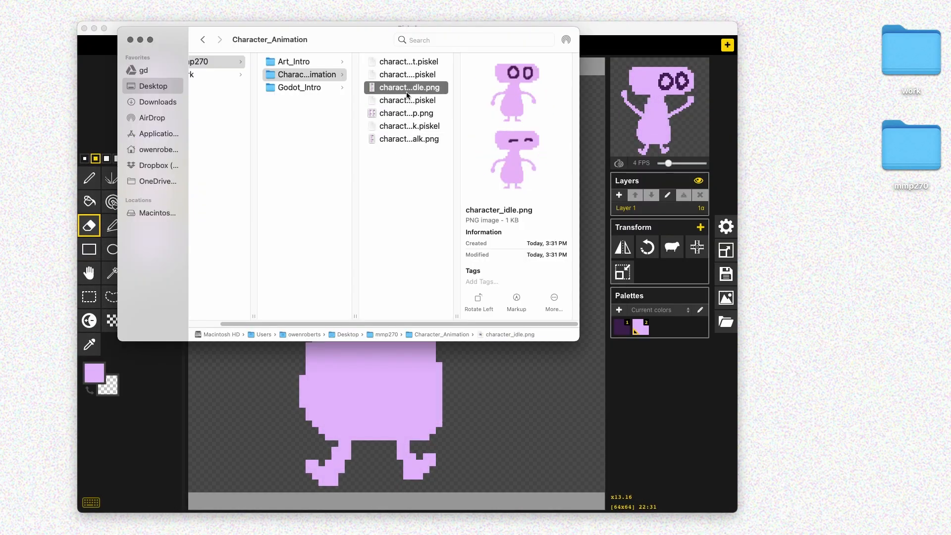
left_click(404, 113)
left_click(399, 149)
left_click(400, 141)
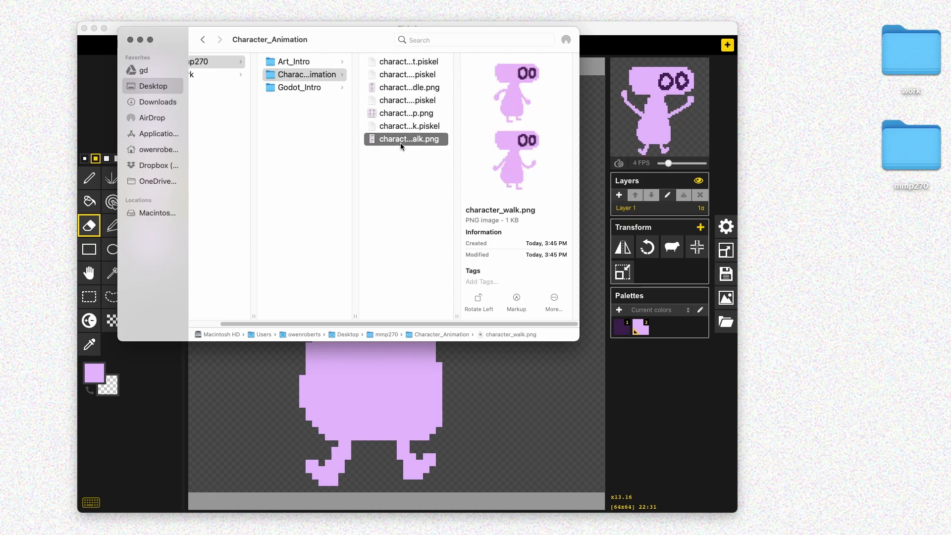
key("super+Tab")
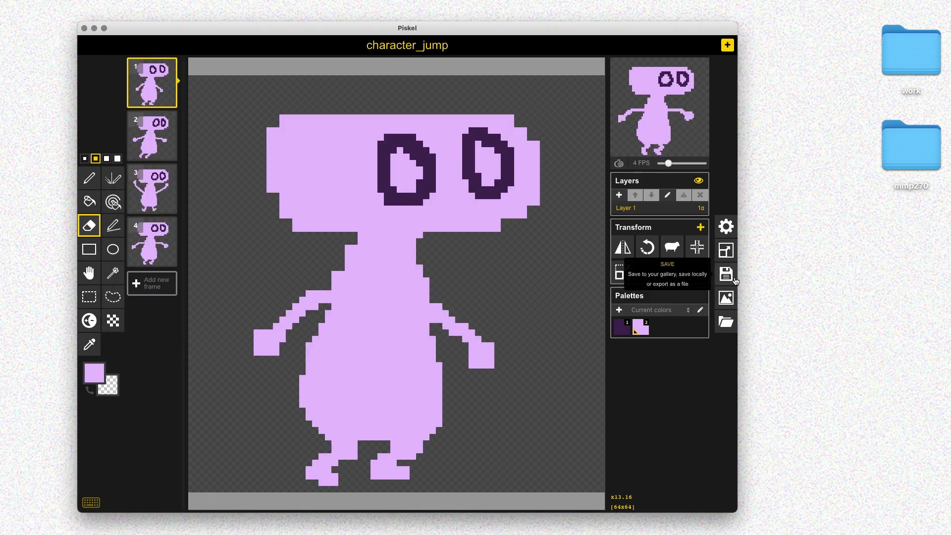
Change the sprite's title to character_dies and save it.
left_click(729, 274)
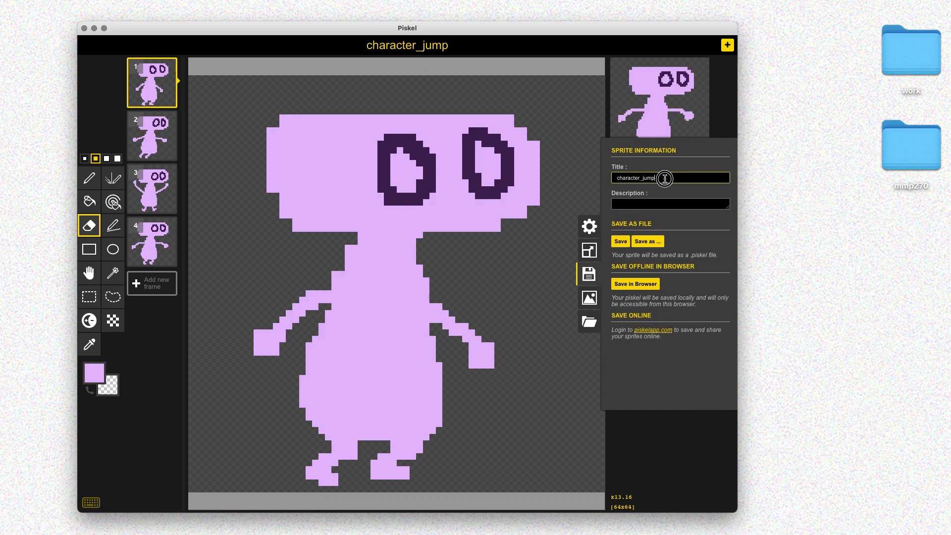
key("BackSpace")
key("BackSpace")
key("BackSpace")
key("BackSpace")
type("dies")
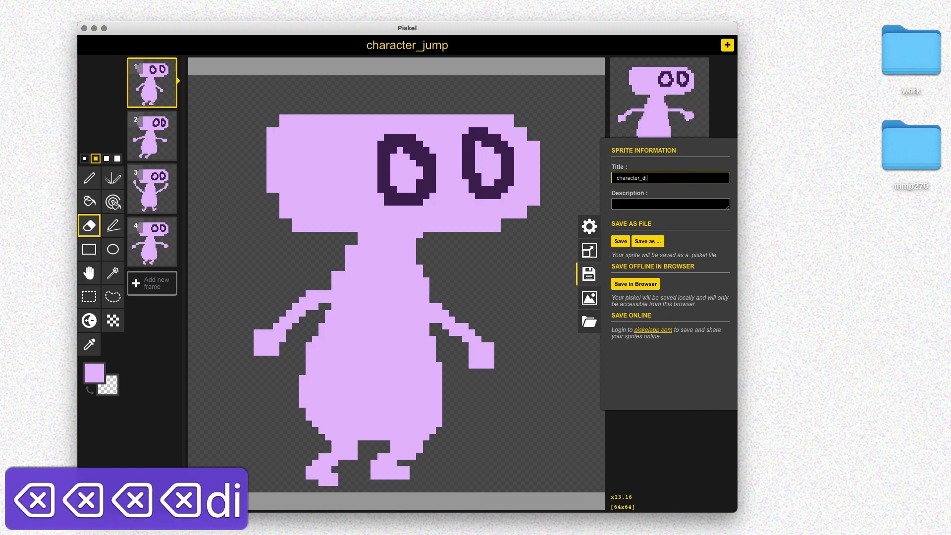
key("Return")
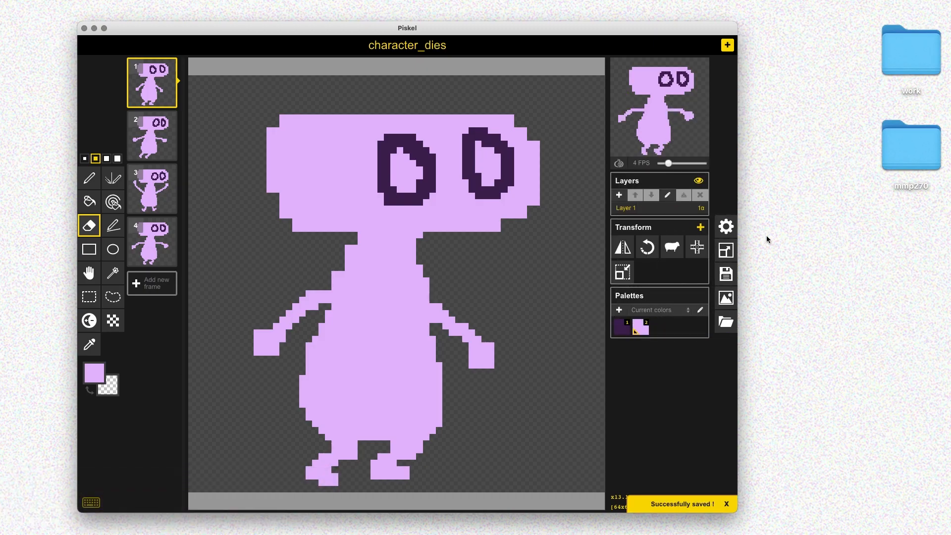
Save the sprite as a new Piskel file named character_dies in the Character_Animation folder.
left_click(726, 250)
left_click(589, 251)
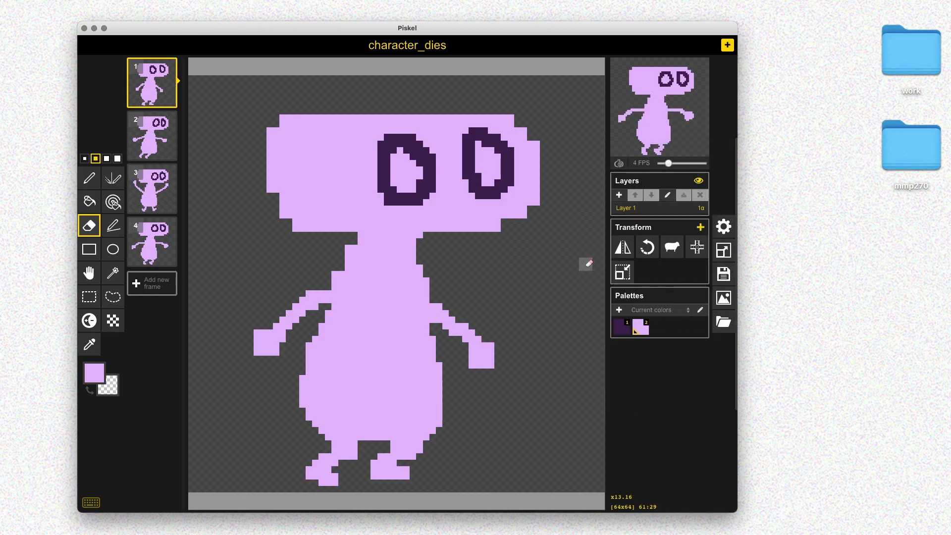
left_click(723, 273)
left_click(651, 242)
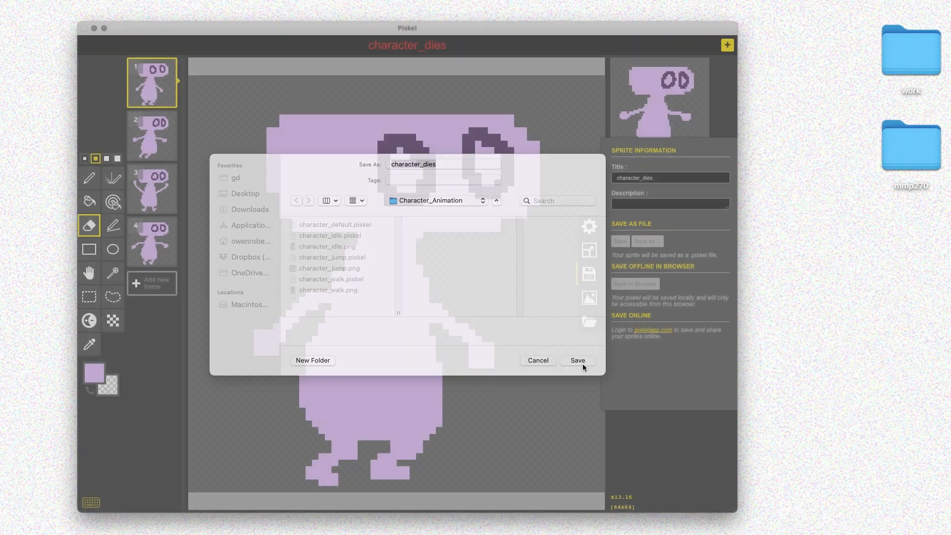
left_click(578, 363)
key("super+s")
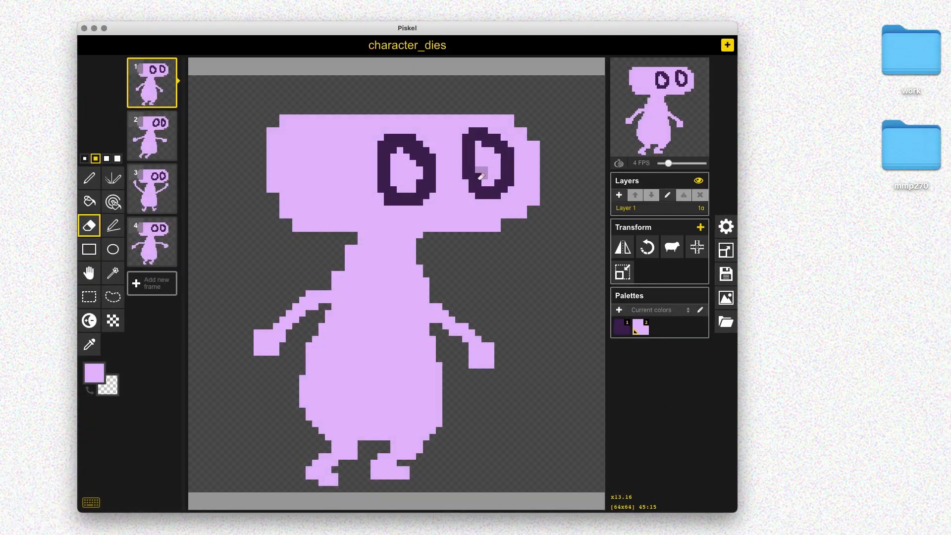
Delete the third and fourth frames and erase the arms and legs on the second frame.
left_click(169, 175)
left_click(170, 174)
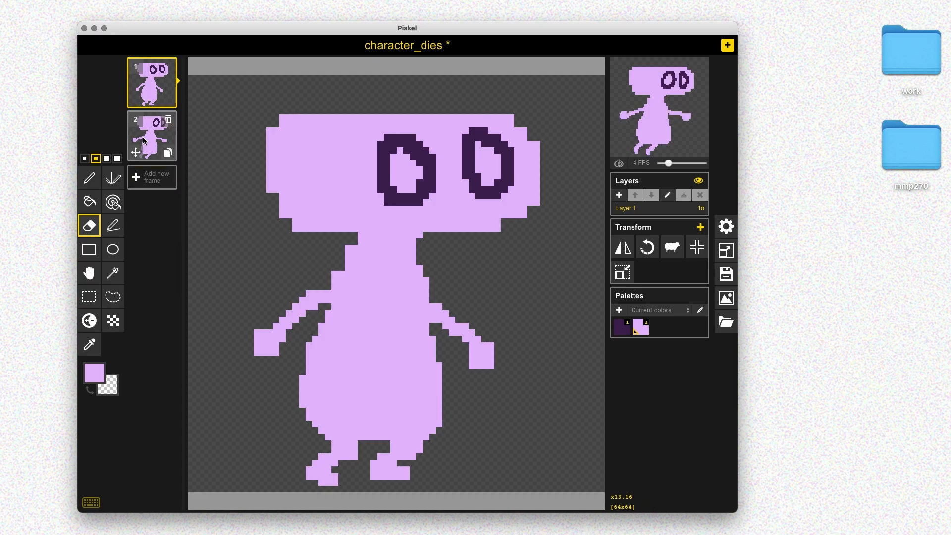
left_click(159, 144)
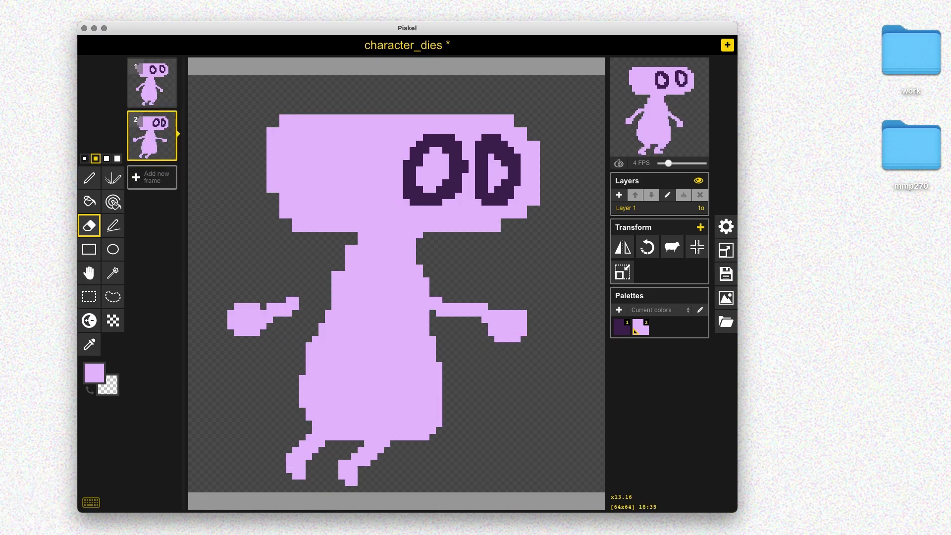
left_click_drag(322, 438, 295, 451)
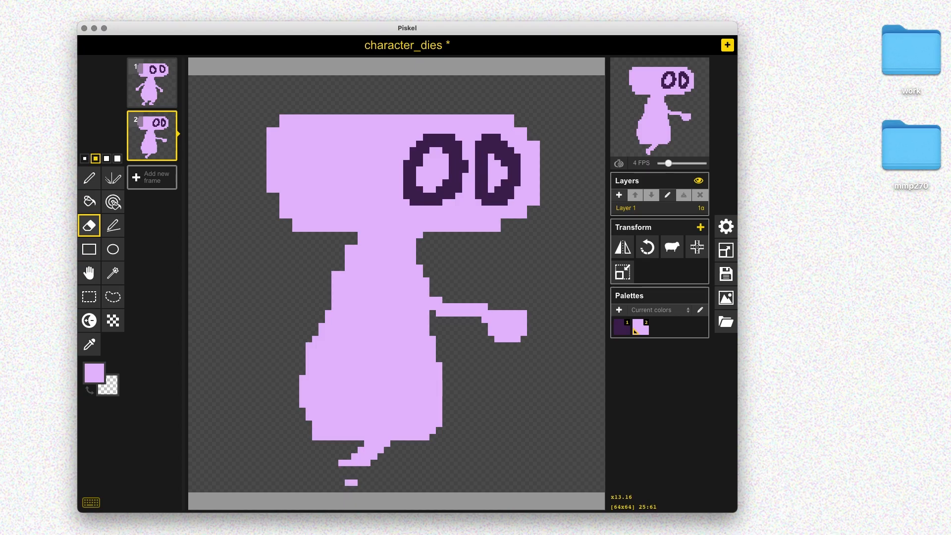
left_click_drag(488, 342, 488, 310)
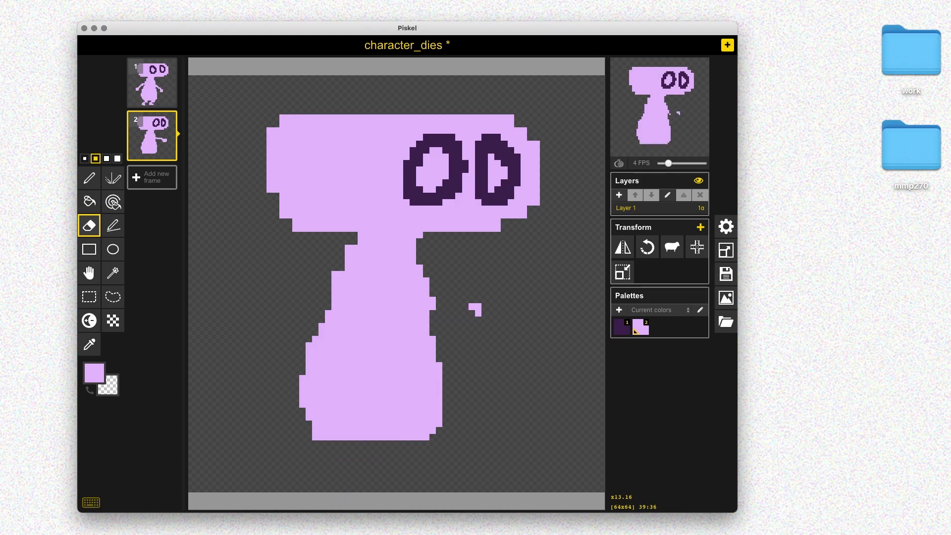
Cover both dark purple eyes on the second frame's head with lilac.
mouse_move(456, 173)
left_mouse_down()
mouse_move(424, 201)
mouse_move(413, 169)
mouse_move(458, 144)
mouse_move(515, 191)
mouse_move(478, 177)
left_mouse_up()
key("super+z")
key("p")
left_click(508, 193)
key("b")
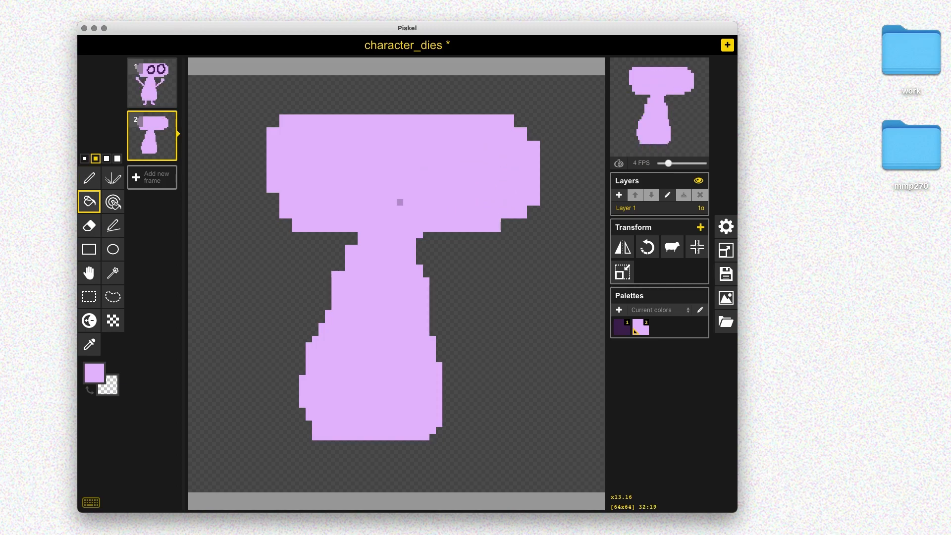
Switch to the Pen tool with the palette's dark purple for the second frame's eyes.
key("p")
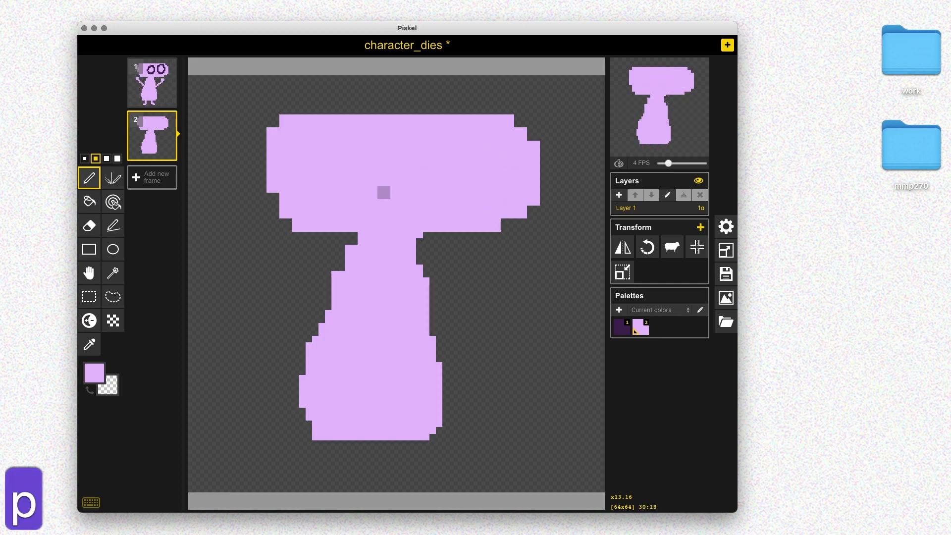
key("1")
left_click_drag(380, 196, 409, 160)
left_click_drag(442, 199, 494, 153)
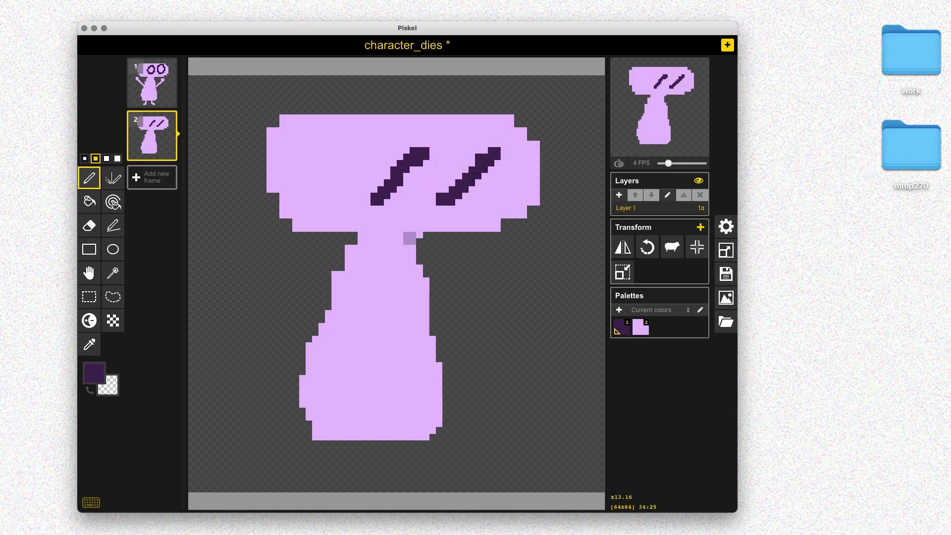
key("super+z")
key("super+z")
mouse_move(371, 186)
left_mouse_down()
mouse_move(397, 159)
mouse_move(424, 160)
left_mouse_up()
left_click_drag(449, 199, 498, 169)
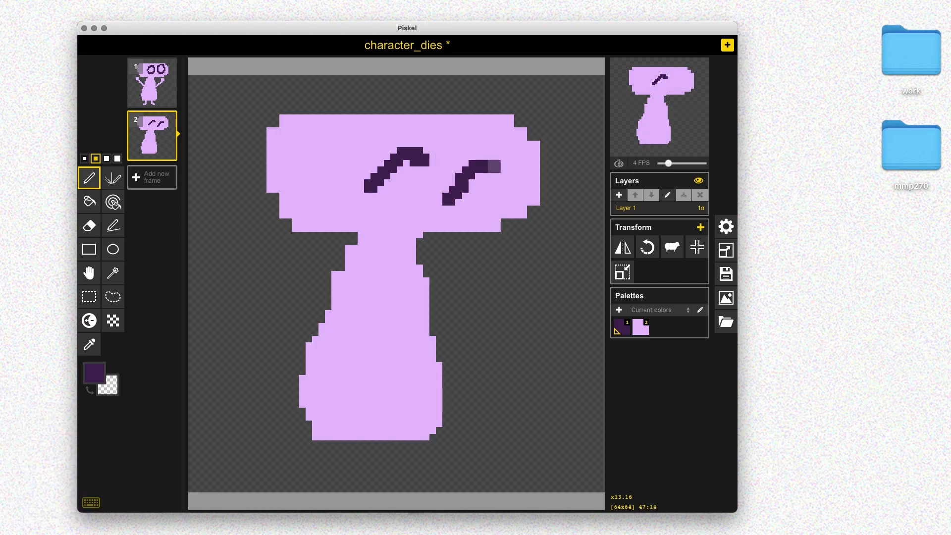
key("super+z")
key("super+z")
Draw two dark purple arched closed eyes on the second frame's head.
mouse_move(358, 189)
left_mouse_down()
mouse_move(388, 156)
mouse_move(414, 154)
mouse_move(494, 186)
left_mouse_up()
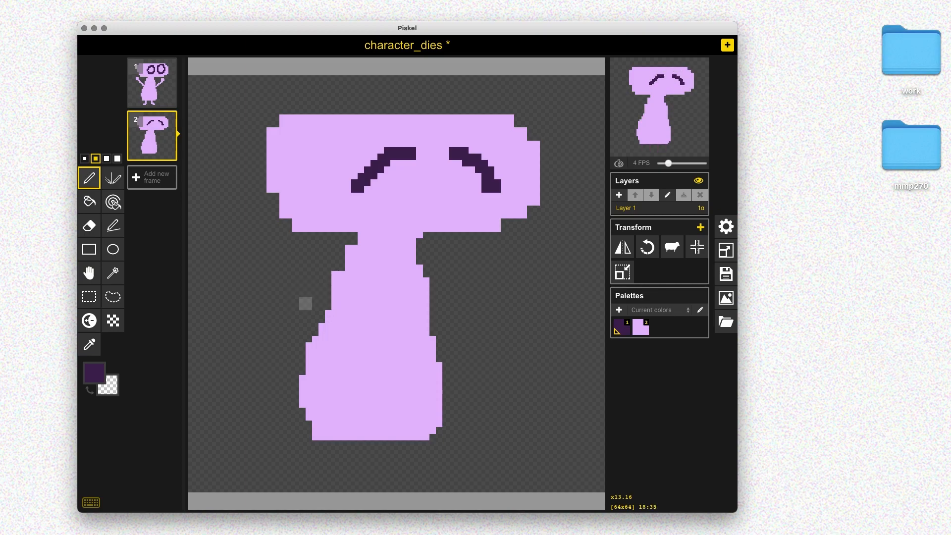
left_click_drag(318, 283, 240, 284)
key("super+z")
Draw lilac arms bent outward and splayed legs on the second frame's body.
key("2")
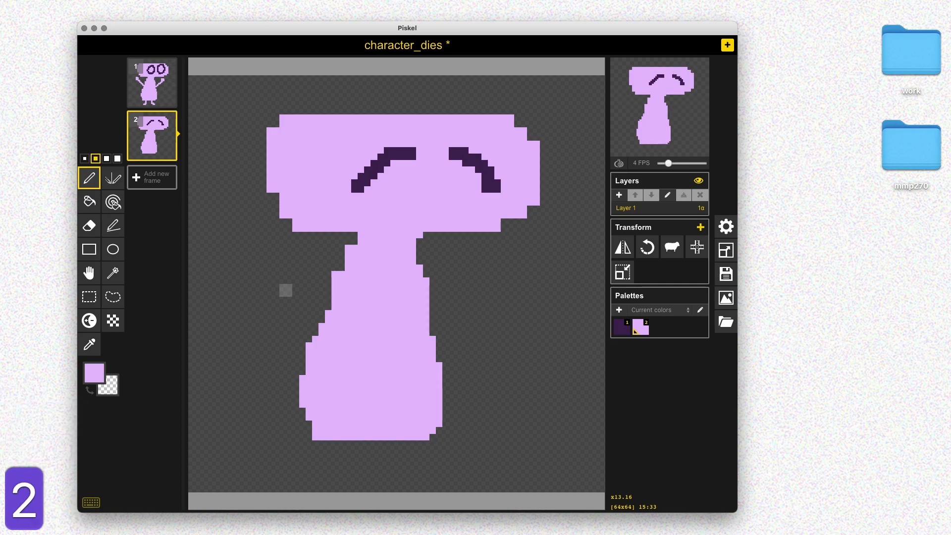
mouse_move(338, 297)
left_mouse_down()
mouse_move(292, 284)
mouse_move(257, 303)
left_mouse_up()
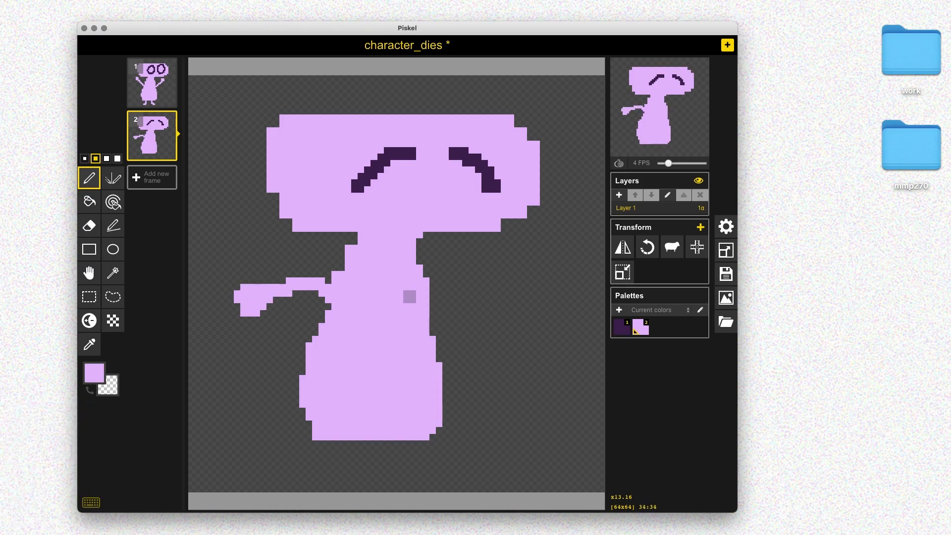
mouse_move(433, 293)
left_mouse_down()
mouse_move(495, 284)
mouse_move(516, 303)
left_mouse_up()
mouse_move(285, 455)
left_mouse_down()
mouse_move(400, 444)
mouse_move(448, 450)
left_mouse_up()
Duplicate the second frame and erase the arms and legs on the copy.
left_click(170, 154)
left_click(89, 226)
left_click_drag(239, 300, 324, 293)
left_click_drag(286, 463, 446, 453)
Cover the third frame's eyes with lilac and reshape its head into a tilted drooping oval, with onion skin enabled.
left_click(89, 177)
mouse_move(358, 185)
left_mouse_down()
mouse_move(490, 185)
mouse_move(335, 203)
mouse_move(403, 210)
left_mouse_up()
key("e")
key("p")
key("alt+o")
left_click_drag(367, 237, 433, 287)
key("b")
left_click(407, 198)
key("e")
left_click_drag(306, 184, 549, 277)
Switch to the Pen tool with dark purple for the third frame's eyes.
key("p")
left_click(622, 327)
left_click_drag(405, 210, 468, 185)
left_click_drag(436, 159, 439, 236)
left_click_drag(508, 229, 454, 239)
left_click_drag(488, 211, 470, 271)
key("super+z")
key("super+z")
key("super+z")
key("super+z")
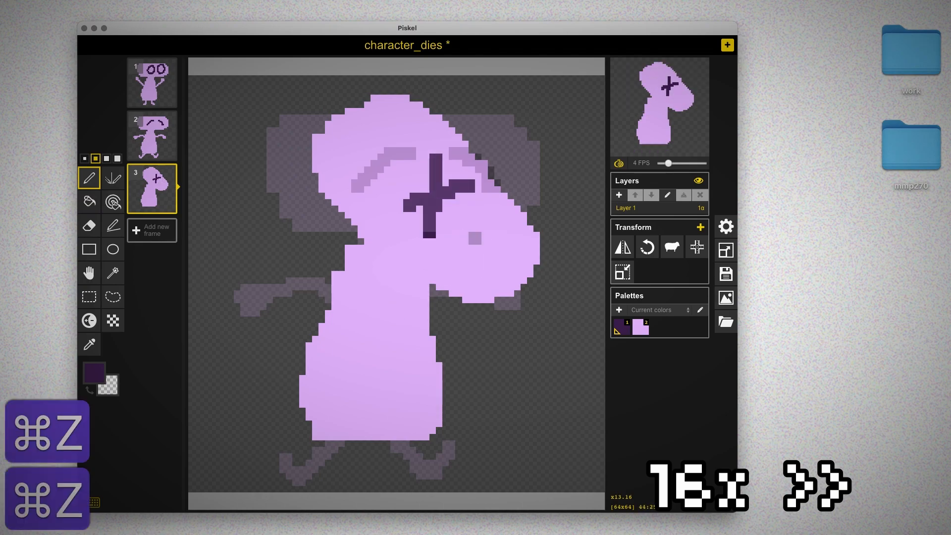
Draw two dark purple X-shaped eyes and lilac hanging arms with bent legs on the third frame.
left_click_drag(410, 180, 456, 225)
left_click_drag(508, 239, 456, 265)
left_click(641, 327)
left_click_drag(328, 290, 260, 381)
left_click_drag(436, 309, 485, 394)
left_click_drag(339, 440, 267, 434)
key("e")
key("p")
Erase and redraw the right-hand foot on the second frame in lilac, and return to the third frame.
left_click(152, 135)
key("e")
left_click_drag(420, 479, 443, 479)
key("p")
left_click_drag(420, 469, 446, 466)
left_click(152, 188)
key("e")
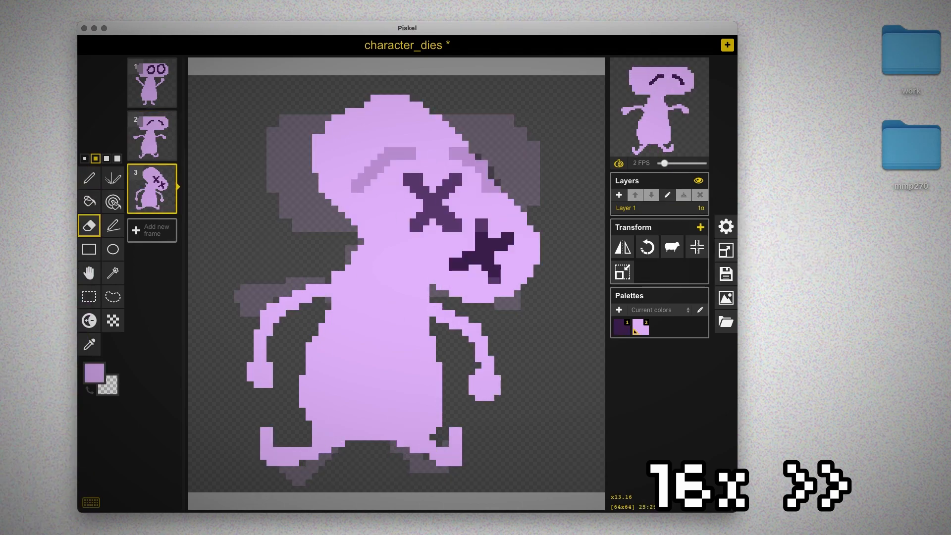
Save the sprite and export it as the PNG spritesheet character_dies in the Character_Animation folder.
key("super+s")
left_click(726, 298)
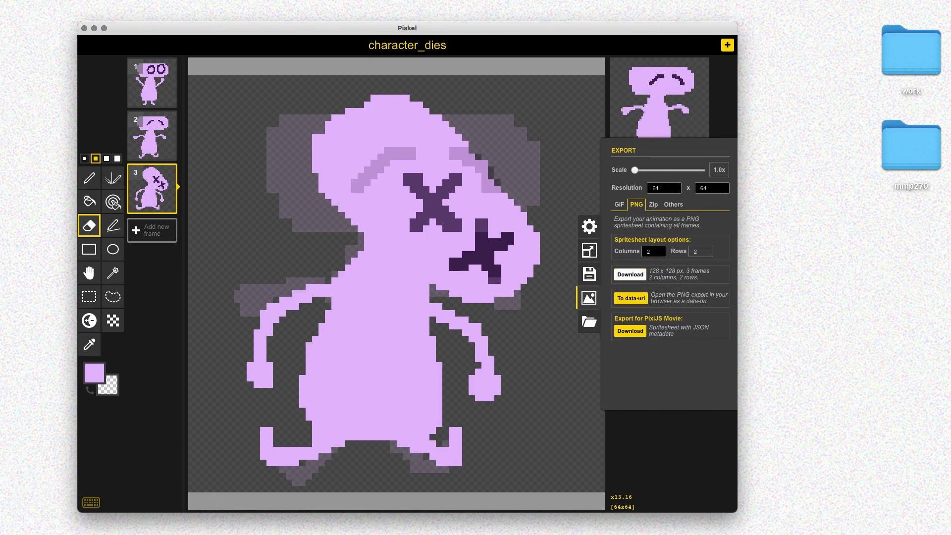
left_click(631, 274)
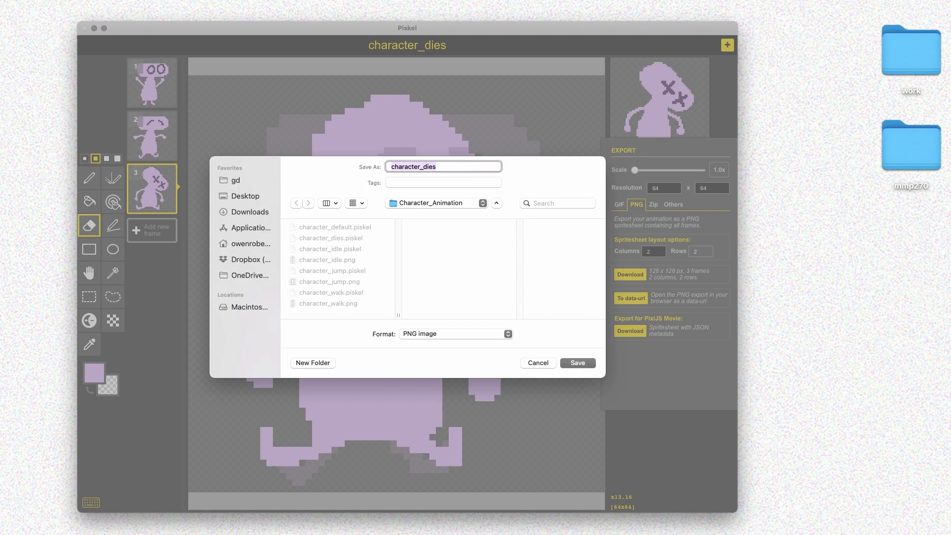
key("Return")
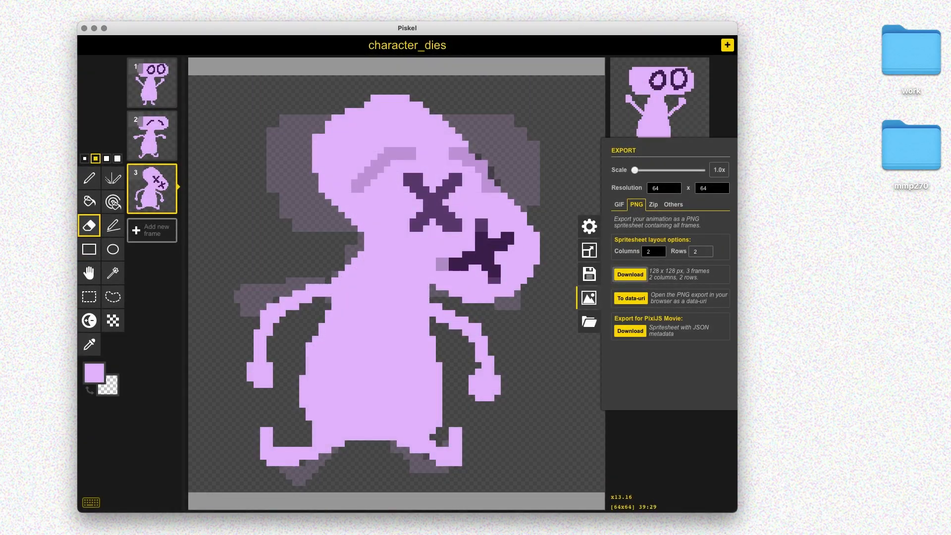
left_click(588, 298)
Switch to Finder, preview character_dies.png in the Character_Animation folder, and return to Piskel.
key("super+Tab")
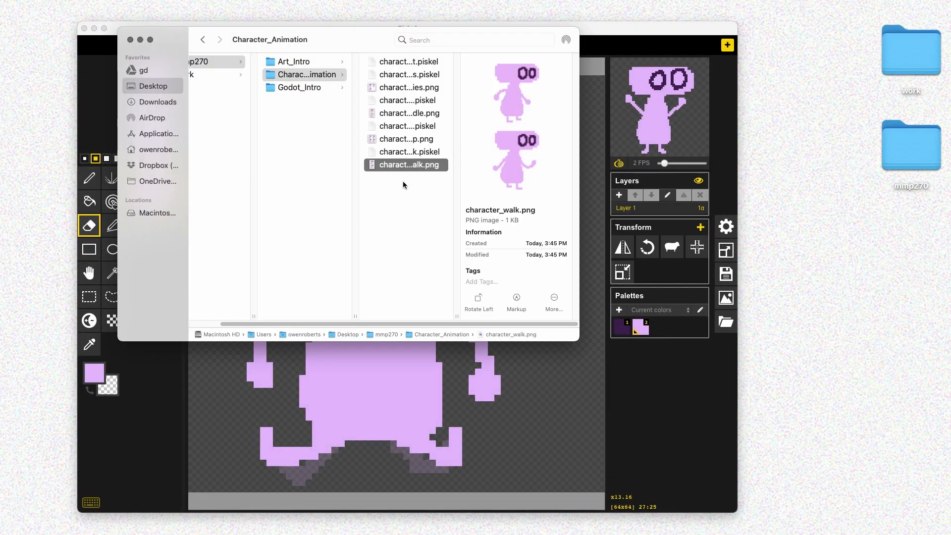
left_click(410, 91)
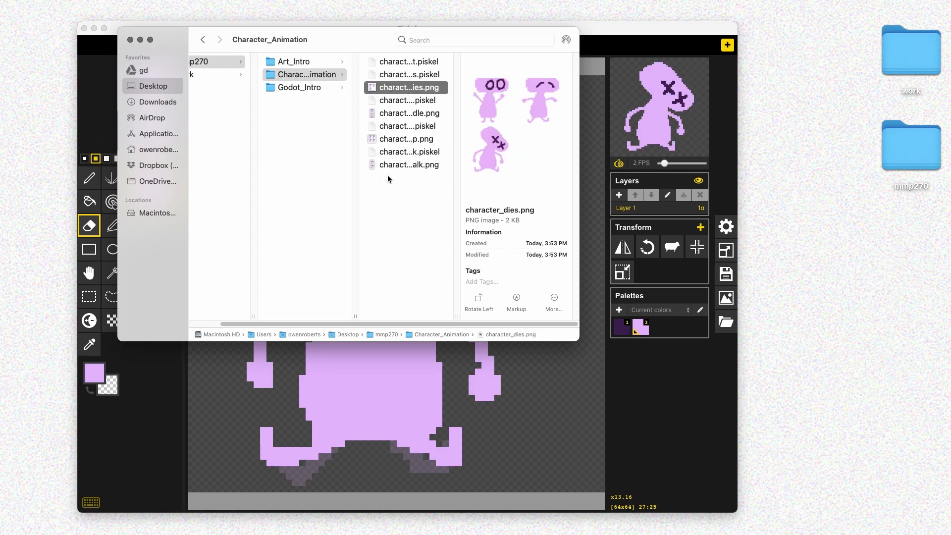
key("space")
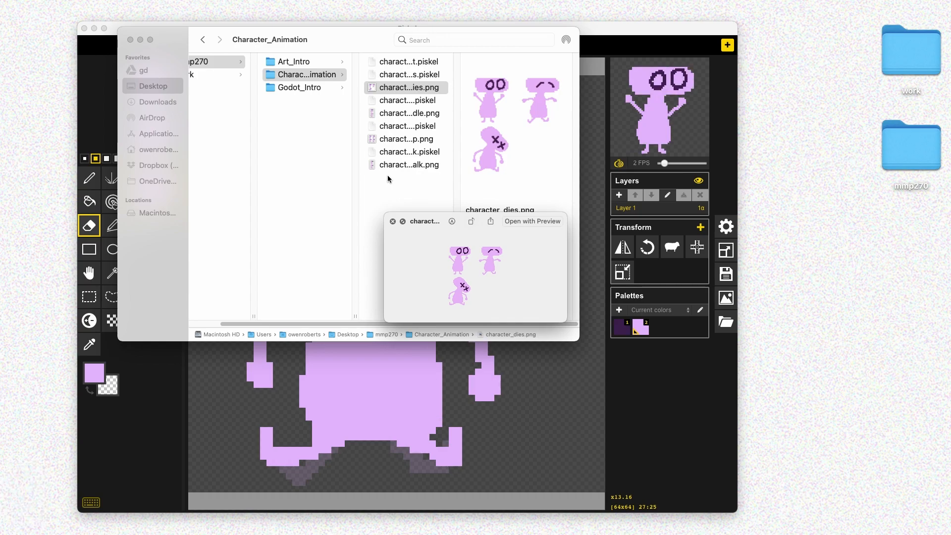
key("space")
key("super+Tab")
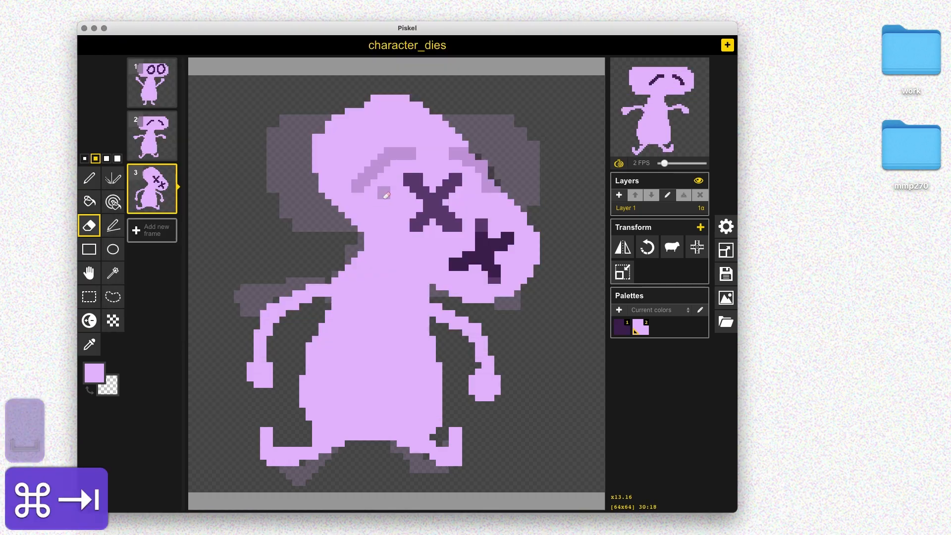
Change the sprite's title to character_hit and save it as a new Piskel file in the Character_Animation folder.
left_click(152, 81)
left_click(725, 274)
left_click(668, 178)
left_click_drag(642, 178, 664, 178)
type("hit")
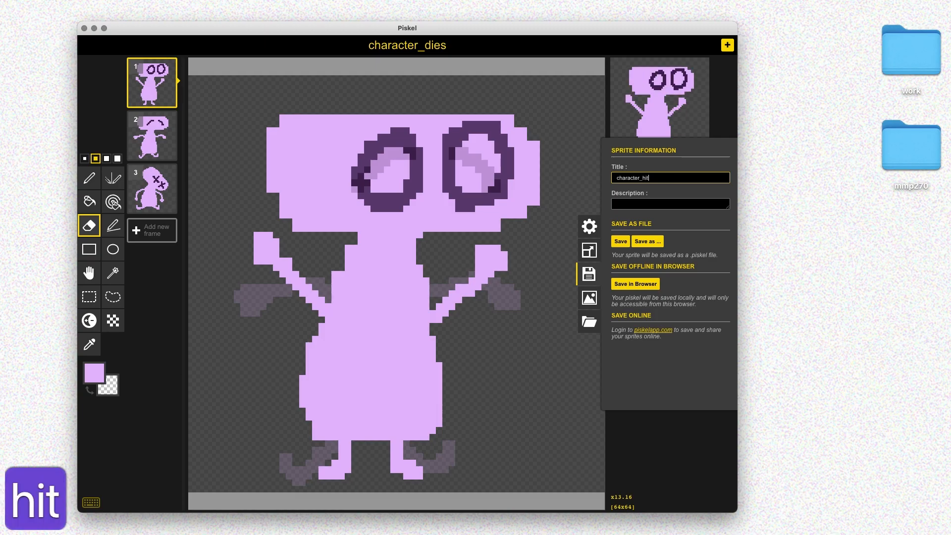
left_click(648, 241)
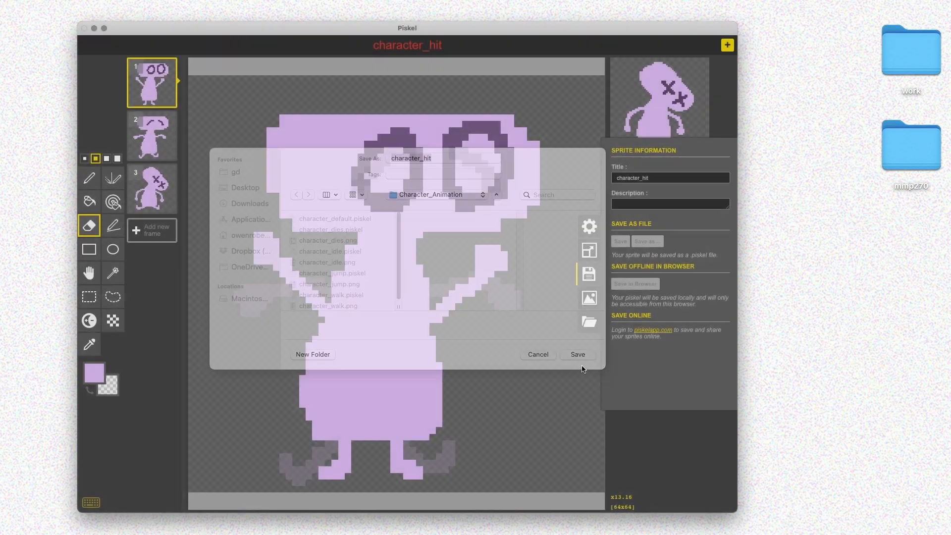
left_click(578, 356)
Delete the second and third frames and erase the arms and legs on the remaining frame.
left_click(169, 120)
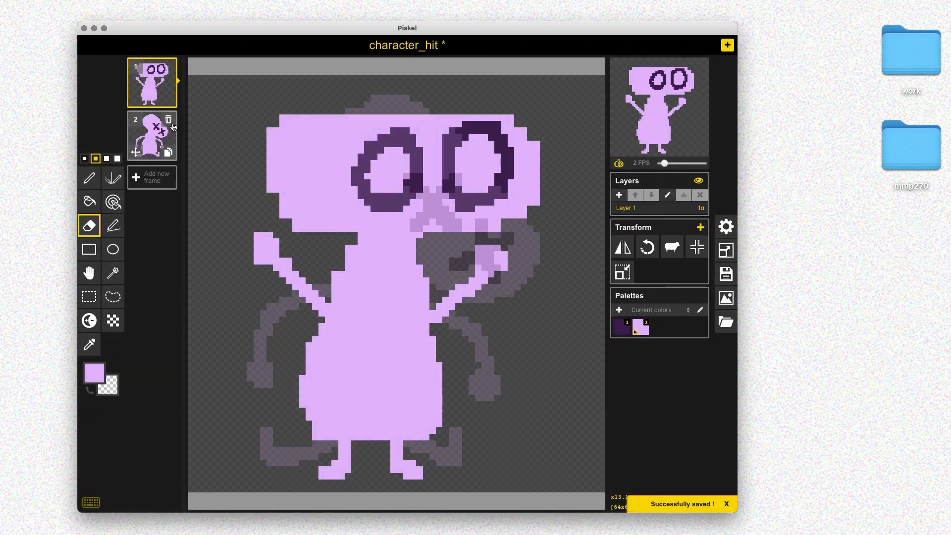
left_click(169, 121)
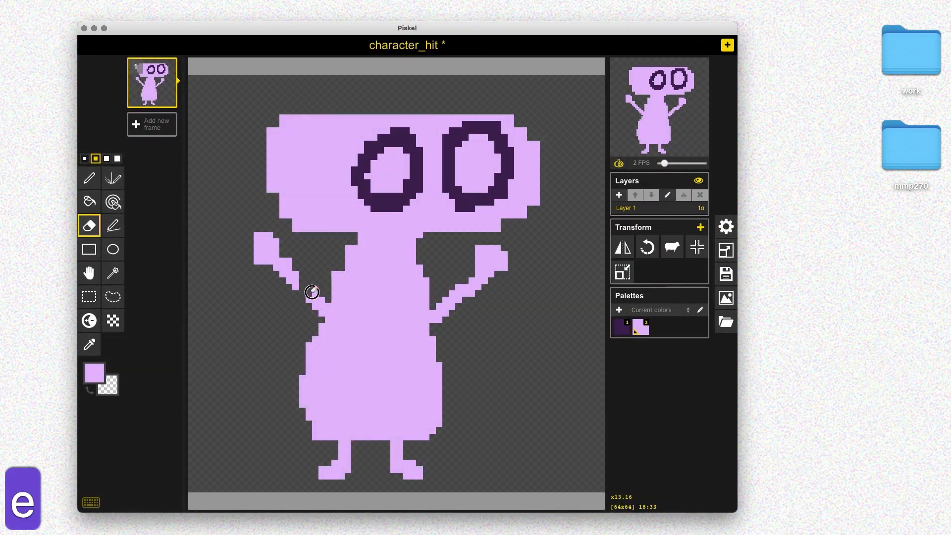
mouse_move(322, 309)
left_mouse_down()
mouse_move(289, 257)
mouse_move(274, 263)
left_mouse_up()
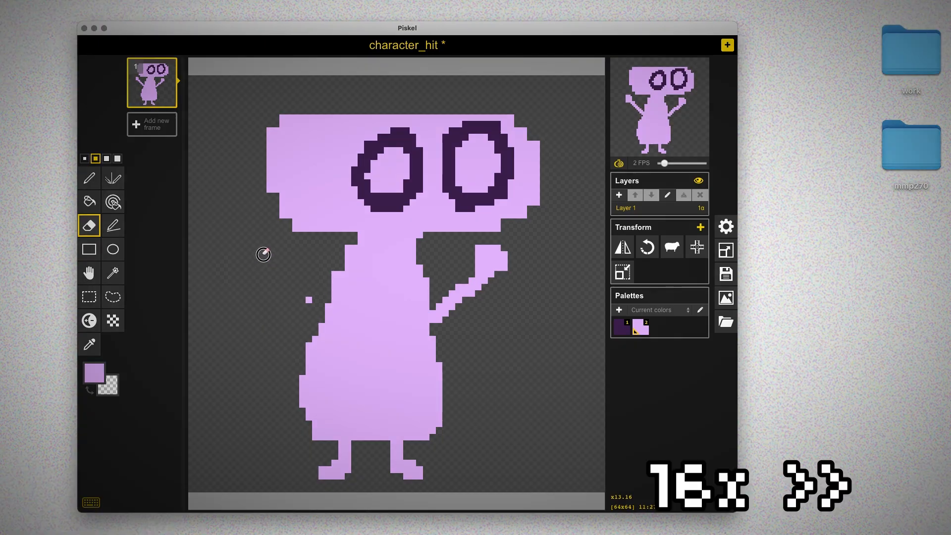
left_click_drag(492, 257, 436, 317)
left_click_drag(396, 446, 415, 475)
left_click_drag(345, 453, 349, 479)
Duplicate the first frame and draw raised lilac arms on the character.
left_click(169, 100)
key("p")
key("2")
left_click_drag(321, 304, 247, 240)
left_click_drag(433, 309, 495, 253)
Draw horizontally outstretched lilac arms on the second frame and set the playback speed to 5 FPS.
left_click(152, 135)
left_click_drag(322, 286, 230, 280)
left_click_drag(664, 163, 670, 163)
Duplicate the first frame and redraw the original's arms lowered to the sides, along with its legs, in lilac.
left_click(170, 100)
left_click(152, 82)
key("e")
left_click_drag(321, 304, 247, 248)
left_click_drag(495, 253, 436, 309)
key("p")
left_click_drag(391, 445, 404, 474)
left_click_drag(322, 291, 246, 317)
Draw dark purple X-shaped eyes on the second frame's head.
left_click(152, 135)
left_click_drag(370, 145, 431, 201)
key("super+z")
left_click_drag(425, 140, 375, 211)
Cover the third frame's oval eyes with lilac and draw slanted dark purple lines in their place.
left_click(152, 189)
key("b")
left_click(371, 166)
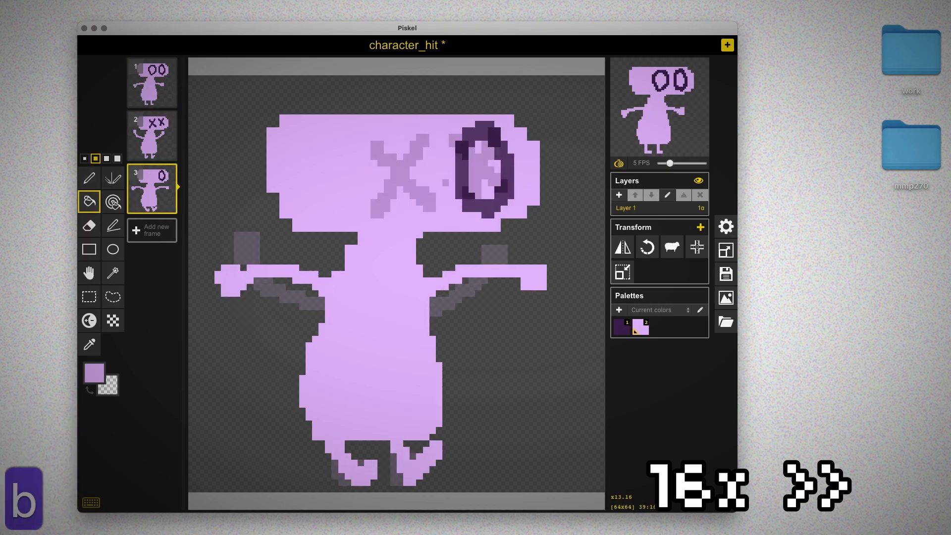
left_click_drag(501, 147, 468, 193)
Save the sprite and export it as the PNG spritesheet character_hit in the Character_Animation folder.
key("super+s")
left_click(726, 298)
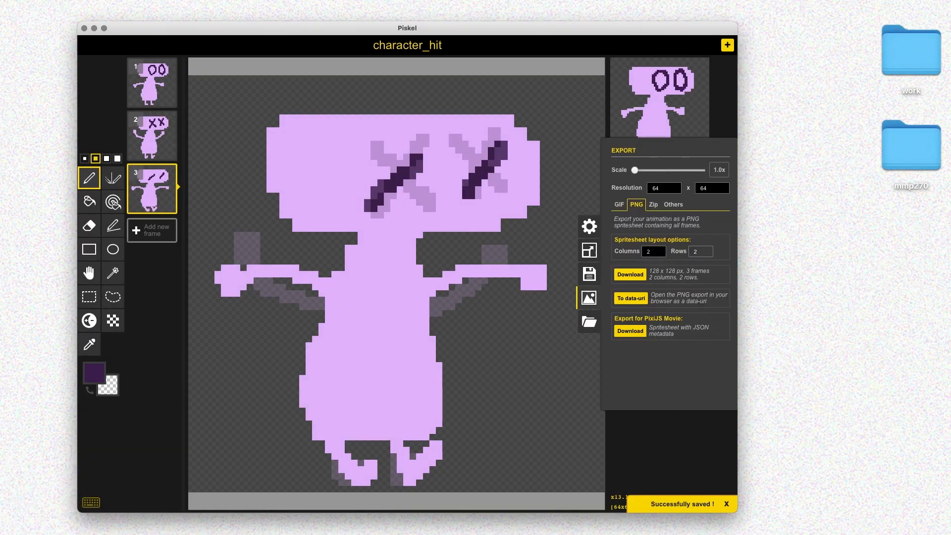
left_click(630, 275)
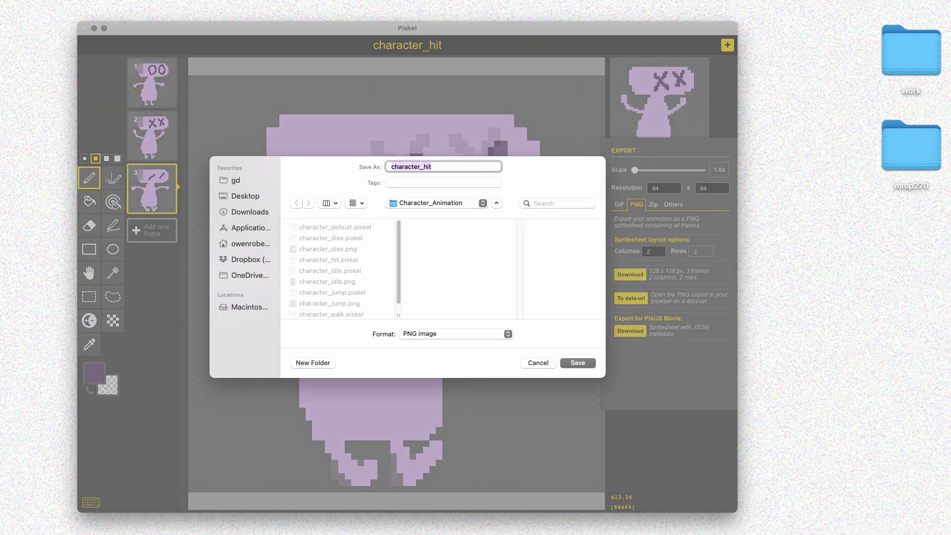
left_click(578, 363)
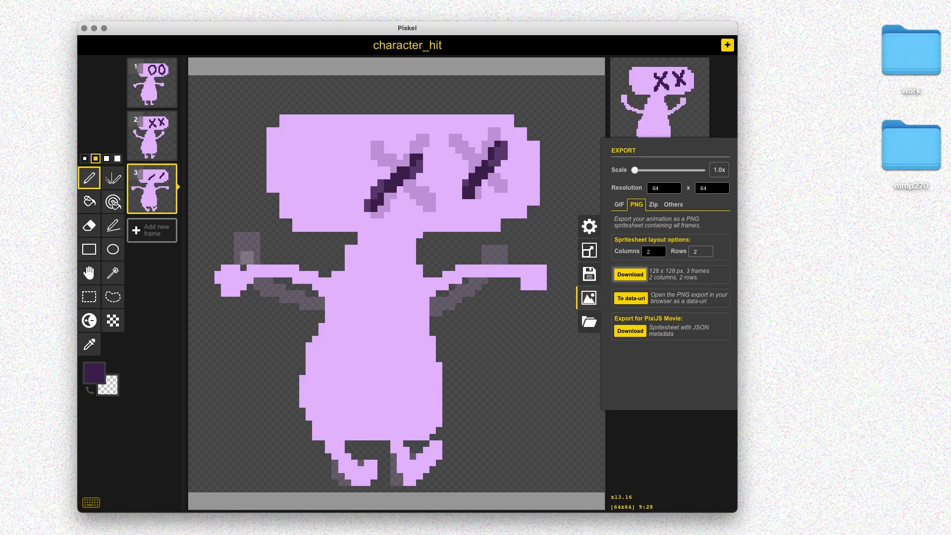
left_click(589, 298)
key("super+s")
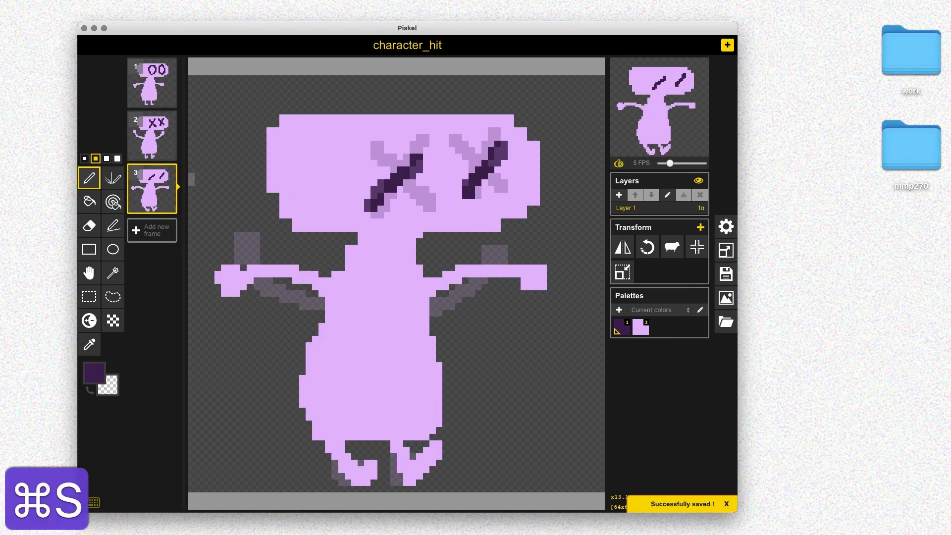
left_click(726, 273)
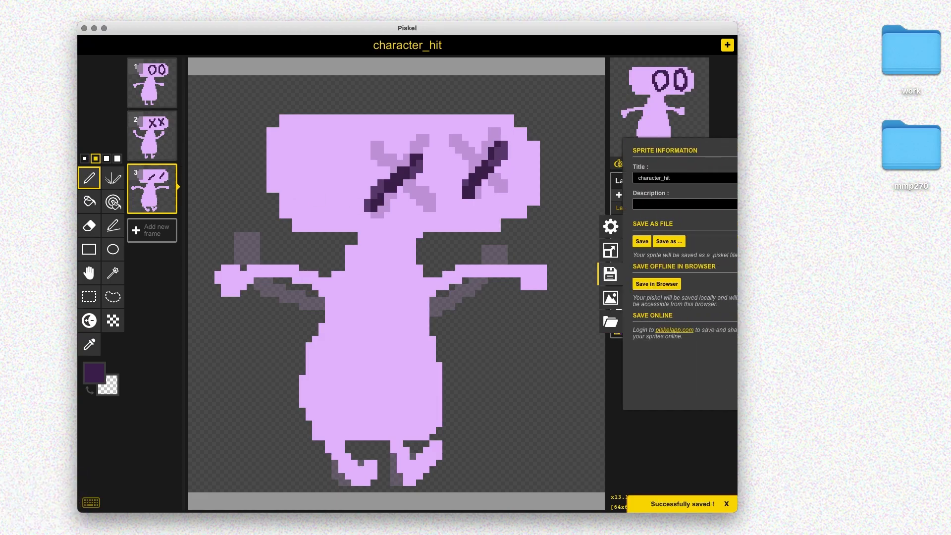
left_click(649, 178)
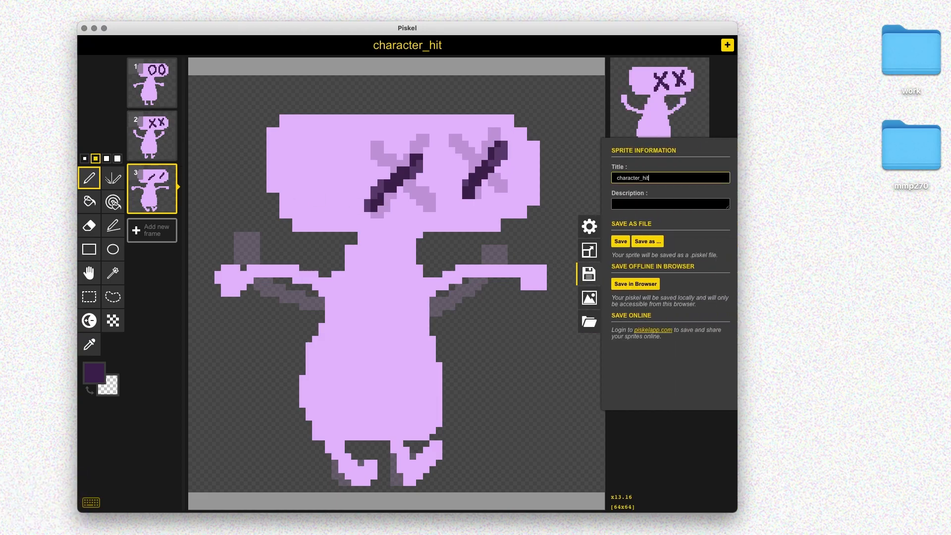
type("throw")
key("Return")
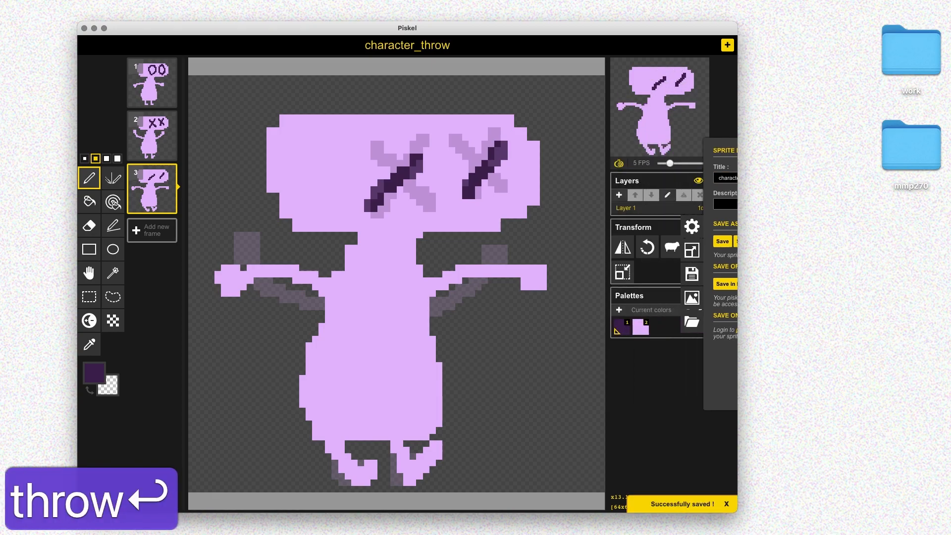
key("super+s")
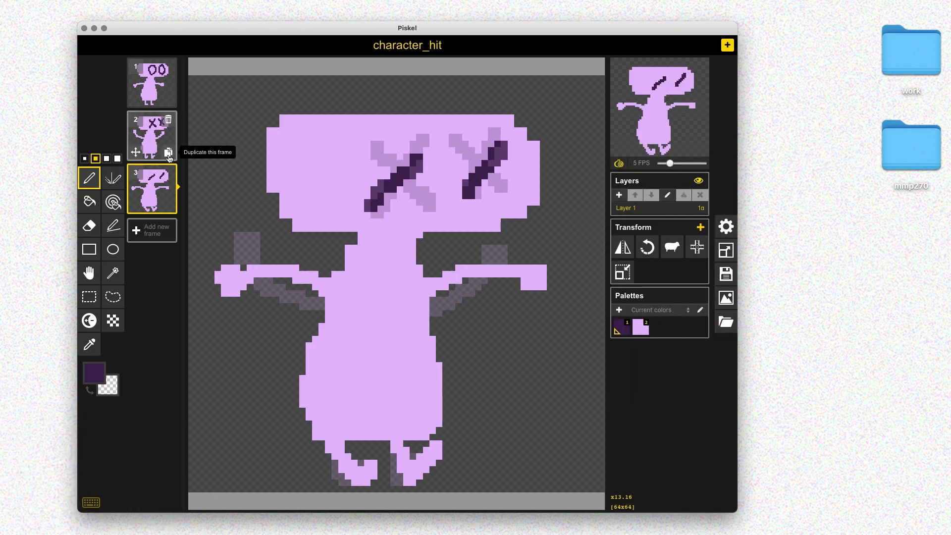
left_click(169, 172)
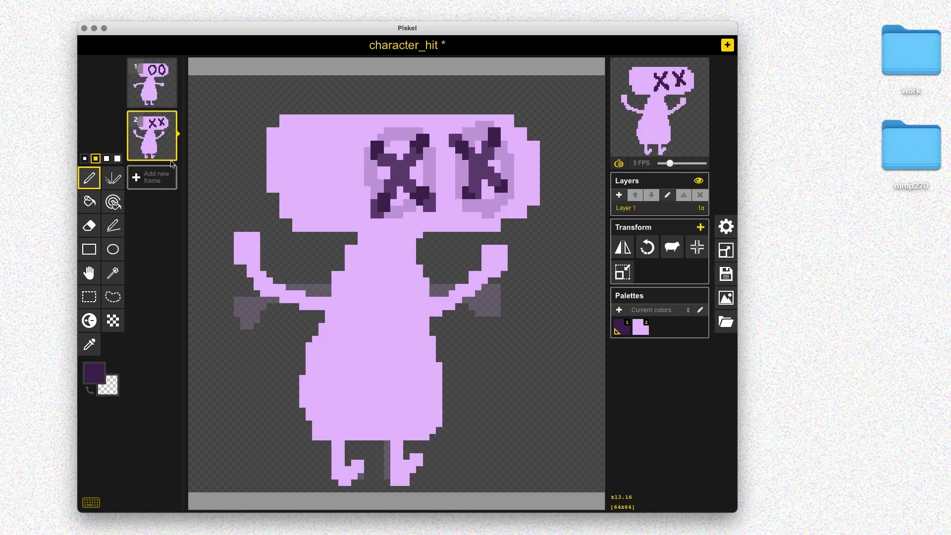
left_click(169, 120)
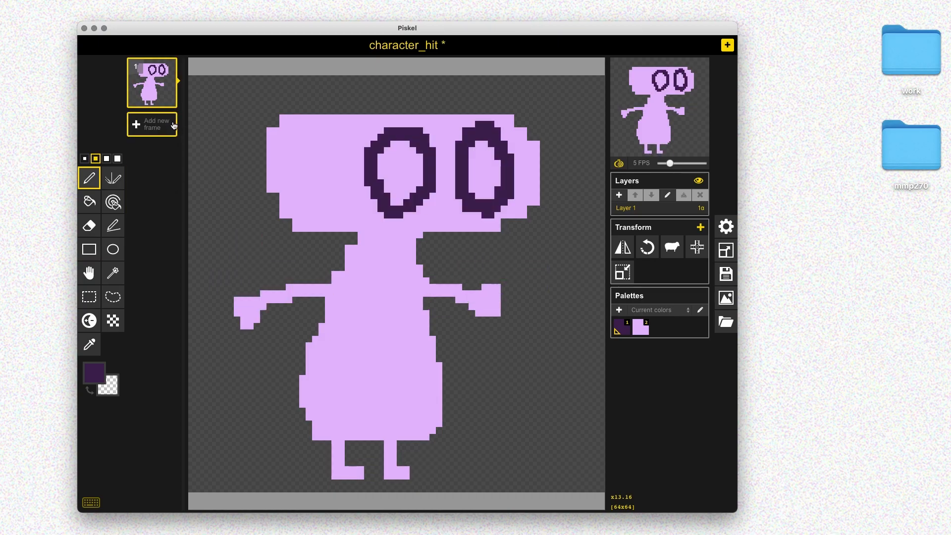
key("super+z")
key("super+z")
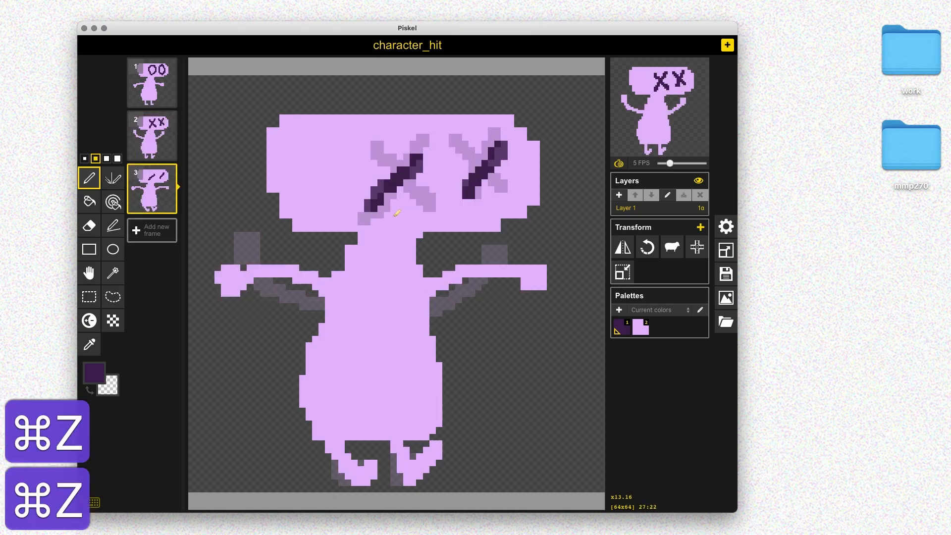
Change the sprite's title to character_throw and save it as a new Piskel file in the Character_Animation folder.
left_click(726, 274)
left_click(674, 179)
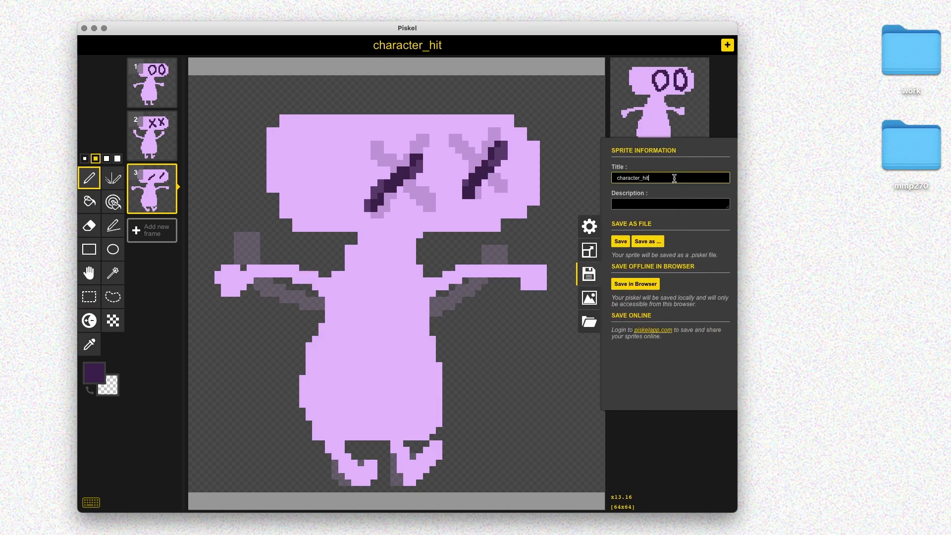
key("BackSpace")
key("BackSpace")
key("BackSpace")
type("throw")
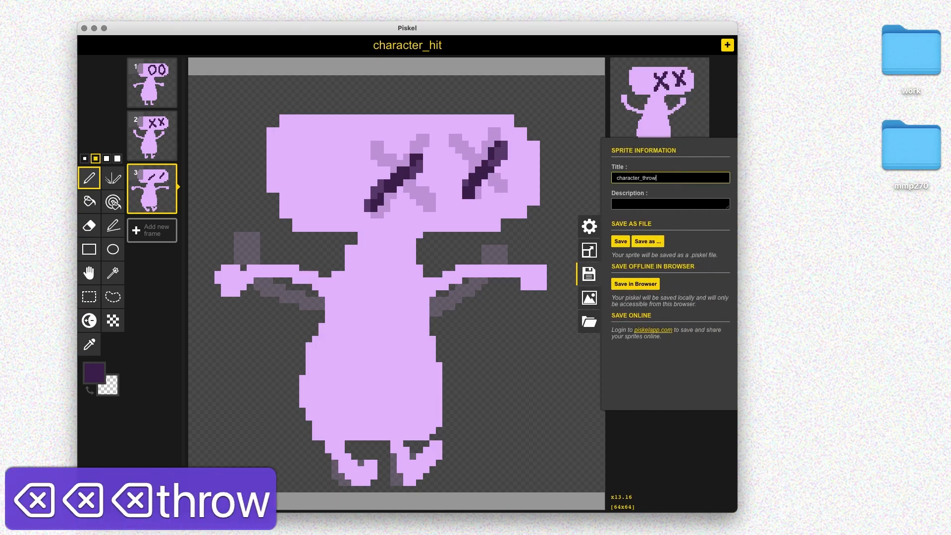
left_click(650, 243)
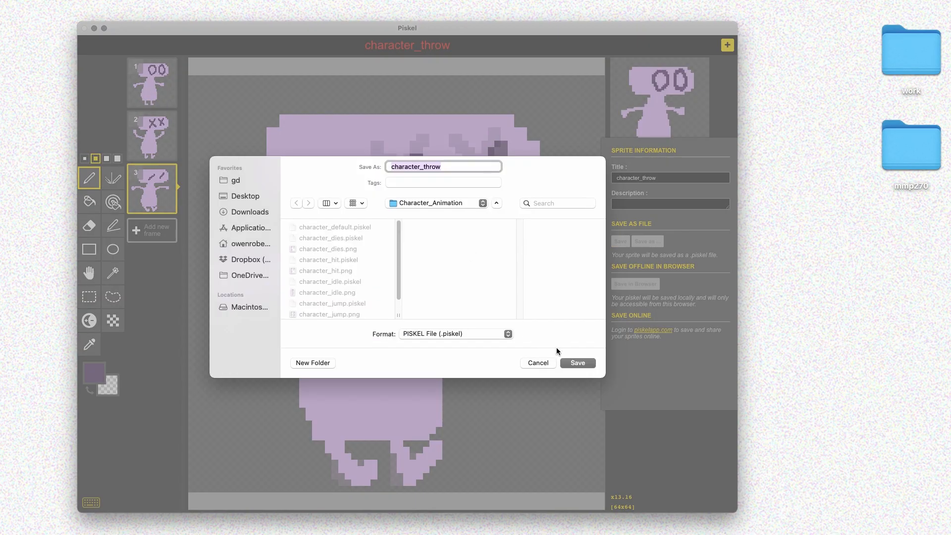
left_click(577, 363)
key("super+s")
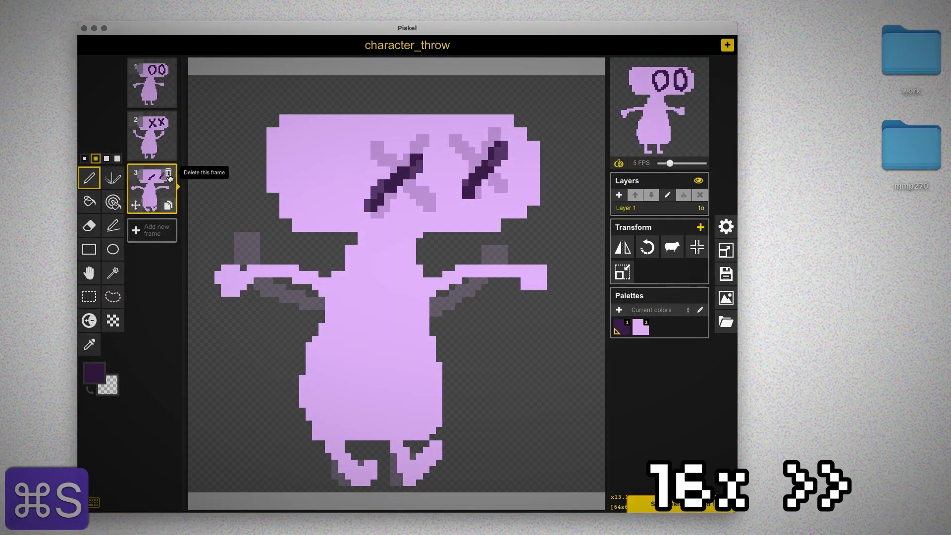
Delete the third and second frames and erase the remaining frame's arms and legs.
left_click(169, 173)
left_click(169, 120)
key("e")
left_click_drag(496, 288, 431, 297)
left_click_drag(270, 297, 240, 317)
Redraw the two oval eyes on the frame's head in dark purple.
left_click(169, 99)
key("1")
left_click_drag(468, 140, 482, 140)
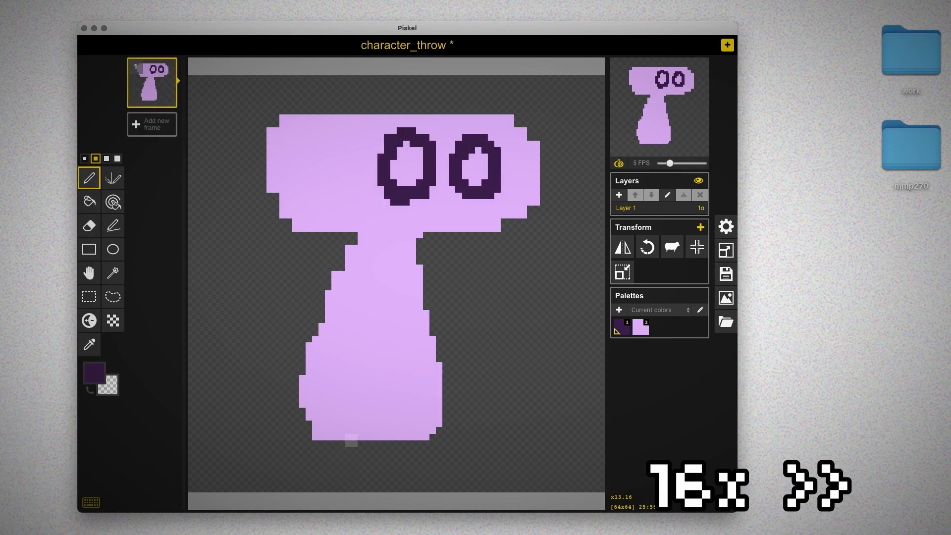
Duplicate the frame twice and draw lilac arms and legs on the first and second frames.
left_click(168, 99)
left_click(168, 152)
left_click(152, 83)
left_click(640, 327)
left_click_drag(325, 443, 338, 481)
left_click_drag(320, 297, 267, 367)
left_click(152, 134)
left_click_drag(331, 443, 317, 486)
Draw a lilac arm punching forward and striding legs on the third frame.
left_click(152, 187)
mouse_move(429, 274)
left_mouse_down()
mouse_move(560, 255)
mouse_move(567, 267)
left_mouse_up()
key("super+z")
left_click_drag(338, 444, 312, 479)
left_click_drag(397, 444, 423, 460)
Change the sprite's title to character_attack and save it.
key("super+s")
left_click(726, 274)
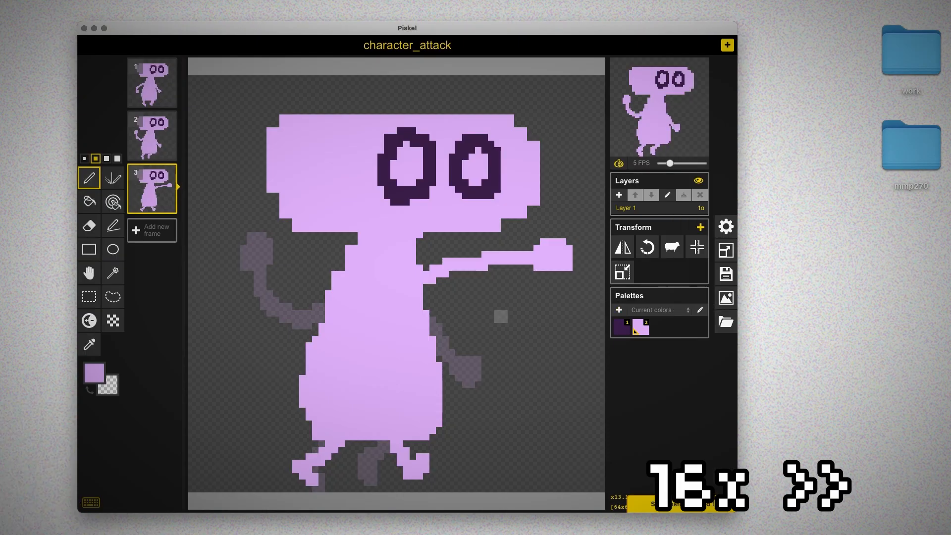
Cover the eyes on the second and third frames with lilac and set the playback speed to 3 FPS.
left_click_drag(416, 149, 436, 198)
left_click(152, 134)
left_click(152, 187)
left_click_drag(426, 149, 495, 194)
key("super+z")
key("super+z")
left_click_drag(670, 163, 666, 163)
Redraw the two dark purple eye outlines closer to the right edge of the head on the second and third frames.
left_click(152, 83)
left_click(152, 134)
left_click_drag(453, 140, 448, 199)
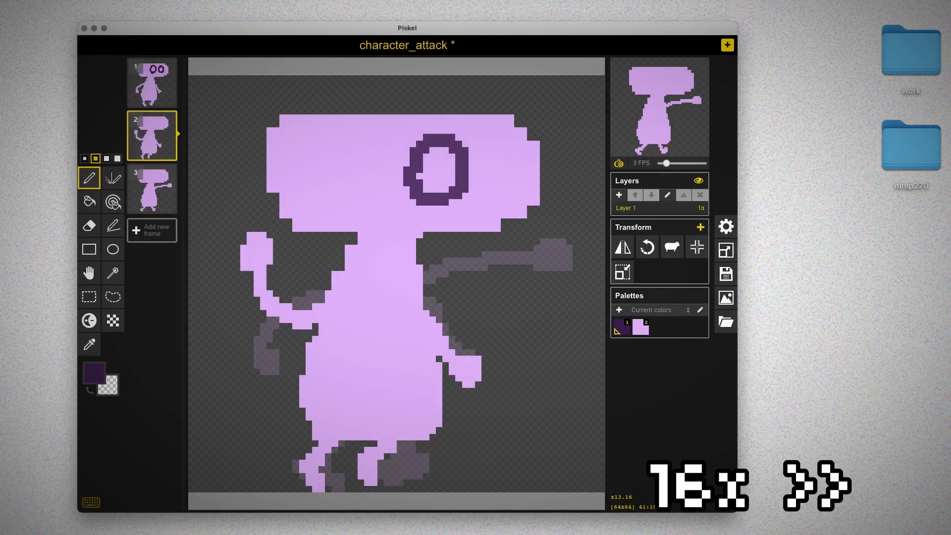
left_click(152, 187)
left_click_drag(496, 134, 496, 194)
left_click_drag(436, 128, 436, 203)
left_click_drag(496, 138, 501, 191)
Save the character_attack sprite and open its PNG spritesheet export options.
key("super+s")
left_click(726, 298)
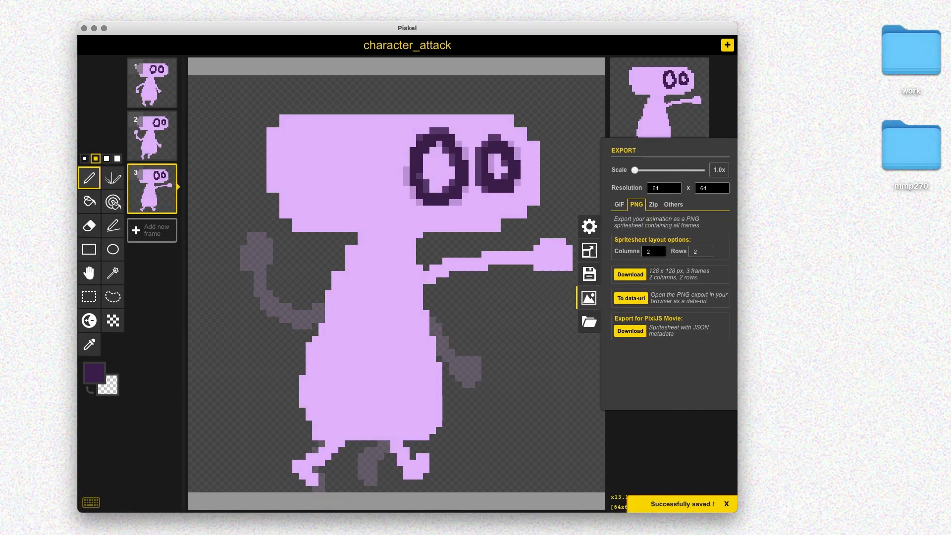
Export the attack animation as the PNG spritesheet character_attack in the Character_Animation folder.
left_click(630, 275)
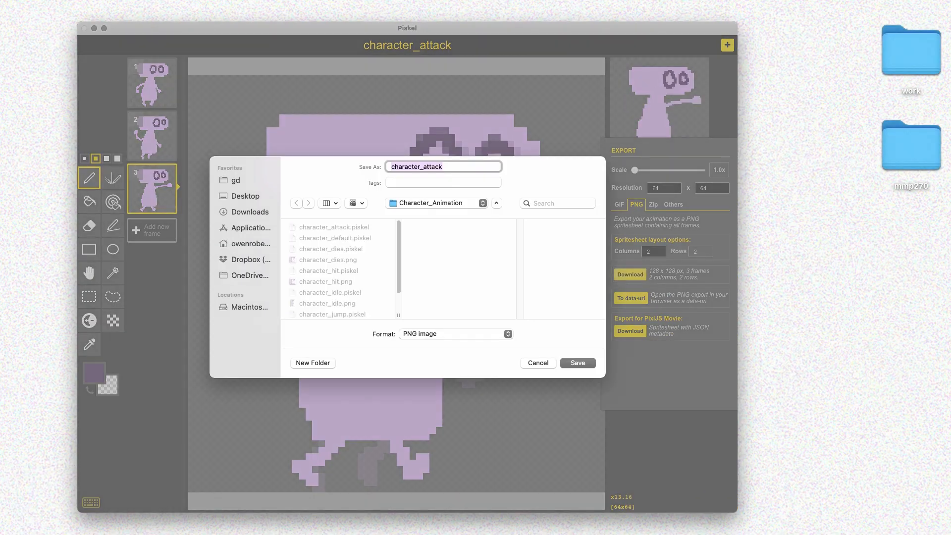
key("Return")
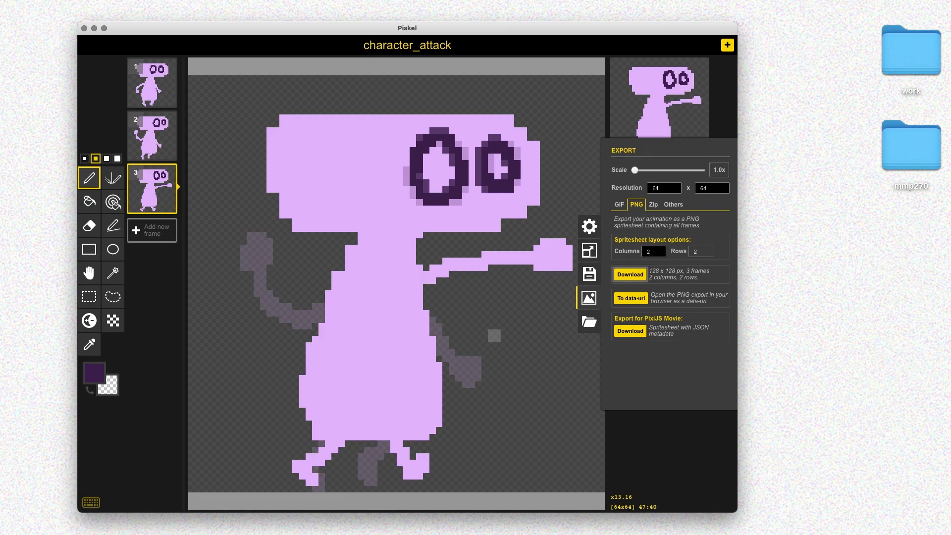
Switch to Finder and preview the exported attack, dies, hit, idle, jump and walk PNG spritesheets.
key("super+Tab")
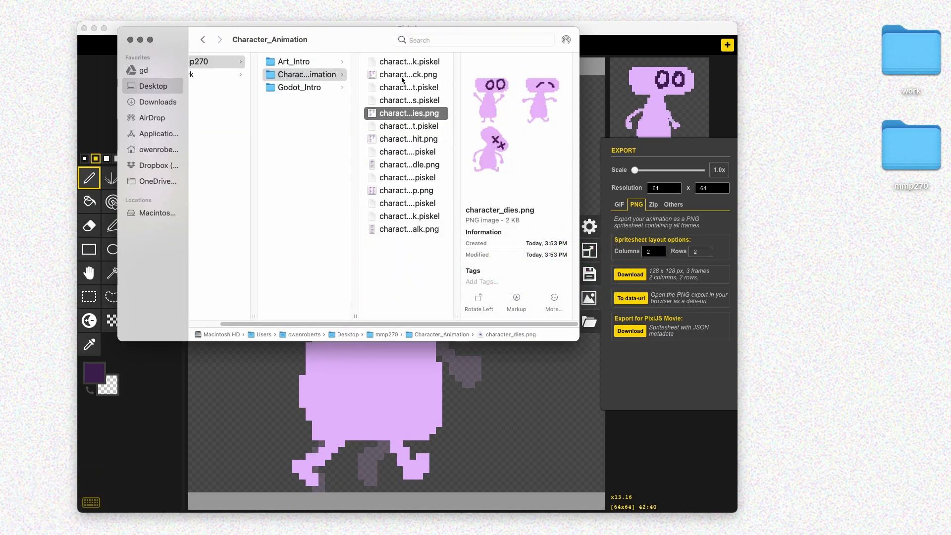
left_click(403, 76)
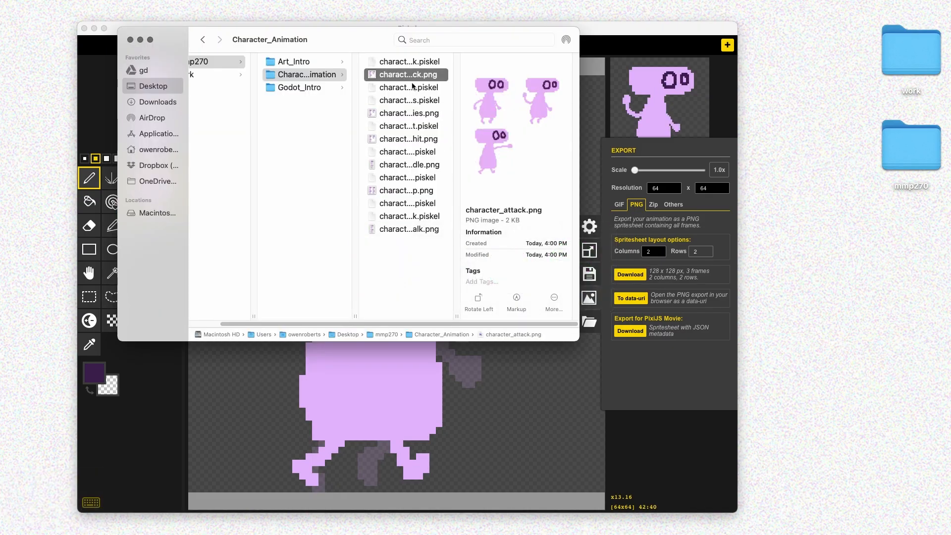
left_click(395, 114)
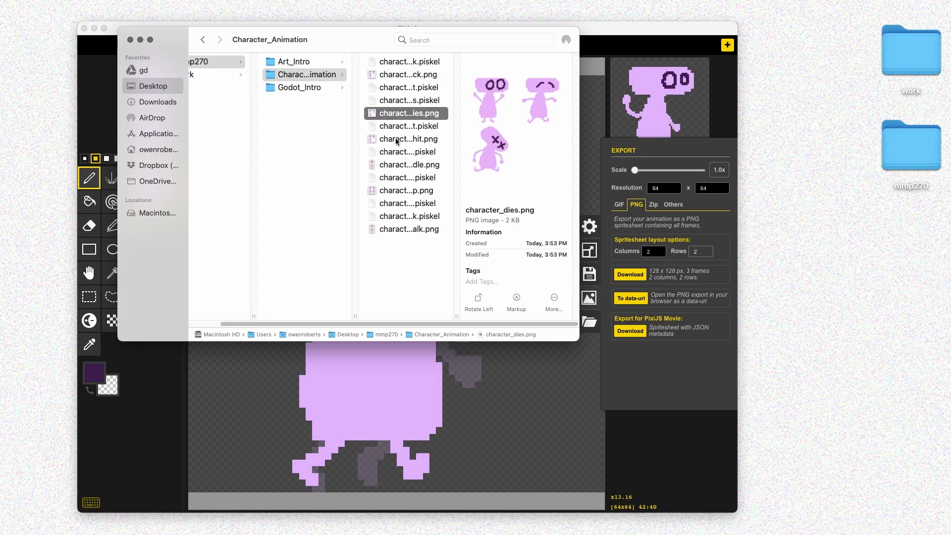
left_click(396, 140)
left_click(402, 170)
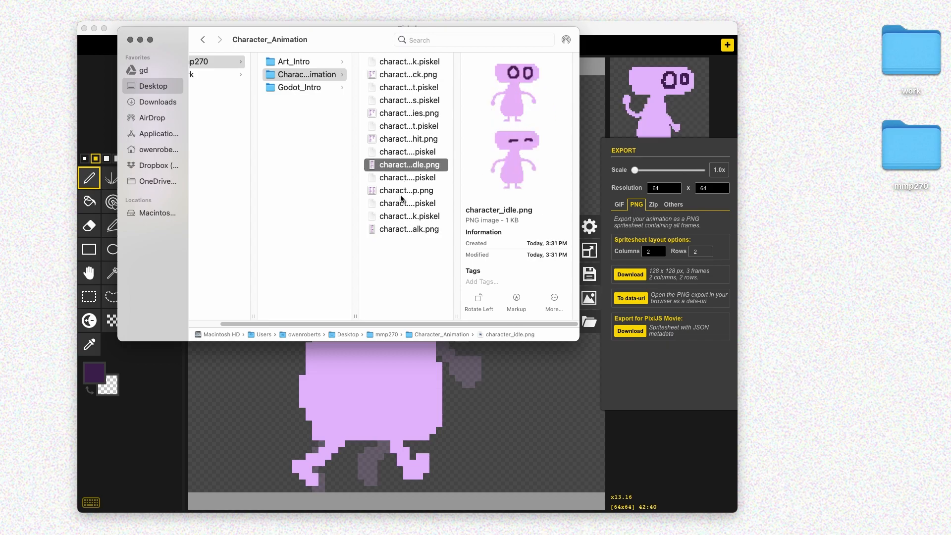
left_click(401, 195)
left_click(398, 230)
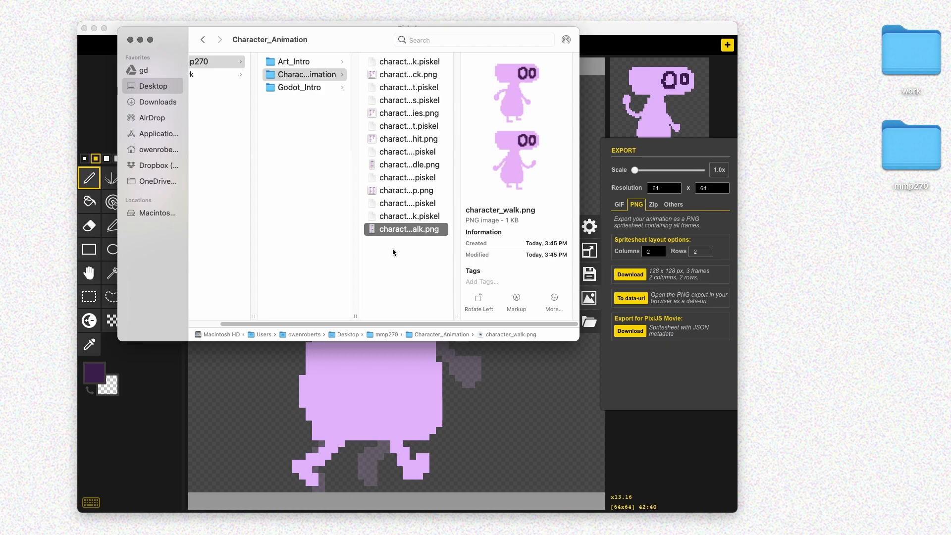
left_click(393, 249)
Return to Piskel, save the character_attack sprite and close the export settings.
key("super+Tab")
key("super+s")
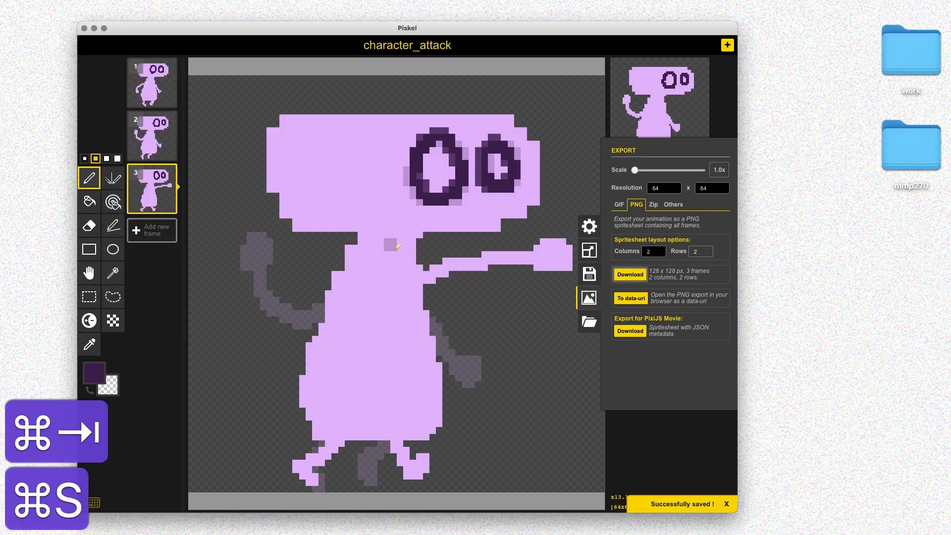
left_click(601, 299)
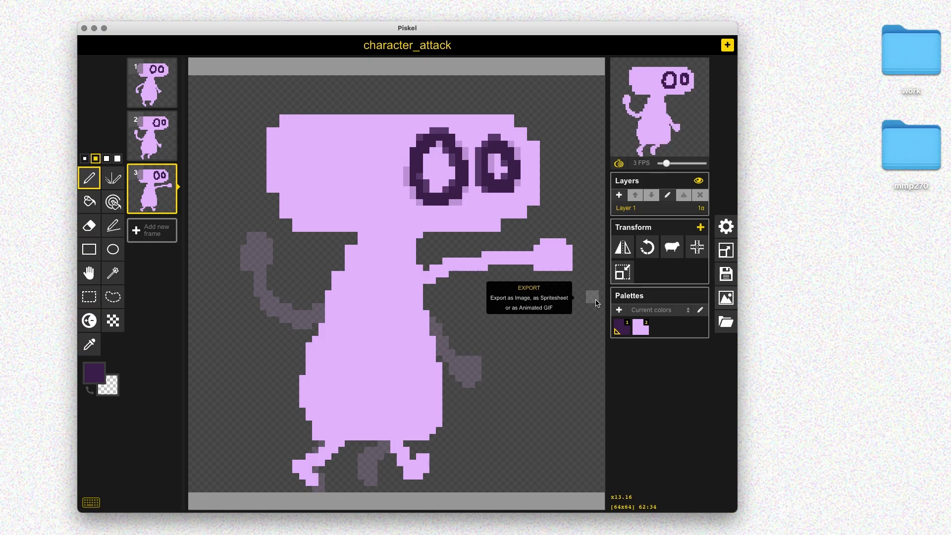
Delete frames 3 and 2 of the attack animation, keeping only the first frame.
left_click(169, 172)
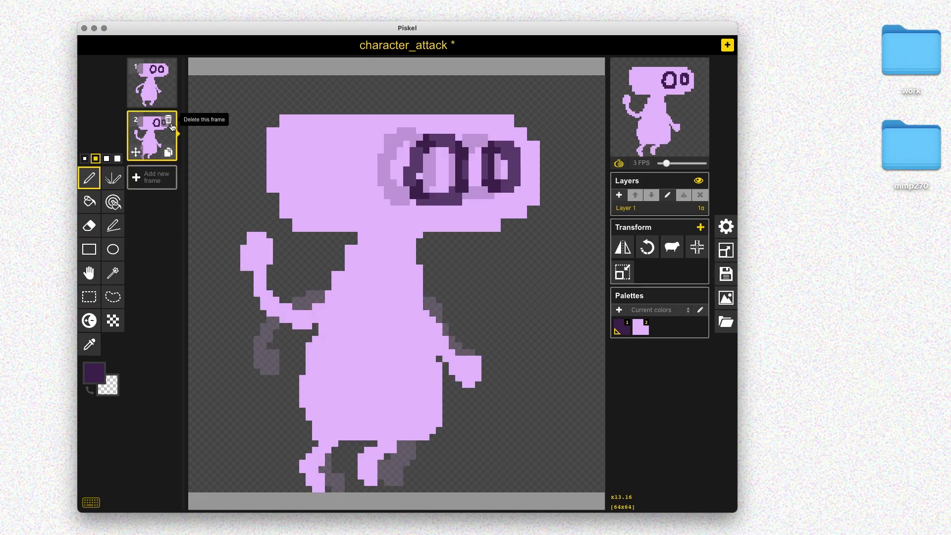
left_click(169, 119)
left_click(169, 100)
key("super+z")
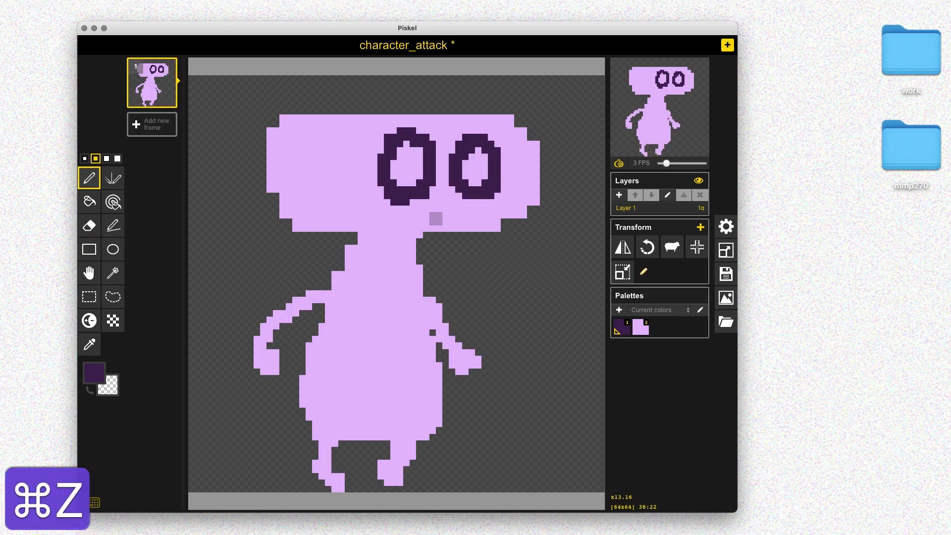
Change the sprite title to character_talk and save it as a new .piskel file in the Character_Animation folder.
left_click(726, 274)
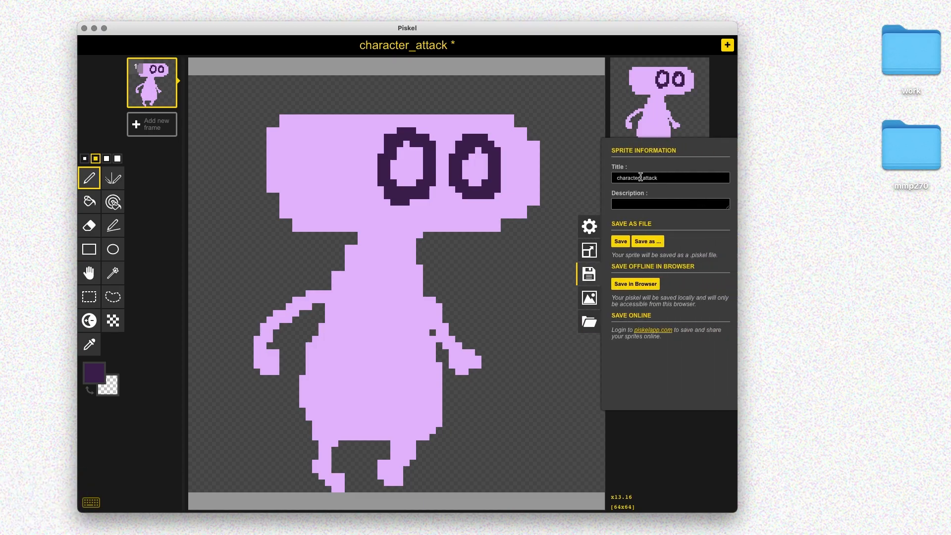
left_click_drag(643, 178, 691, 179)
type("talk")
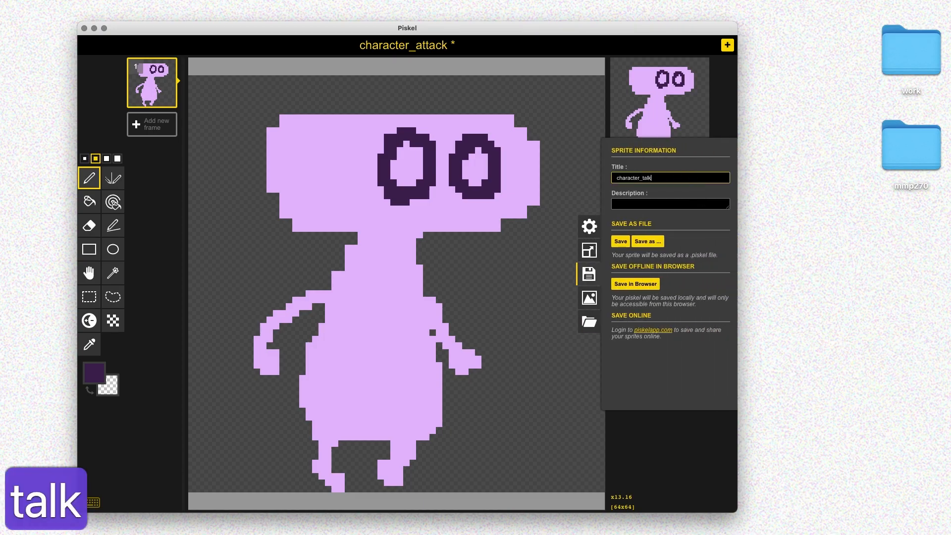
left_click(648, 242)
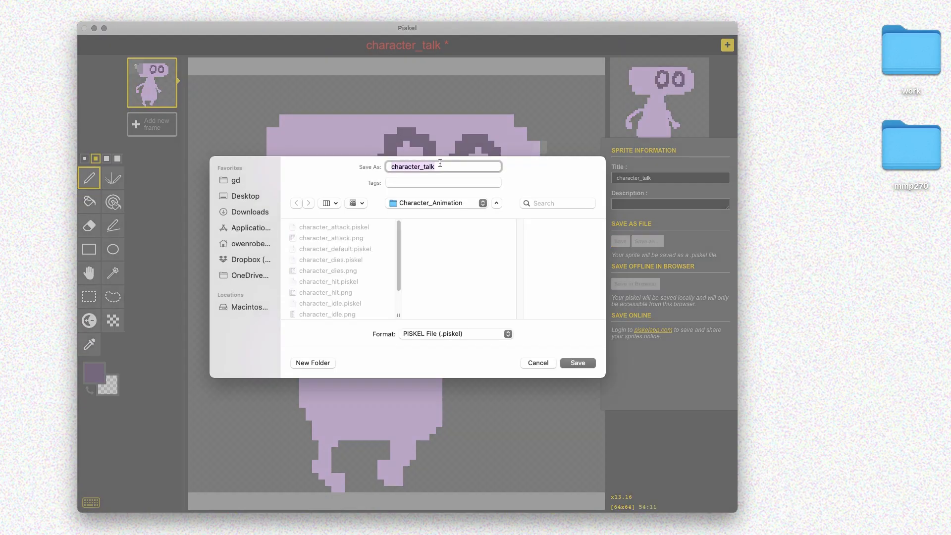
left_click(578, 362)
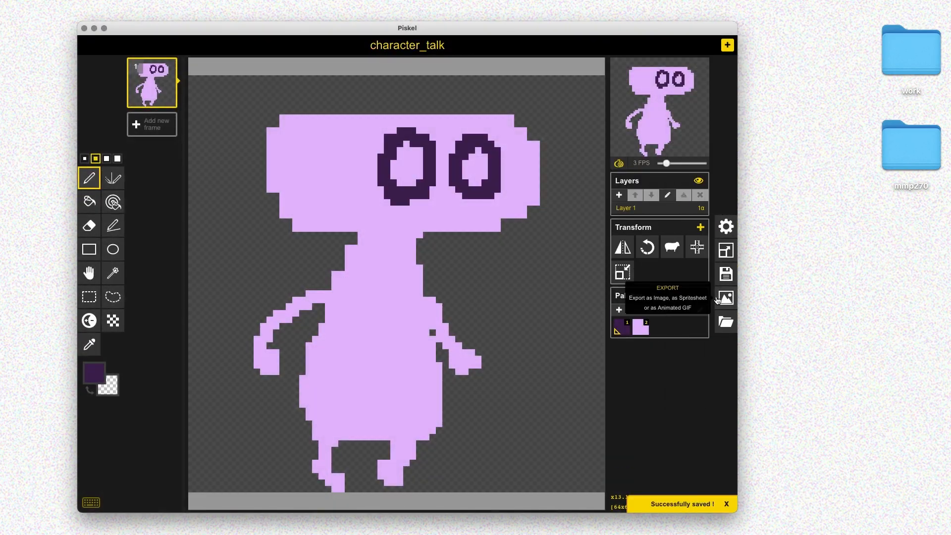
key("super+s")
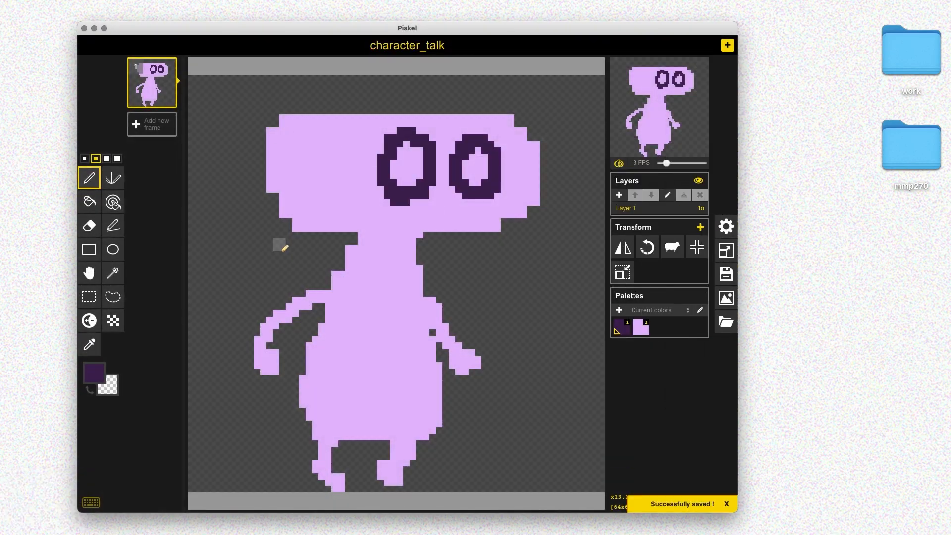
Erase the character's arms and legs so only the head and body remain.
key("e")
mouse_move(353, 302)
left_mouse_down()
mouse_move(303, 304)
mouse_move(322, 297)
mouse_move(266, 333)
mouse_move(266, 366)
mouse_move(340, 456)
mouse_move(329, 471)
mouse_move(328, 453)
mouse_move(396, 460)
mouse_move(418, 438)
left_mouse_up()
key("super+z")
key("super+z")
mouse_move(486, 360)
left_mouse_down()
mouse_move(465, 368)
mouse_move(451, 343)
mouse_move(453, 364)
mouse_move(436, 299)
left_mouse_up()
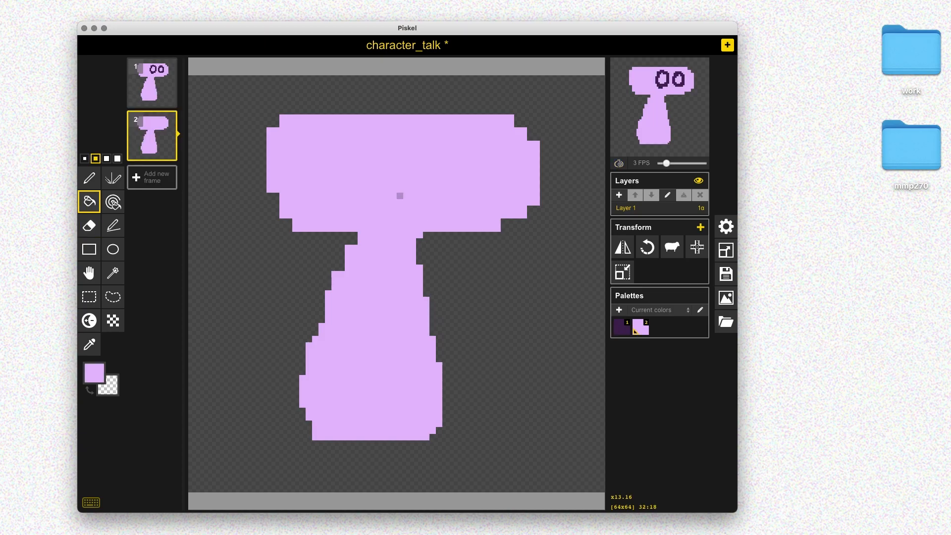
Draw a slanted mouth and two round eyes in dark purple on frame 2 with the Pen tool.
key("p")
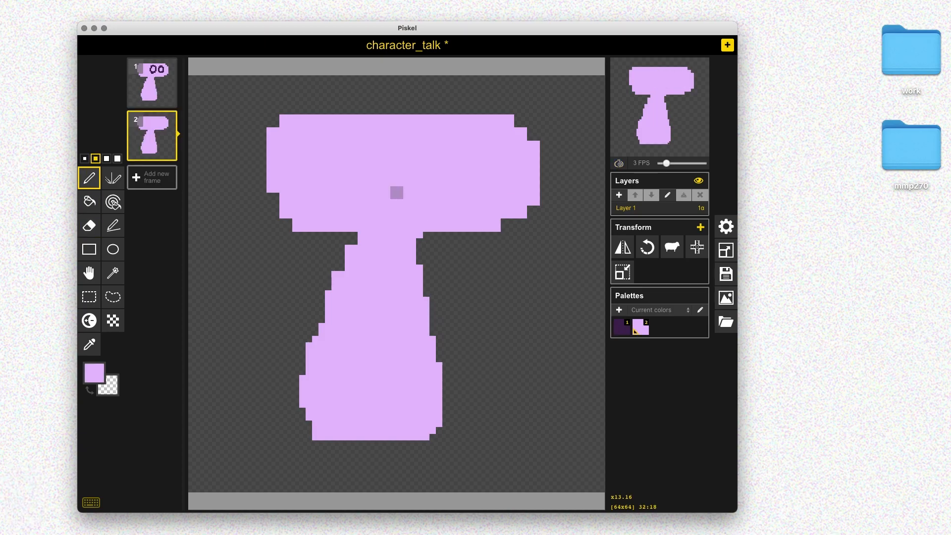
key("1")
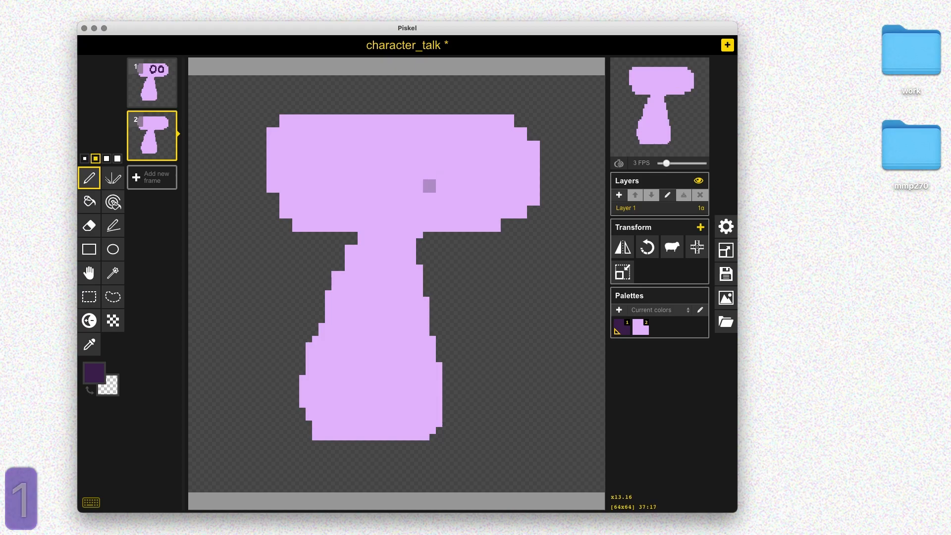
mouse_move(443, 226)
left_mouse_down()
mouse_move(455, 186)
mouse_move(448, 230)
left_mouse_up()
key("super+z")
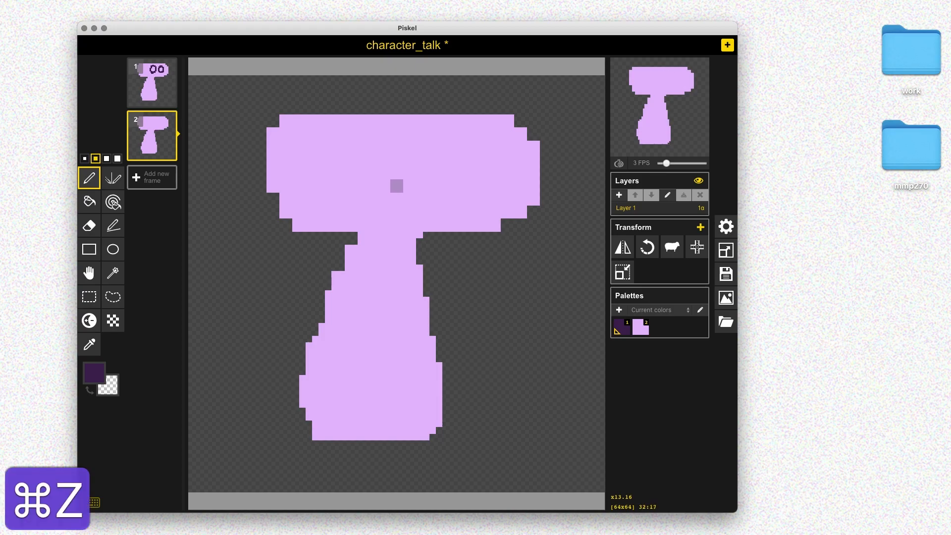
key("super+z")
left_click_drag(377, 225, 429, 212)
left_click_drag(370, 128, 381, 133)
left_click_drag(462, 135, 475, 134)
Redraw the character's arms and legs on frame 2 in light purple.
left_click(325, 291)
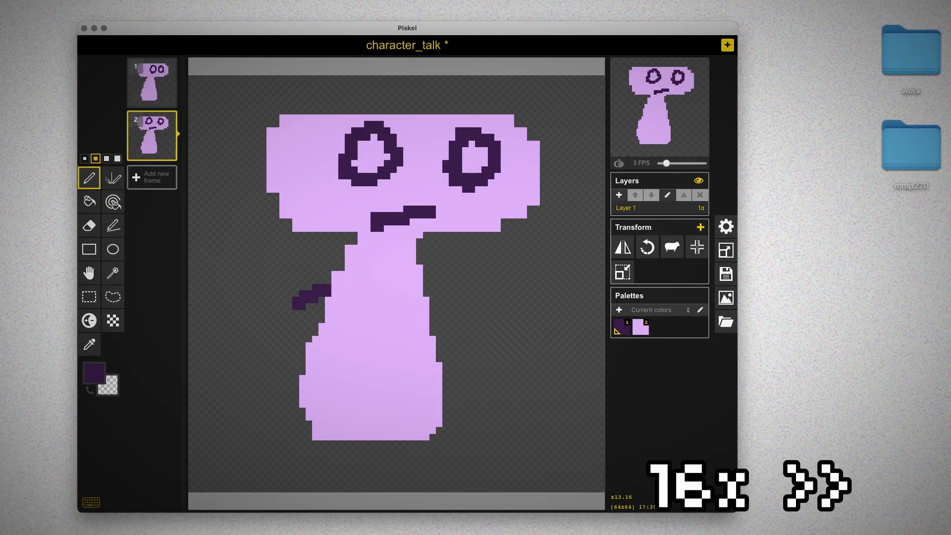
key("super+z")
key("2")
left_click_drag(325, 291, 280, 364)
left_click_drag(338, 447, 351, 473)
left_click_drag(396, 447, 409, 466)
Replace the original first frame with a duplicate of the redrawn pose and change the mouth's shape.
left_click(171, 154)
left_click(171, 64)
mouse_move(377, 226)
left_mouse_down()
mouse_move(397, 212)
mouse_move(429, 218)
left_mouse_up()
left_click(152, 188)
key("1")
Try to repaint the mouth in light purple on another duplicated frame.
left_click(171, 207)
key("2")
left_click_drag(390, 212, 442, 209)
key("super+z")
key("super+z")
key("super+z")
key("super+z")
key("super+z")
key("super+z")
Duplicate the second and third frames to extend the talking animation to four frames.
left_click(171, 154)
key("e")
key("p")
key("2")
left_click(171, 206)
Repaint the mouth on frame 4 as a small frown and set the preview speed to 4 FPS.
left_click_drag(666, 164, 663, 163)
key("2")
left_click_drag(403, 206, 437, 213)
left_click(423, 238)
key("1")
left_click_drag(437, 212, 450, 205)
key("super+z")
left_click_drag(663, 164, 668, 164)
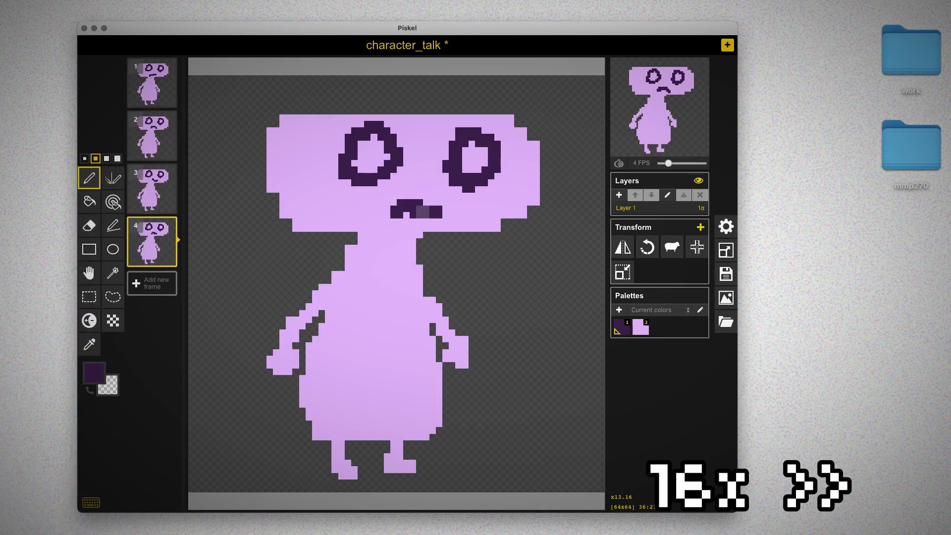
Try covering and redrawing the mouth slightly higher on the talking frame.
key("super+z")
key("super+z")
left_click_drag(403, 215, 443, 199)
key("2")
left_click_drag(403, 215, 440, 199)
key("1")
key("super+z")
key("super+z")
key("super+z")
key("super+z")
key("super+z")
key("super+z")
key("super+z")
key("super+z")
key("super+z")
key("super+z")
Duplicate the talking frame three times and paint a new dark purple mouth on one of the copies.
key("shift+n")
key("shift+n")
key("shift+n")
key("Up")
key("Up")
key("Up")
key("Down")
key("Down")
mouse_move(395, 204)
left_mouse_down()
mouse_move(432, 206)
mouse_move(423, 199)
mouse_move(437, 212)
mouse_move(436, 200)
left_mouse_up()
Undo the latest frame edits and duplicate the frame again to complete a five-frame talking animation.
key("Down")
key("shift+n")
key("super+z")
key("super+z")
key("super+z")
key("super+z")
key("super+z")
key("shift+n")
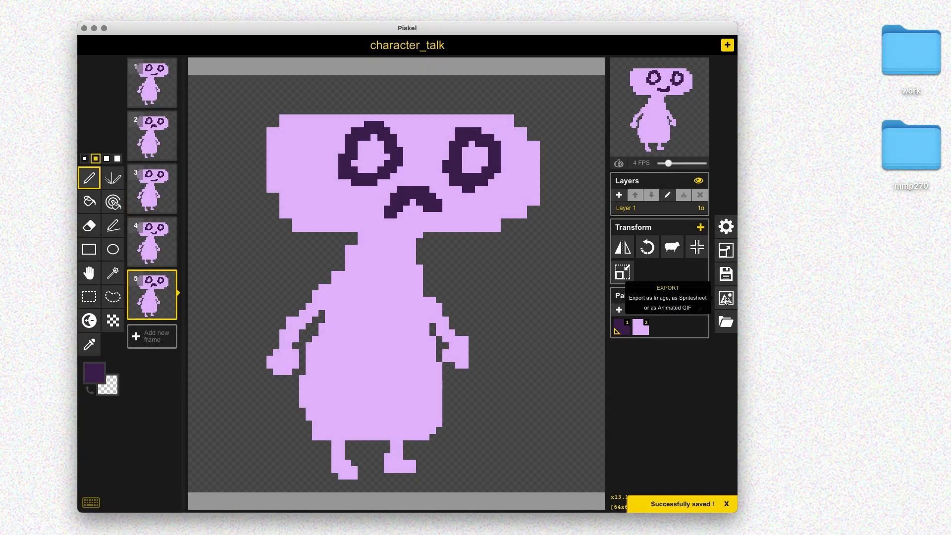
Export the talking animation as the PNG spritesheet character_talk in the Character_Animation folder.
left_click(725, 299)
left_click(627, 282)
left_click(578, 362)
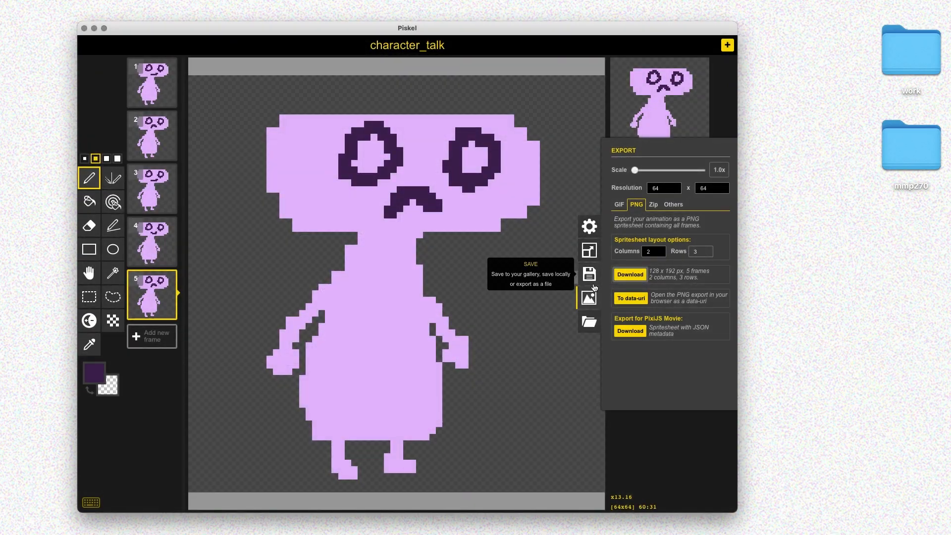
left_click(590, 297)
In Finder, show the Character_Animation folder as a list and compress its seven character PNG spritesheets into one archive.
key("super+3")
key("super+2")
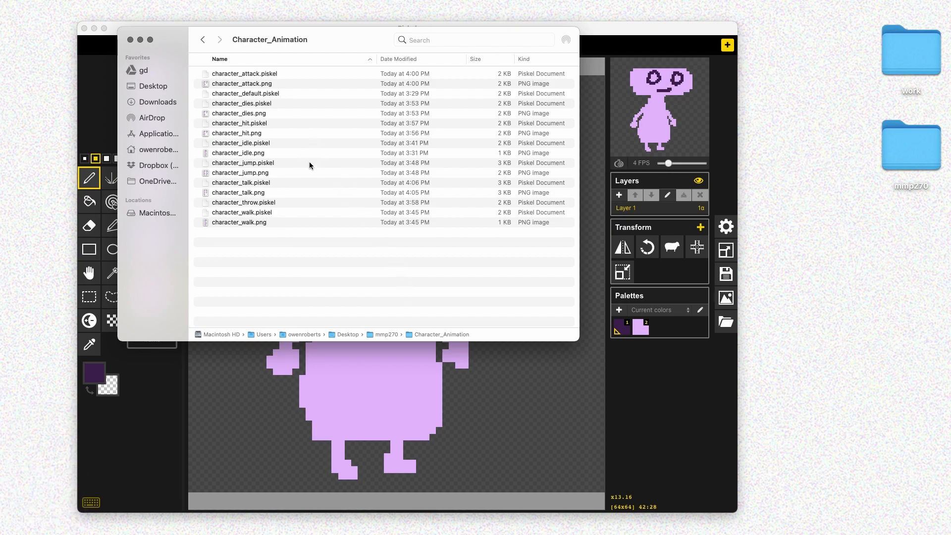
left_click(270, 85)
left_click(261, 113, "super")
left_click(248, 133, "super")
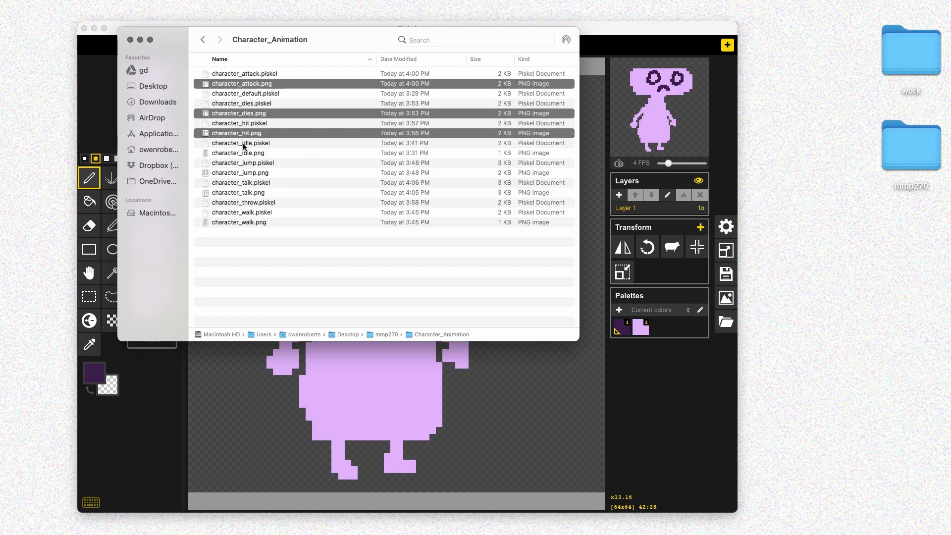
left_click(243, 153, "super")
left_click(235, 173, "super")
left_click(231, 193, "super")
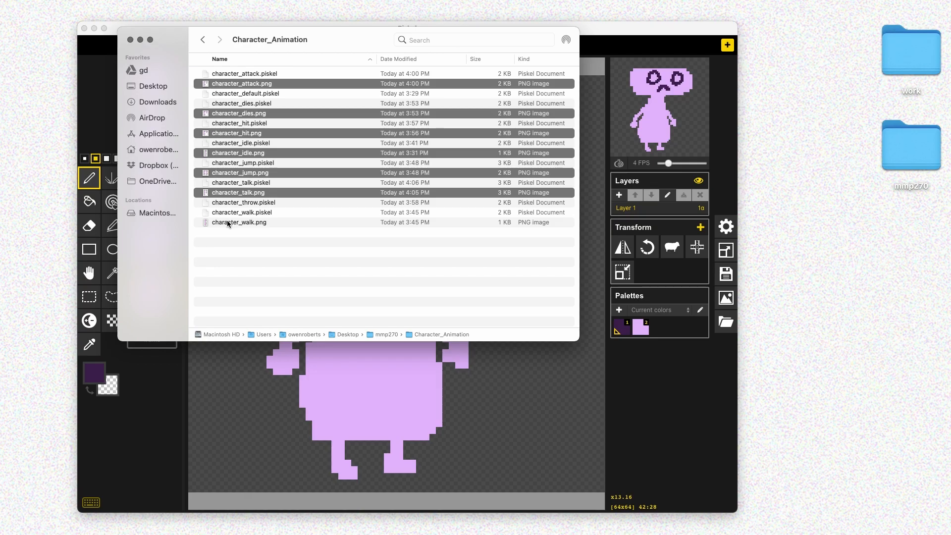
left_click(228, 222, "super")
right_click(229, 222)
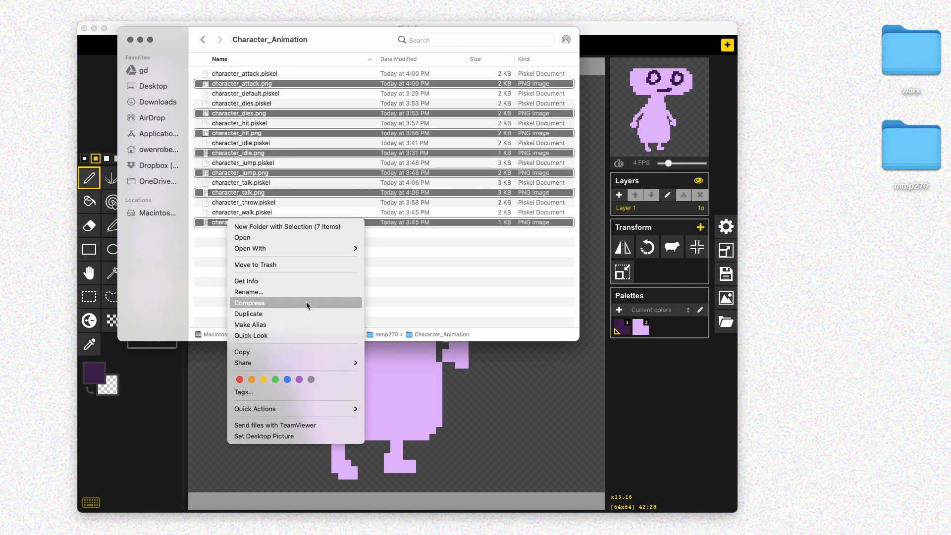
left_click(306, 302)
Rename the zip archive as character_animations.zip.
key("Return")
type("character_A")
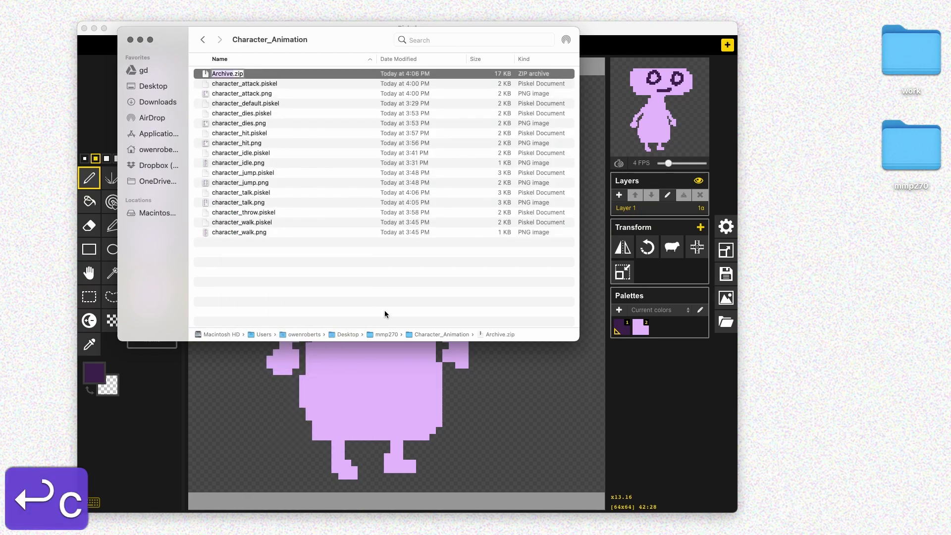
type("ni")
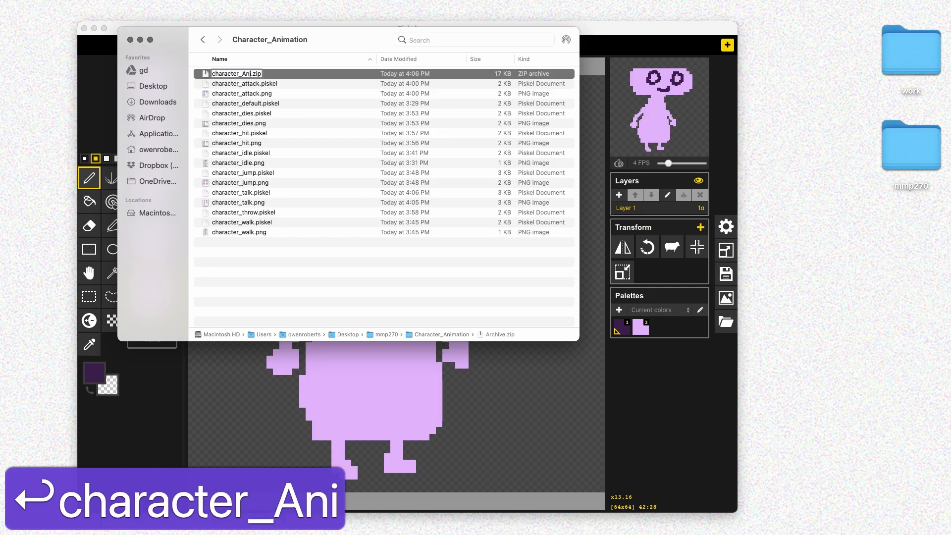
key("BackSpace")
key("BackSpace")
key("BackSpace")
type("animations")
key("Return")
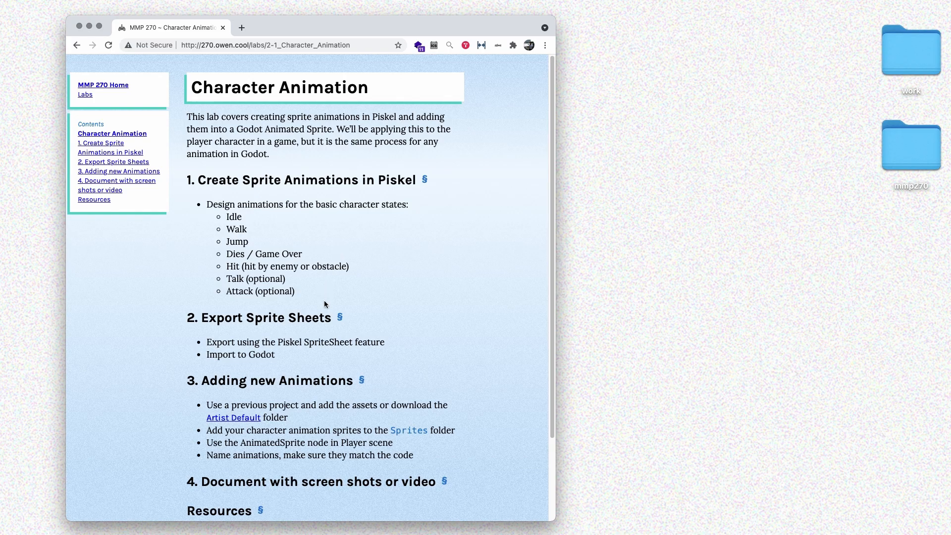
Download the Artist Default folder from the lab page, open its Sprites folder in Finder and shrink that window's height.
left_click(226, 424)
left_click(257, 115)
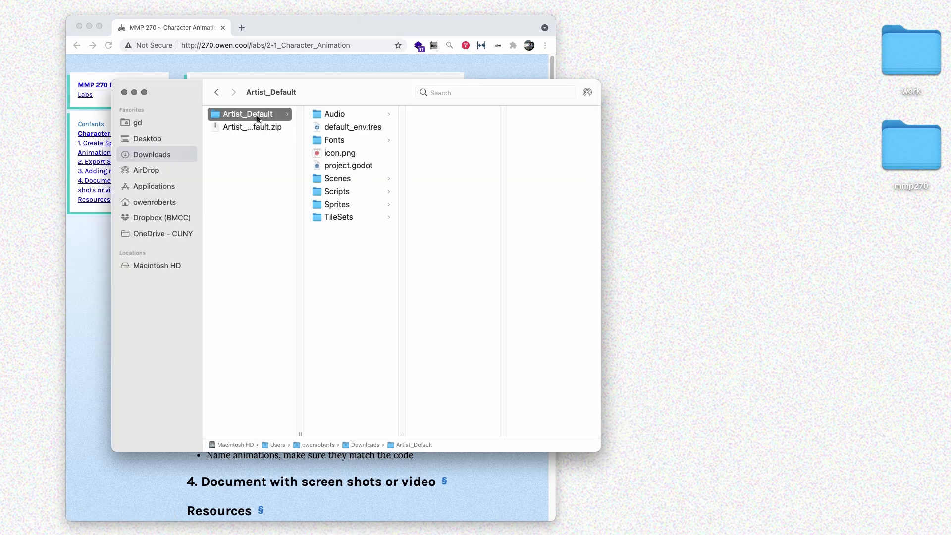
left_click(345, 204)
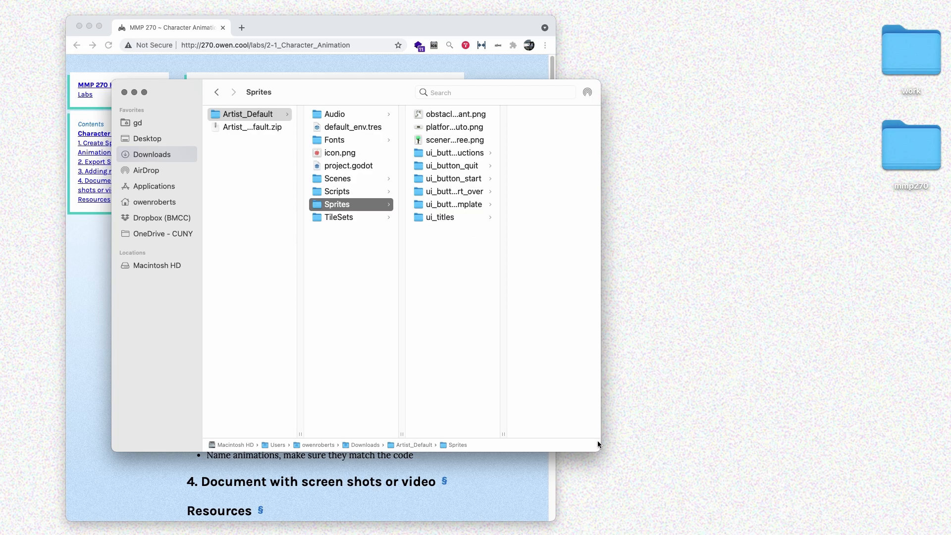
left_click_drag(597, 420, 616, 254)
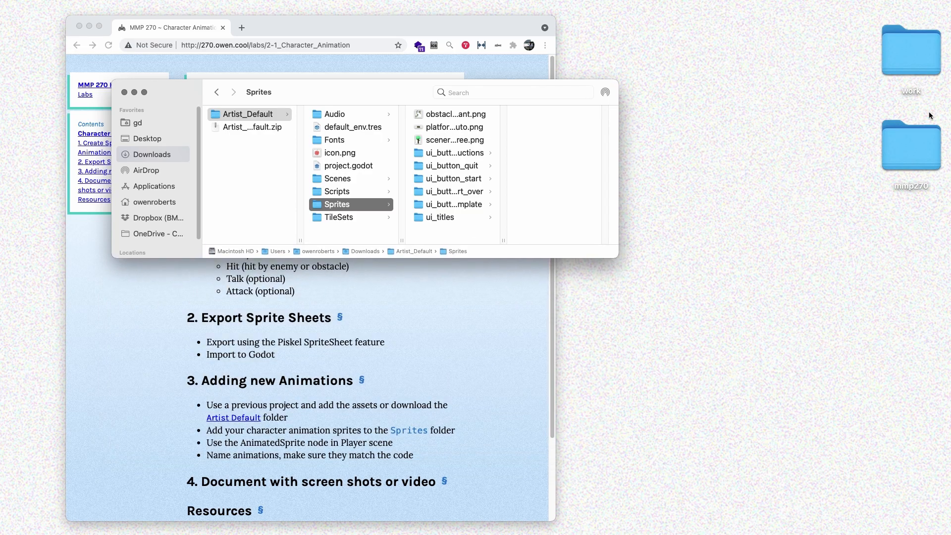
Open the mmp270 folder in a second Finder window below the first and show the contents of its MyGame folder.
double_click(911, 156)
left_click_drag(424, 250, 384, 286)
left_click(350, 338)
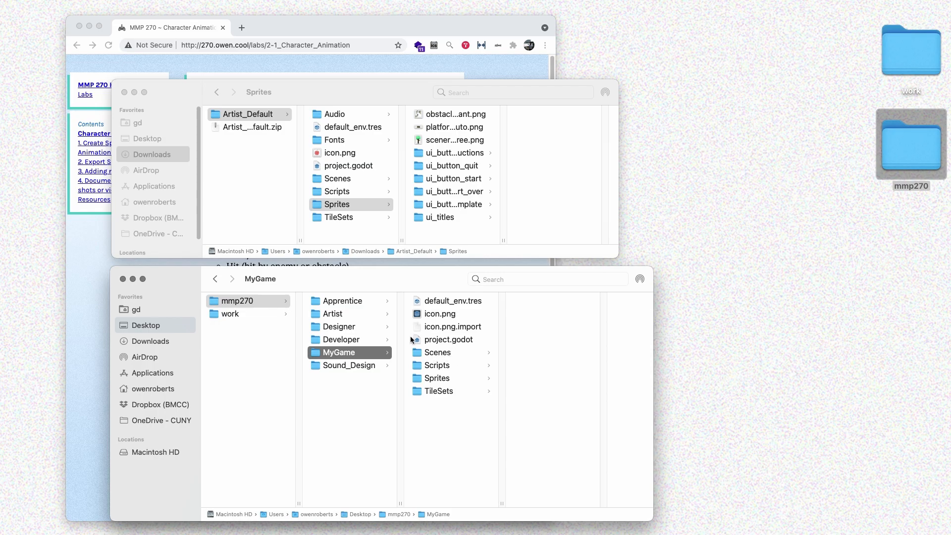
Move the Artist_Default folder from Downloads into the Artist folder of mmp270.
left_click(354, 315)
left_click_drag(248, 113, 446, 436)
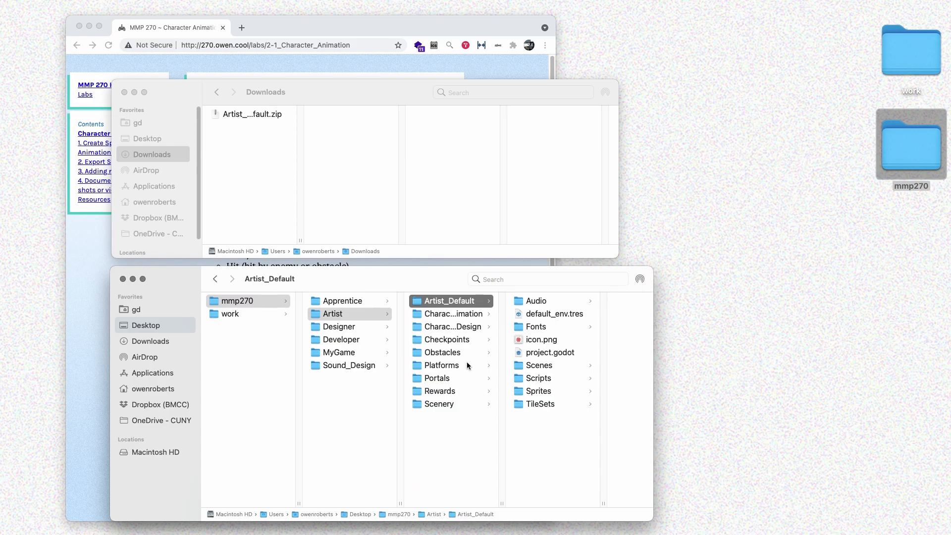
Select all seven character PNG spritesheets in the Artist folder's Character_Animation folder and copy them.
left_click(452, 315)
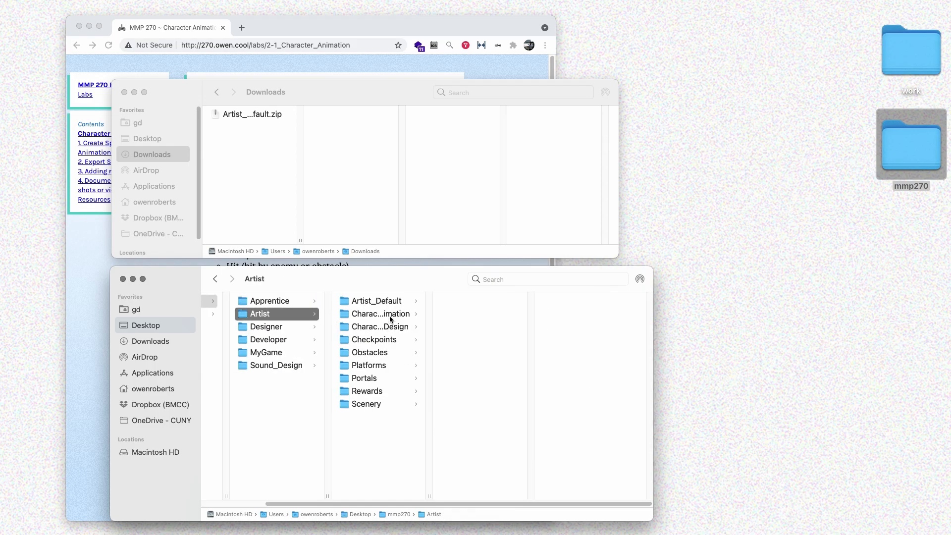
left_click(452, 329)
left_click(468, 366, "super")
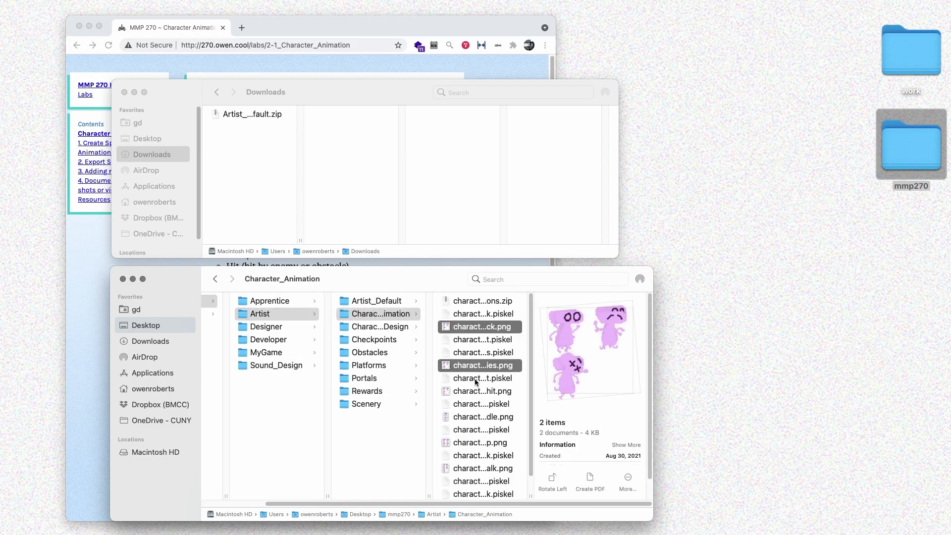
left_click(474, 392, "super")
scroll(474, 395, "down", 1)
left_click(474, 402, "super")
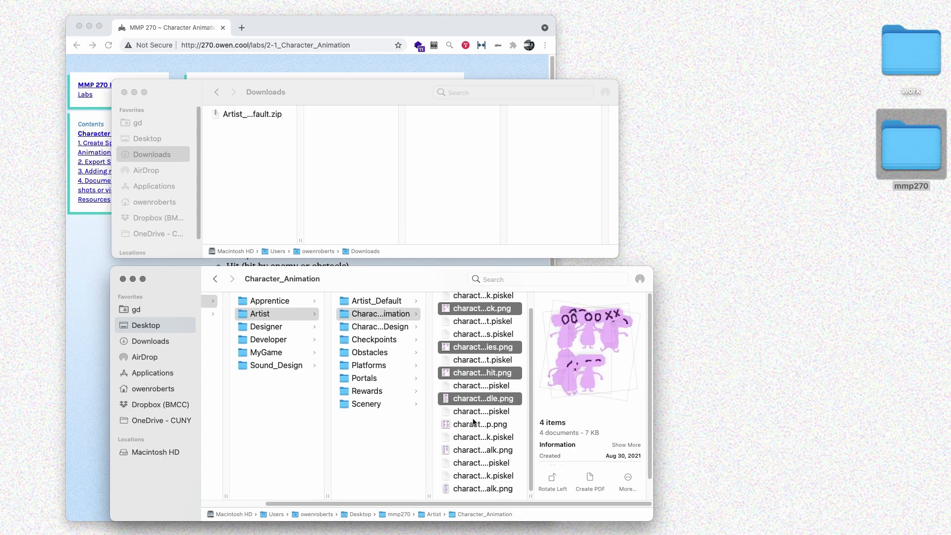
left_click(474, 425, "super")
left_click(472, 451, "super")
left_click(465, 489, "super")
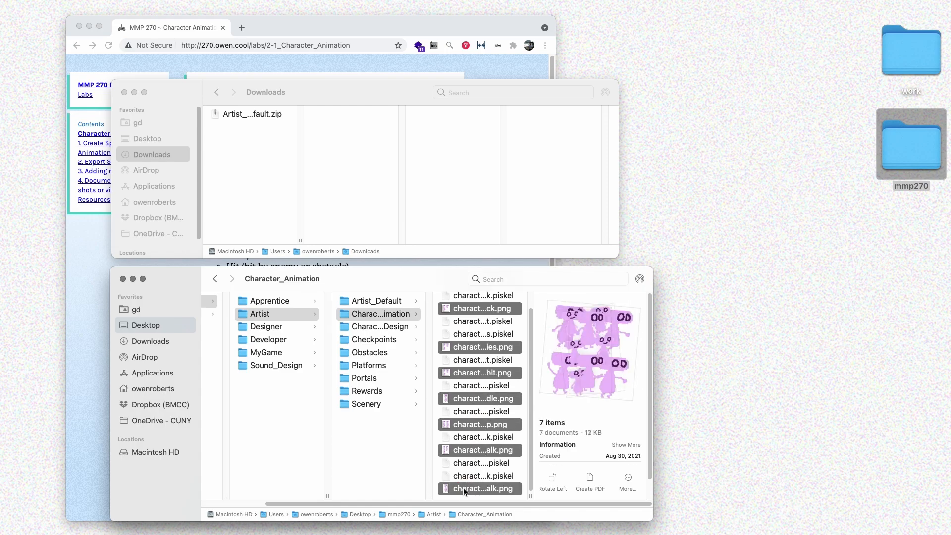
key("super+c")
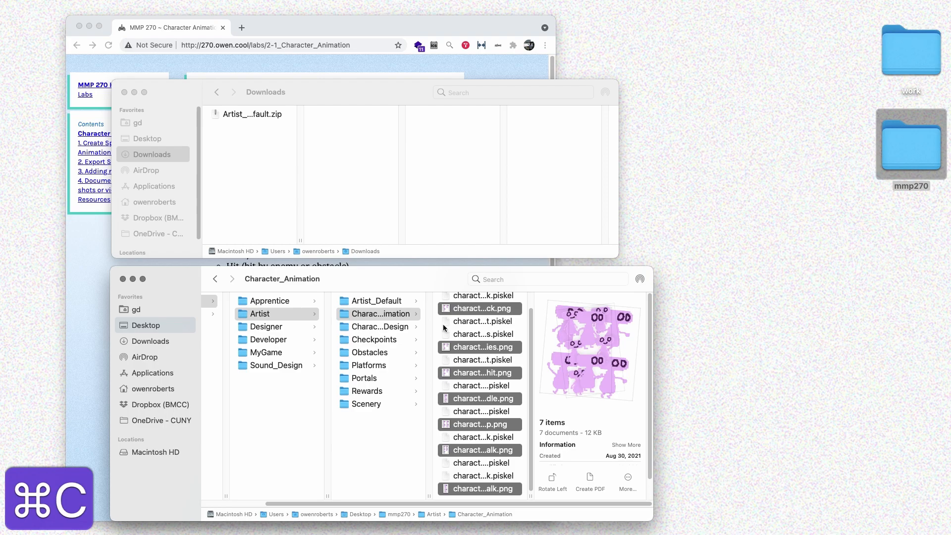
Paste the copied character spritesheets into the Sprites folder of Artist_Default.
left_click(402, 300)
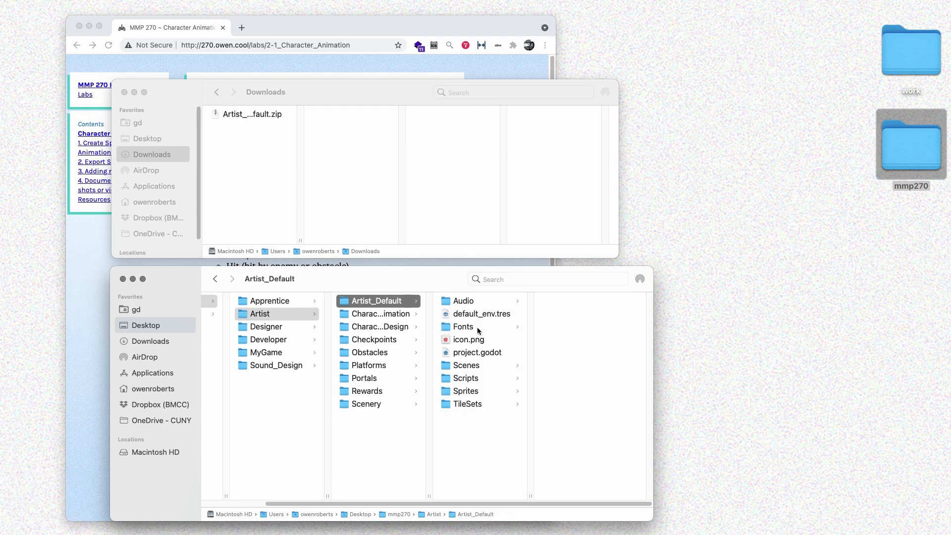
left_click(482, 381)
left_click(476, 393)
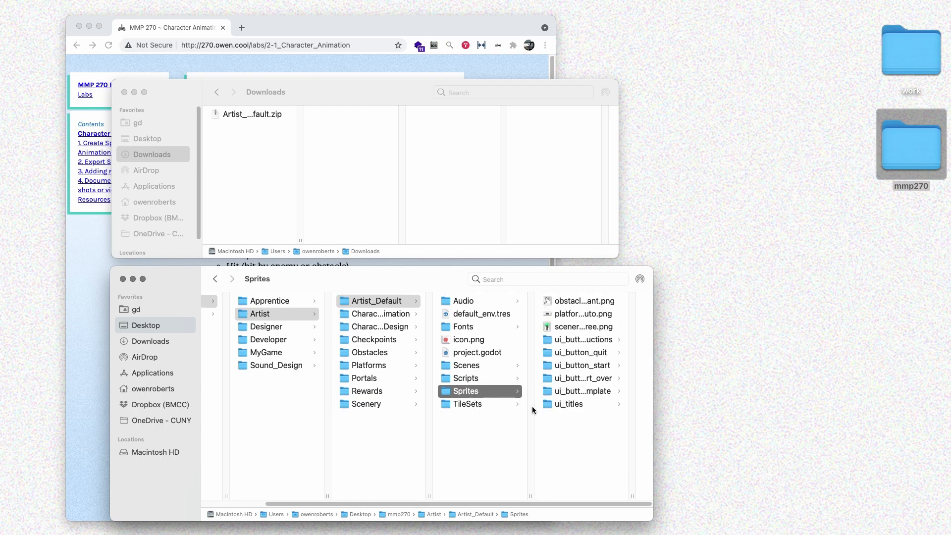
key("super+v")
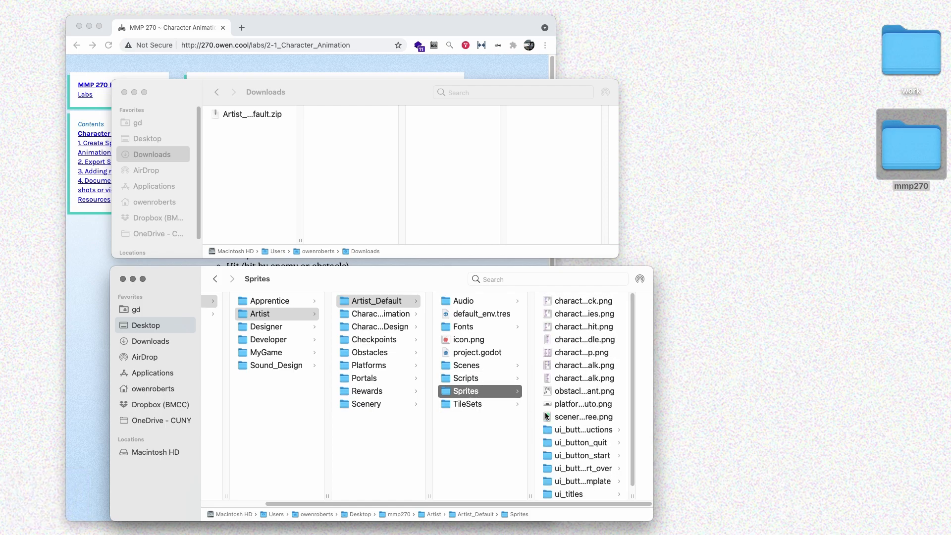
Open Artist_Default's project.godot in Godot and check the project's Sprites folder for the character PNG files.
left_click(487, 353)
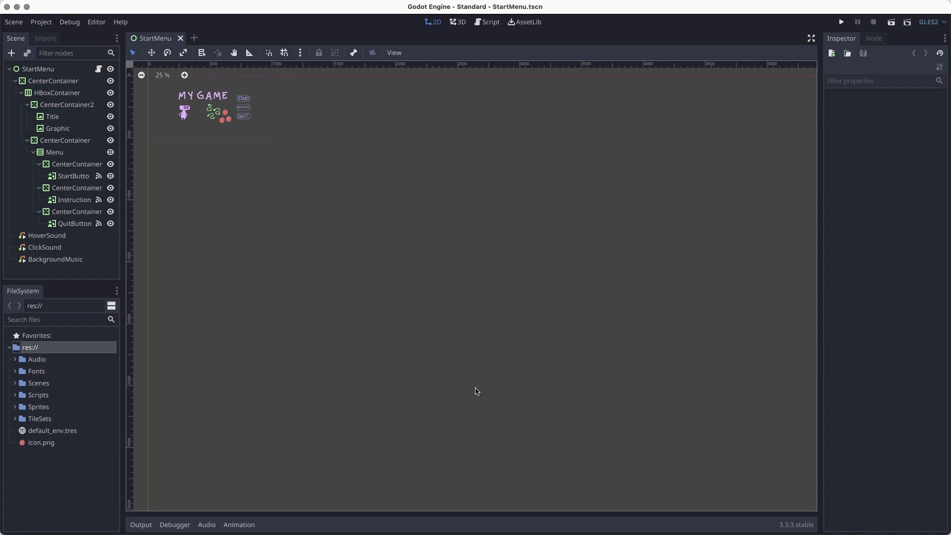
left_click(15, 407)
scroll(60, 416, "down", 5)
left_click(65, 374)
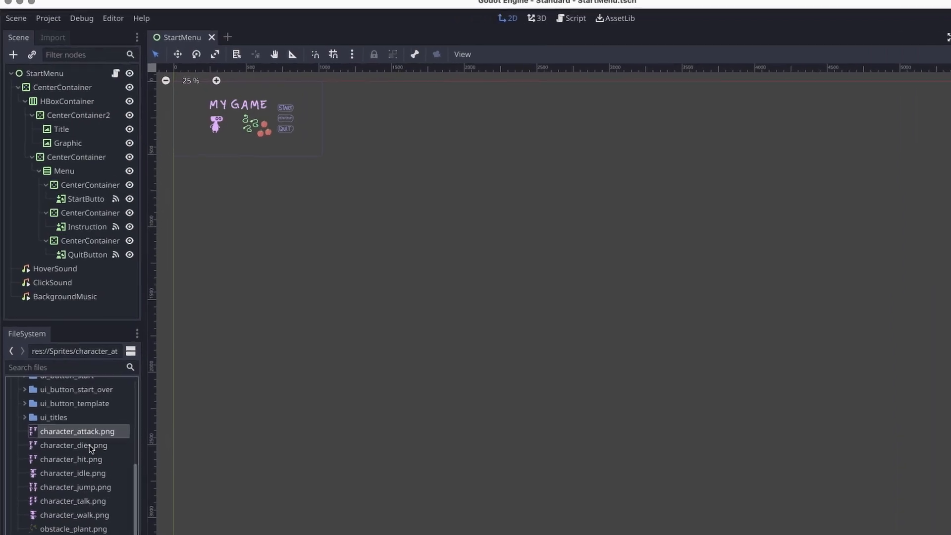
left_click(48, 35)
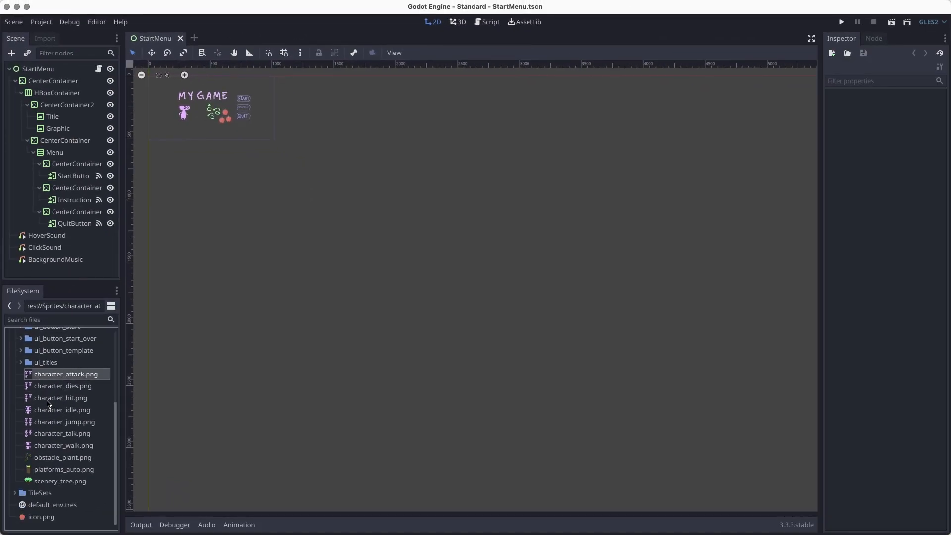
scroll(45, 411, "up", 5)
left_click(15, 407)
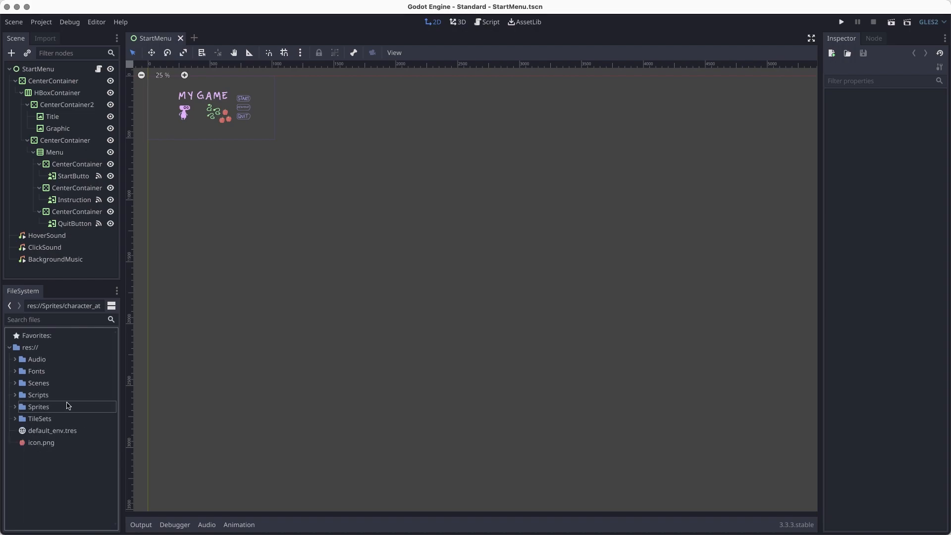
Open DefaultScene.tscn from the project's Scenes folder and frame its platforms and player in the 2D view.
left_click(16, 383)
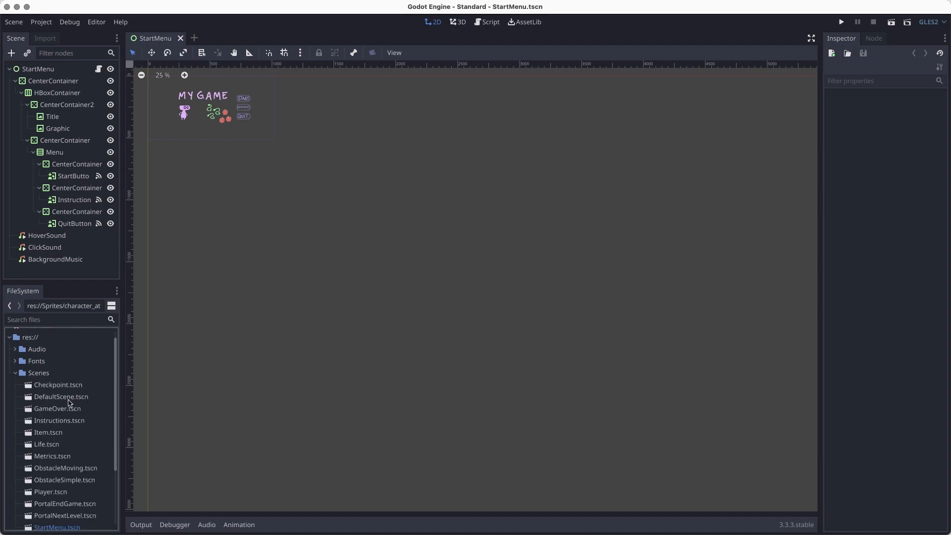
double_click(72, 398)
left_click_drag(244, 312, 352, 425)
scroll(327, 328, "up", 5)
scroll(327, 328, "up", 4)
left_click_drag(395, 322, 347, 406)
scroll(423, 372, "right", 1)
scroll(386, 286, "up", 3)
scroll(386, 287, "up", 1)
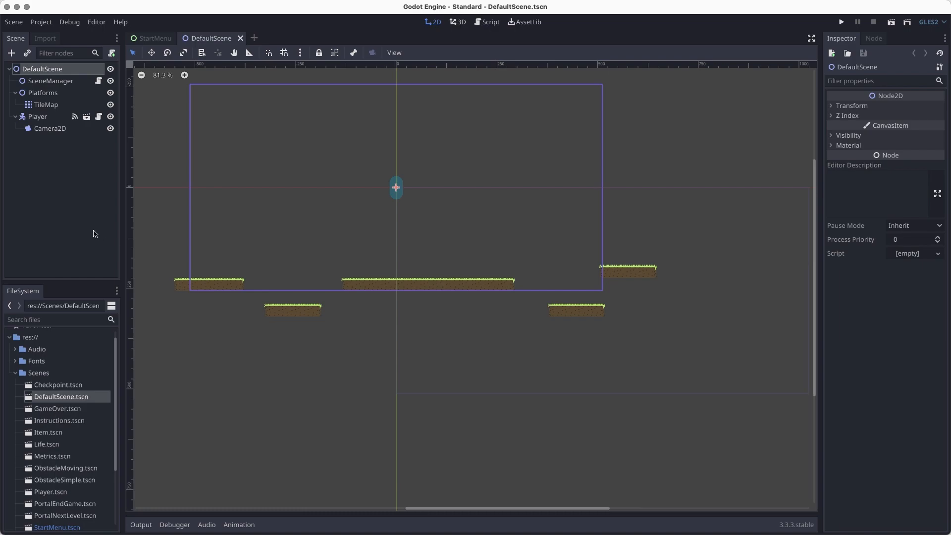
Open the Player instance's own scene for editing and read the configuration warning on its AnimatedSprite node.
left_click(87, 117)
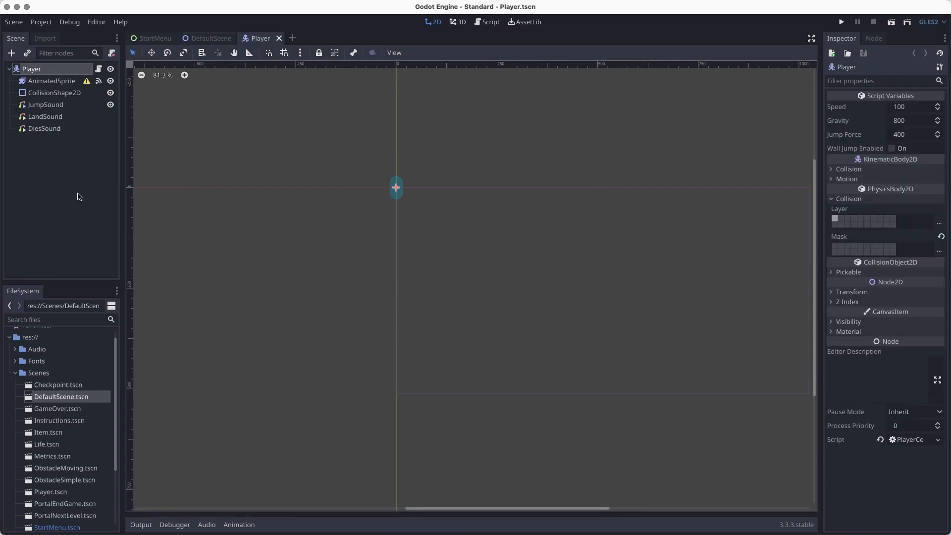
left_click(52, 80)
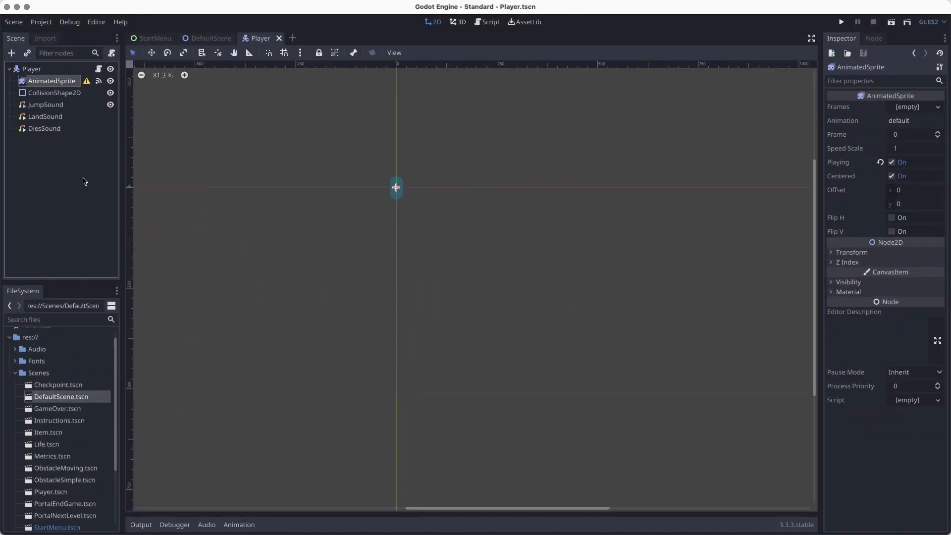
left_click(87, 81)
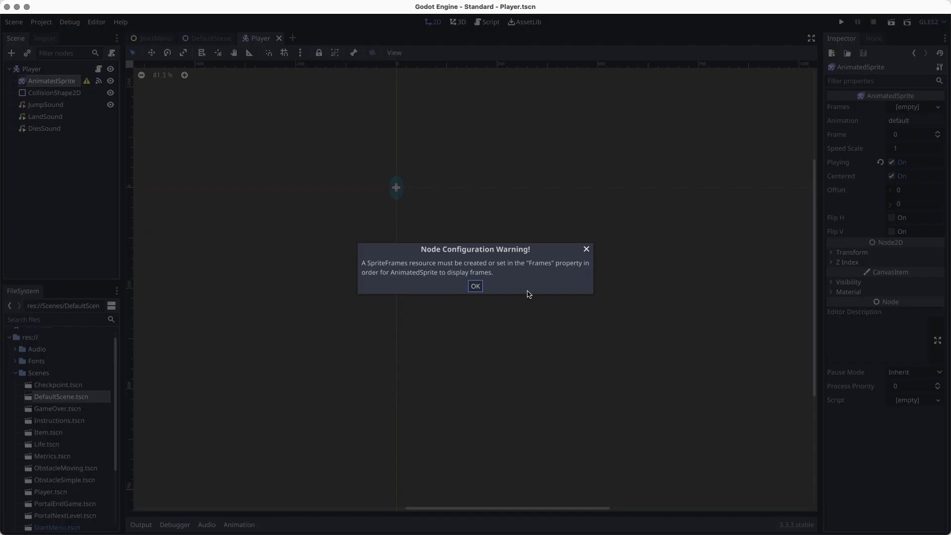
left_click(475, 286)
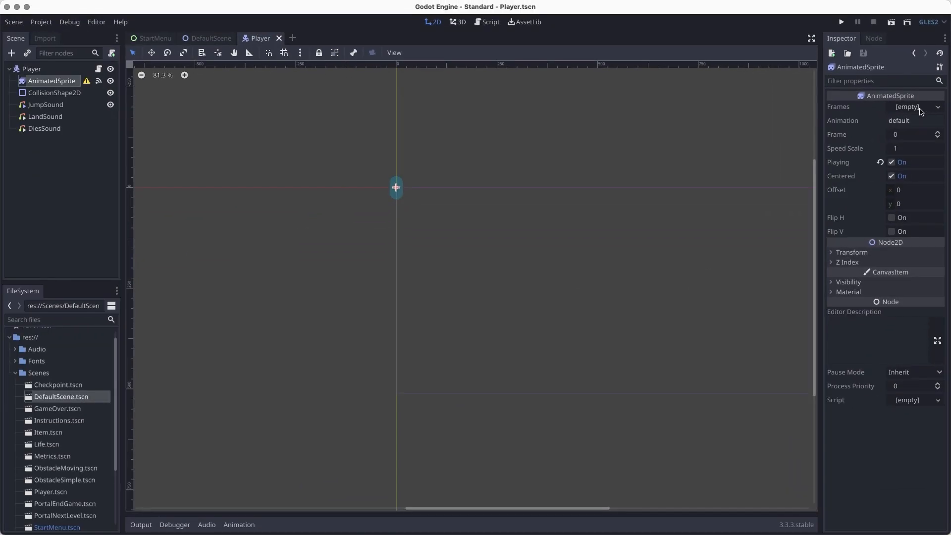
Assign a new SpriteFrames resource to the AnimatedSprite's Frames property and delete its default animation.
left_click(894, 124)
left_click(868, 150)
left_click(910, 107)
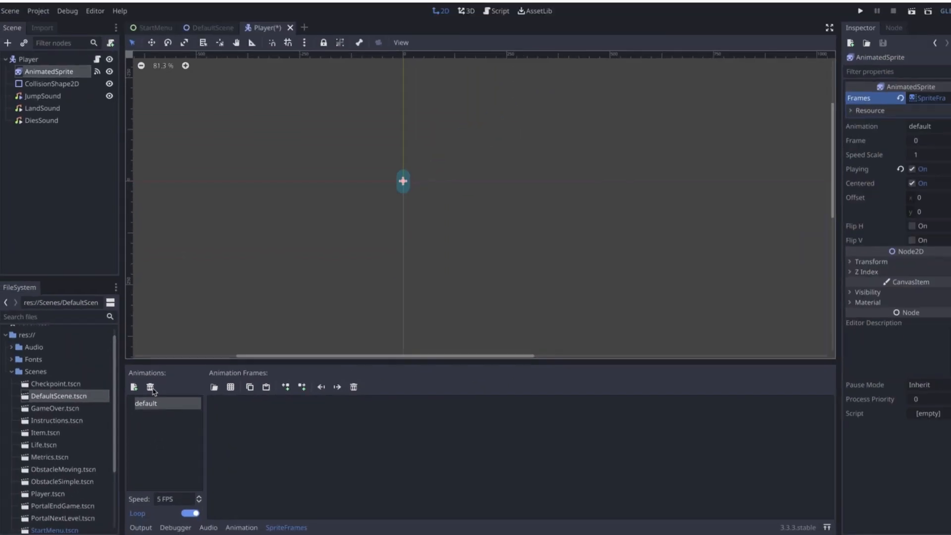
left_click(150, 387)
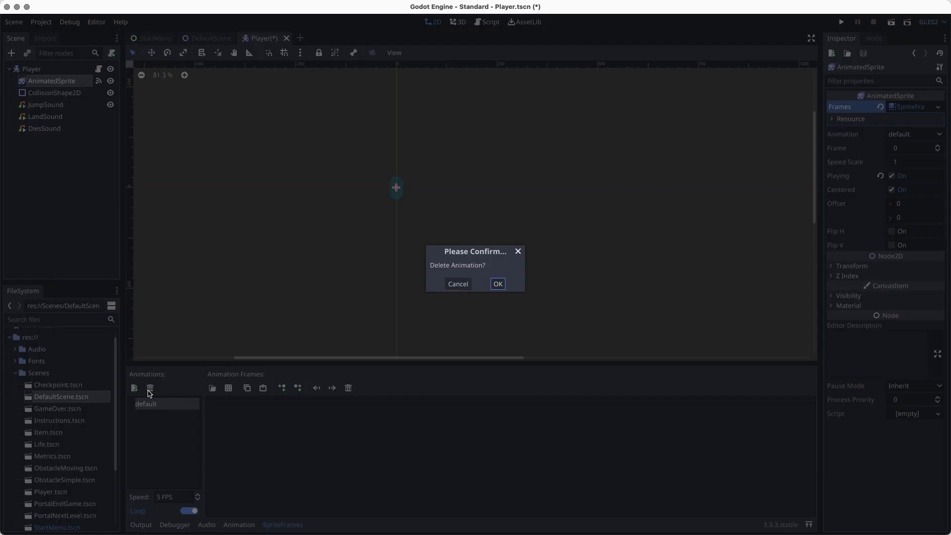
left_click(498, 284)
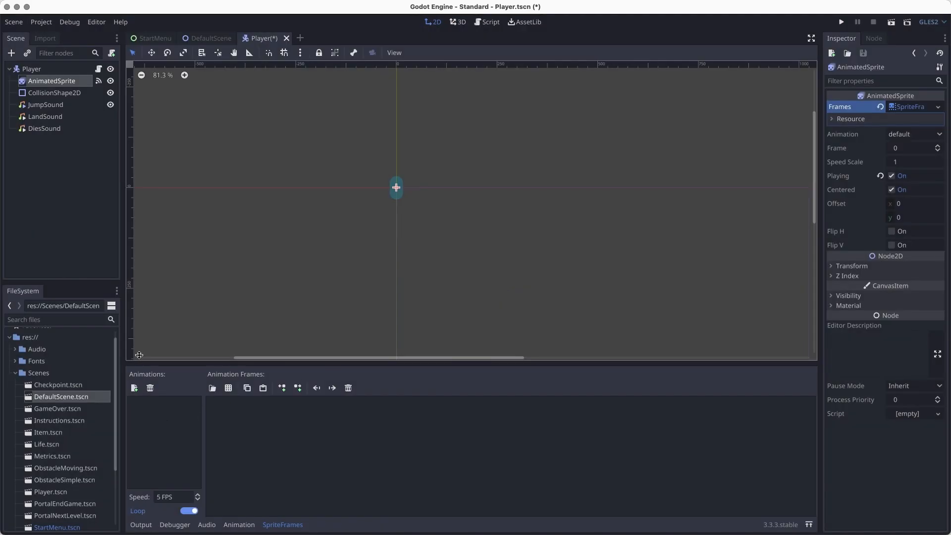
Examine the update animation section of the Player's PlayerController.gd script for the animation names it plays.
left_click(99, 69)
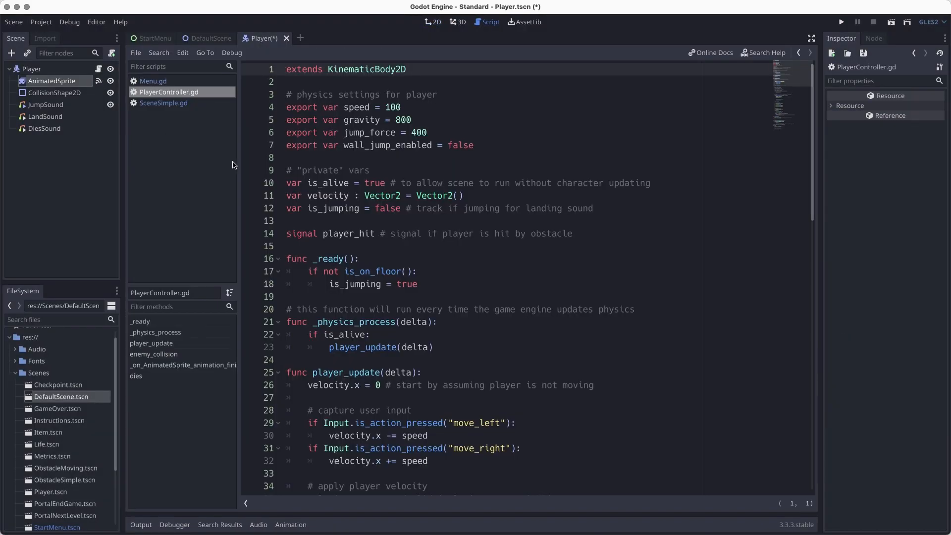
scroll(390, 188, "down", 6)
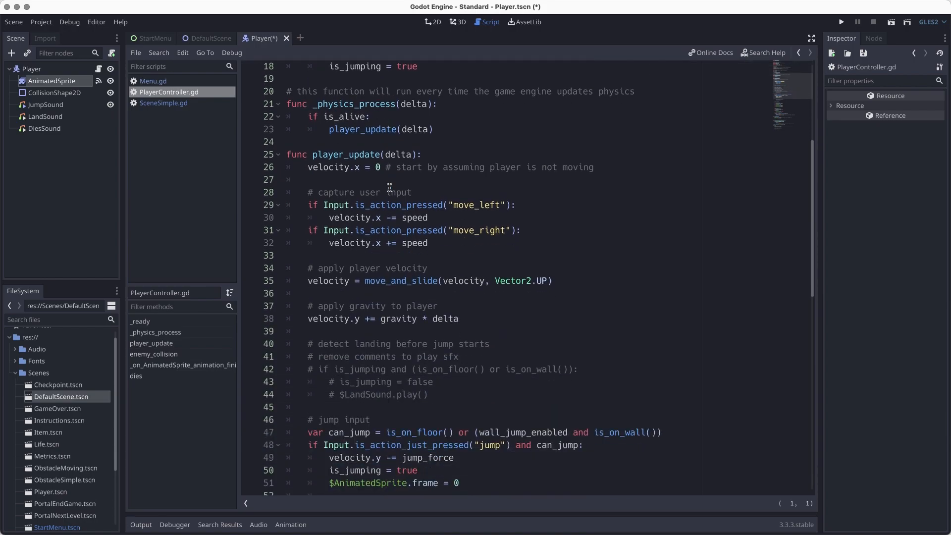
scroll(389, 188, "down", 8)
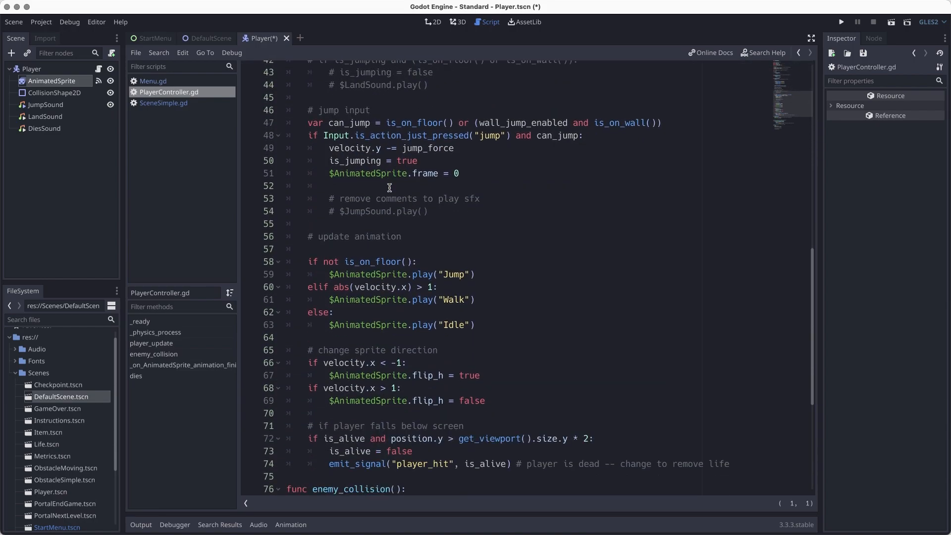
scroll(400, 218, "down", 1)
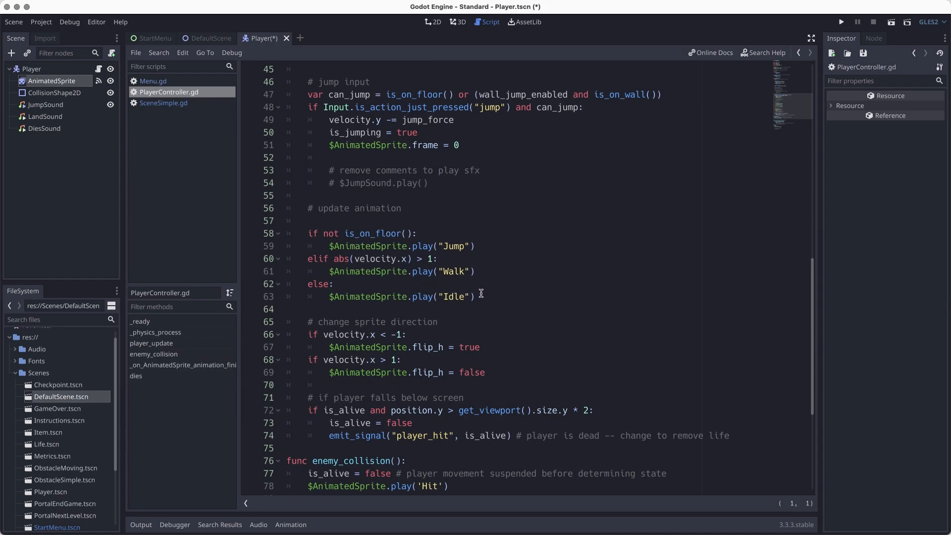
left_click_drag(489, 297, 258, 237)
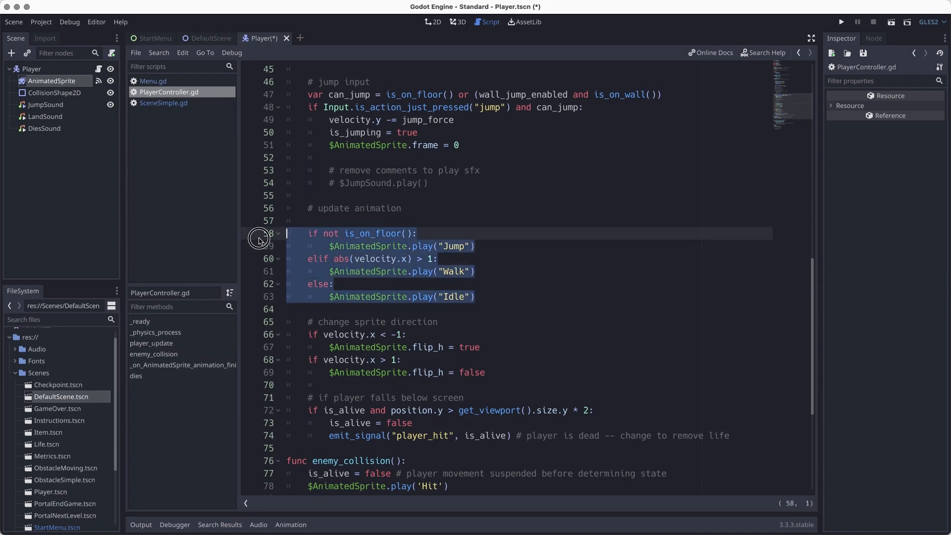
left_click(313, 242)
double_click(454, 246)
double_click(452, 271)
double_click(453, 296)
left_click(521, 298)
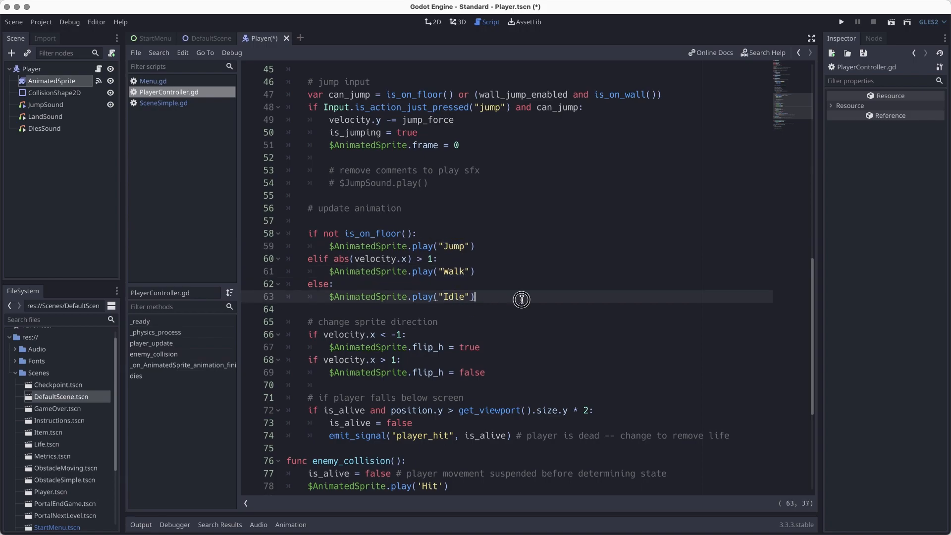
Save the Player scene, return to the 2D view and reopen the AnimatedSprite's SpriteFrames for editing.
key("super+s")
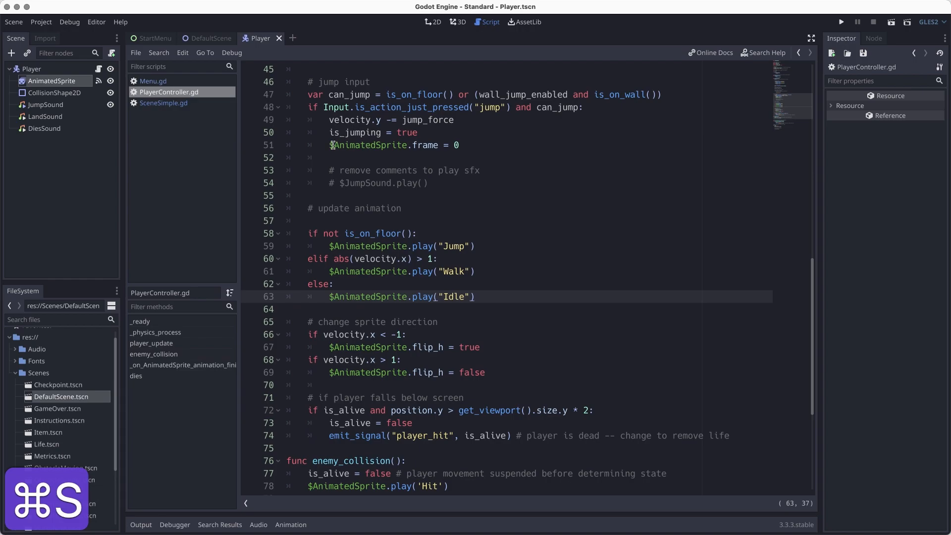
left_click(430, 21)
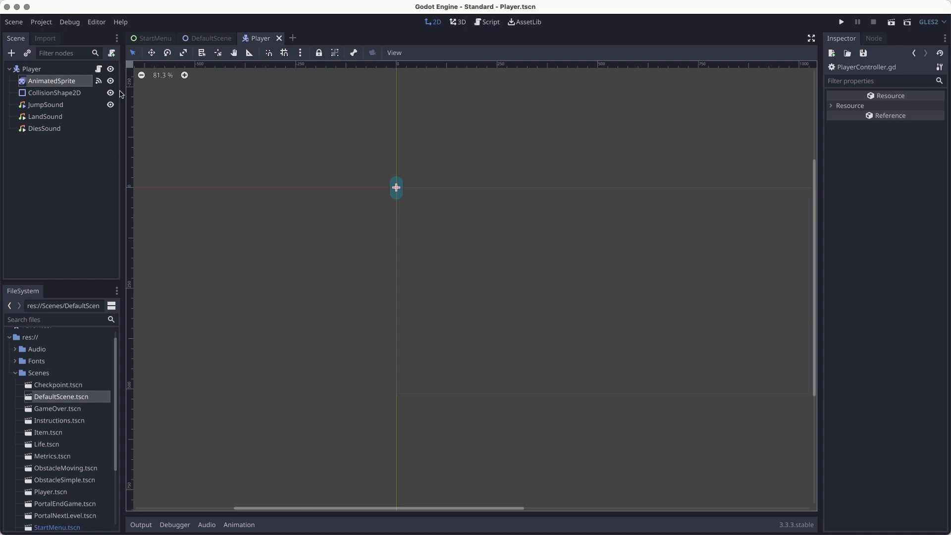
left_click(77, 82)
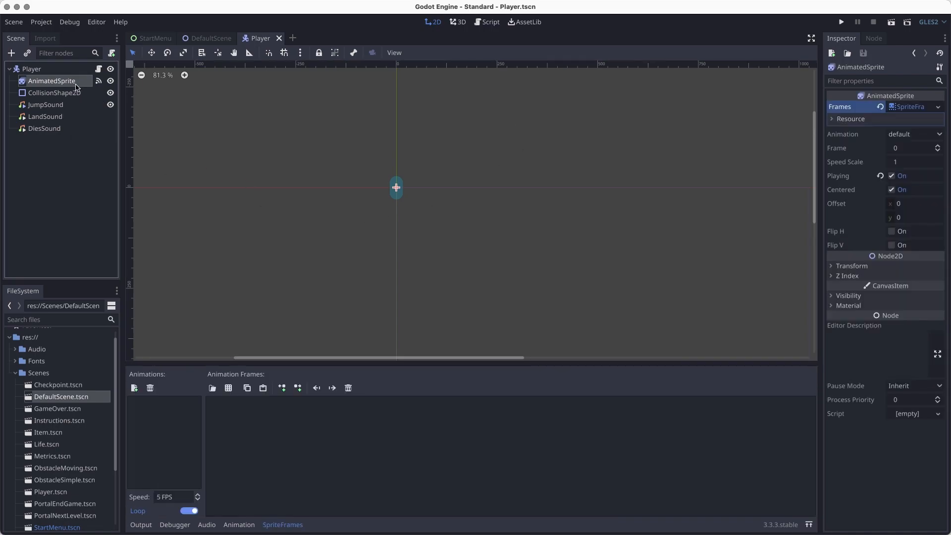
left_click(894, 108)
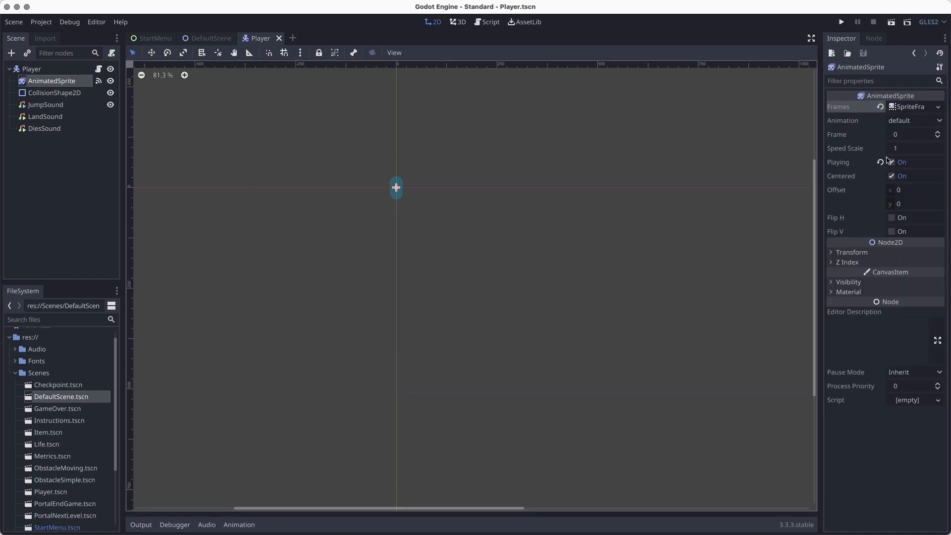
left_click(913, 108)
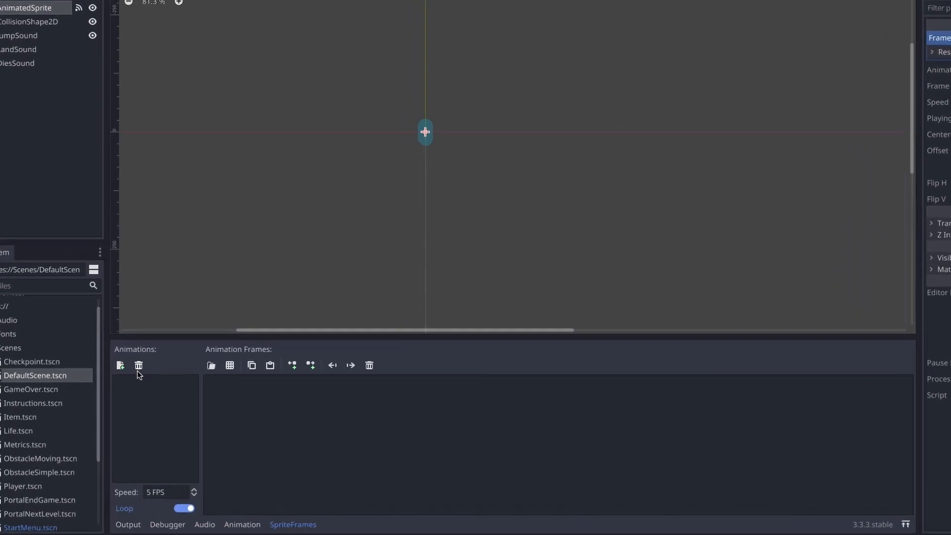
Add a new animation to the AnimatedSprite's SpriteFrames and name it Idle.
left_click(119, 366)
left_click(140, 384)
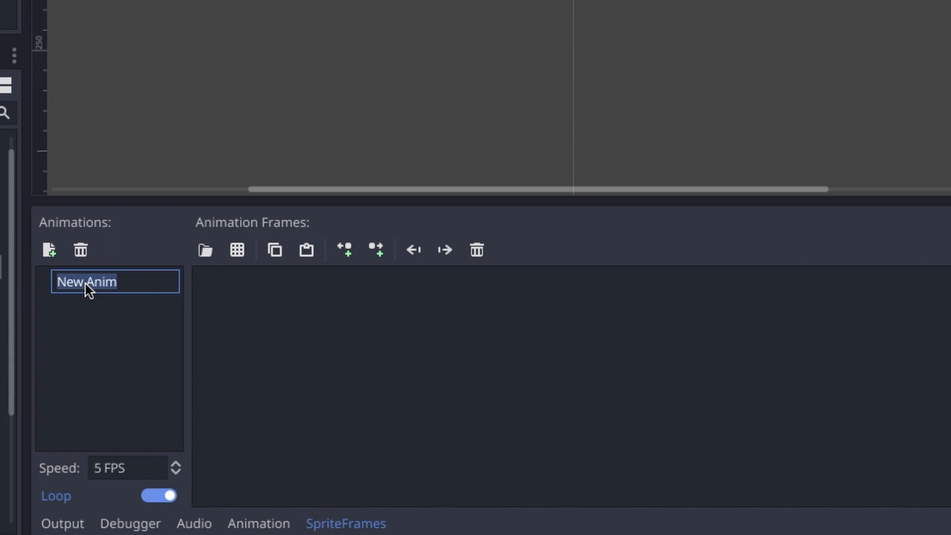
type("Idle")
key("Return")
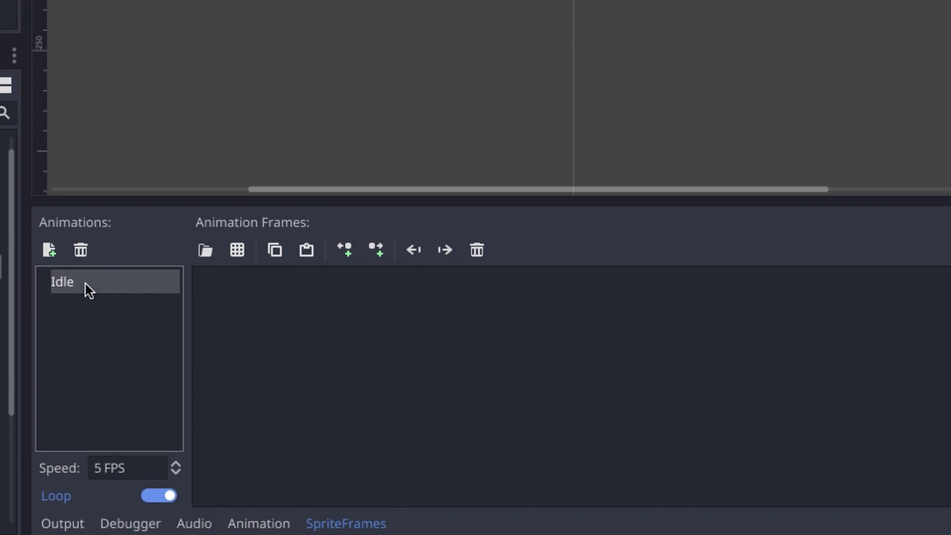
Add a second animation to the AnimatedSprite's SpriteFrames and name it Jump.
left_click(49, 250)
double_click(92, 305)
triple_click(92, 306)
type("Jump")
key("Return")
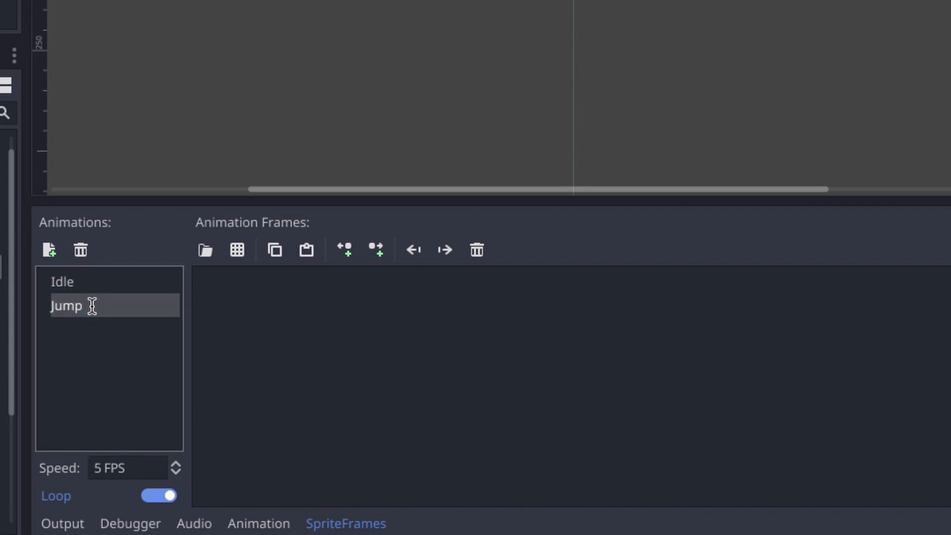
Add a third animation to the SpriteFrames and name it Walk.
left_click(49, 250)
double_click(94, 330)
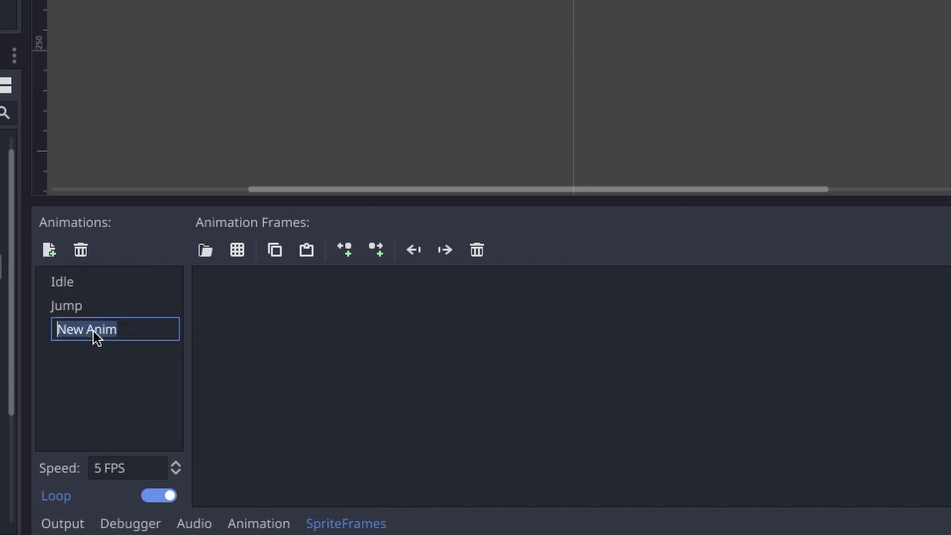
triple_click(94, 329)
type("Walk")
key("Return")
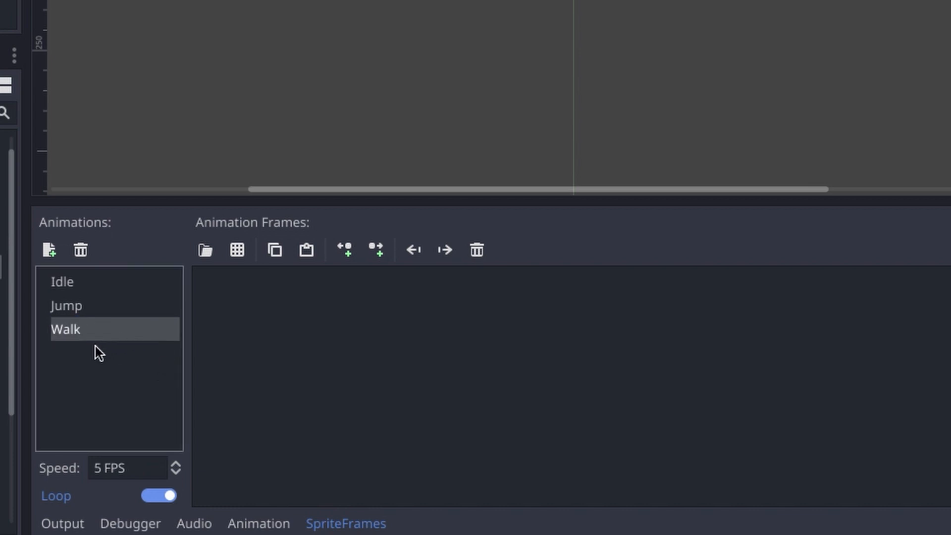
Open character_idle.png from the Sprites folder as the sprite sheet for the Idle animation.
left_click(94, 289)
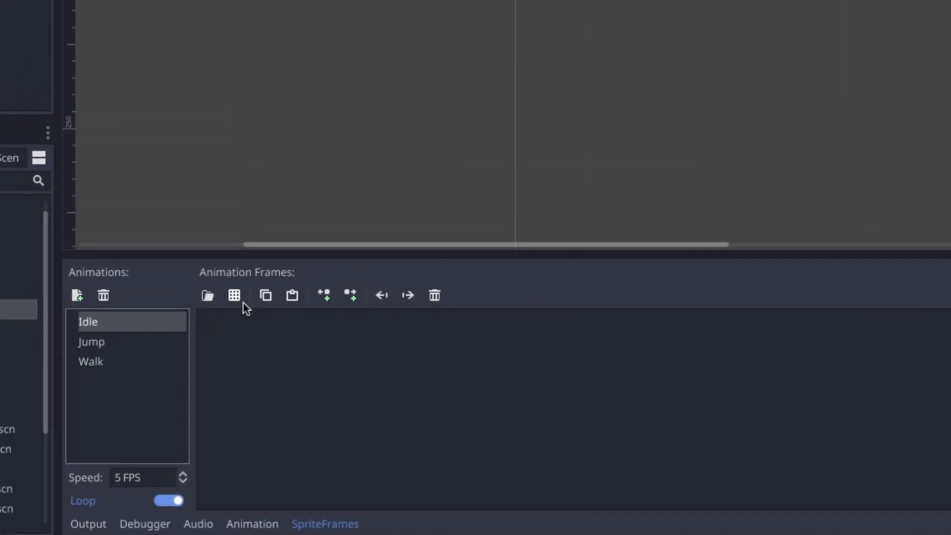
left_click(213, 228)
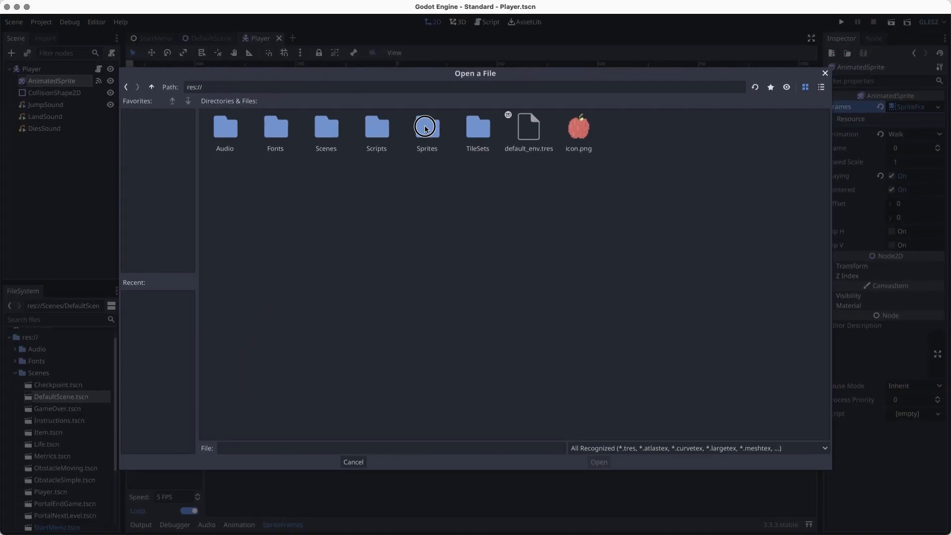
double_click(425, 129)
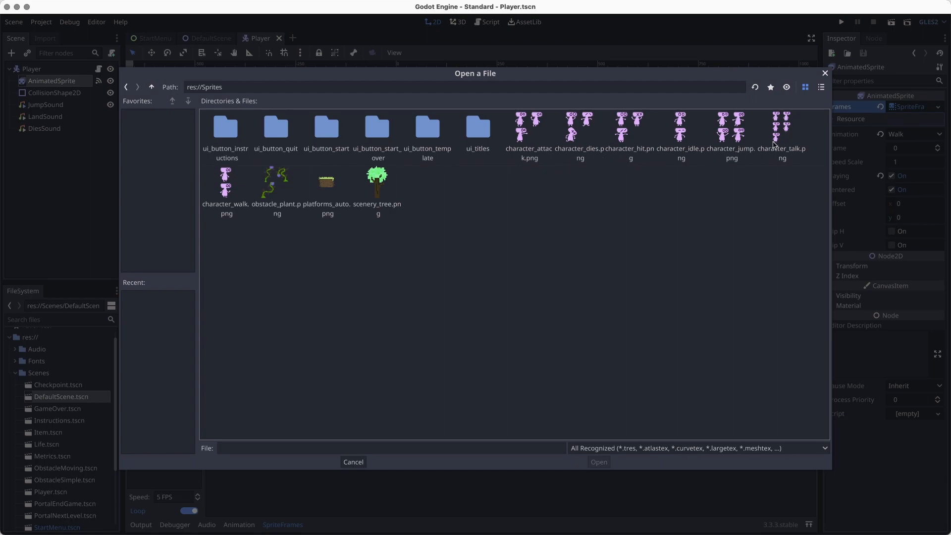
left_click(680, 141)
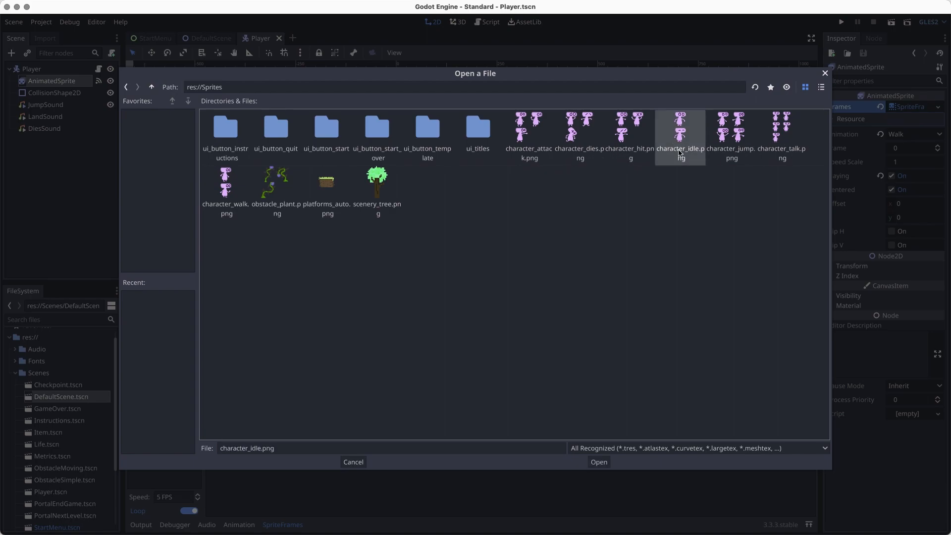
left_click(598, 462)
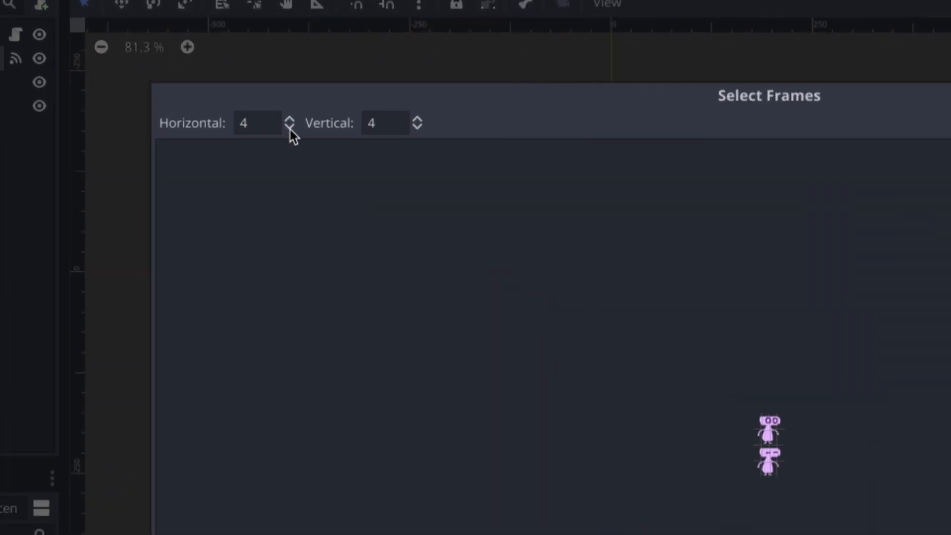
Divide the idle sprite sheet into 1 horizontal and 2 vertical frames and add both frames to the Idle animation.
left_click(236, 114)
left_click(290, 129)
left_click(290, 128)
left_click(417, 128)
left_click(417, 127)
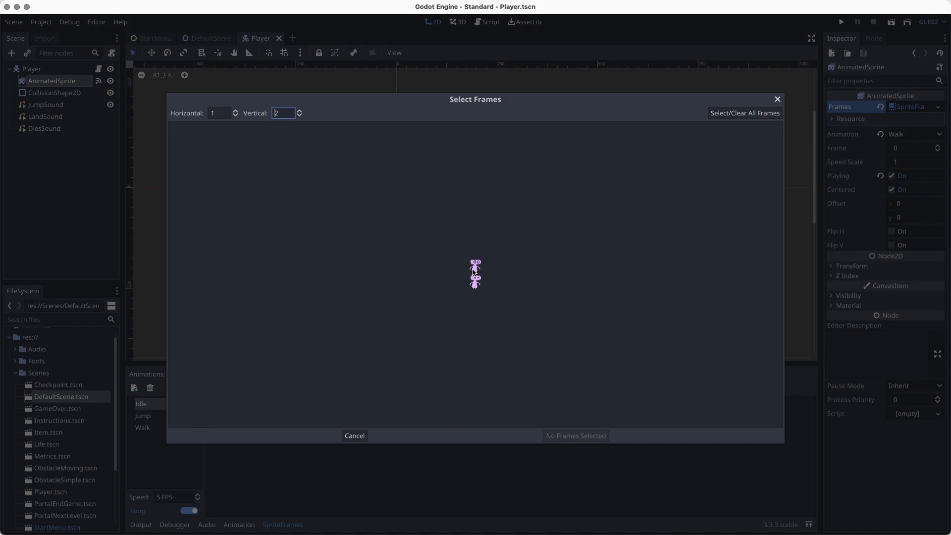
left_click(769, 430)
left_click(770, 461)
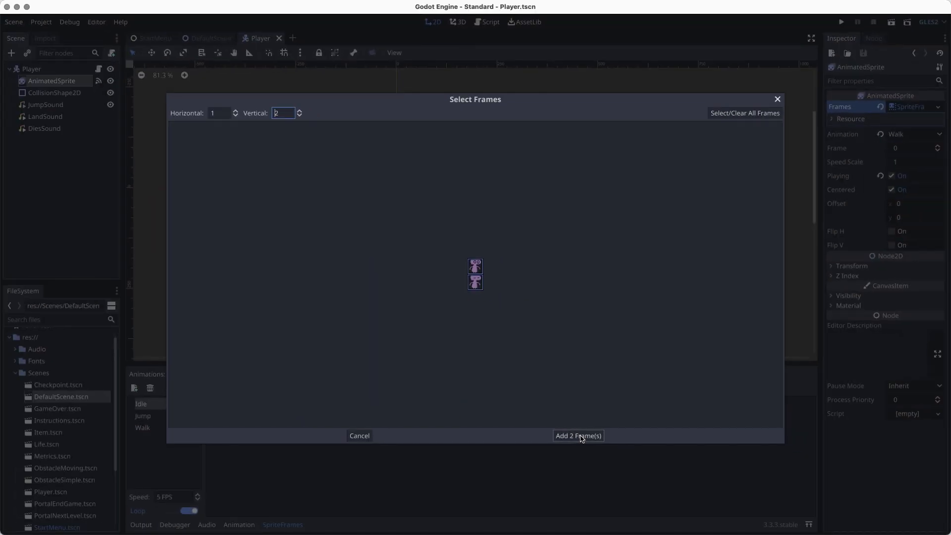
left_click(581, 436)
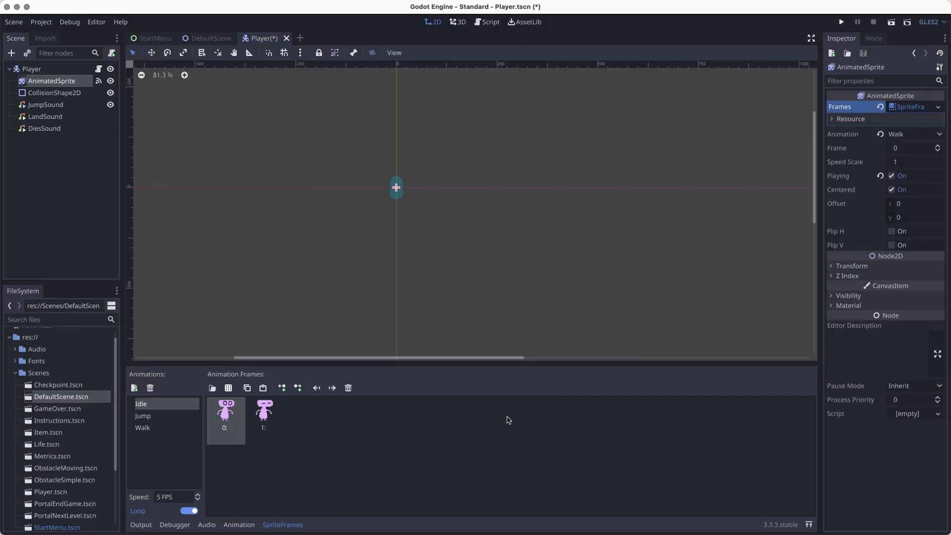
Set the AnimatedSprite's Animation property to Idle and keep Playing enabled to preview it in the viewport.
scroll(387, 201, "up", 6)
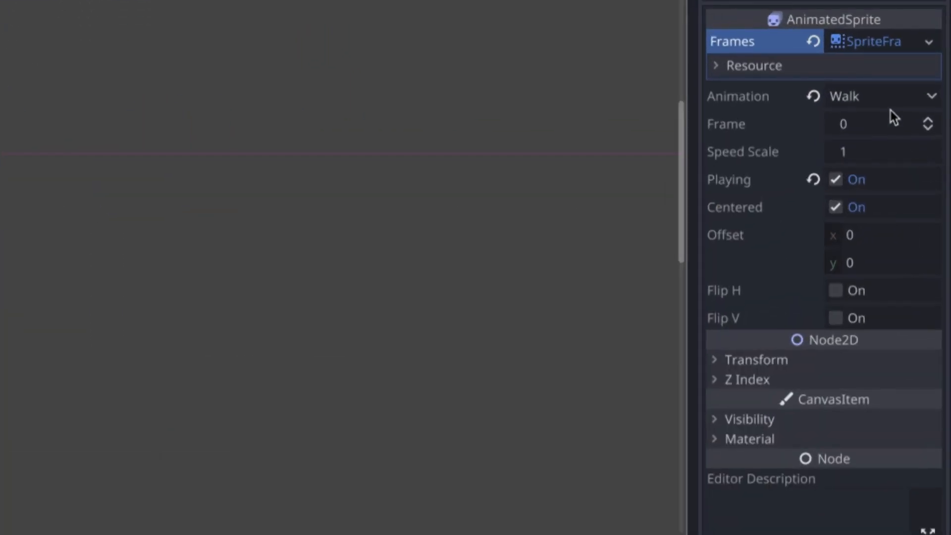
left_click(892, 100)
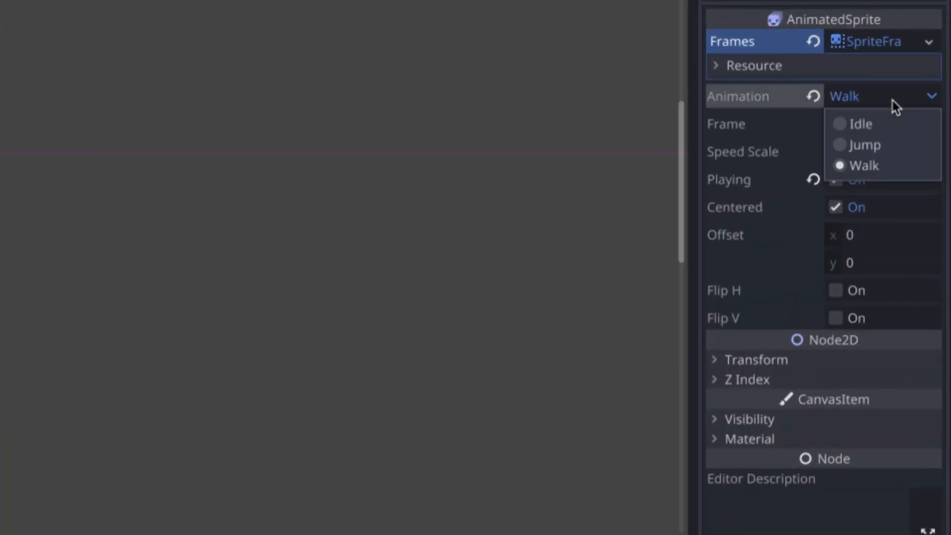
left_click(867, 125)
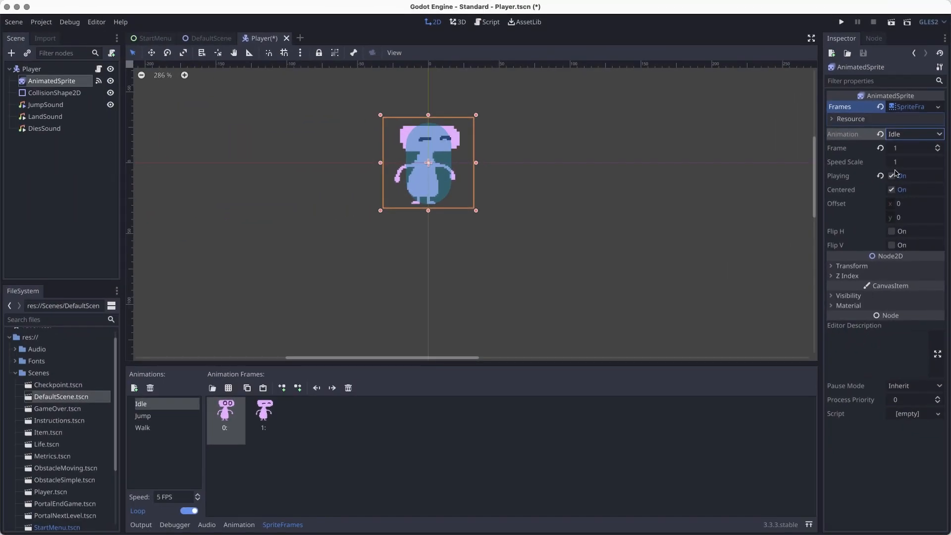
left_click(842, 181)
left_click(893, 177)
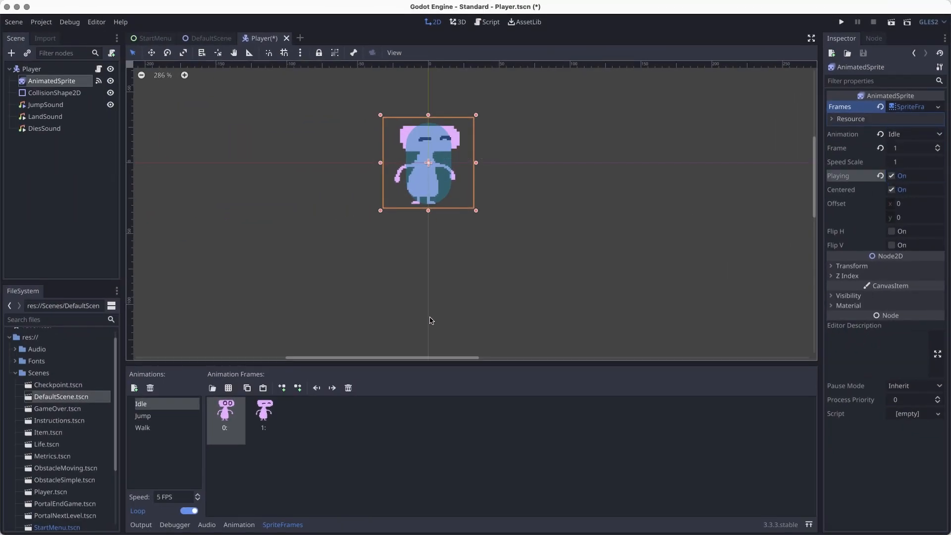
Paste four copies of the open-eyed frame 0 at the end of the Idle animation and save the Player scene.
left_click(263, 390)
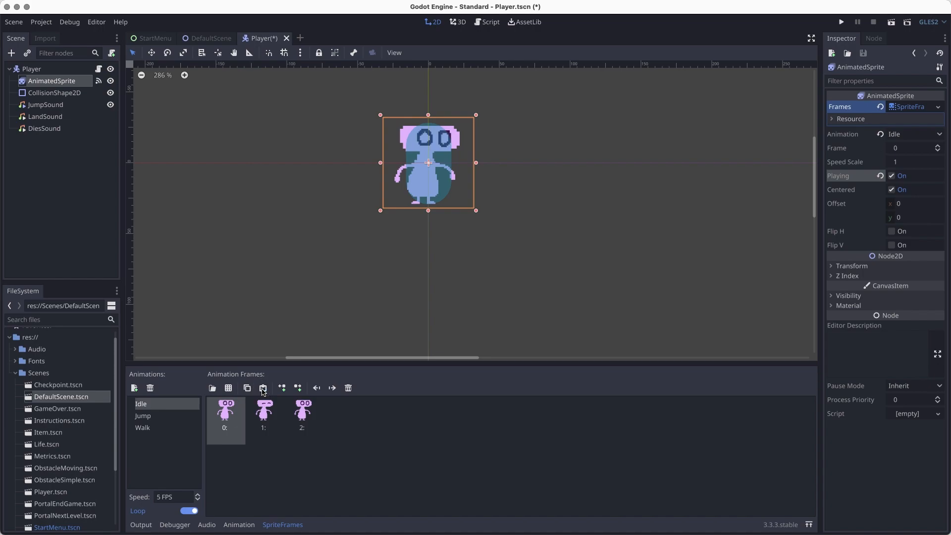
left_click(263, 390)
left_click(263, 390)
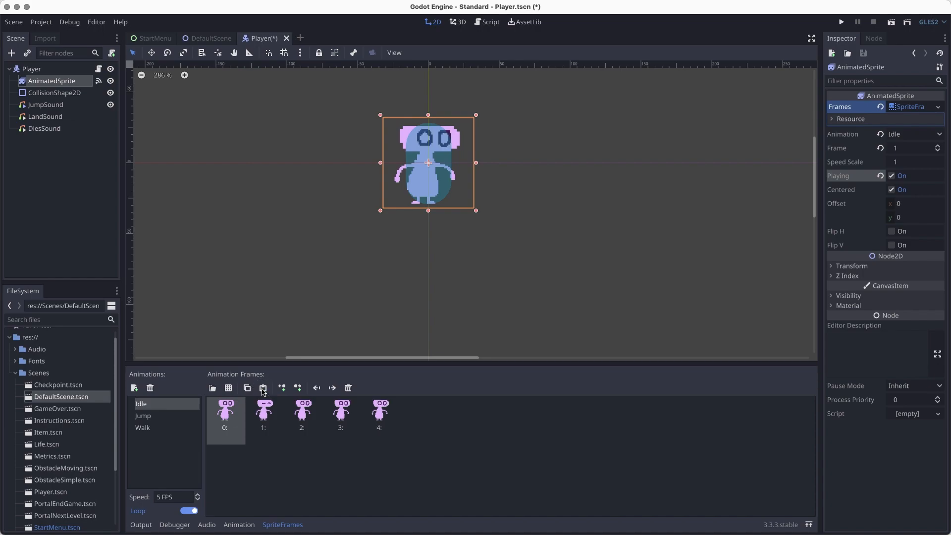
scroll(335, 281, "up", 5)
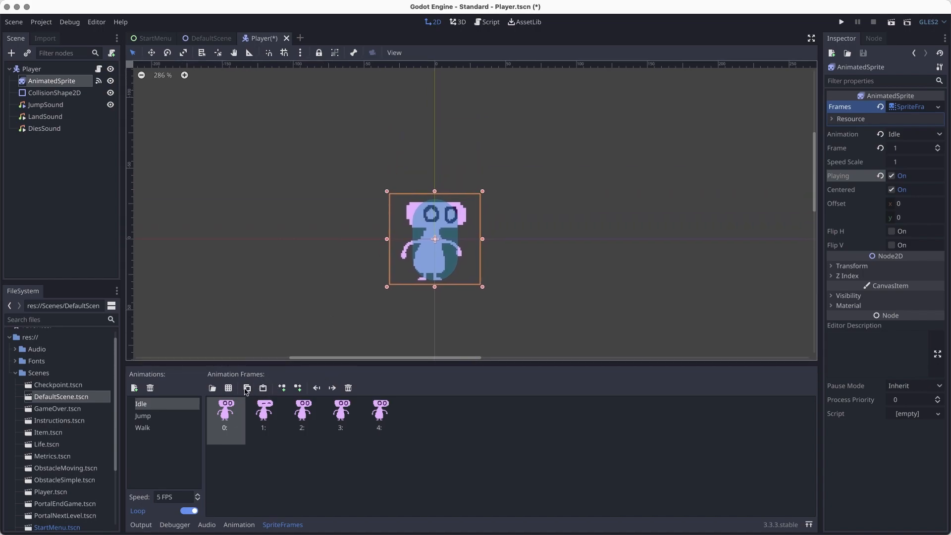
left_click(263, 390)
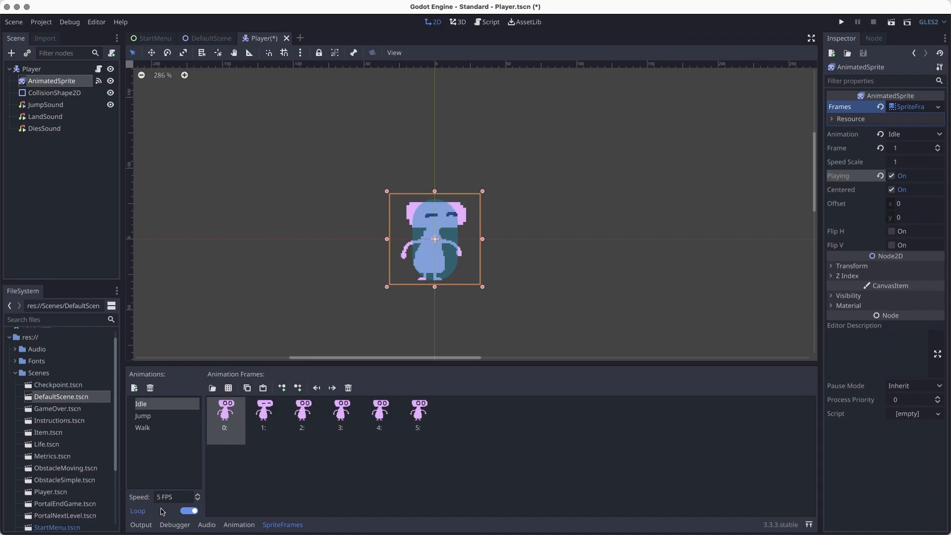
key("ctrl+s")
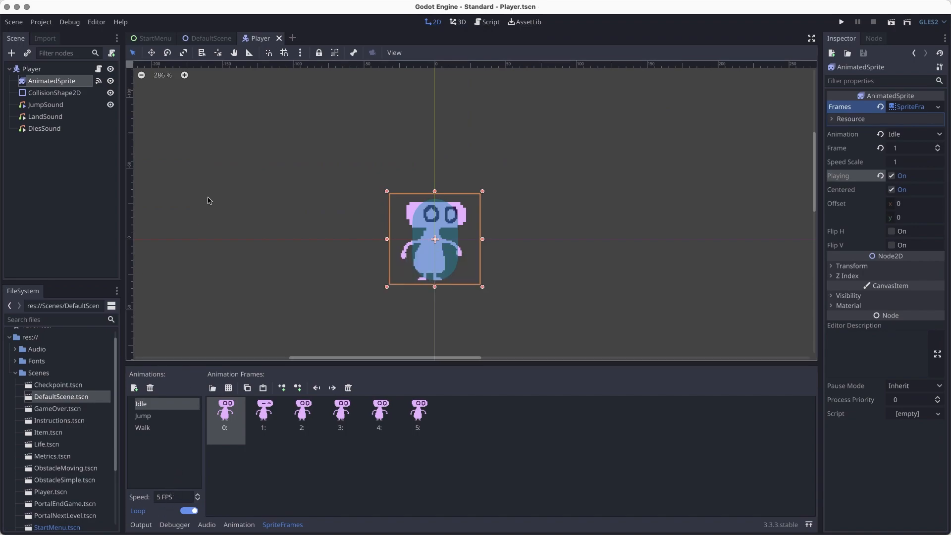
Run the project, run the DefaultScene to test the character moving left and right, and close both game windows.
left_click(841, 23)
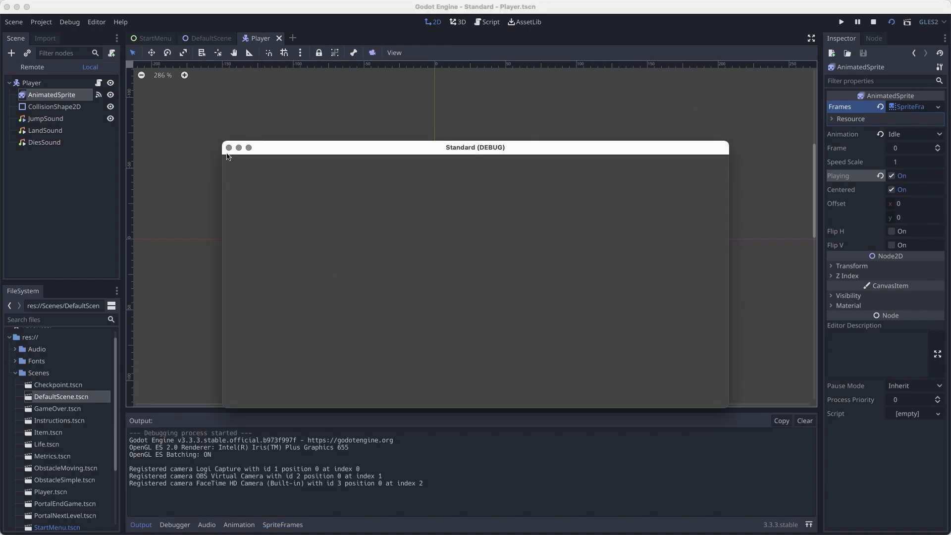
left_click(229, 147)
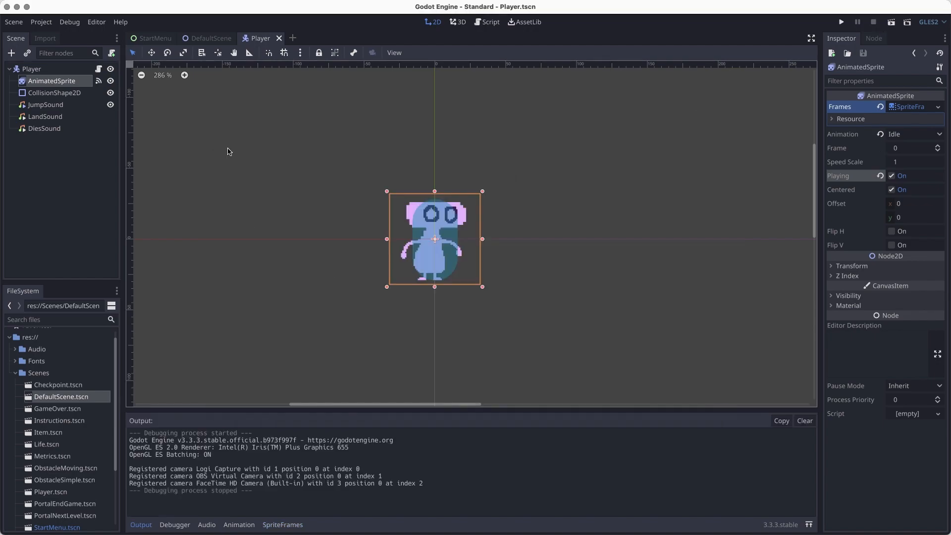
left_click(207, 38)
left_click(892, 22)
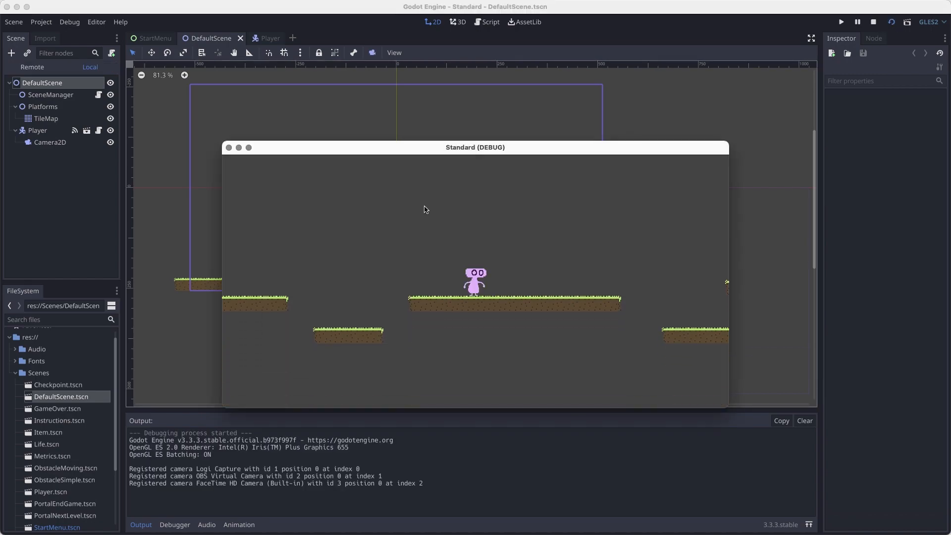
key("Left")
key("Right")
key("Left")
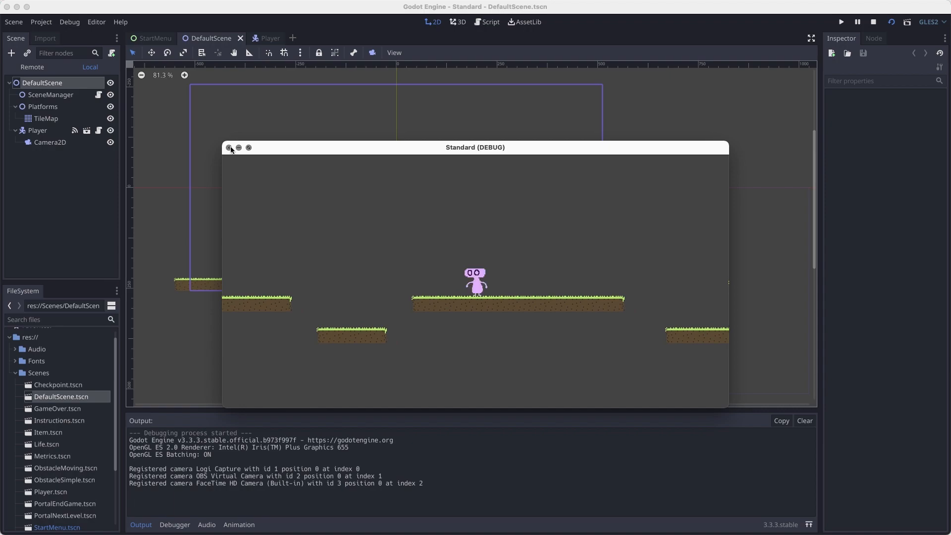
left_click(229, 147)
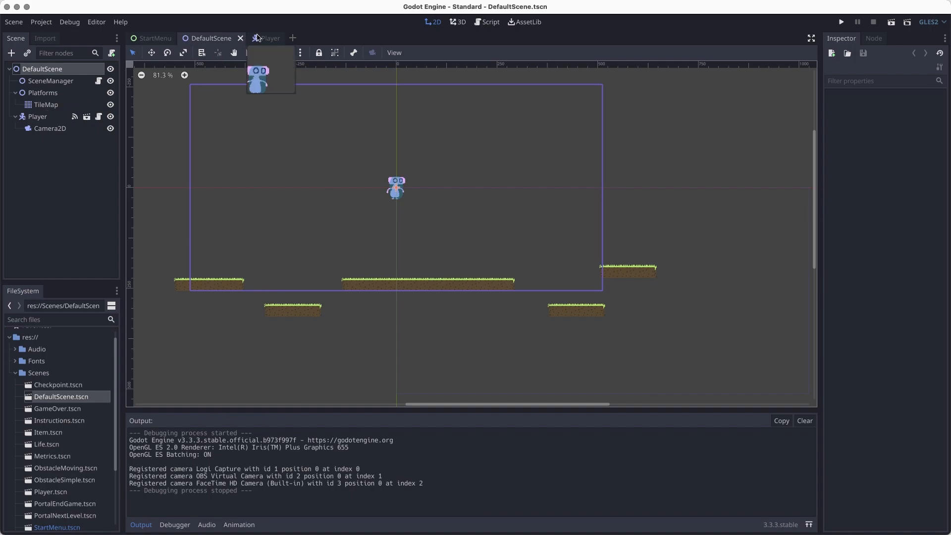
Return to the Player scene and open character_walk.png as the sprite sheet for the Walk animation.
left_click(259, 38)
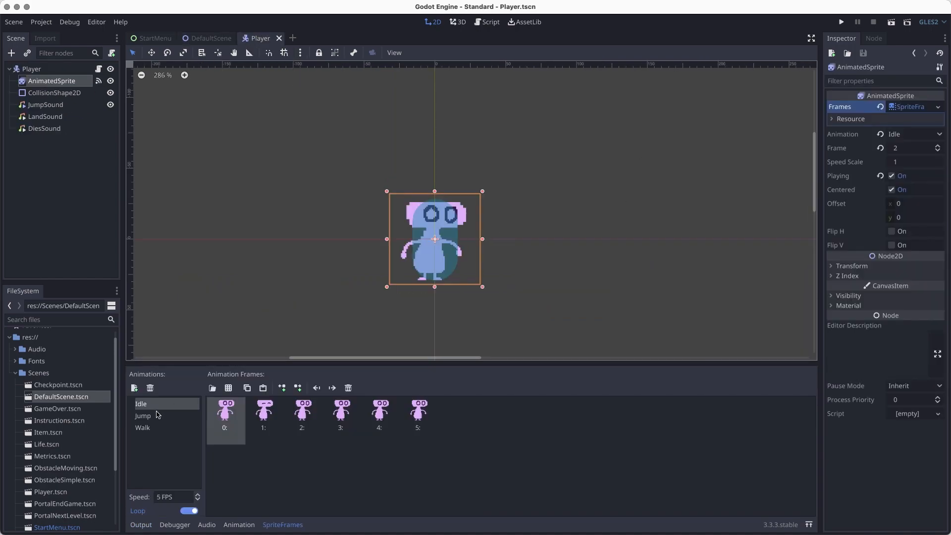
left_click(149, 427)
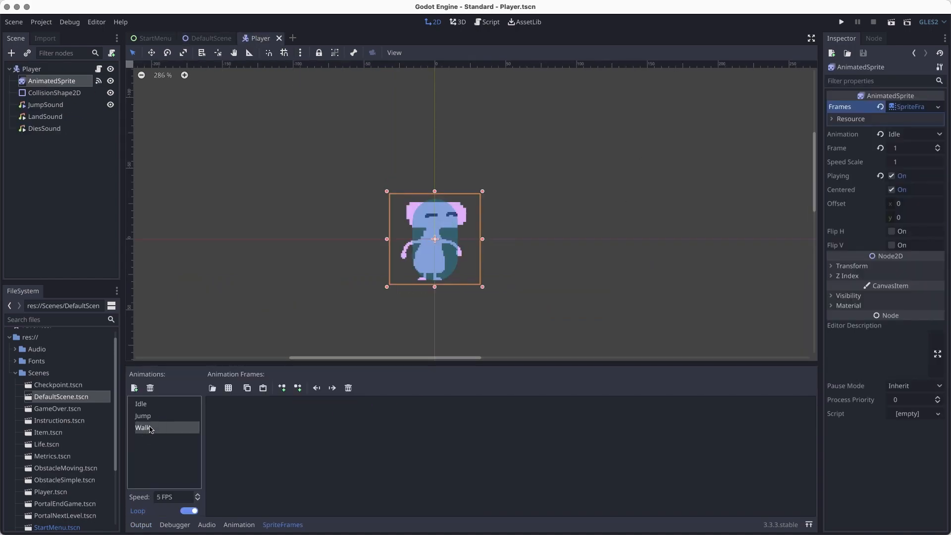
left_click(212, 388)
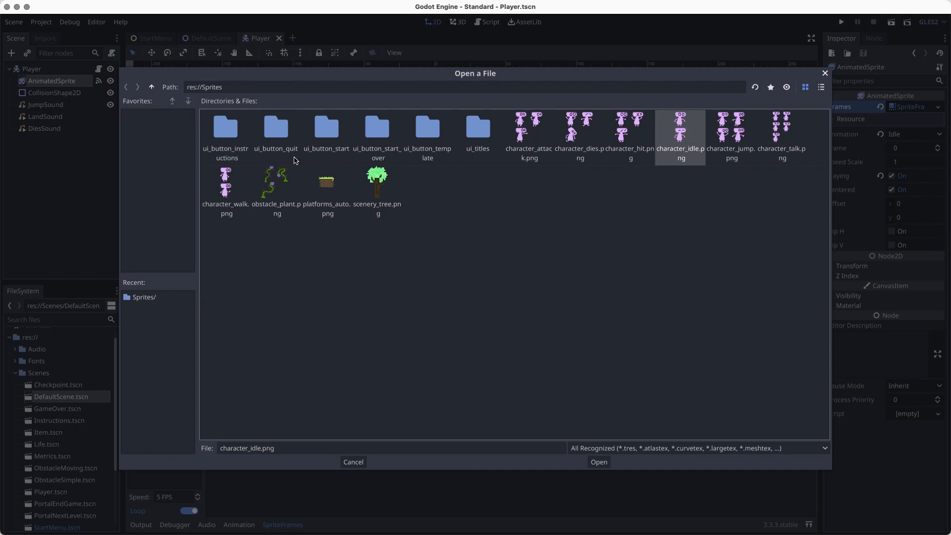
left_click(226, 188)
left_click(598, 461)
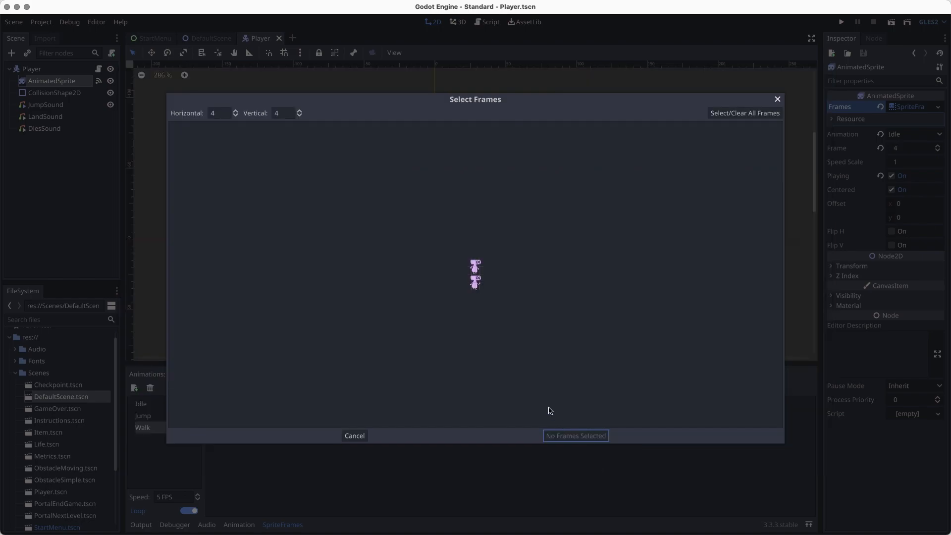
Divide the walk sprite sheet into 1 horizontal and 2 vertical frames and add both frames to the Walk animation.
left_click(236, 116)
left_click(237, 116)
left_click(236, 117)
left_click(300, 119)
left_click(300, 119)
left_click(471, 266)
left_click(477, 282)
left_click(558, 436)
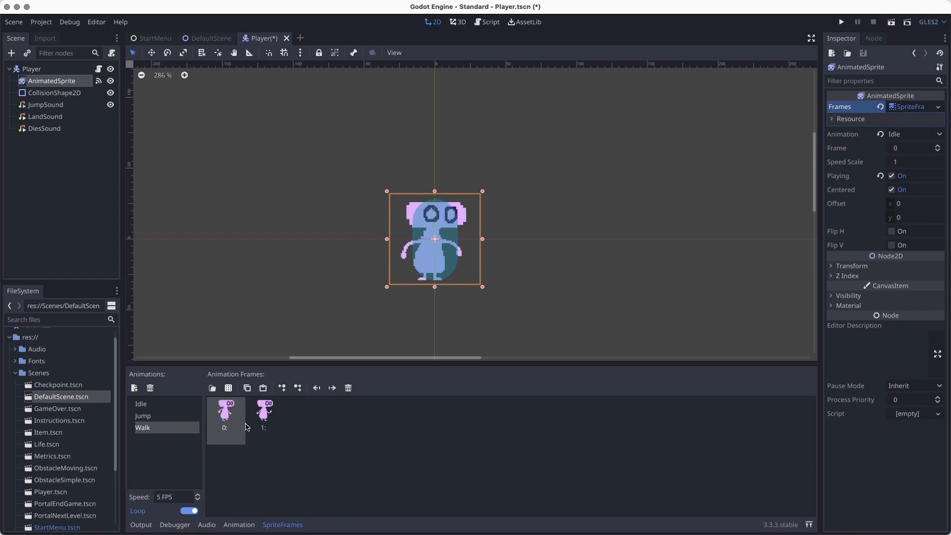
Select the Jump animation and open character_jump.png as its sprite sheet.
left_click(169, 419)
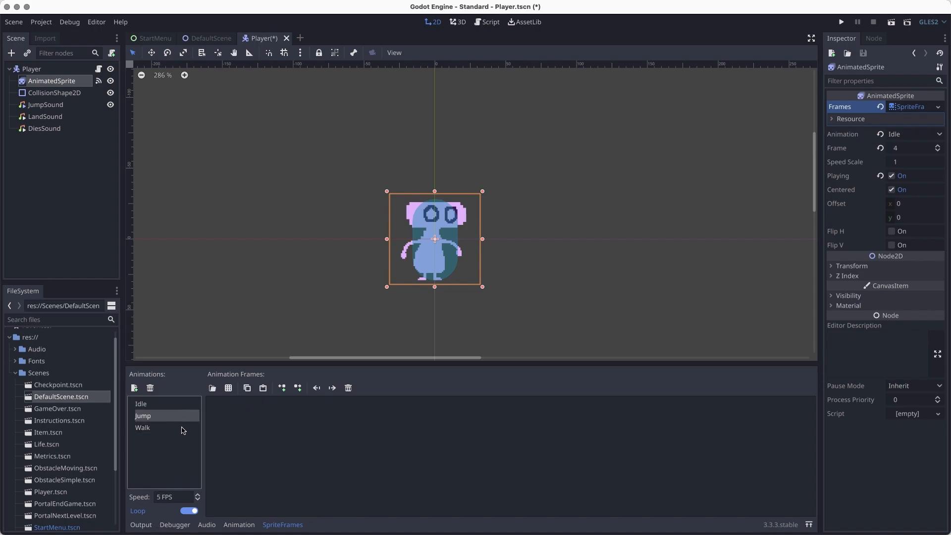
left_click(228, 388)
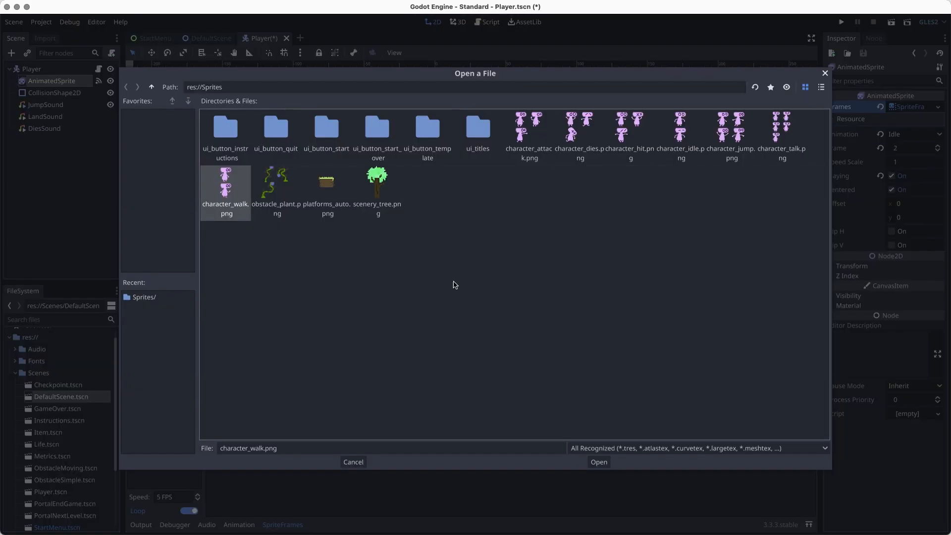
left_click(733, 157)
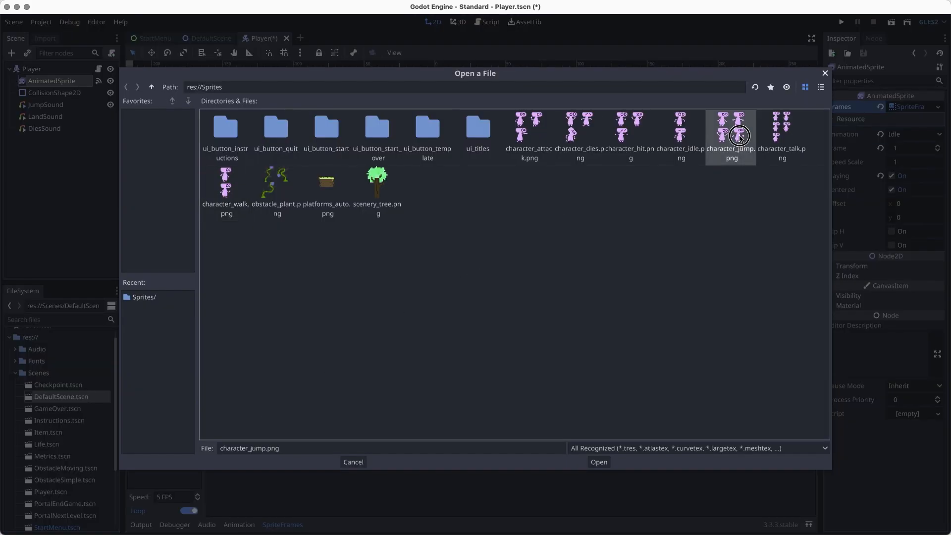
left_click(598, 462)
Divide the jump sprite sheet into 2 horizontal and 2 vertical frames and add all four frames to the Jump animation.
double_click(236, 115)
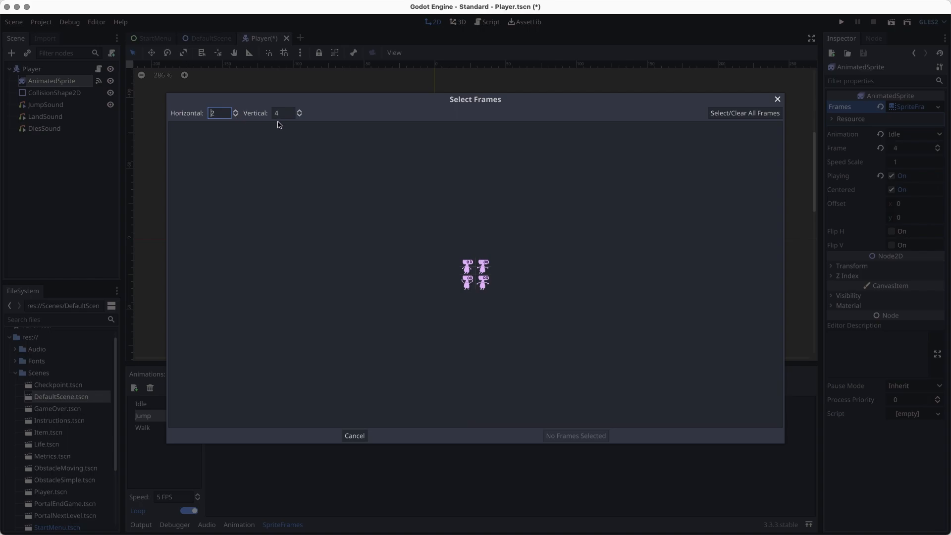
double_click(299, 115)
left_click(463, 270)
left_click(483, 267)
left_click(467, 282)
left_click(482, 282)
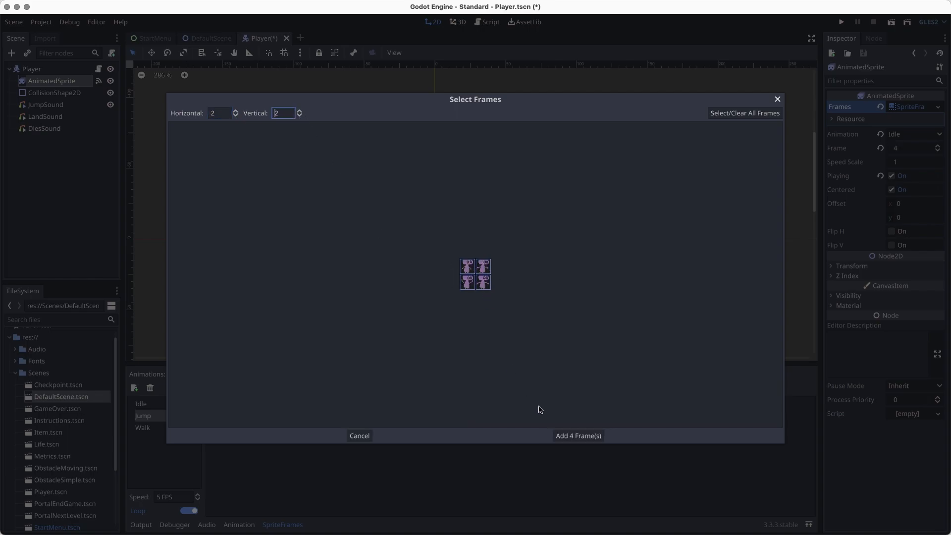
left_click(583, 438)
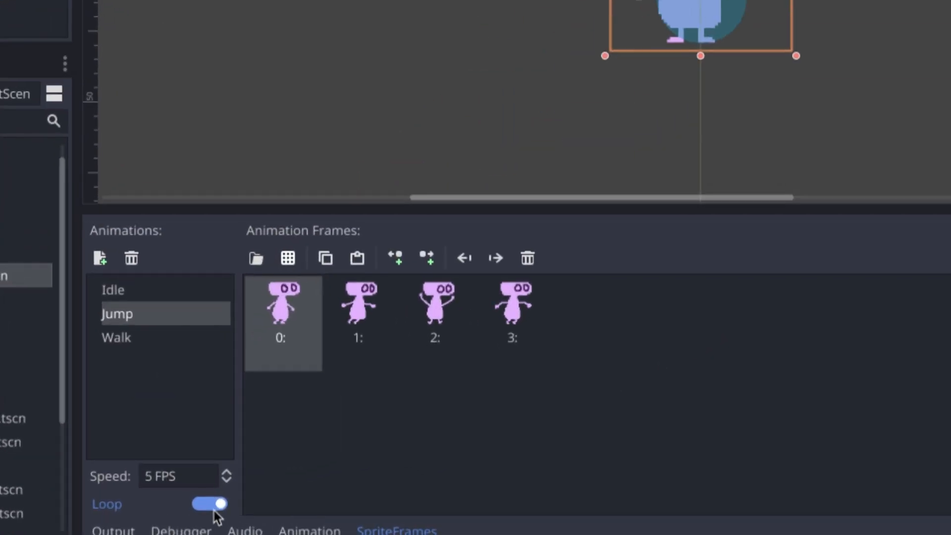
Turn off looping for the Jump animation, set its speed to 3 FPS, and save the Player scene.
left_click(189, 511)
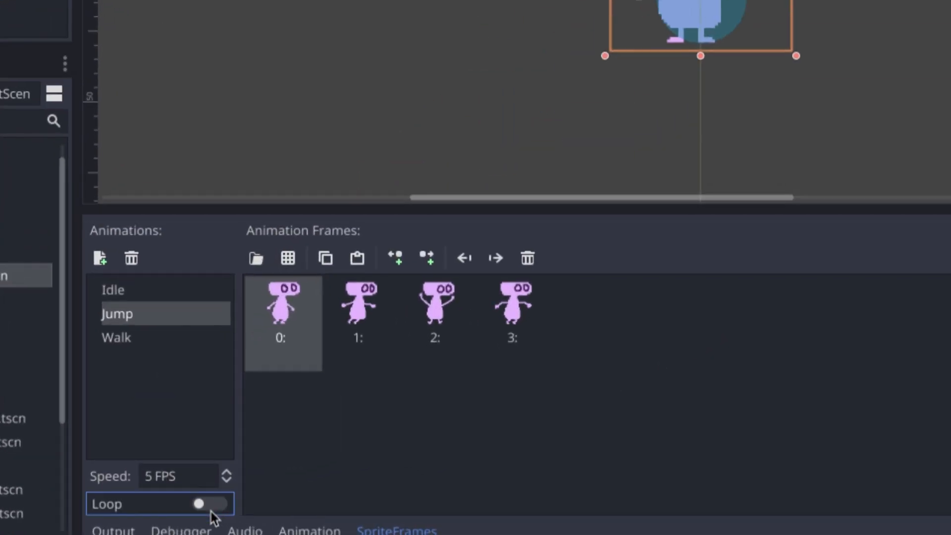
left_click(158, 477)
type("3")
key("Return")
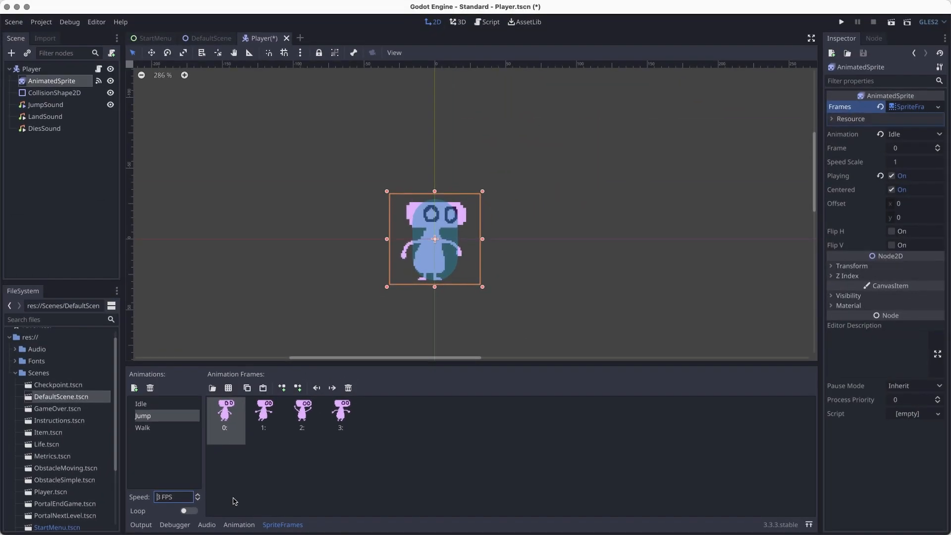
key("ctrl+s")
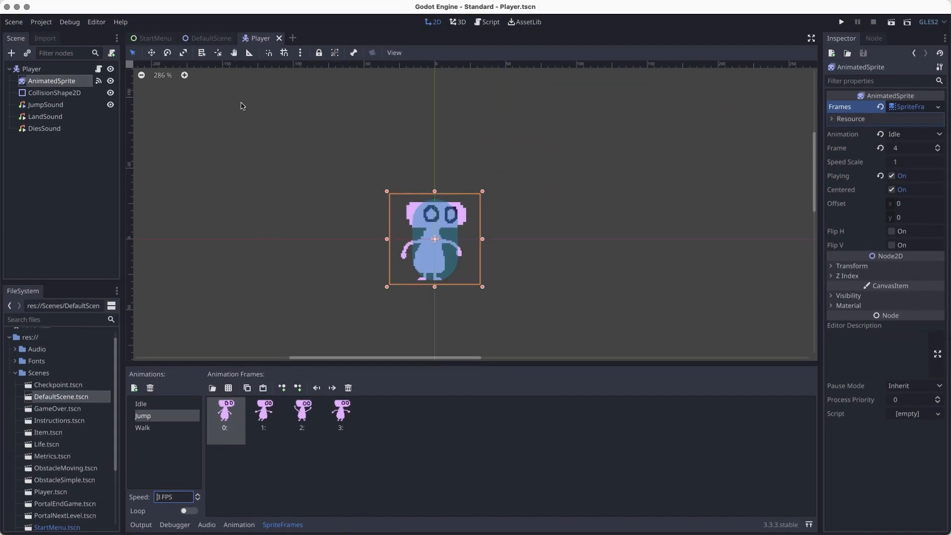
Run DefaultScene to test the character walking both ways and jumping between platforms, and close the game window.
left_click(218, 39)
left_click(892, 22)
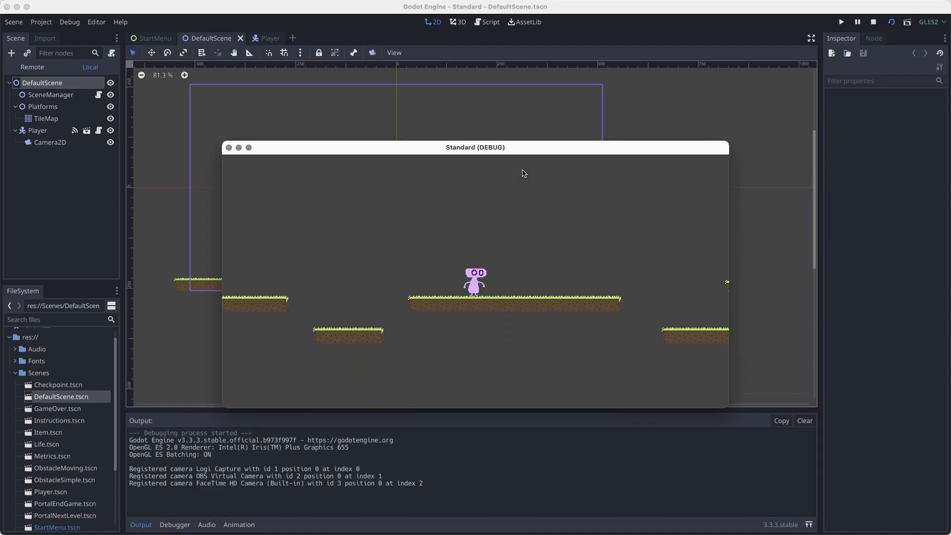
key("Right")
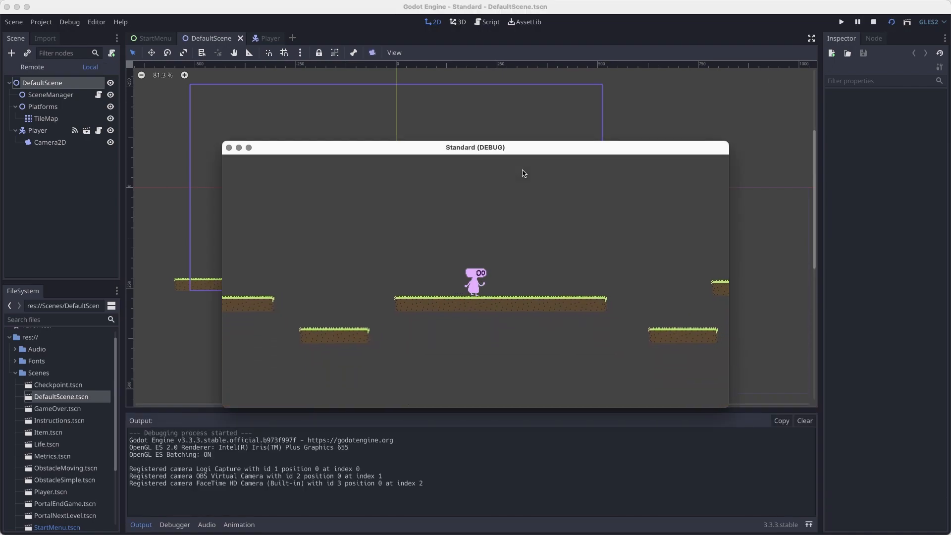
key("Left")
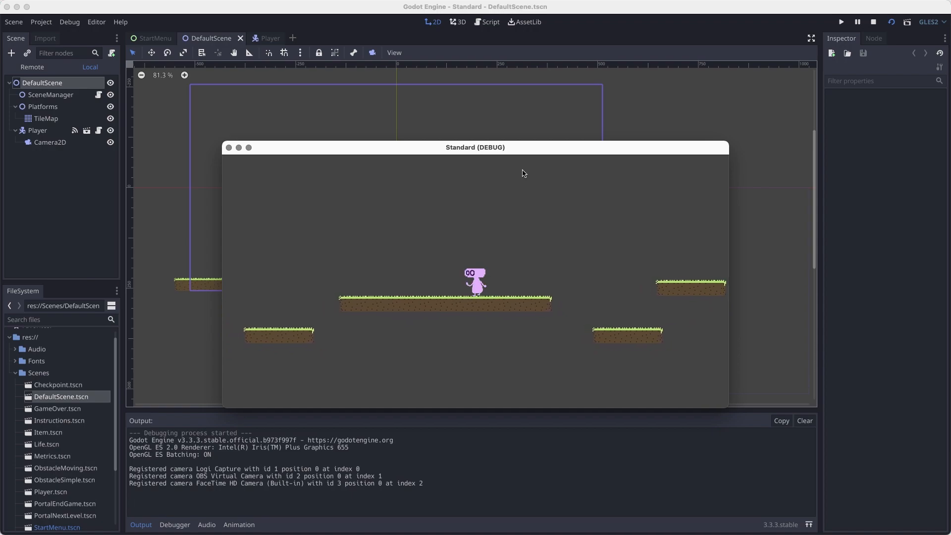
key("Right")
key("space")
key("Right")
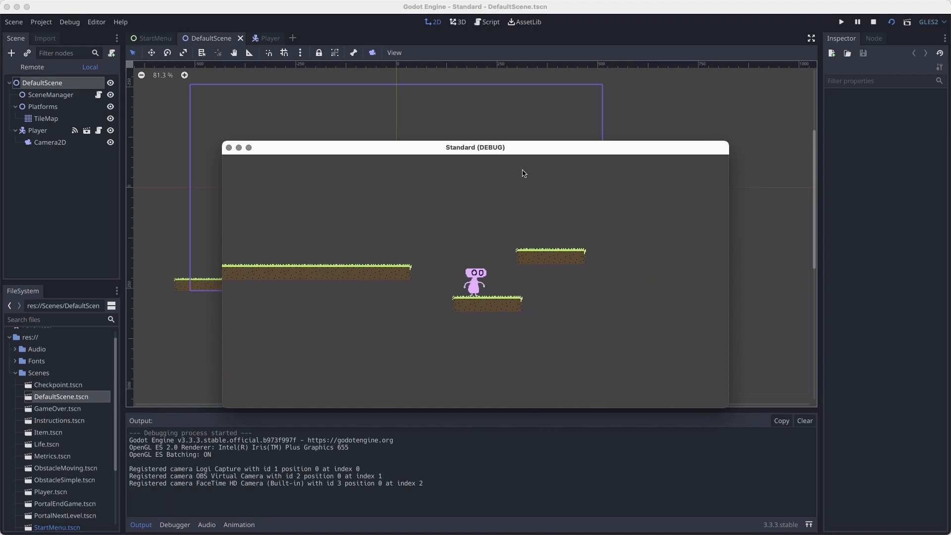
left_click(230, 151)
Set the Player node's Speed script variable to 200 in DefaultScene and save the scene.
left_click(59, 119)
left_click(922, 110)
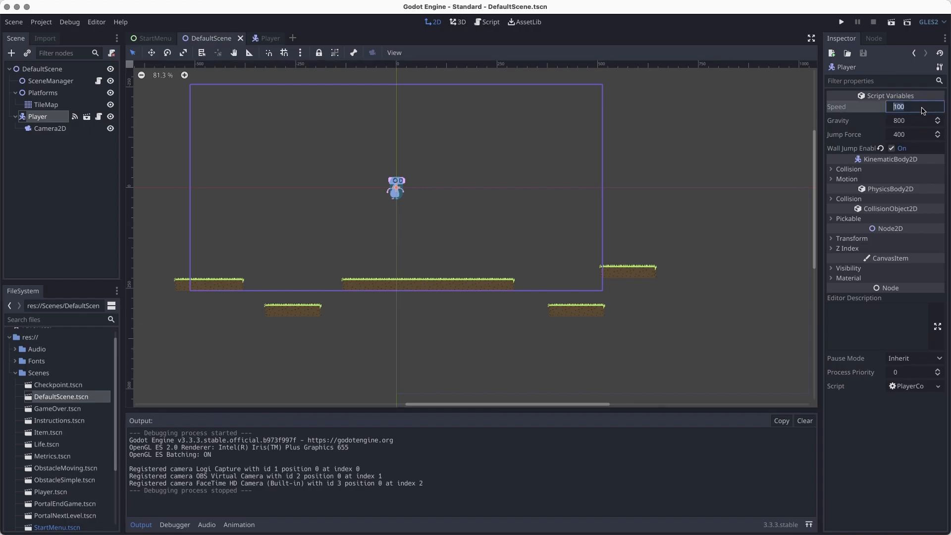
type("200")
key("Return")
key("ctrl+s")
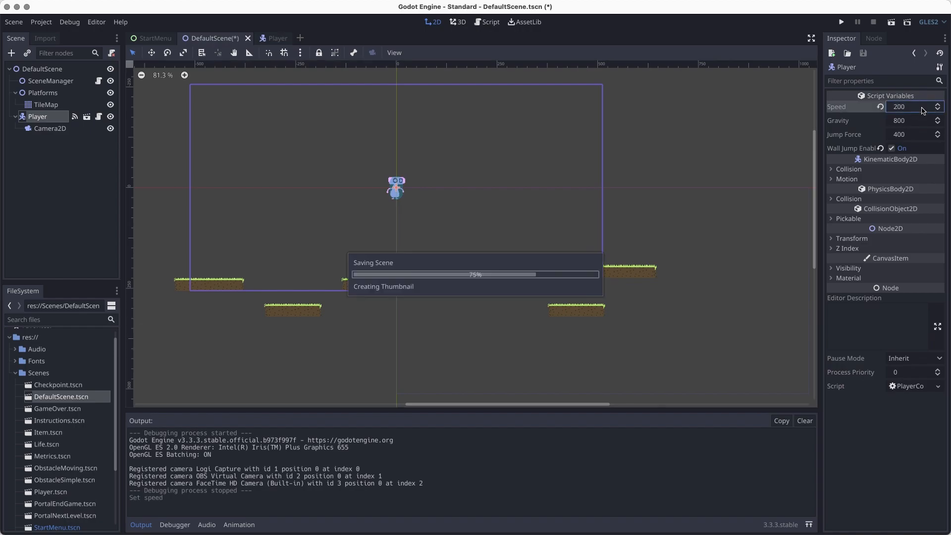
Run DefaultScene again to test the character's faster movement and jumping, and close the game window.
left_click(891, 22)
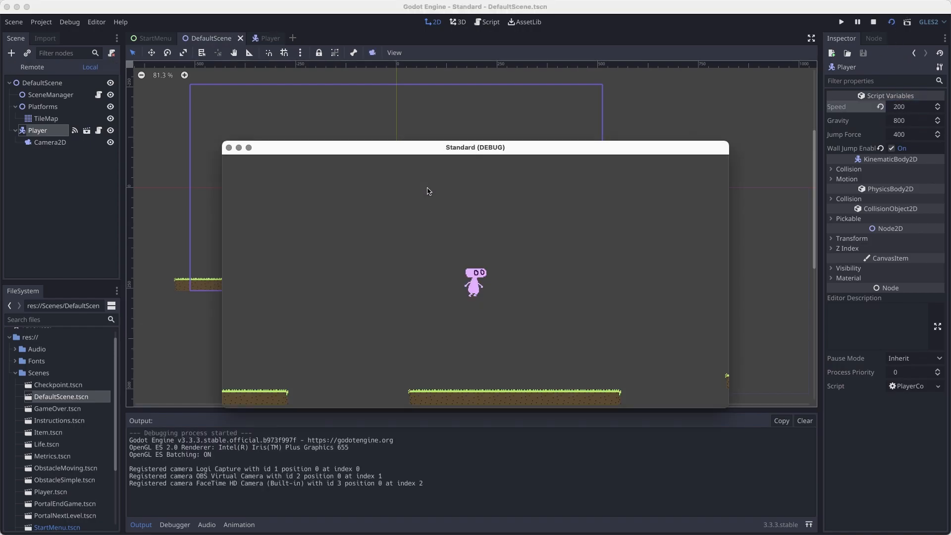
key("Right")
key("Up")
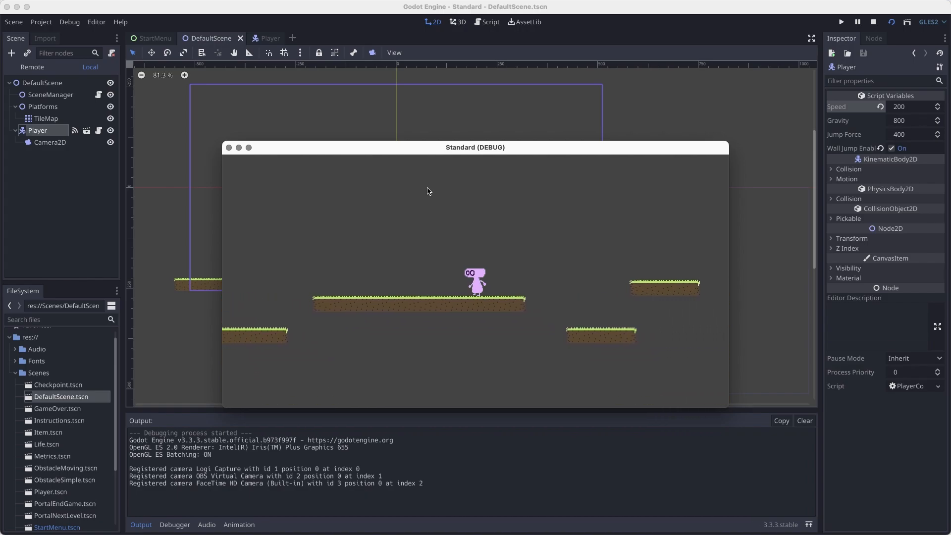
key("Left")
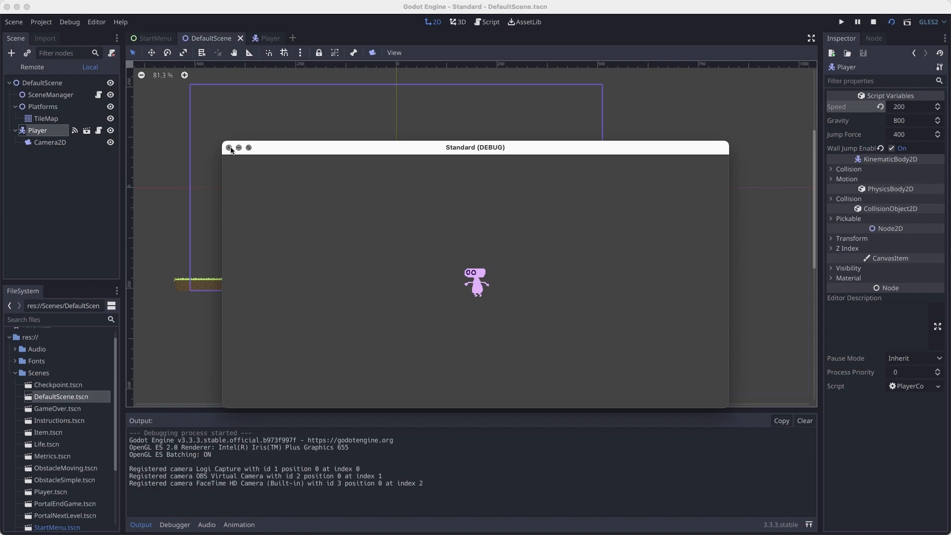
left_click(229, 147)
key("super+s")
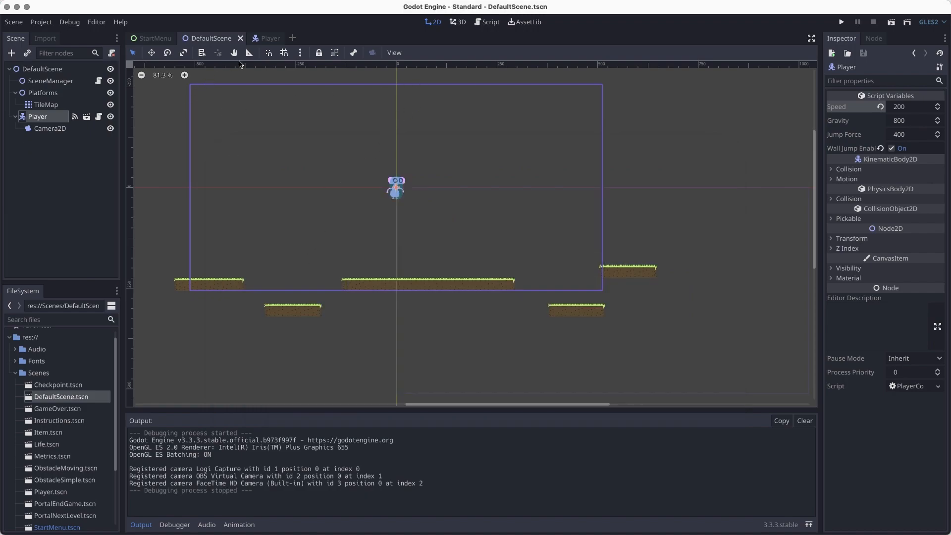
Return to the Player scene, set the Jump animation's speed to 4 FPS, and save.
left_click(254, 40)
left_click(171, 496)
type("4")
key("Return")
key("super+s")
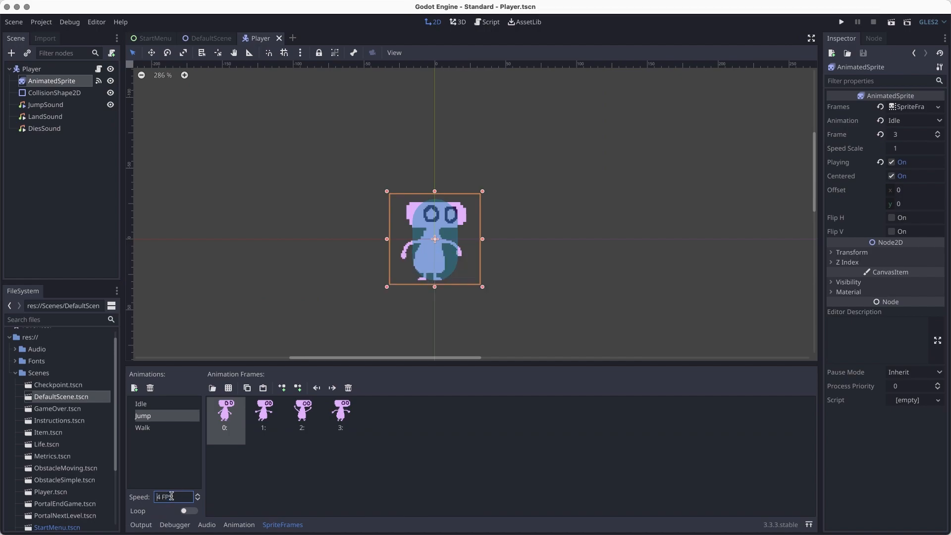
Switch to DefaultScene and turn on grid snapping in the 2D view.
left_click(212, 38)
scroll(455, 296, "up", 6)
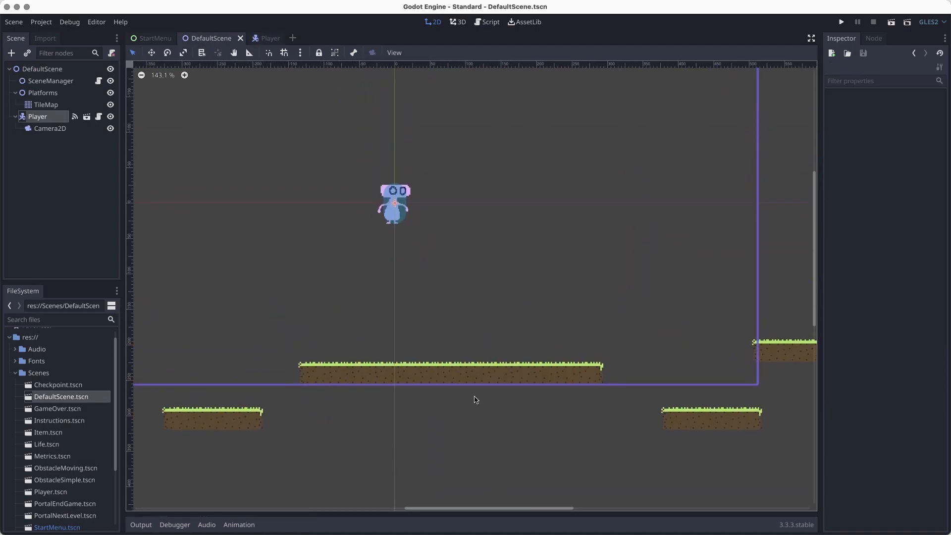
left_click(285, 52)
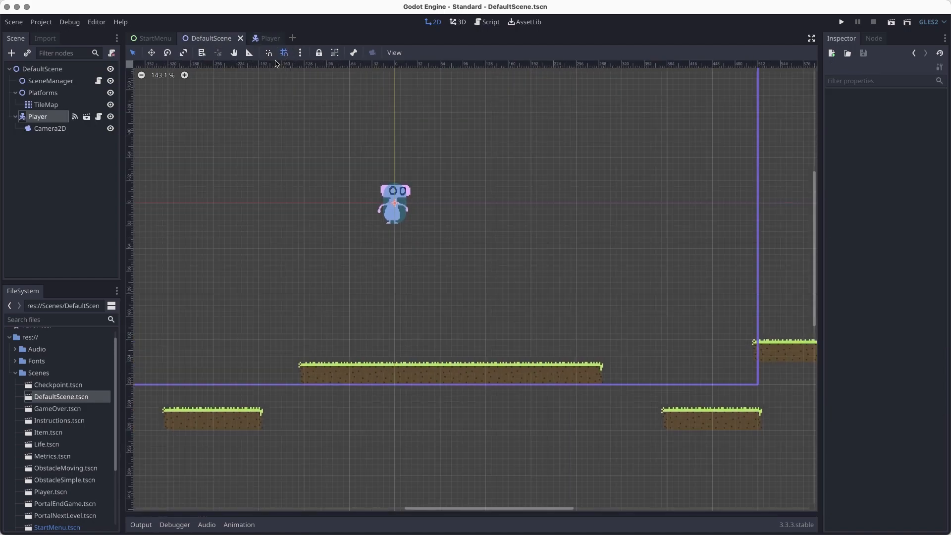
Instance ObstacleSimple.tscn as a child of the DefaultScene root and place it on the right end of the long middle platform.
left_click(29, 66)
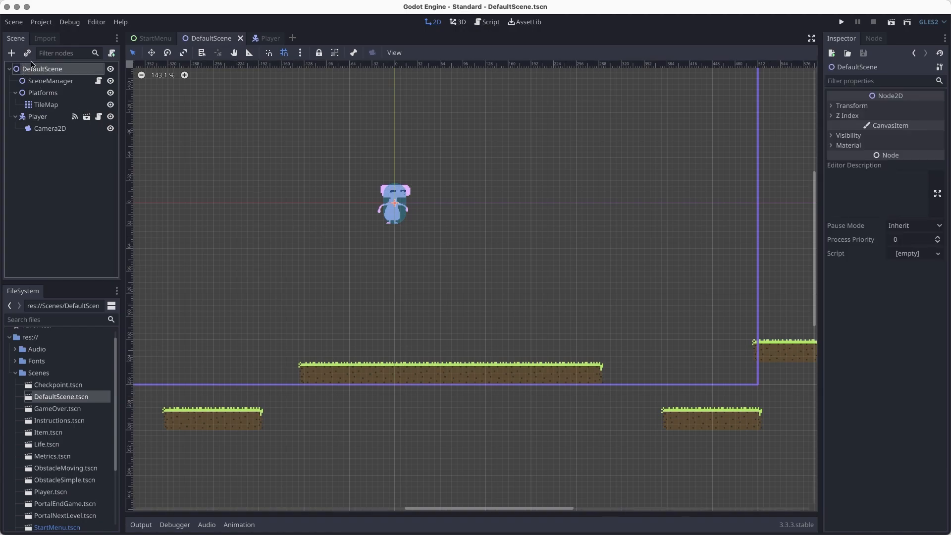
left_click(27, 53)
scroll(418, 301, "down", 3)
left_click(350, 290)
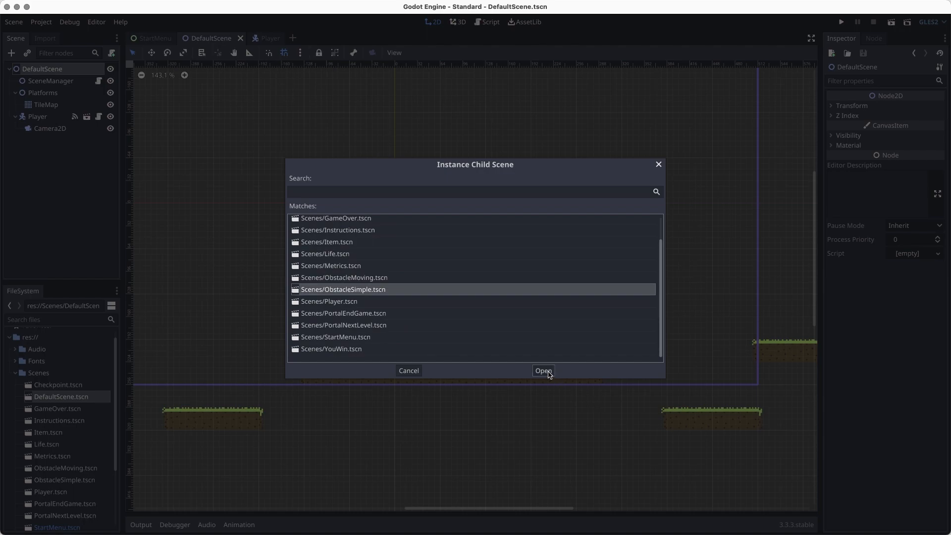
left_click(543, 370)
left_click_drag(395, 204, 582, 354)
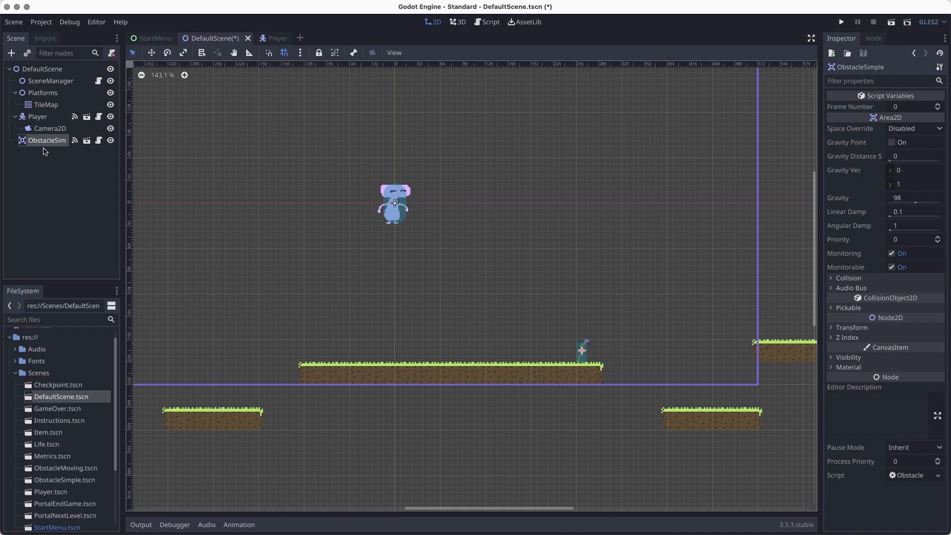
key("ctrl+d")
left_click_drag(584, 349, 319, 350)
key("super+z")
key("super+z")
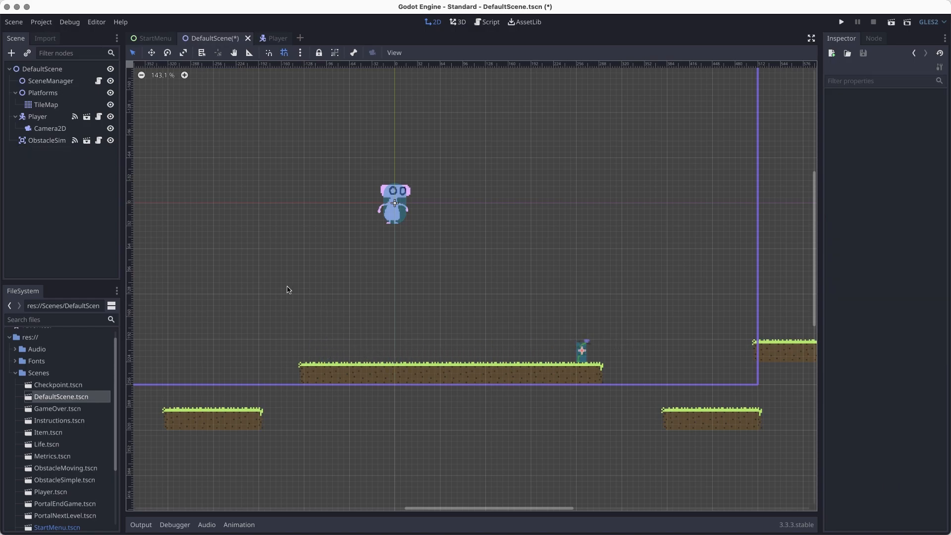
Duplicate the ObstacleSimple node, move the copy to the left end of the long middle platform, and save the scene.
left_click(33, 142)
right_click(44, 141)
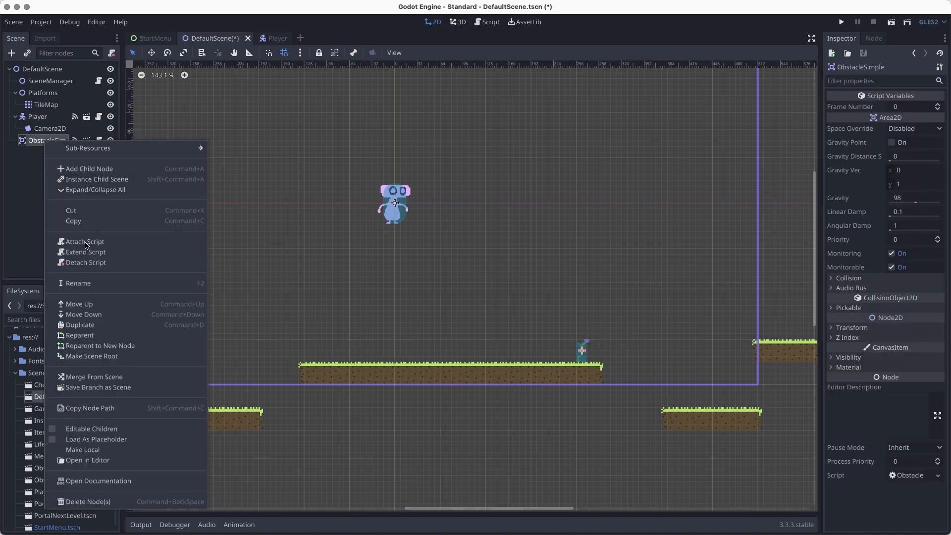
left_click(80, 324)
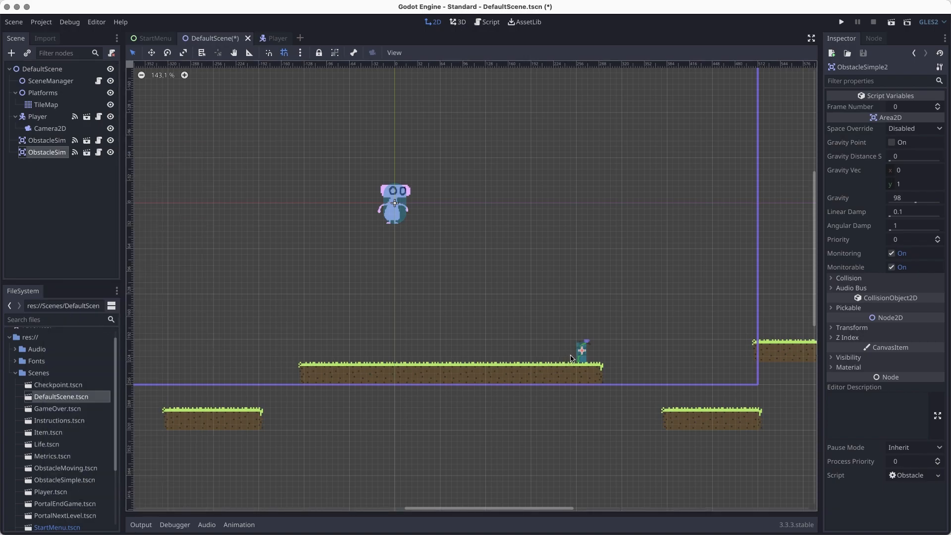
left_click_drag(577, 352, 323, 353)
key("super+s")
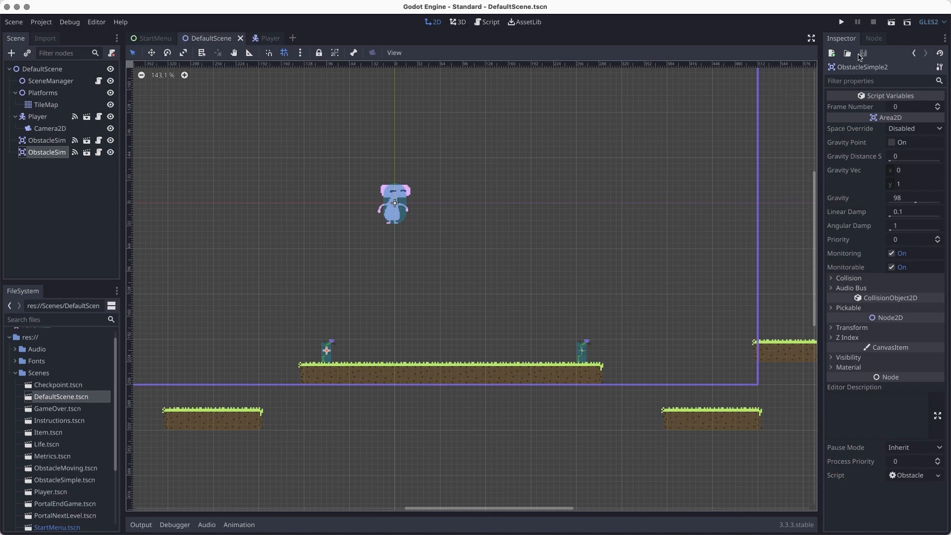
Run DefaultScene to test the obstacles and examine the lines in PlayerController.gd that play the Hit and Dies animations.
left_click(891, 24)
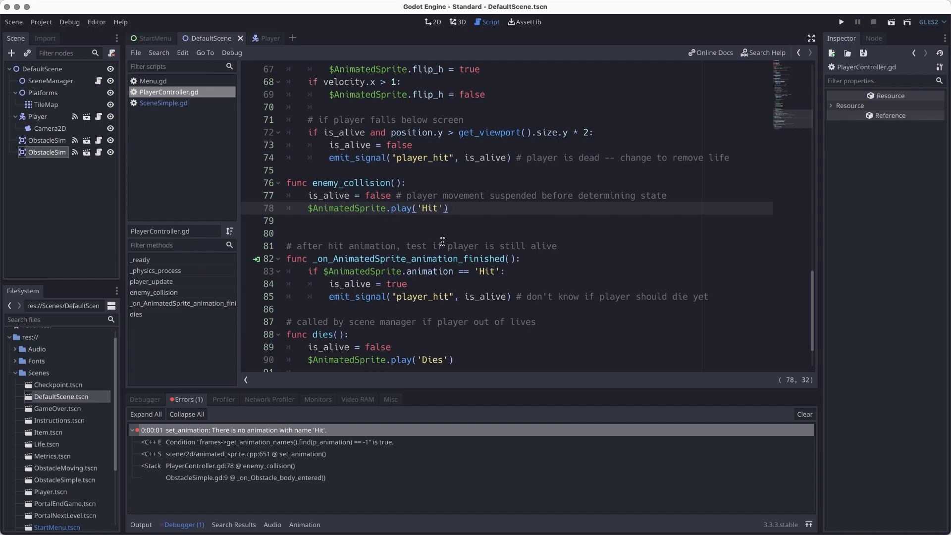
scroll(401, 306, "down", 1)
left_click_drag(449, 167, 308, 168)
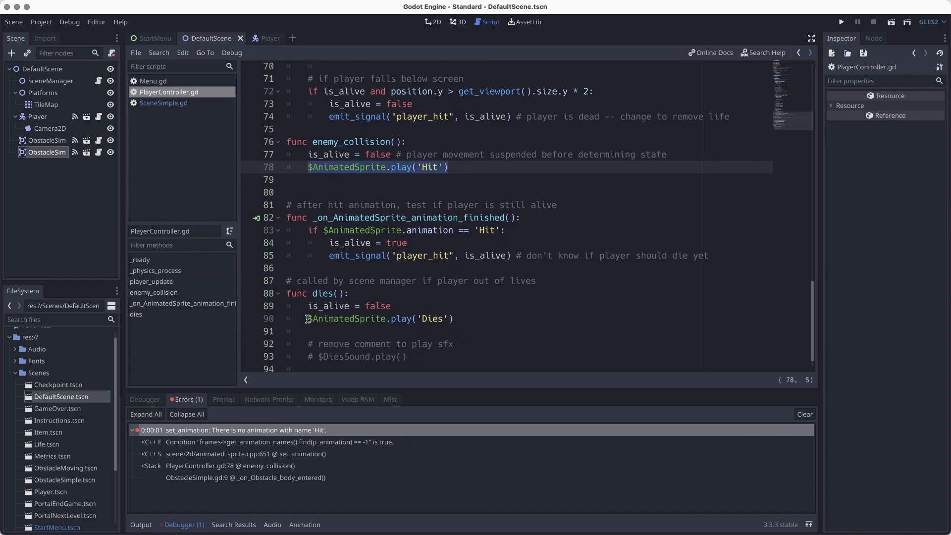
left_click_drag(307, 319, 471, 320)
left_click(486, 321)
key("ctrl+s")
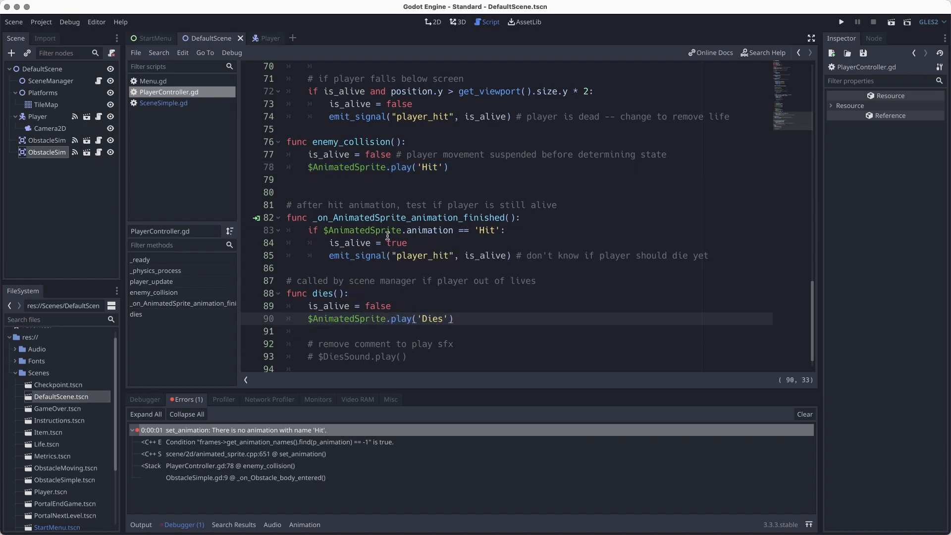
Return to the Player scene in the 2D view and add a new sprite animation named Hit.
left_click(434, 22)
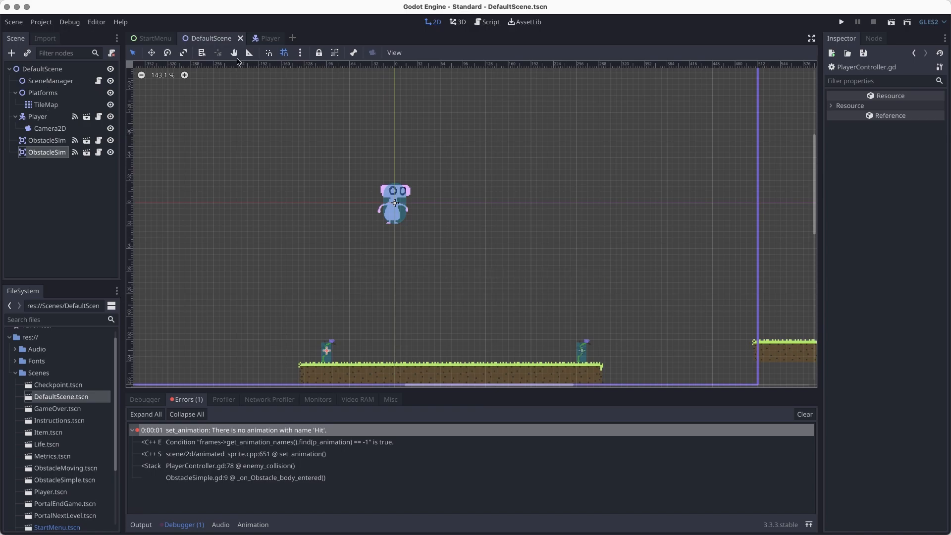
left_click(266, 39)
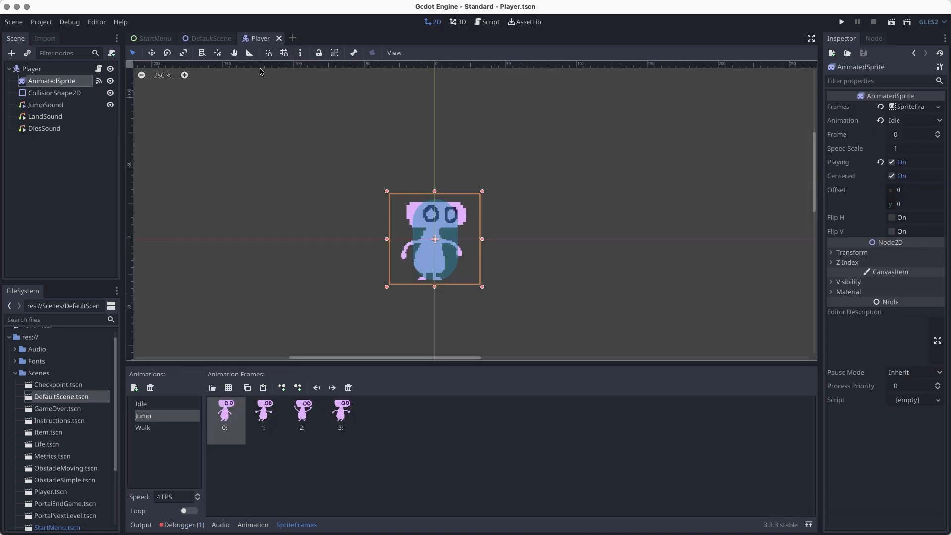
left_click(134, 388)
left_click(165, 428)
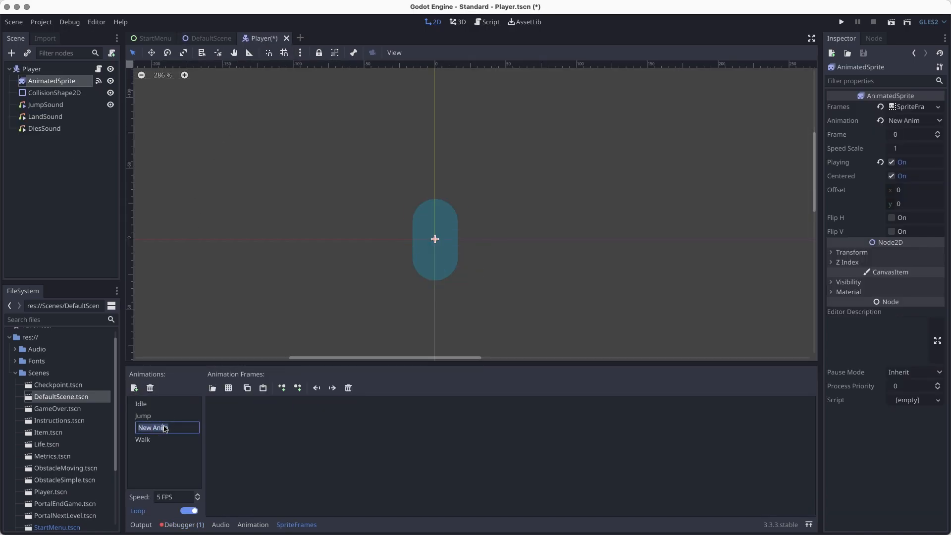
type("Hit")
key("Return")
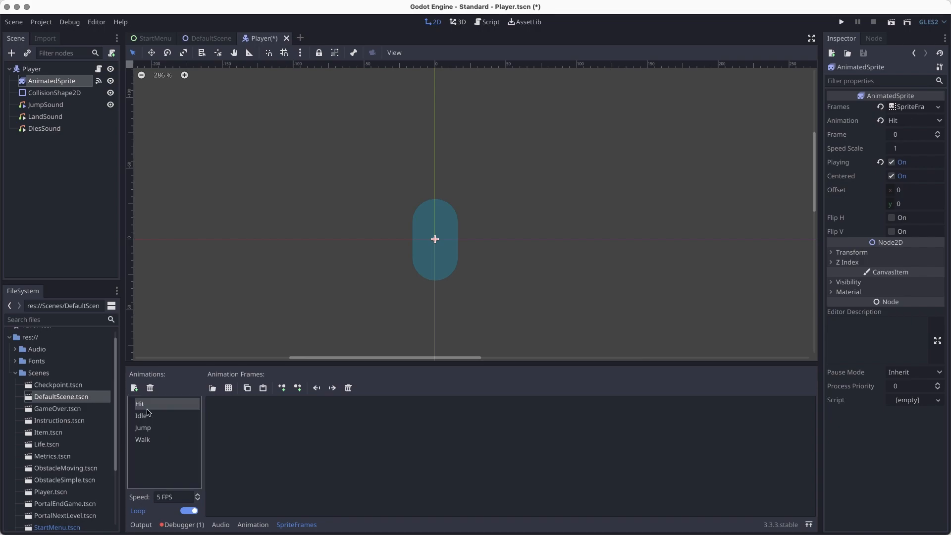
Add another new sprite animation named Dies and save the Player scene.
left_click(135, 388)
left_click(154, 440)
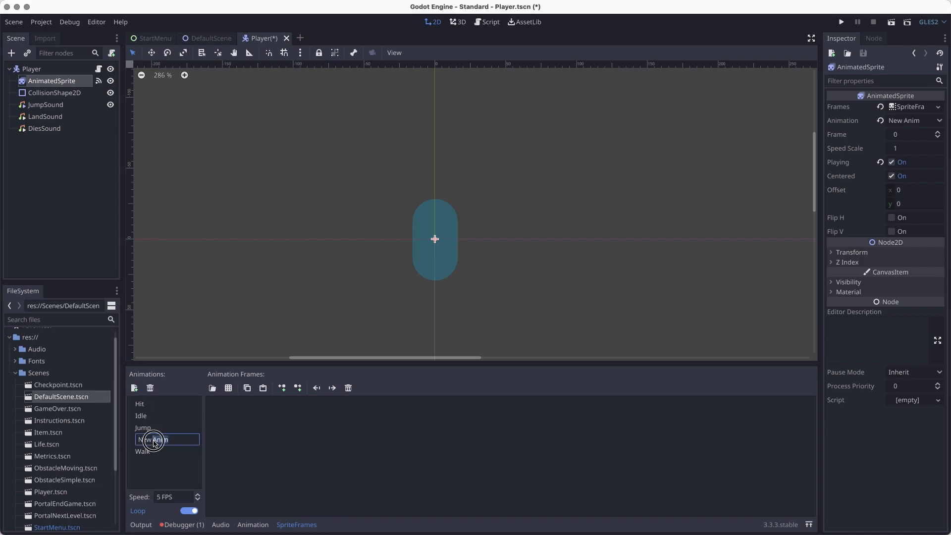
type("Dies")
key("Return")
key("ctrl+s")
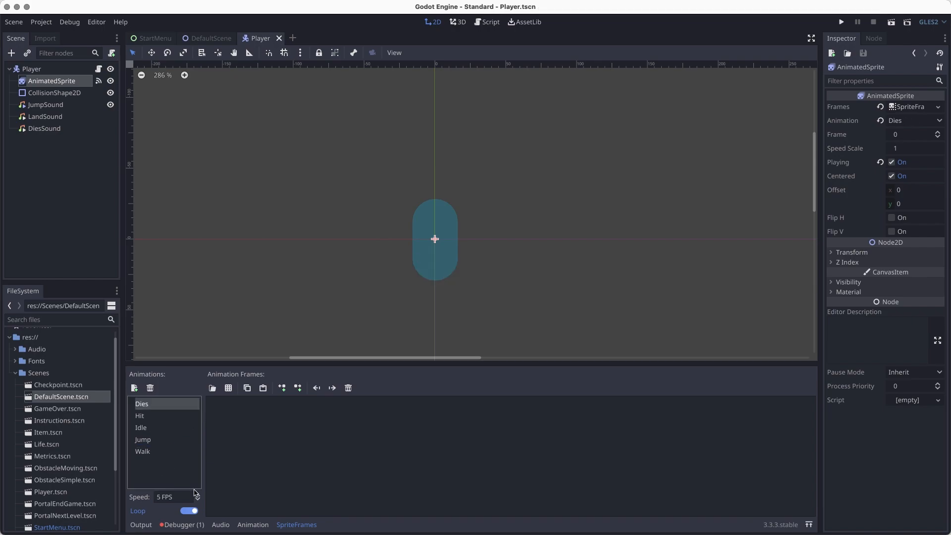
Add three frames to the Hit animation from the character_hit.png sprite sheet, divided into a 2 by 2 grid.
left_click(156, 417)
left_click(228, 387)
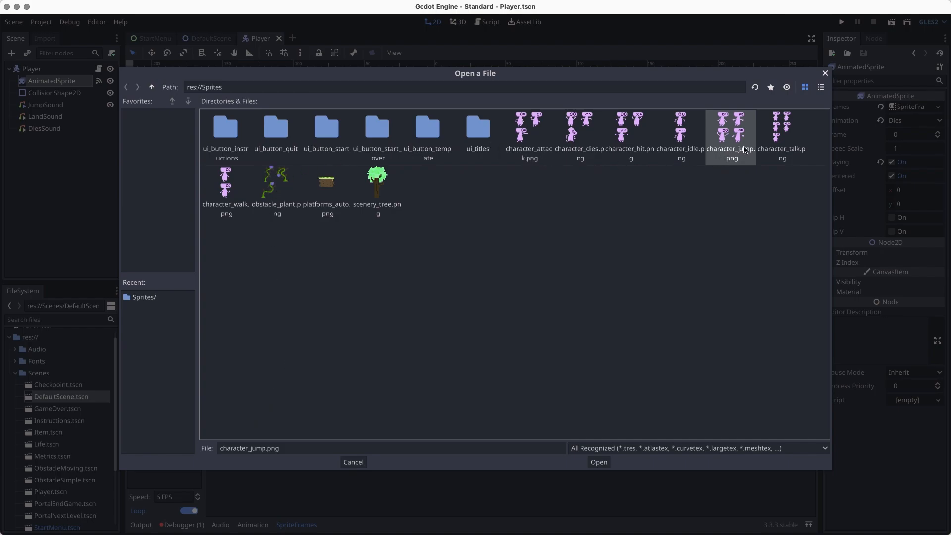
left_click(631, 156)
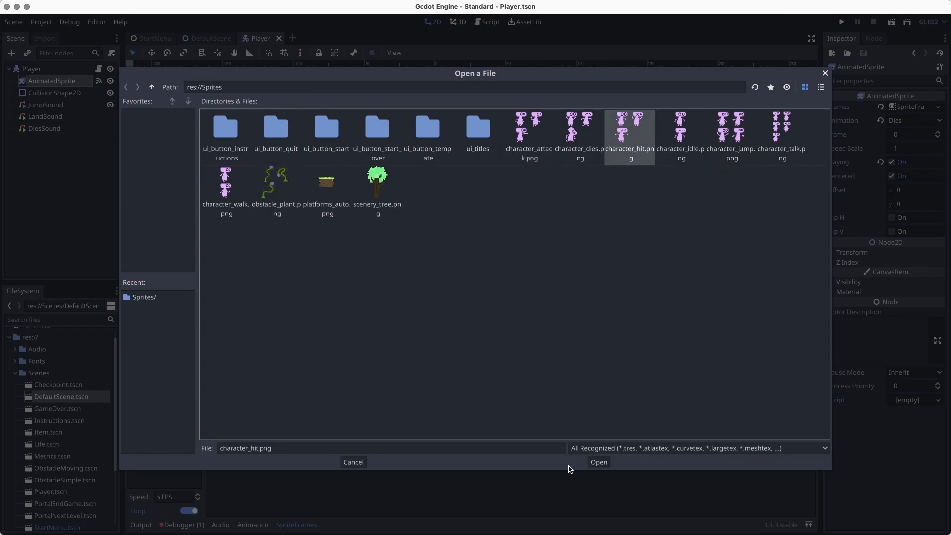
left_click(598, 462)
double_click(235, 115)
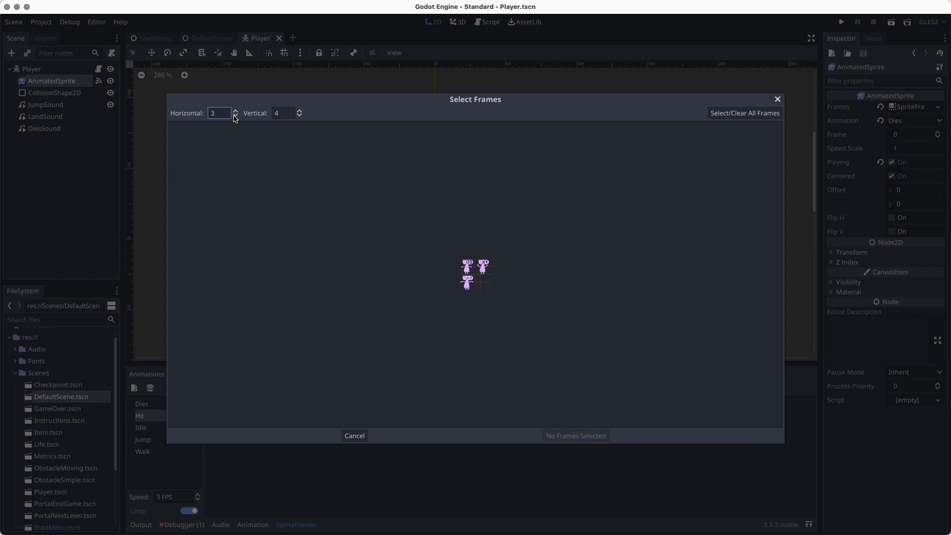
double_click(299, 115)
left_click(472, 269)
left_click(488, 268)
left_click(472, 284)
left_click(578, 436)
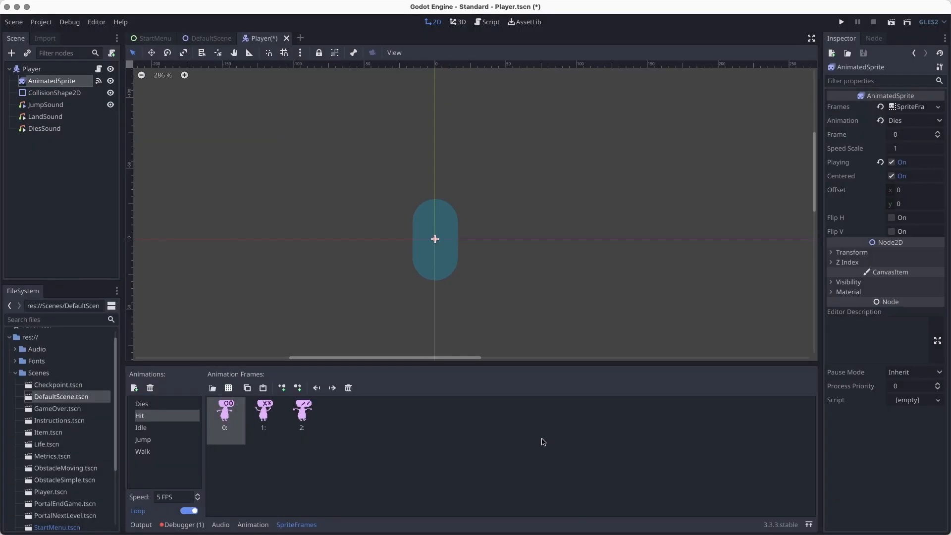
Turn off looping for the Hit animation and save the Player scene.
left_click(184, 498)
left_click(186, 511)
key("ctrl+s")
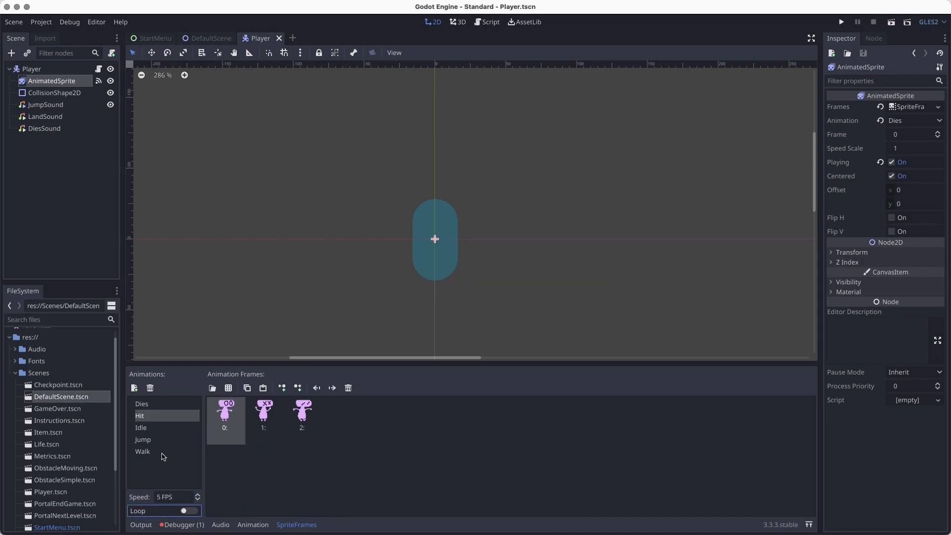
Add three frames to the Dies animation from character_dies.png, divided into a 2 by 2 grid, and save the scene.
left_click(151, 401)
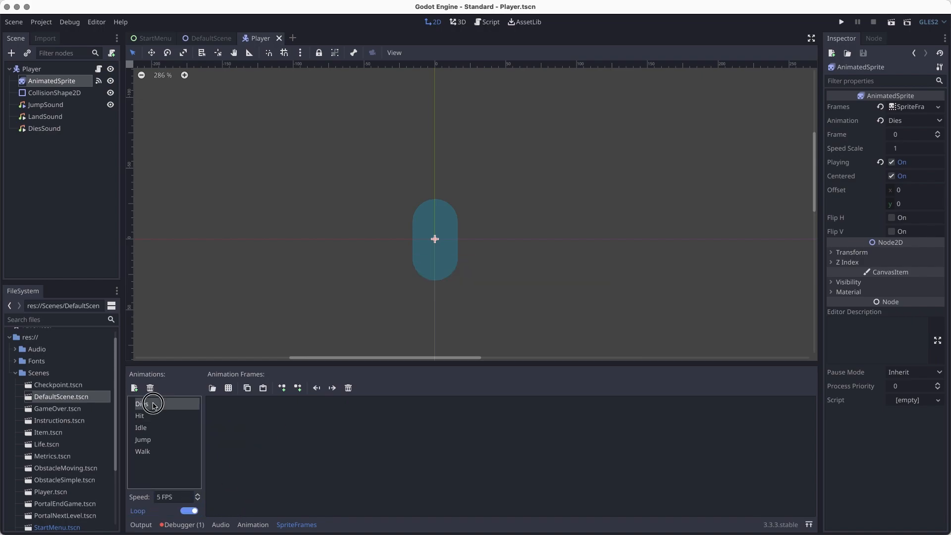
left_click(228, 389)
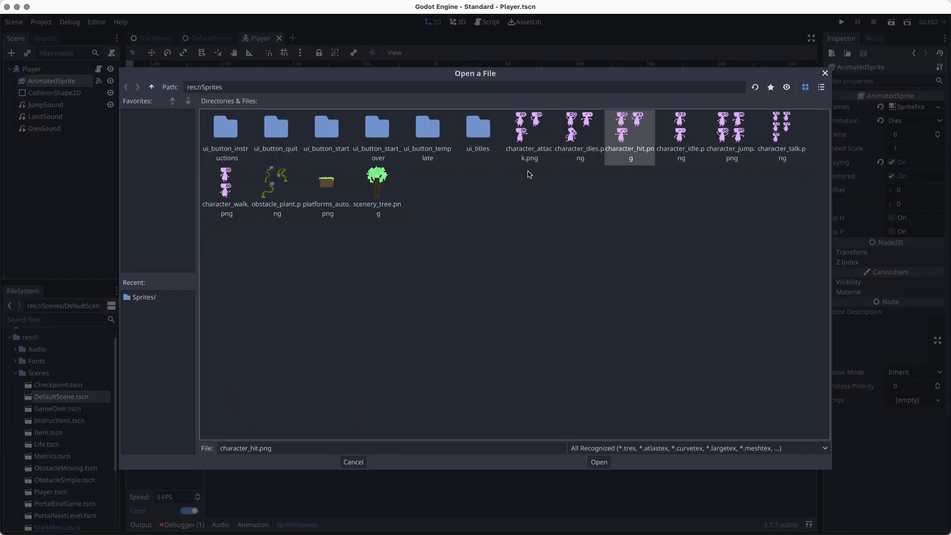
left_click(588, 141)
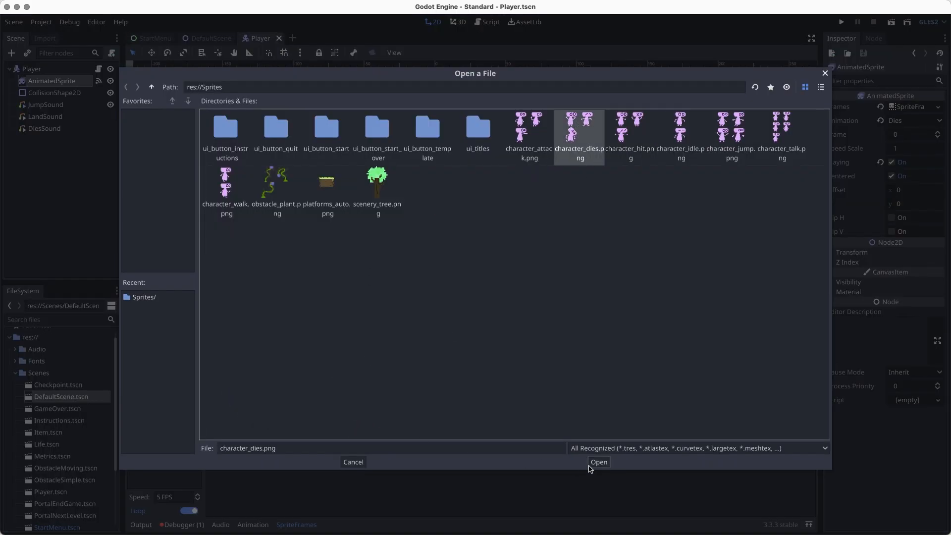
left_click(599, 462)
double_click(236, 117)
double_click(299, 117)
left_click(466, 267)
left_click(483, 267)
left_click(467, 283)
left_click(560, 439)
key("super+s")
Set the Dies animation's speed to 3 FPS, turn off its looping, and save the scene.
left_click(177, 499)
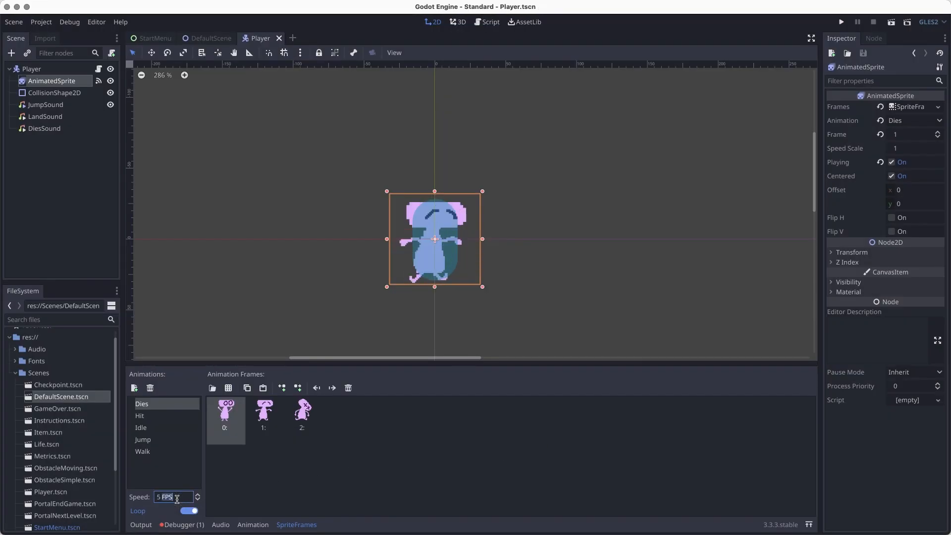
key("ctrl+a")
type("3")
key("Return")
left_click(189, 511)
key("super+s")
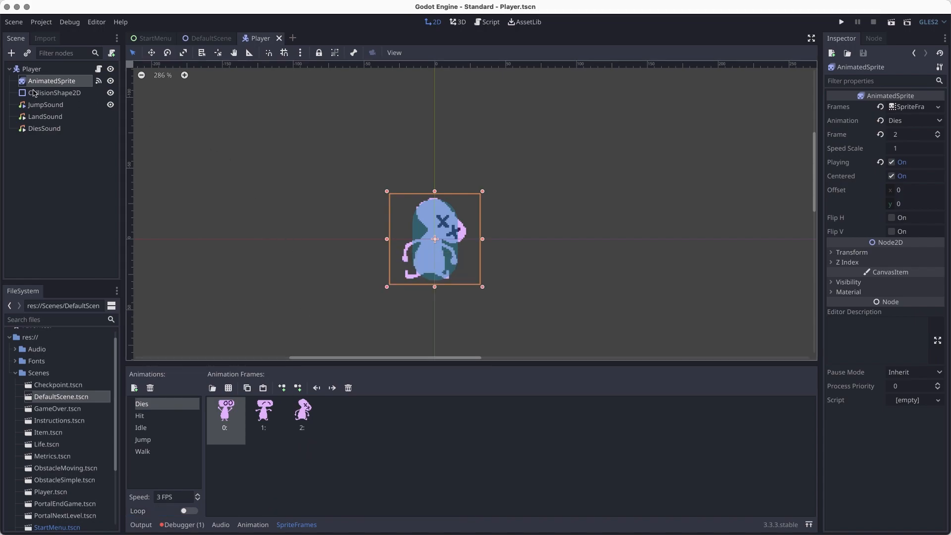
Run DefaultScene, walk the player into both obstacles to test the Hit and Dies animations, and close the game.
left_click(221, 40)
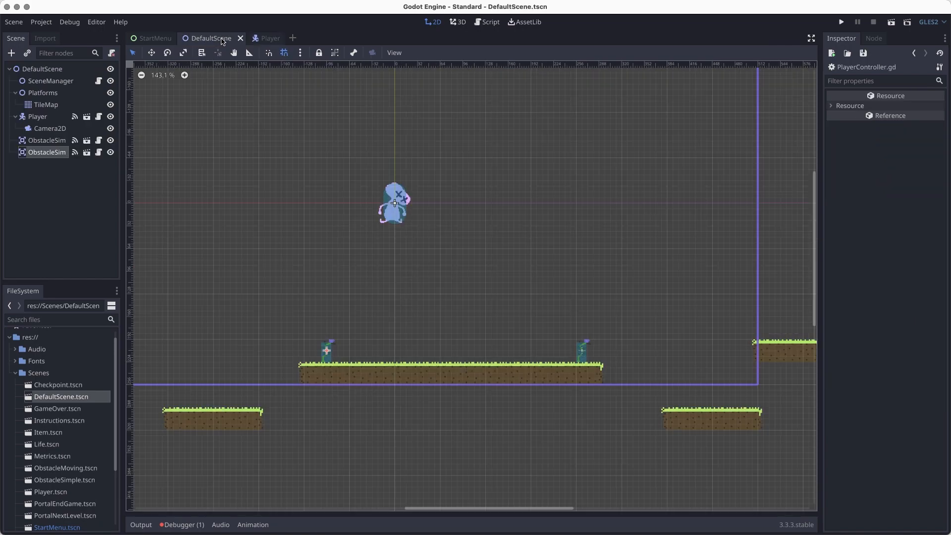
left_click(892, 22)
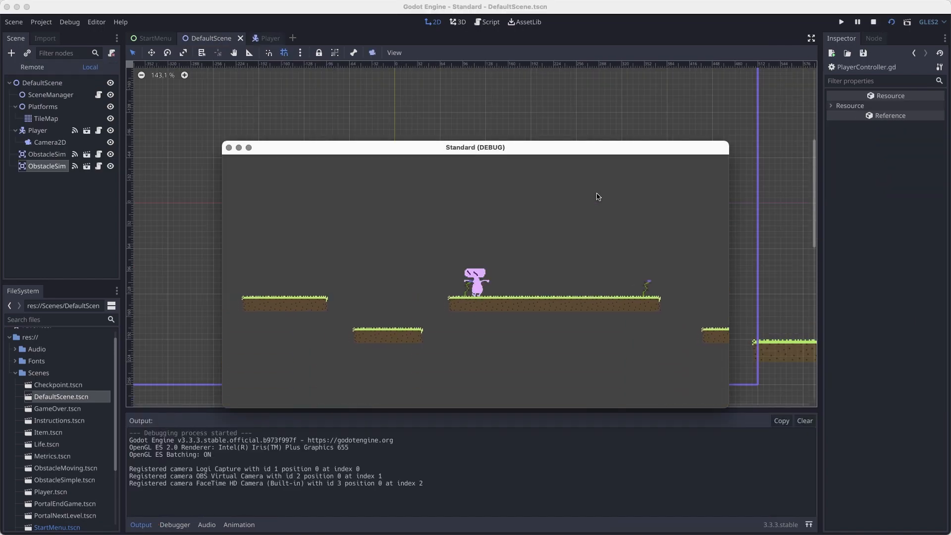
key("Right")
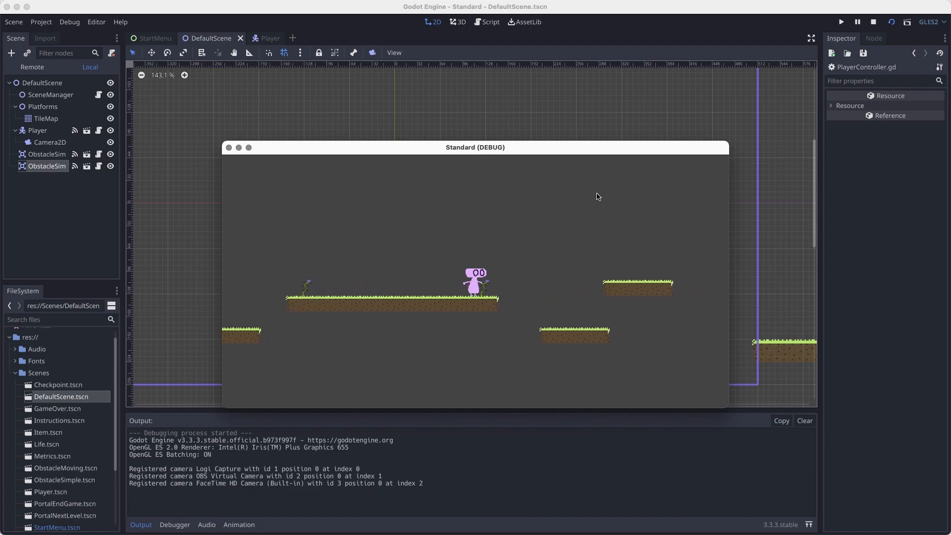
key("Left")
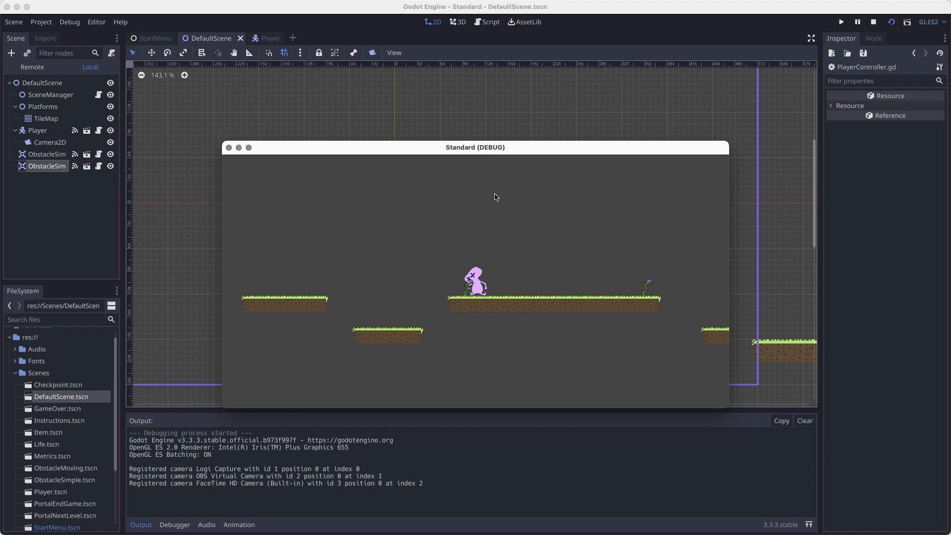
left_click(229, 147)
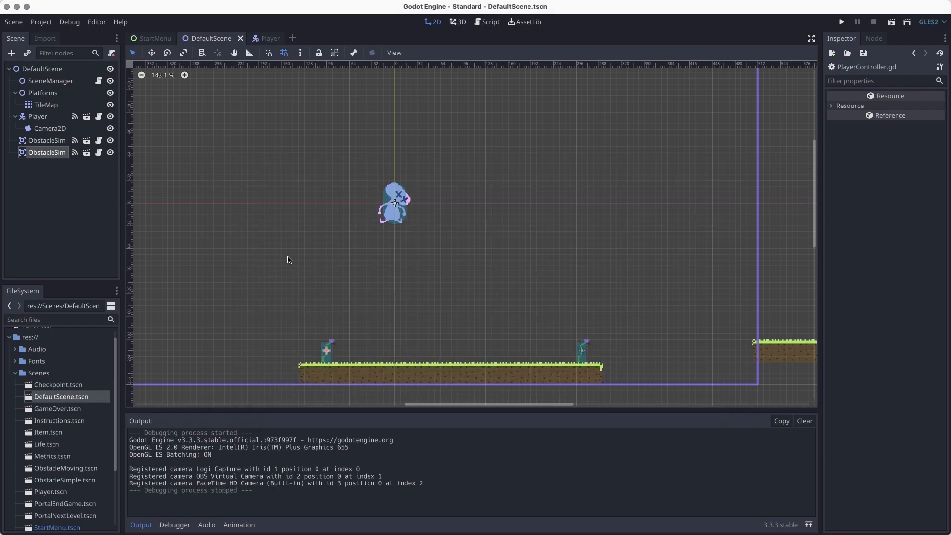
Run DefaultScene again, take screenshots of the game window with the player at an obstacle, and close the game.
left_click(261, 39)
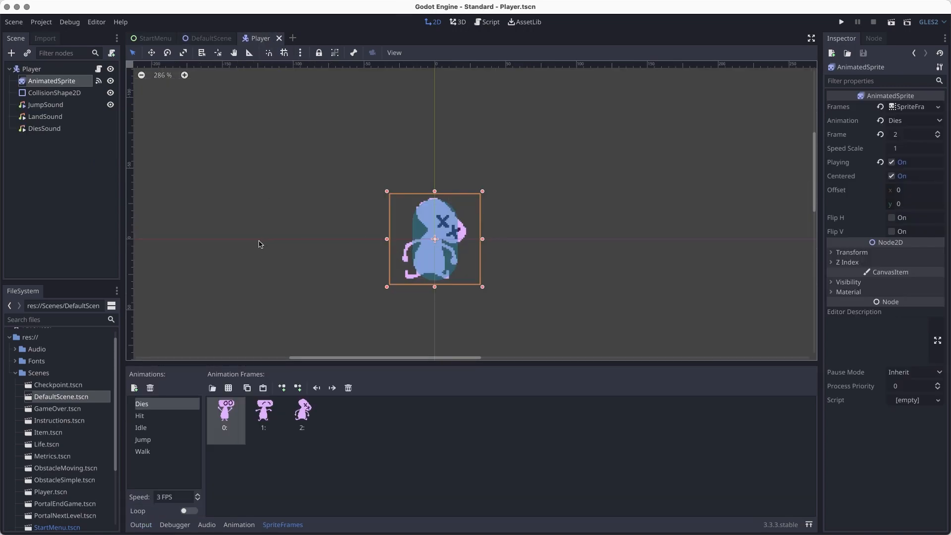
key("ctrl+shift+Tab")
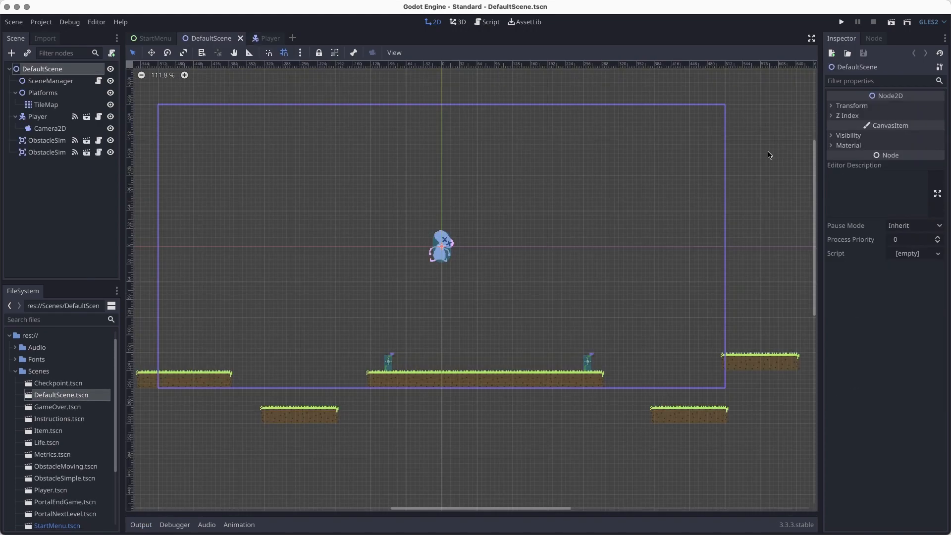
left_click(891, 21)
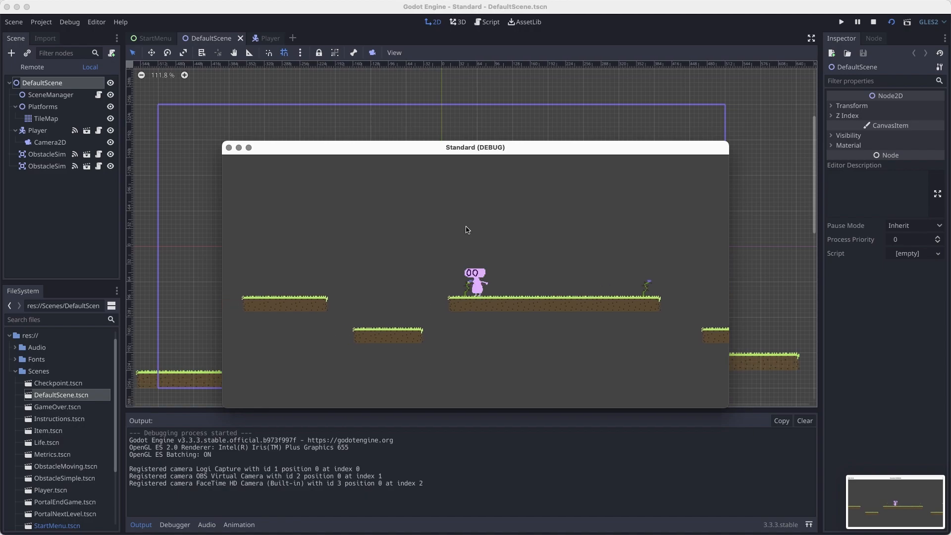
key("super+shift+4")
key("space")
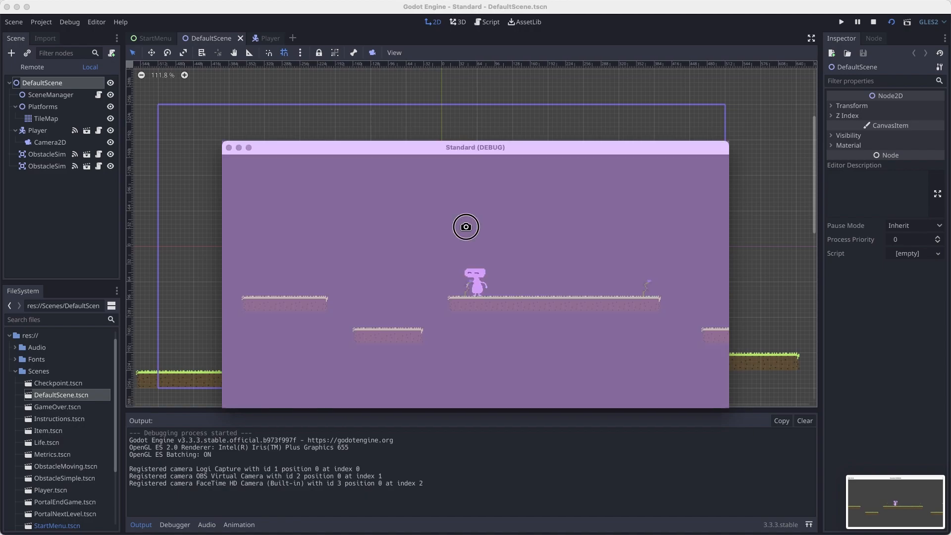
left_click(466, 227)
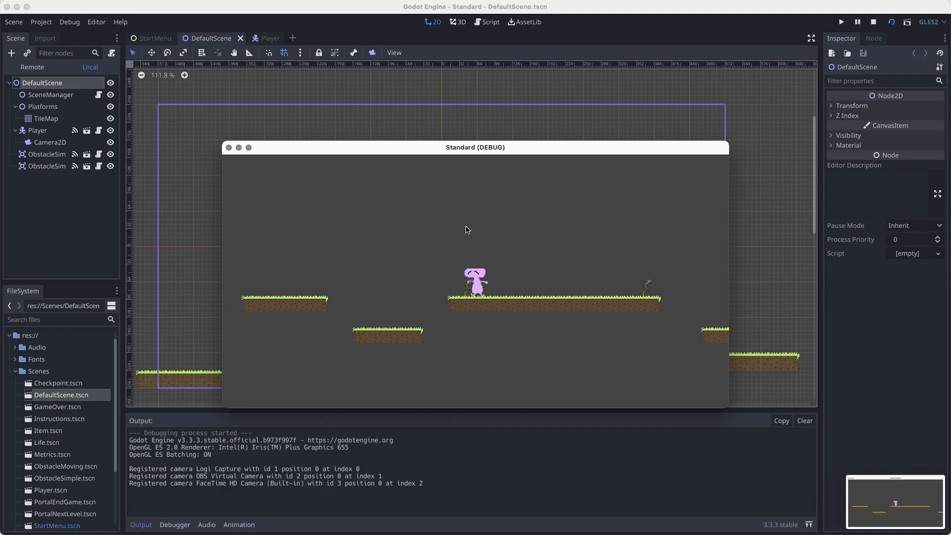
key("super+shift+4")
key("space")
left_click(466, 227)
left_click(229, 148)
Quit the Godot editor and start a new post on the MMP 270 OpenLab site in the browser.
left_click(7, 7)
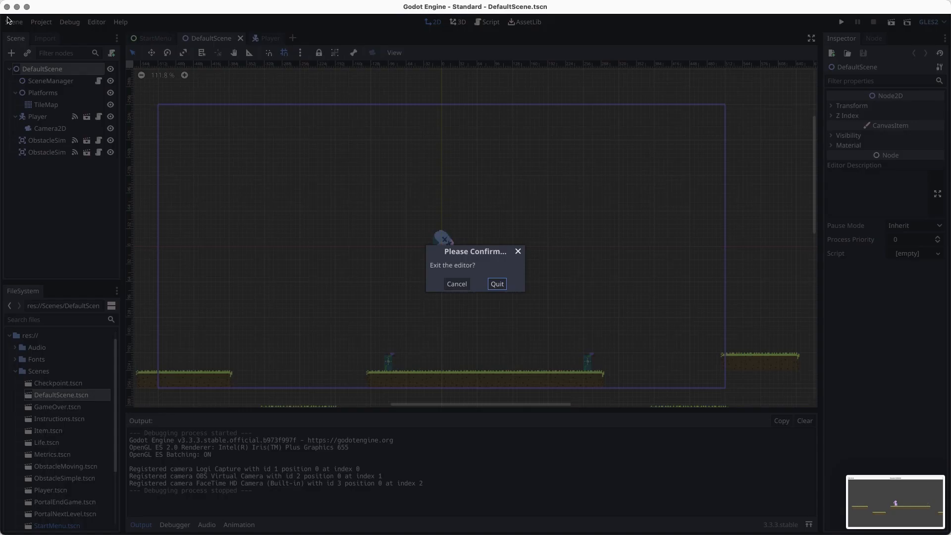
left_click(494, 286)
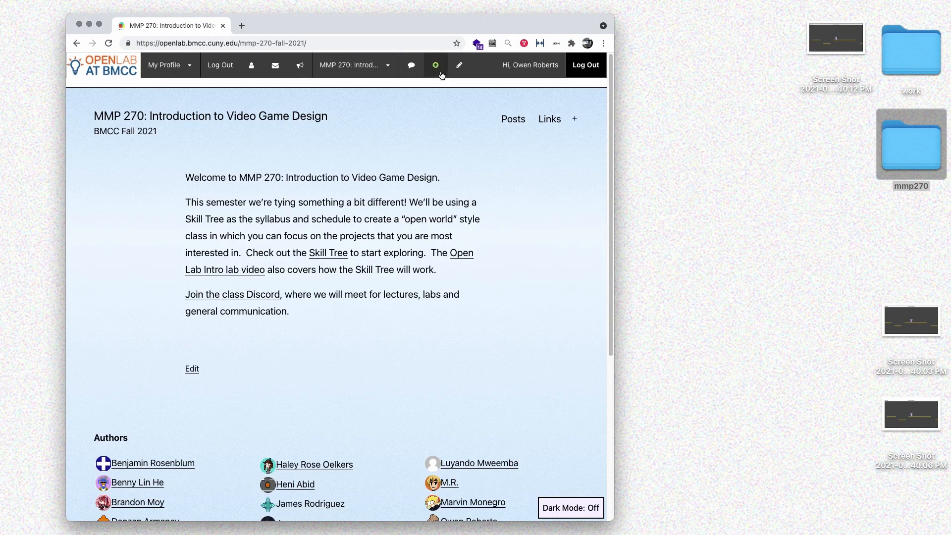
mouse_move(435, 66)
left_click(436, 87)
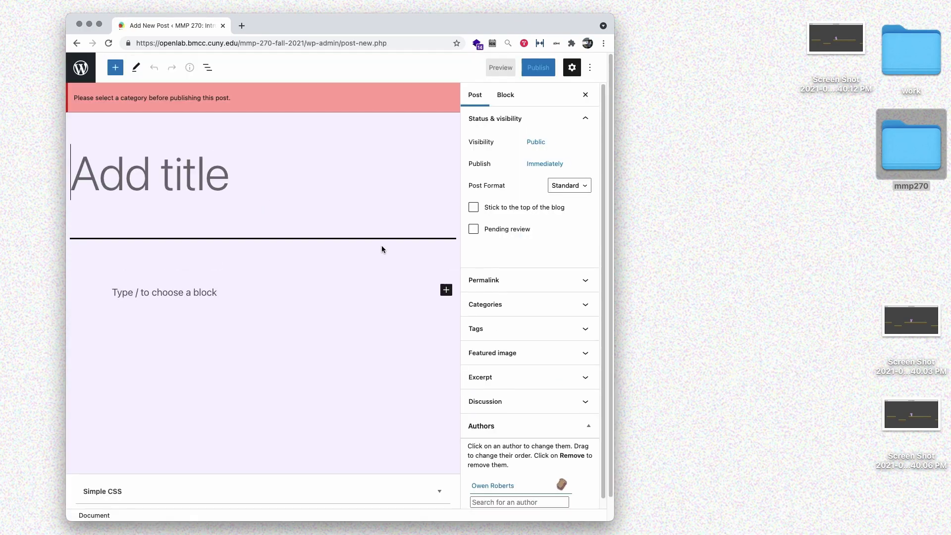
Assign the post to the Character Animation category and title it "My Character Animations".
left_click(480, 305)
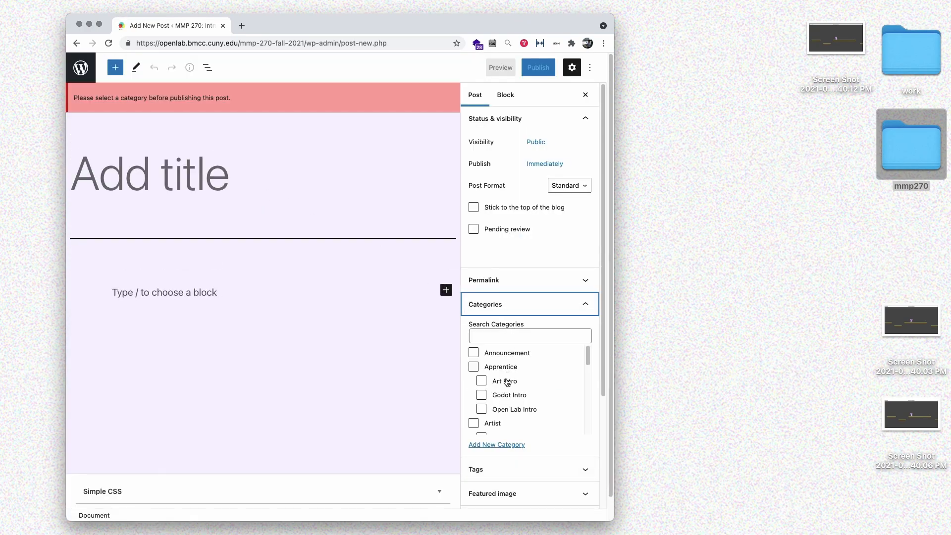
scroll(521, 394, "down", 1)
scroll(521, 395, "down", 1)
left_click(482, 403)
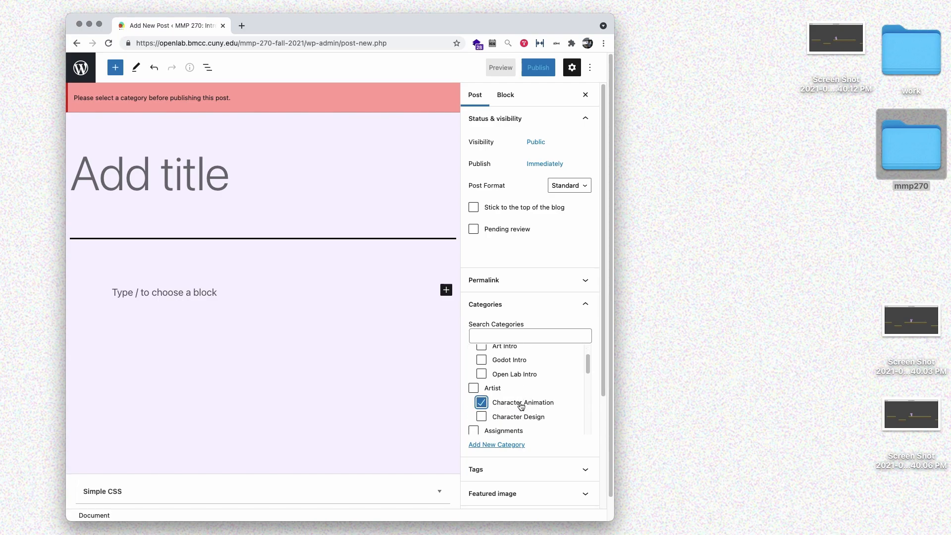
left_click(197, 156)
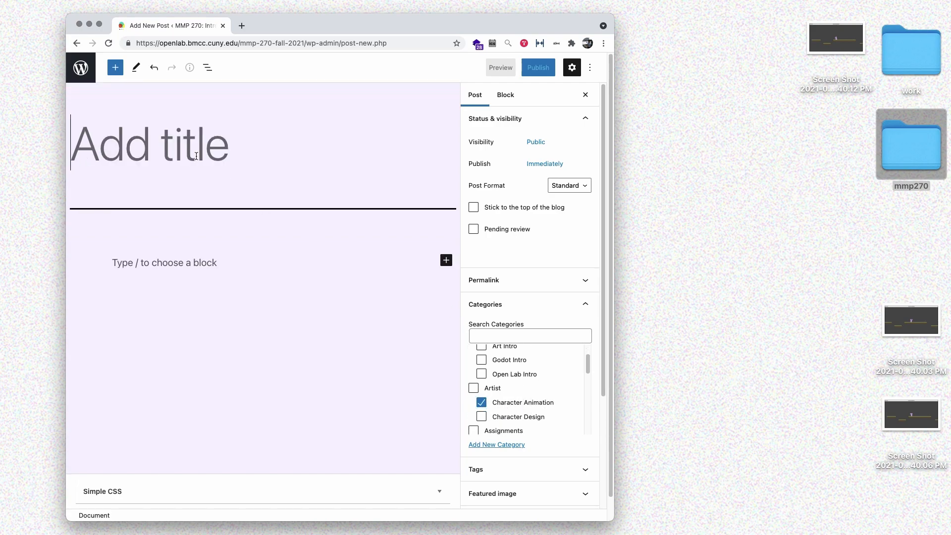
type("My Character")
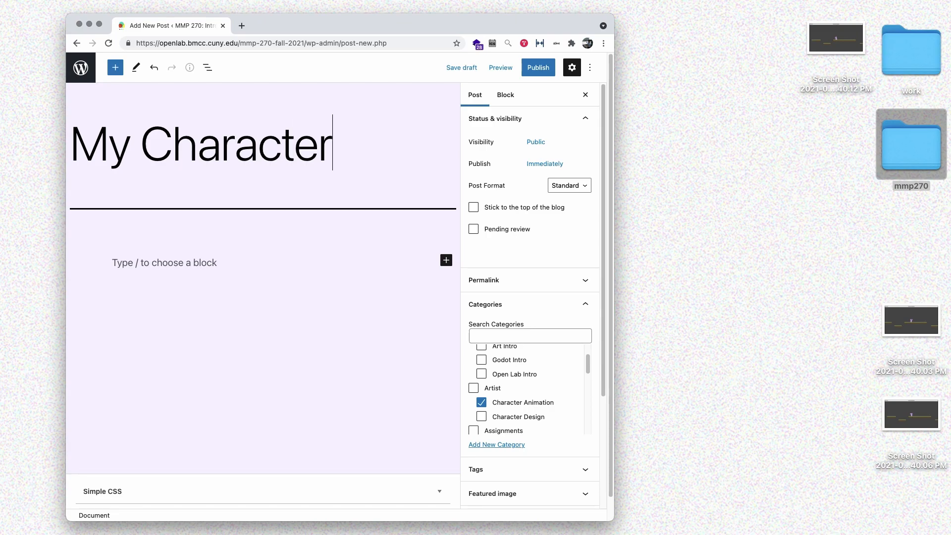
type(" Animations")
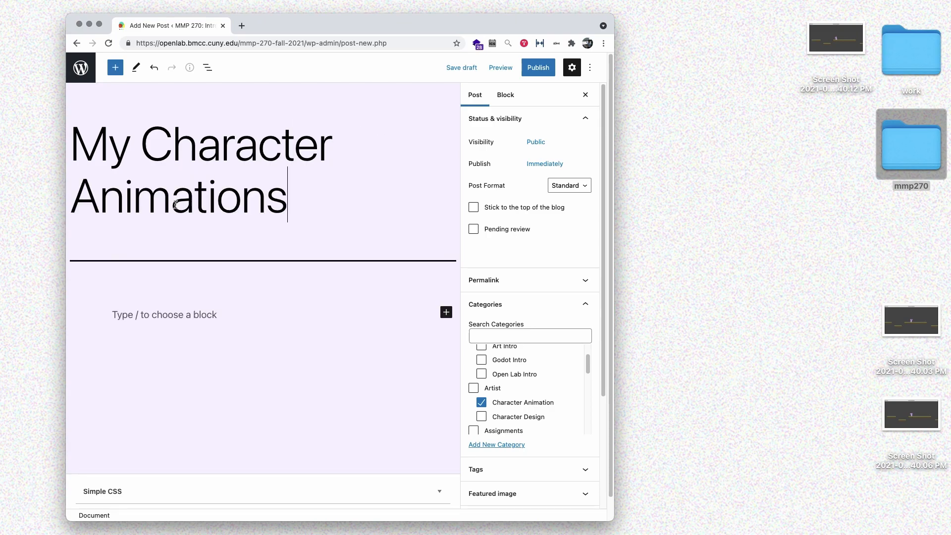
Write the paragraph "Here are the sprites for my character's Idle, Walk, Jump, Hit and Dies animations." and start a new block below.
left_click(176, 321)
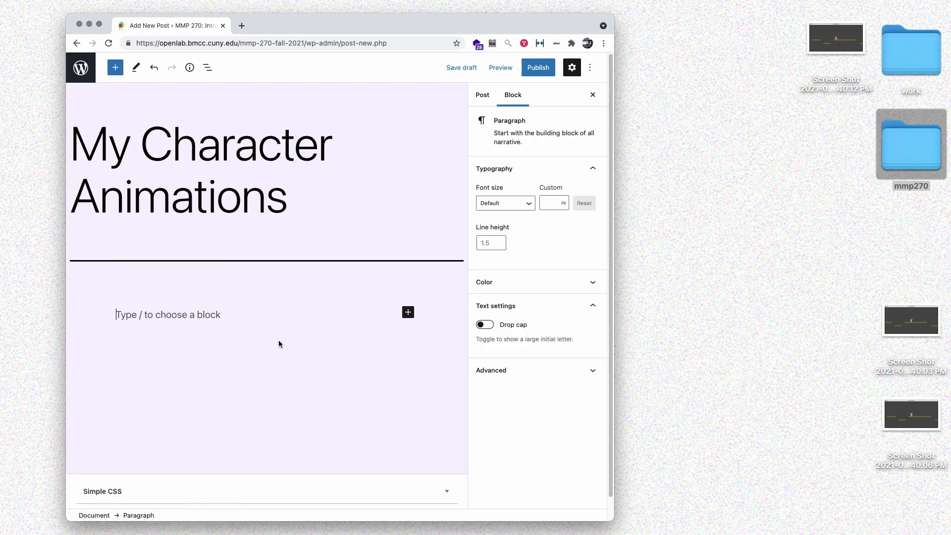
type("He")
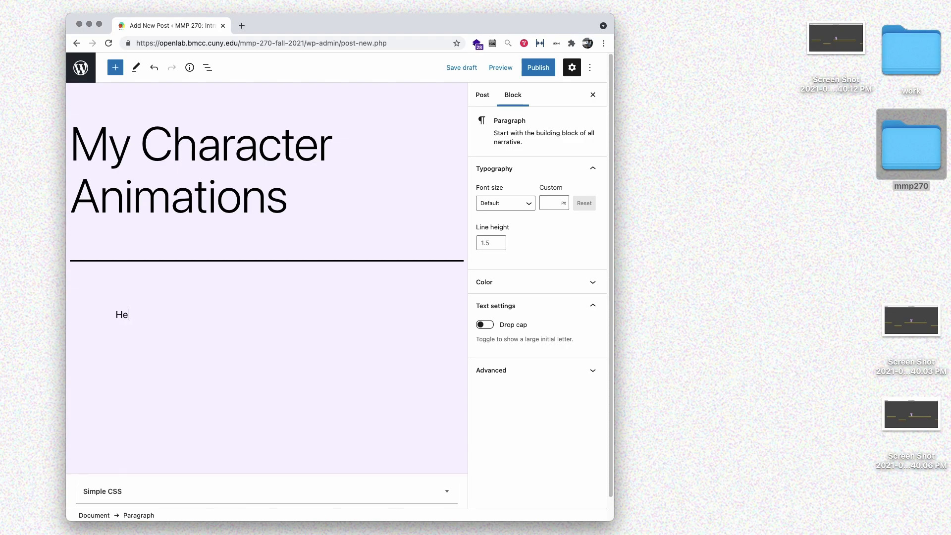
type("re are the sprites for my charact")
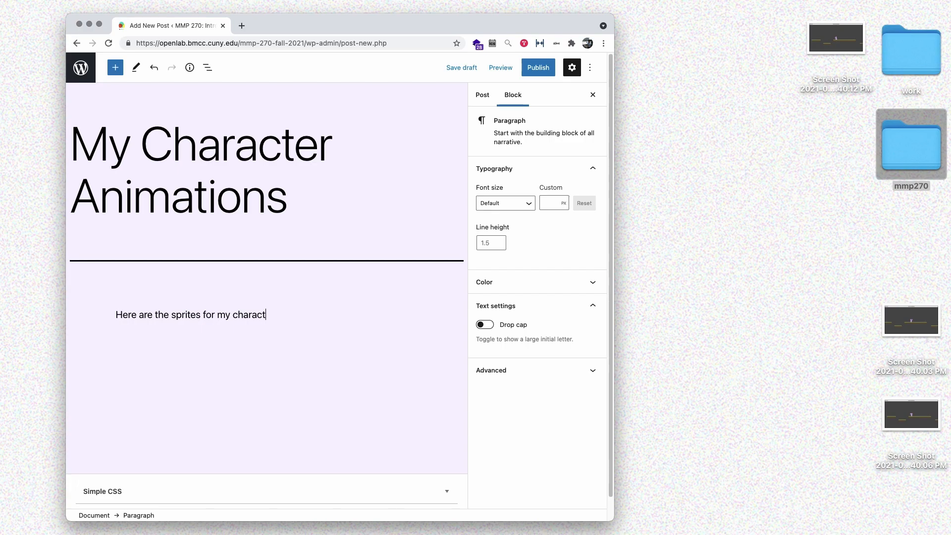
type("er's Idle, Walk, Jump,")
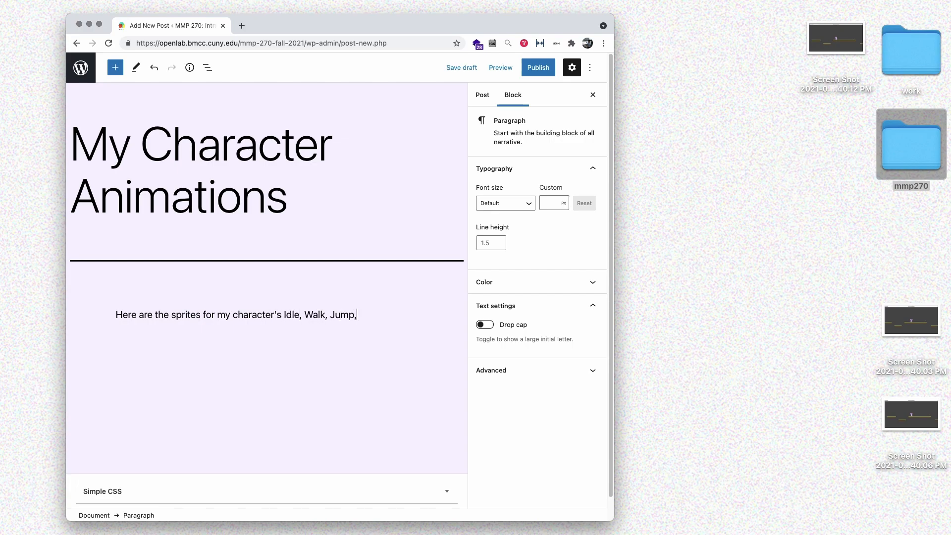
type(" Hit and Dies animations.")
key("Return")
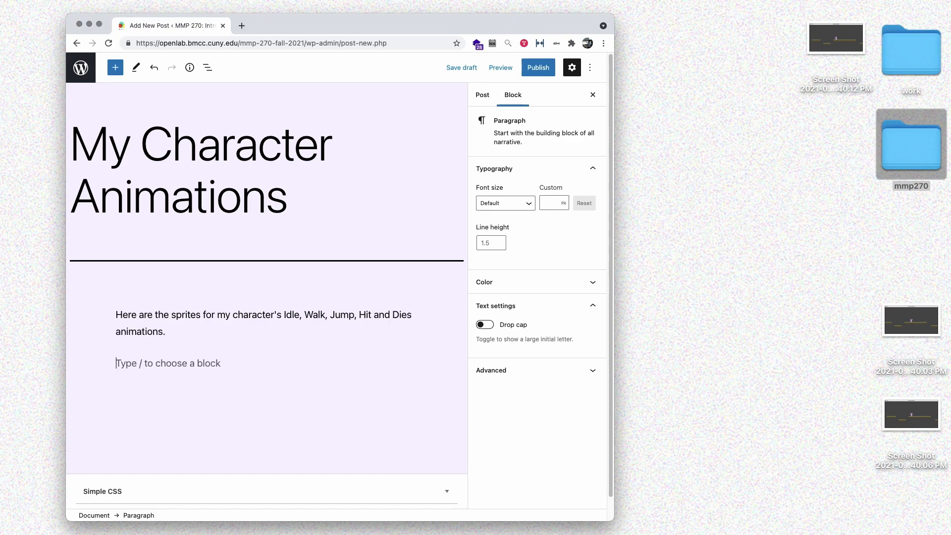
Open the mmp270/Artist/Character_Animation folder from the desktop in Finder, place its window beside the post, and show the files as a list.
left_click(899, 158)
double_click(900, 159)
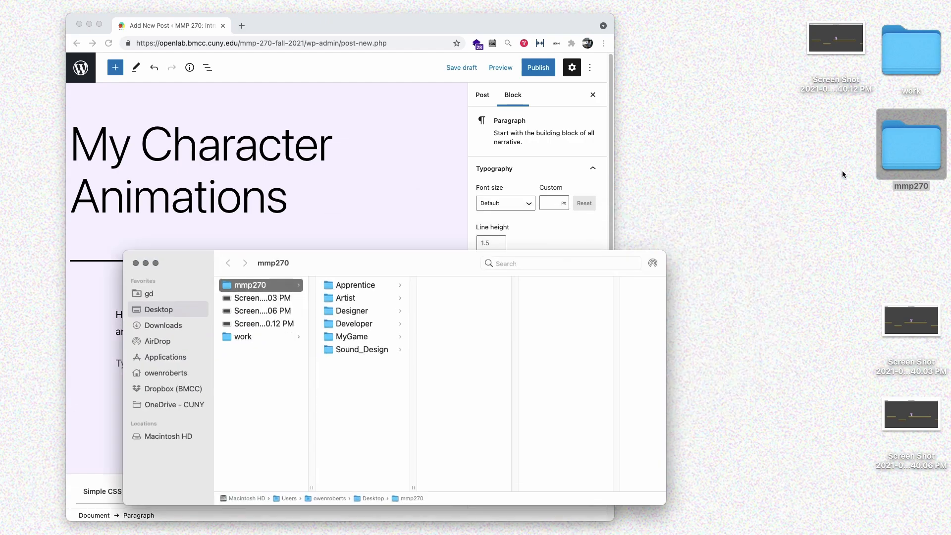
left_click(400, 300)
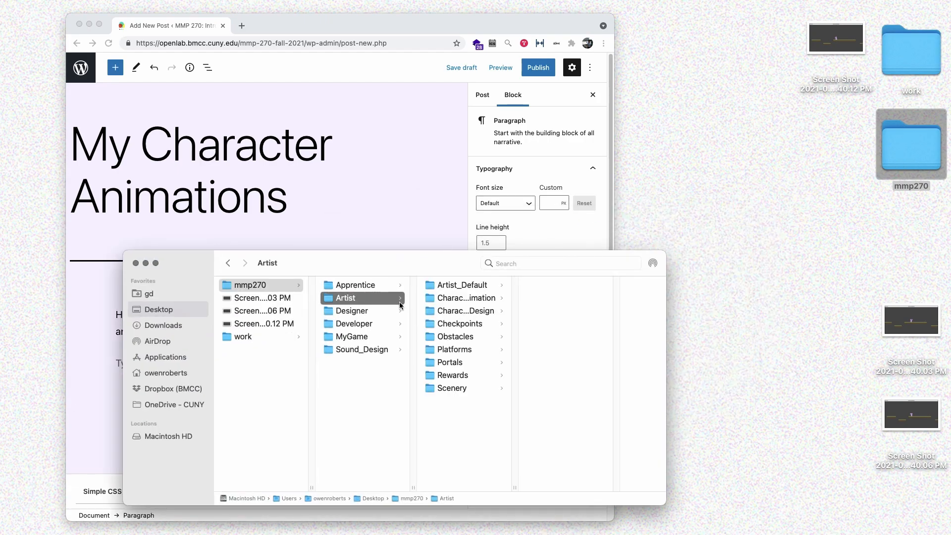
left_click(465, 302)
left_click_drag(448, 263, 716, 139)
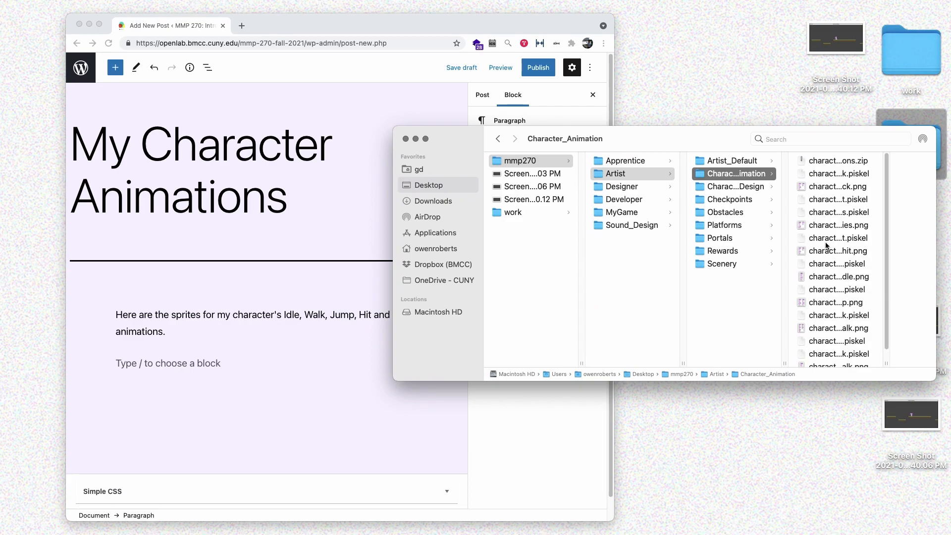
key("super+2")
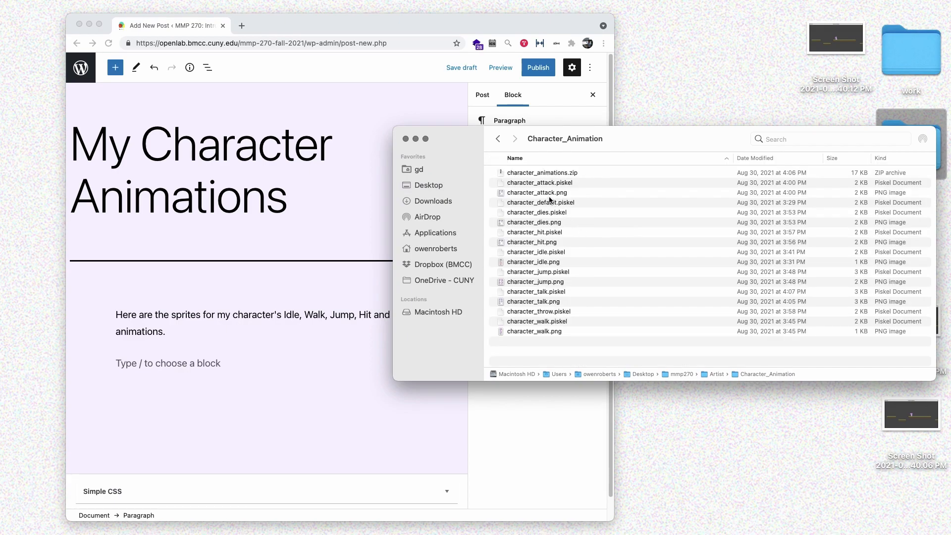
Add character_dies.png, character_hit.png, character_idle.png, character_jump.png and character_walk.png together to the empty block below the paragraph as a gallery.
left_click(538, 222)
left_click(542, 243, "super")
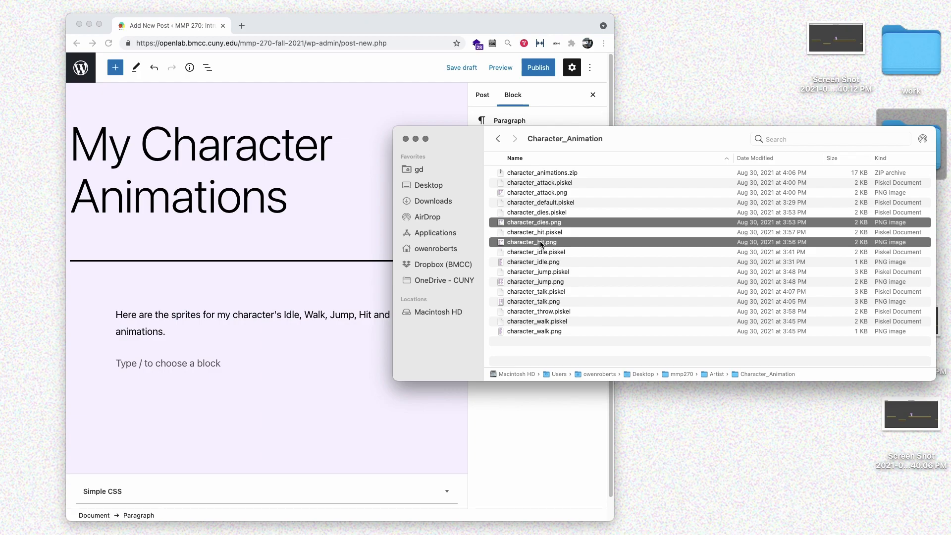
left_click(540, 263, "super")
left_click(541, 282, "super")
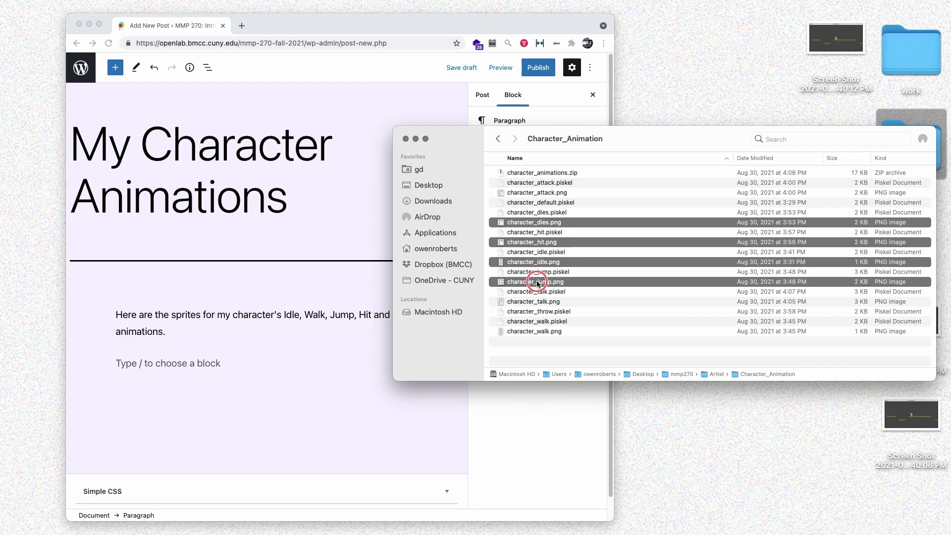
left_click(535, 322, "super")
left_click(531, 322, "super")
left_click(530, 330, "super")
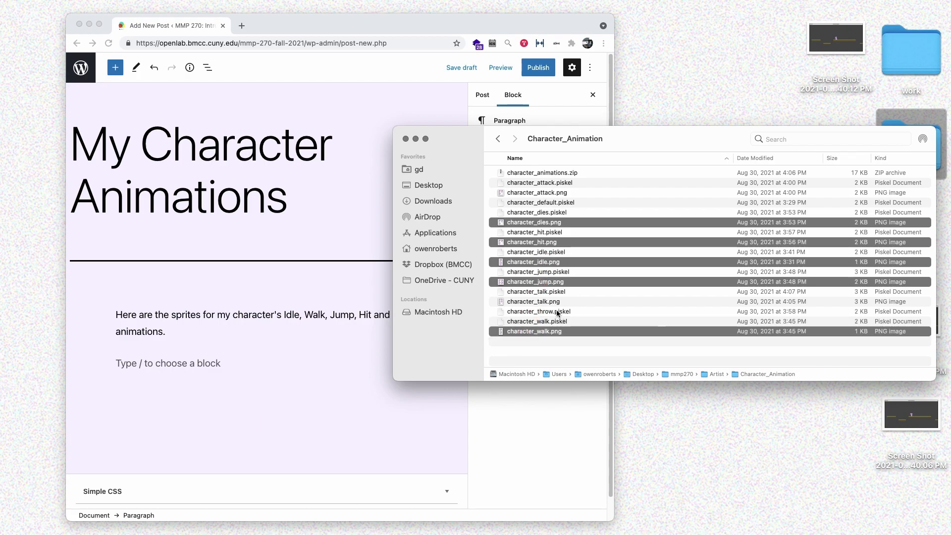
left_click_drag(530, 286, 167, 347)
Turn off image cropping for the sprite gallery.
scroll(361, 302, "down", 6)
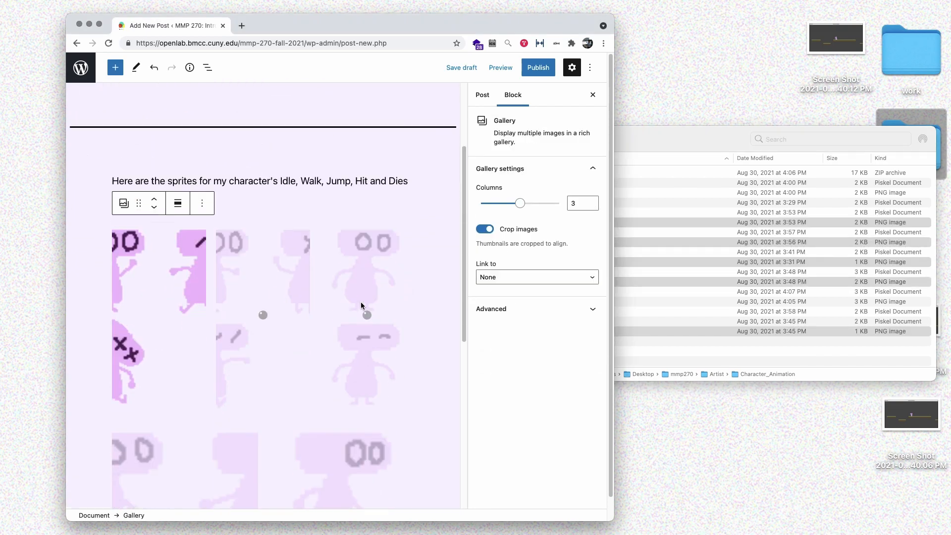
scroll(361, 306, "up", 1)
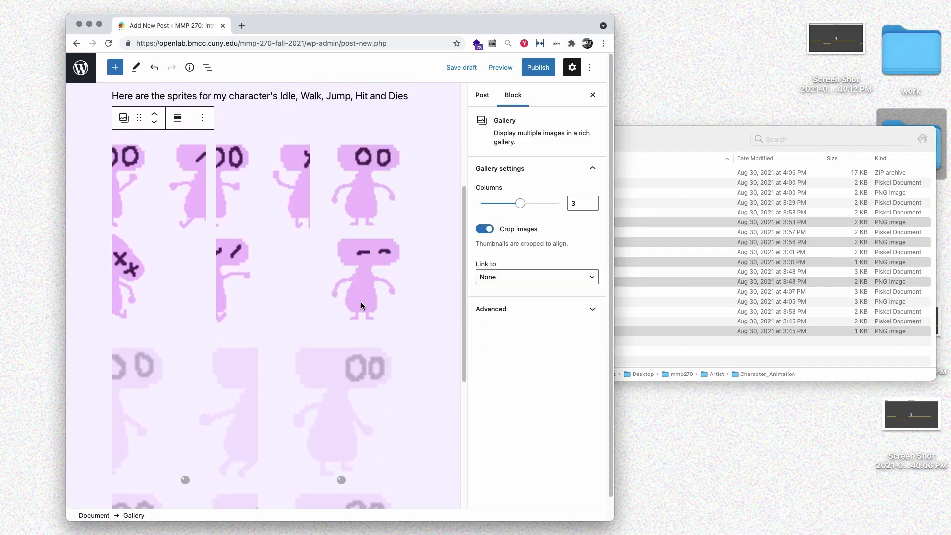
left_click(274, 188)
left_click(485, 229)
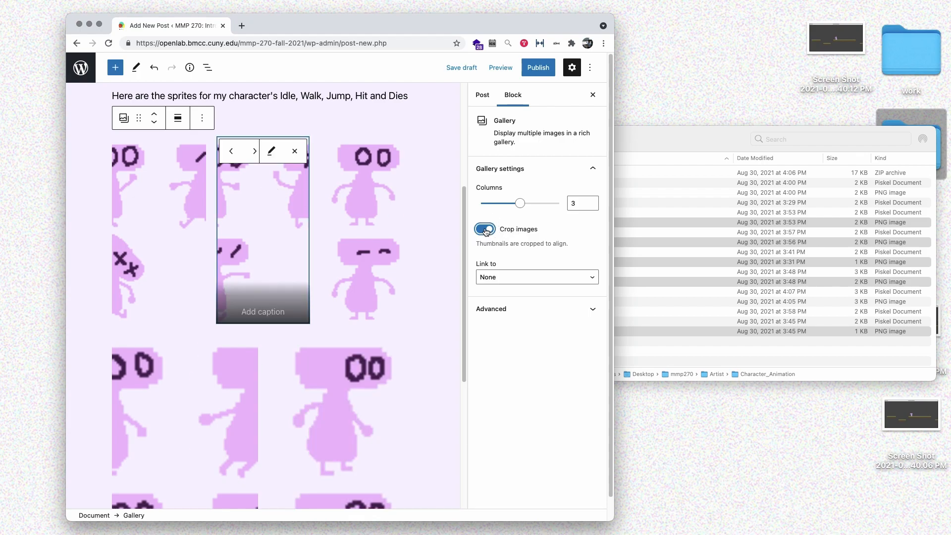
Move the idle sprite sheet to the first position in the gallery and caption it "Idle".
left_click(150, 261)
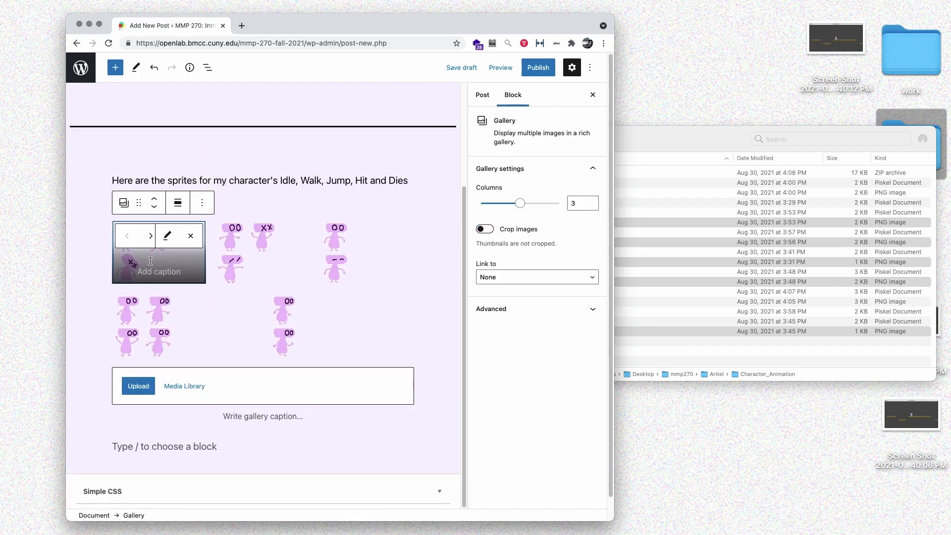
left_click(278, 325)
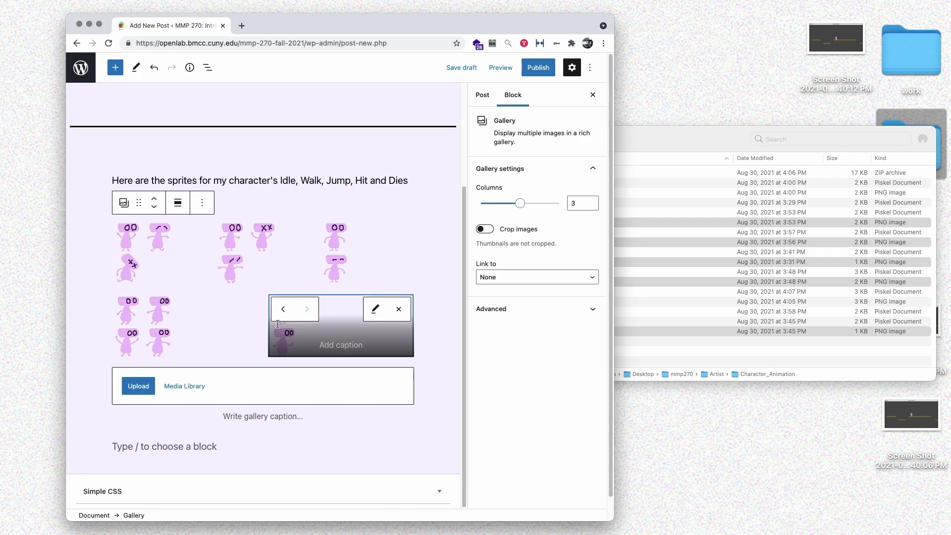
left_click(331, 260)
left_click(330, 236)
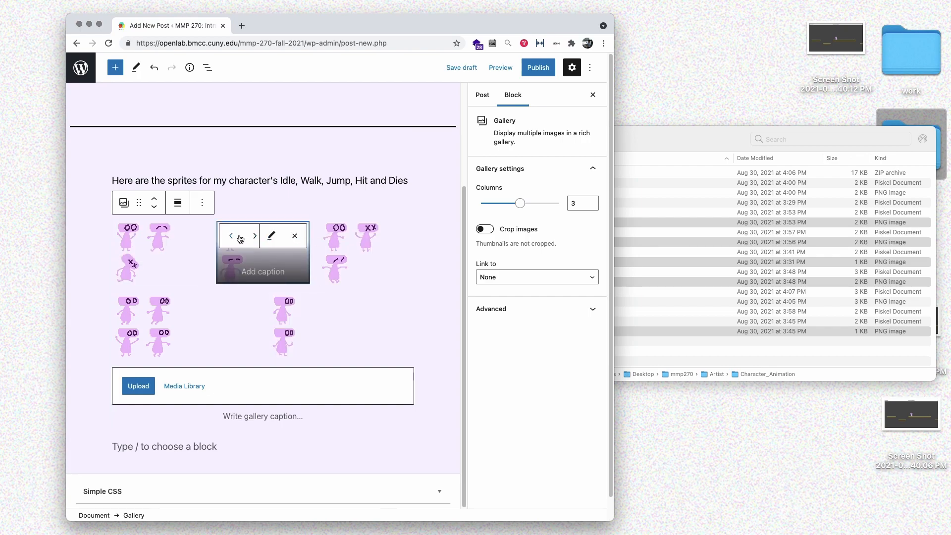
left_click(231, 237)
left_click(166, 266)
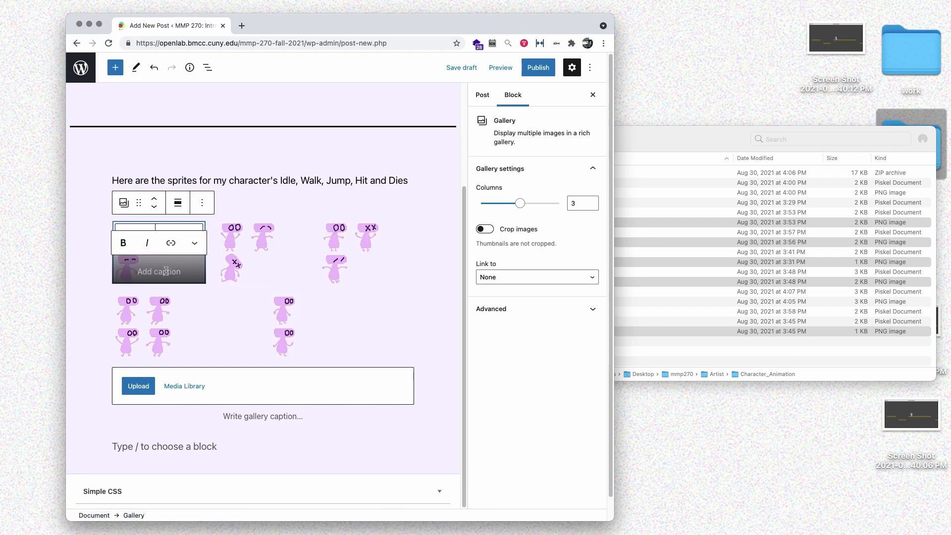
type("Idle")
Move the walk sprite sheet to the second position in the gallery and caption it "Walk".
left_click(289, 316)
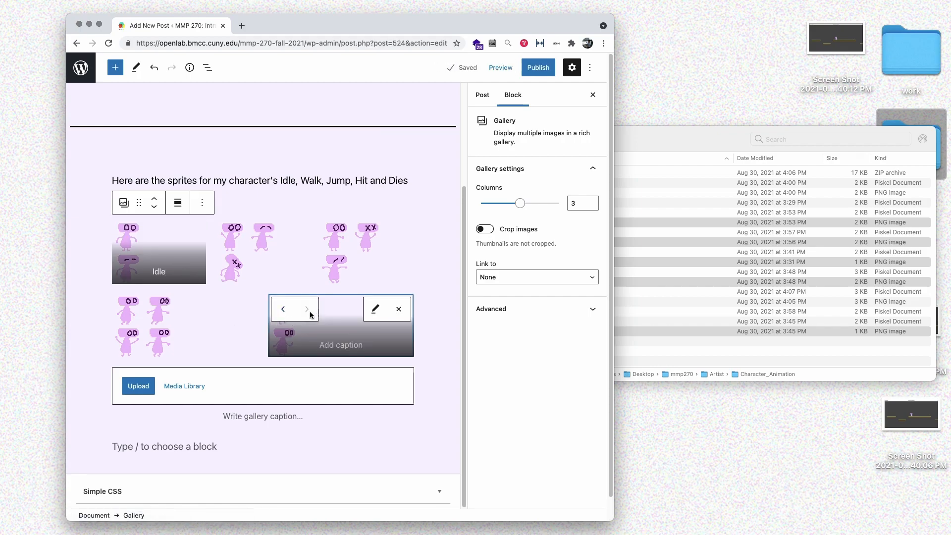
left_click(290, 314)
left_click(127, 309)
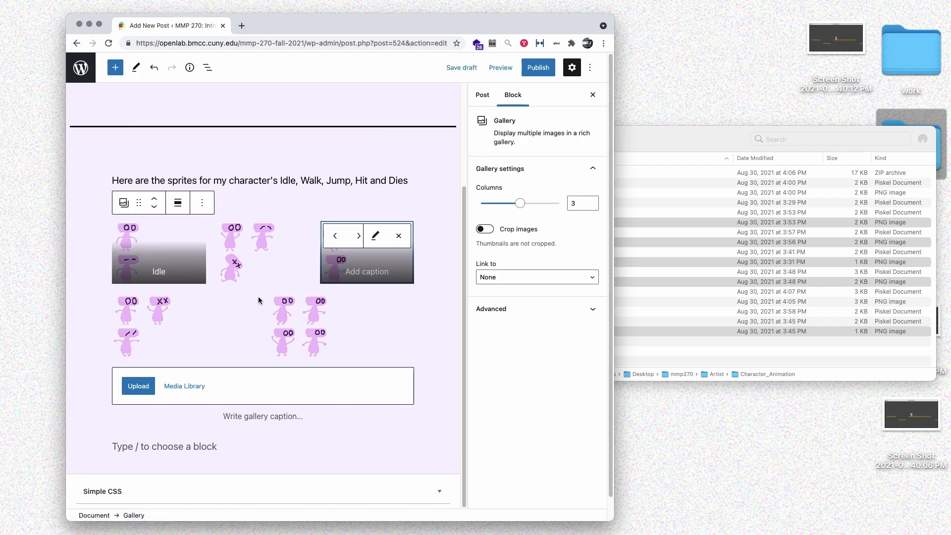
left_click(331, 236)
left_click(262, 272)
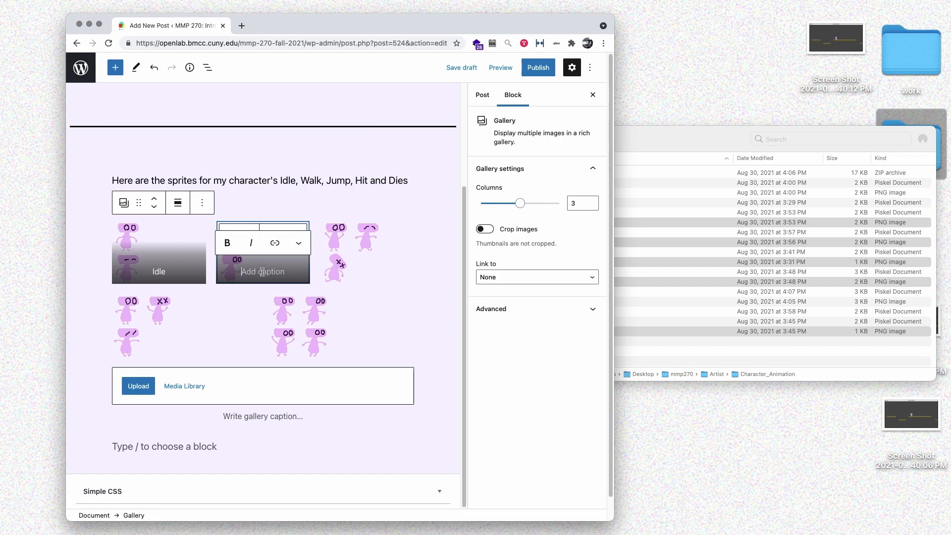
type("Walk")
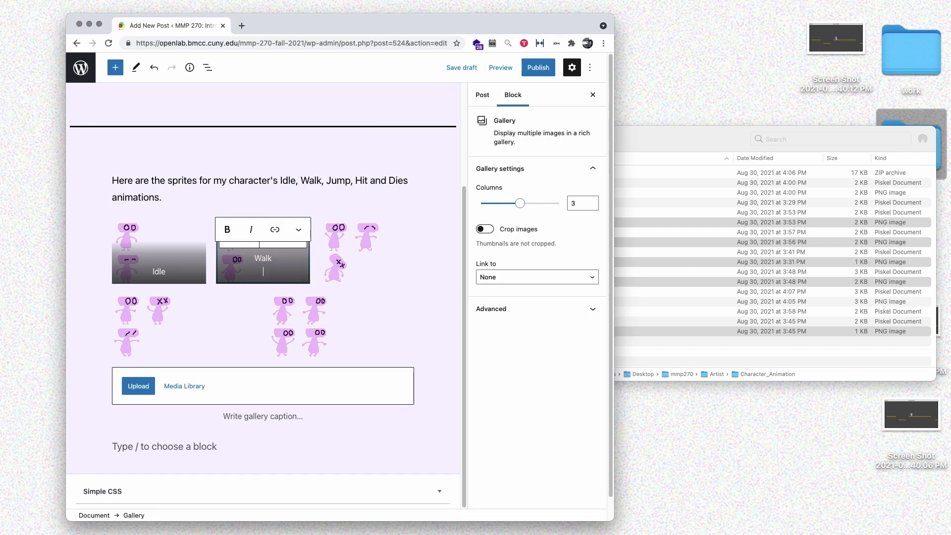
Move the jump sprite sheet to the third position in the gallery and caption it "Jump".
left_click(285, 321)
left_click(283, 309)
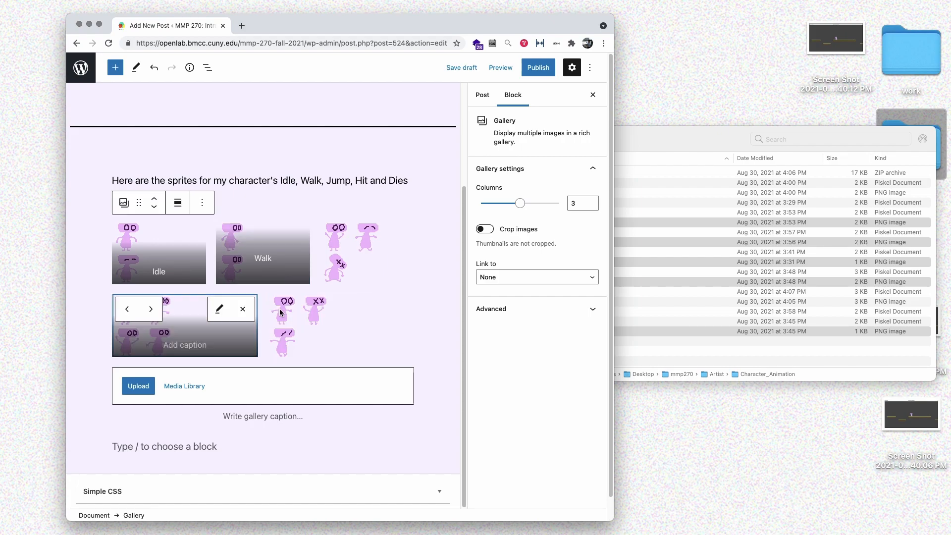
left_click(127, 309)
left_click(344, 271)
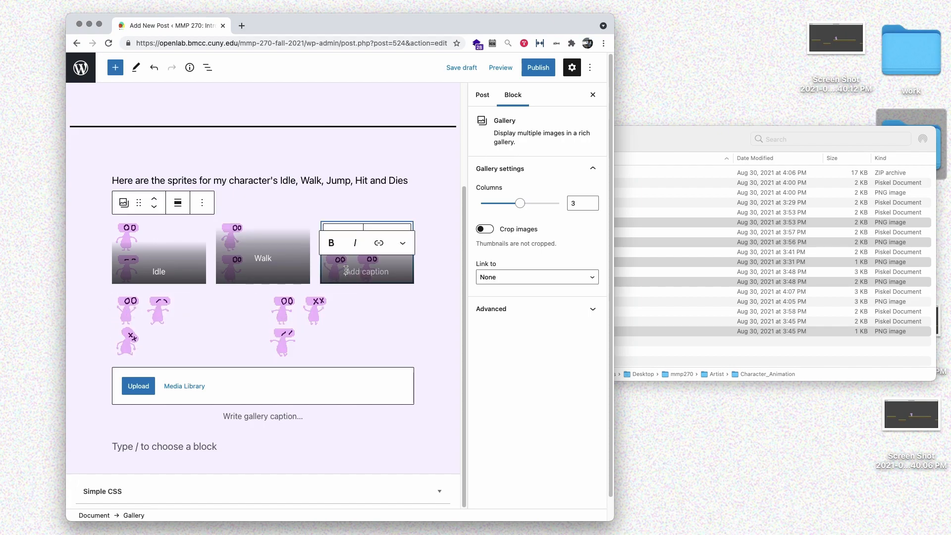
type("Jump")
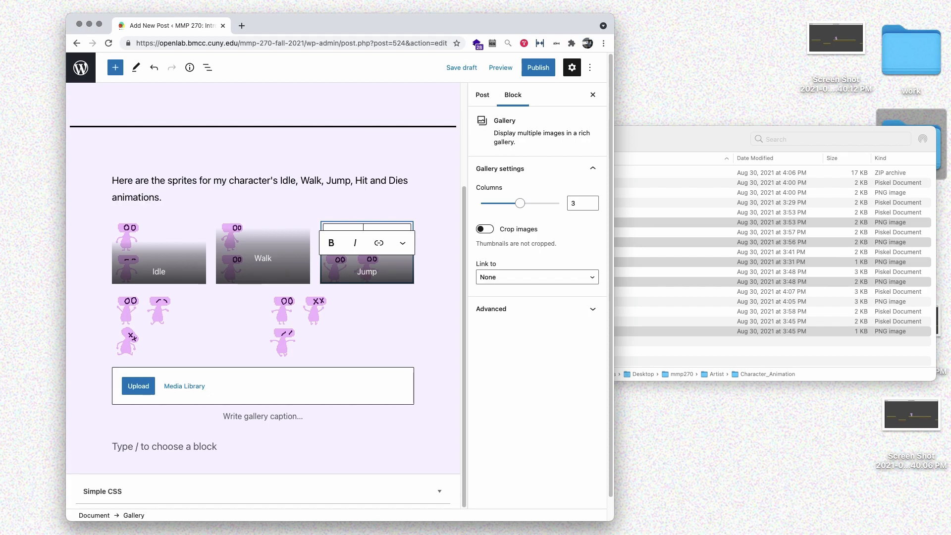
Remove the extra line break after the "Walk" caption.
left_click(269, 274)
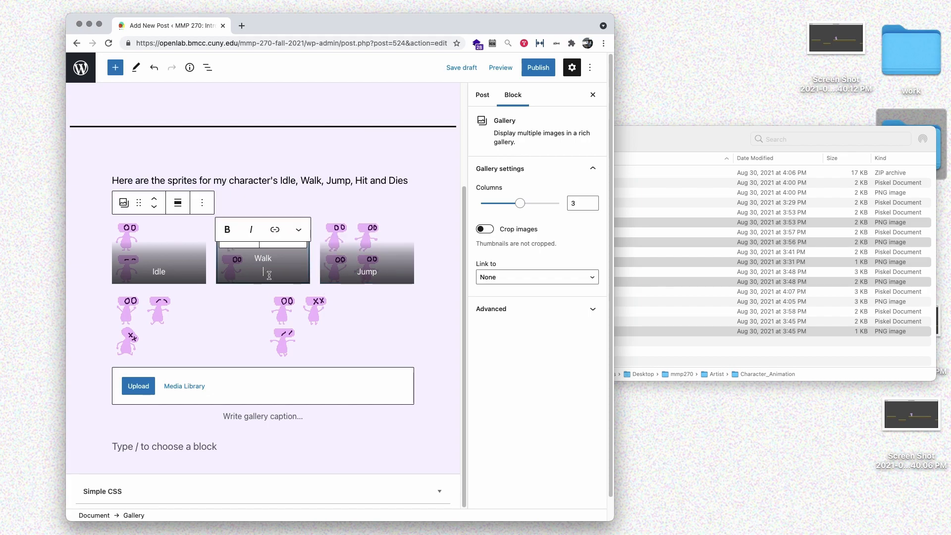
key("BackSpace")
key("BackSpace")
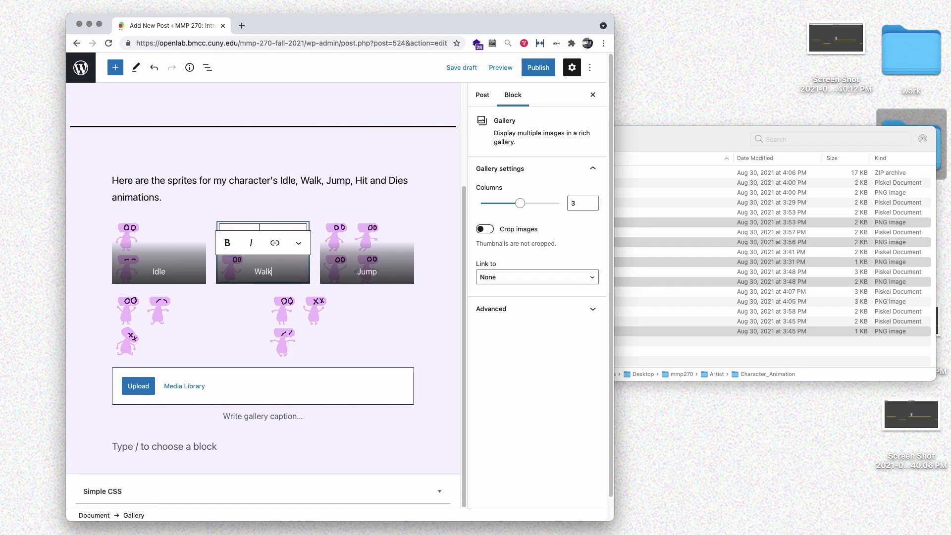
Move the hit sprite sheet ahead of the dies one, then caption the hit image "Hit" and the last image "Jump".
left_click(156, 317)
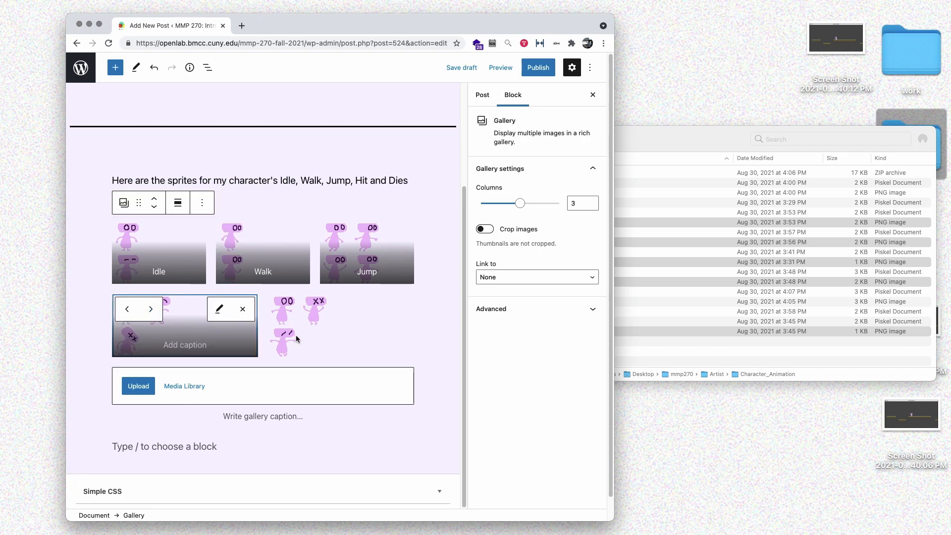
left_click(155, 317)
left_click(284, 315)
left_click(171, 343)
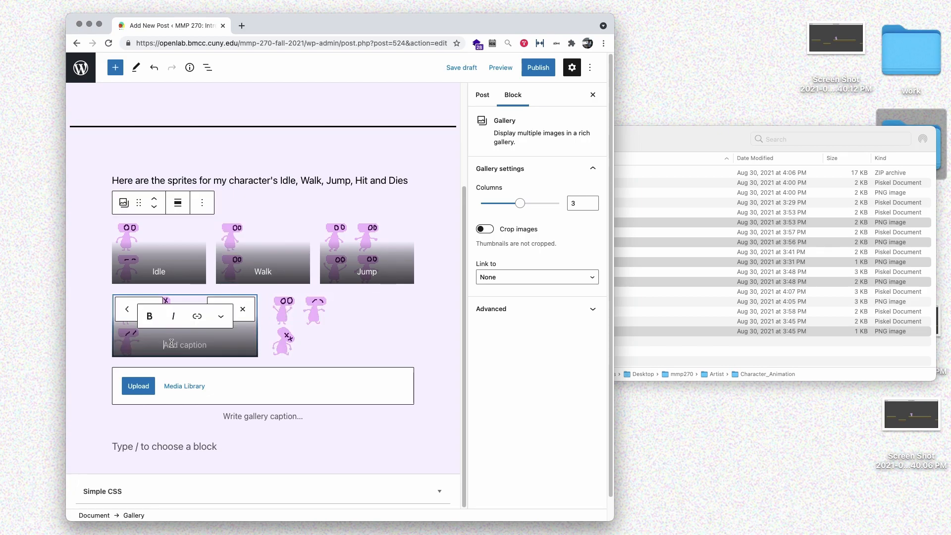
type("Hit")
left_click(338, 342)
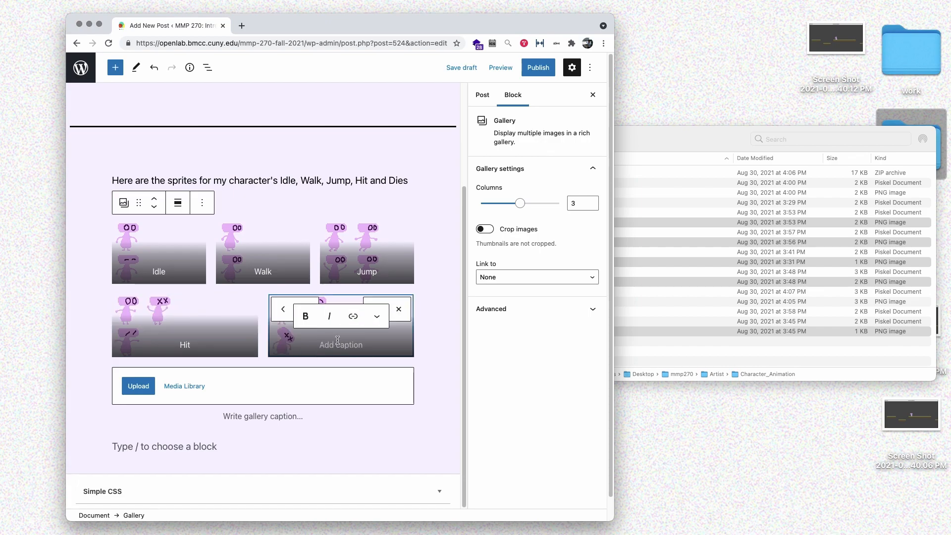
type("Jump")
Write the paragraph "Here's the animations in a Godot scene:" below the gallery and start a new block.
left_click(321, 450)
type("Here's t")
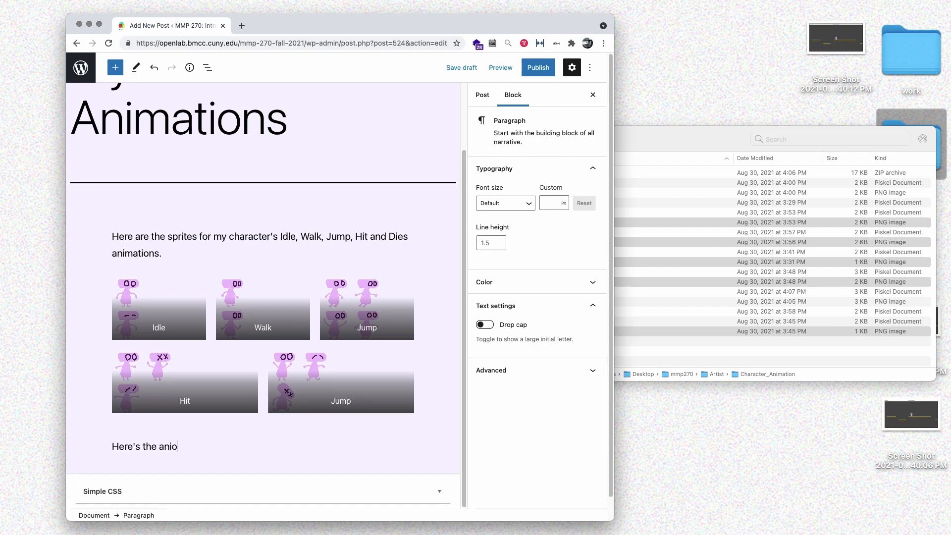
type("he animations in a Godot scene:")
key("Return")
Close the Finder window and add the desktop screenshots ending in 40.03 PM and 40.12 PM below the Godot scene paragraph.
left_click(710, 152)
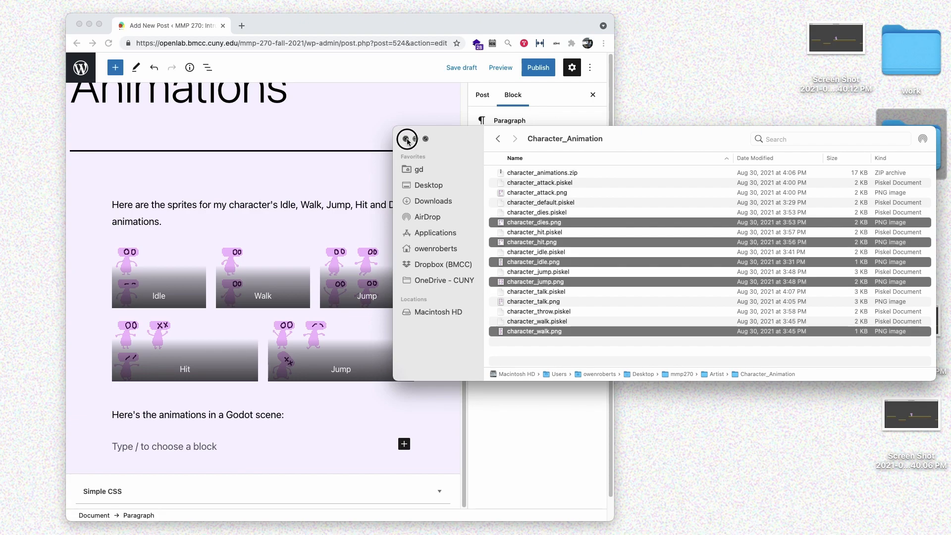
left_click(400, 139)
left_click_drag(909, 331, 266, 438)
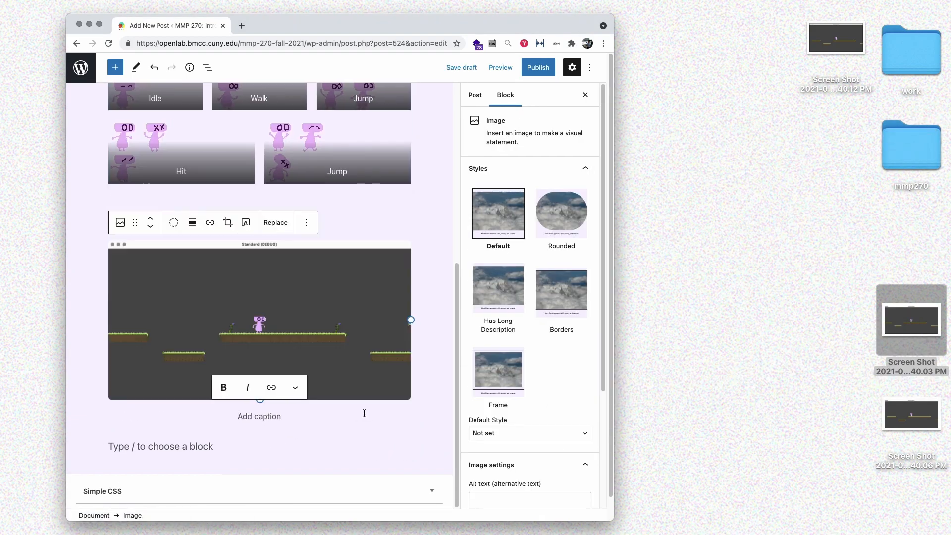
left_click_drag(856, 37, 221, 445)
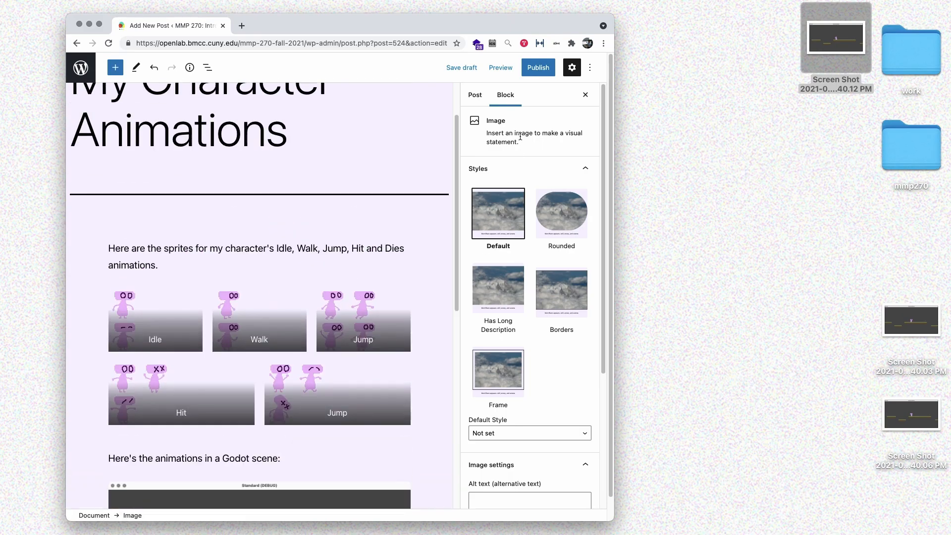
Preview the post in a new tab, look over the whole page, and close the preview.
left_click(501, 67)
left_click(441, 158)
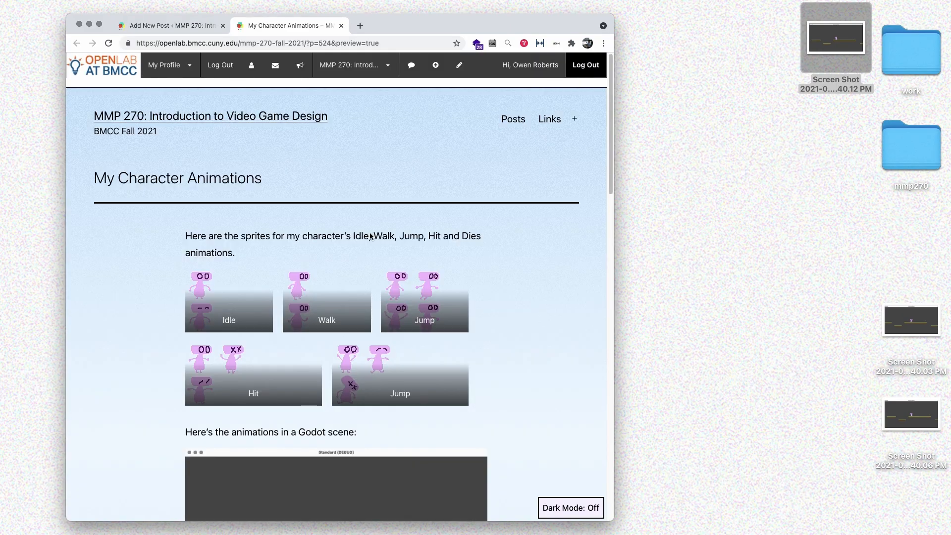
scroll(372, 234, "down", 10)
scroll(372, 237, "up", 10)
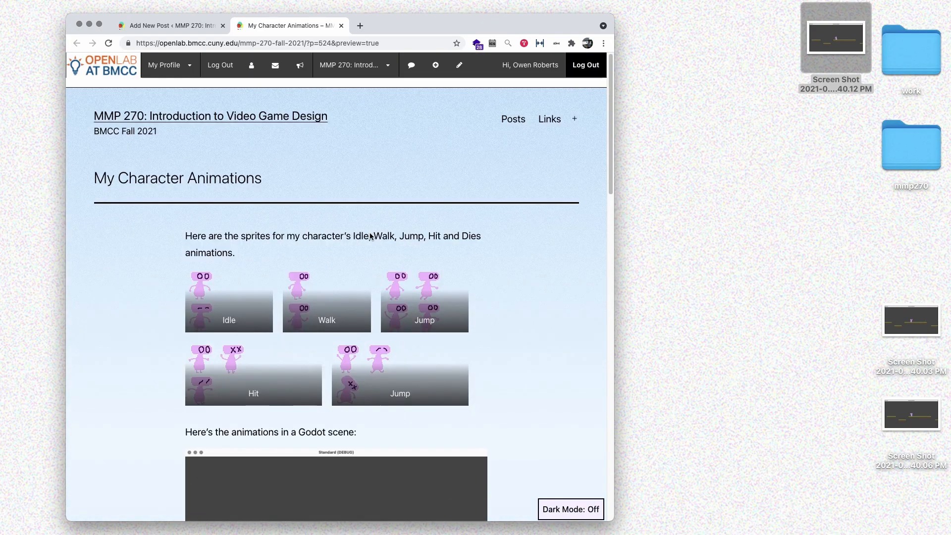
left_click(340, 26)
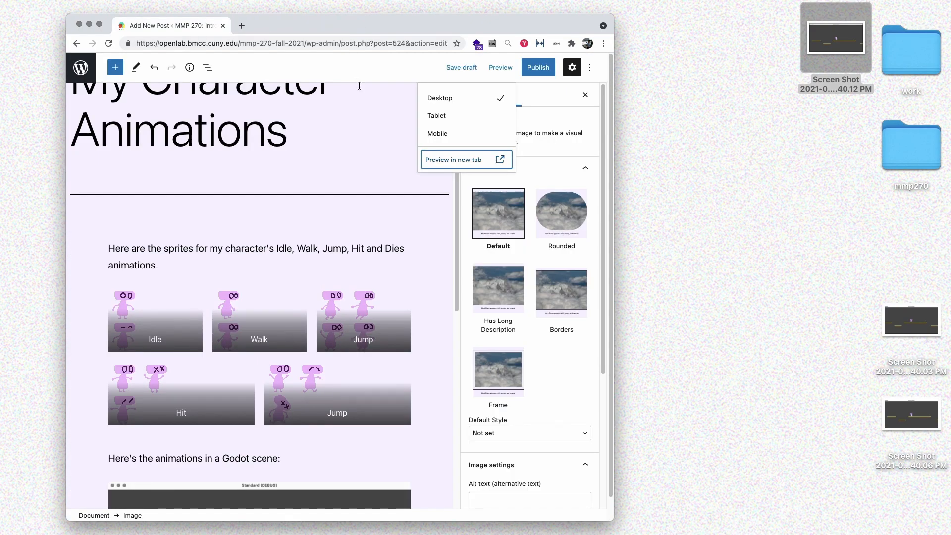